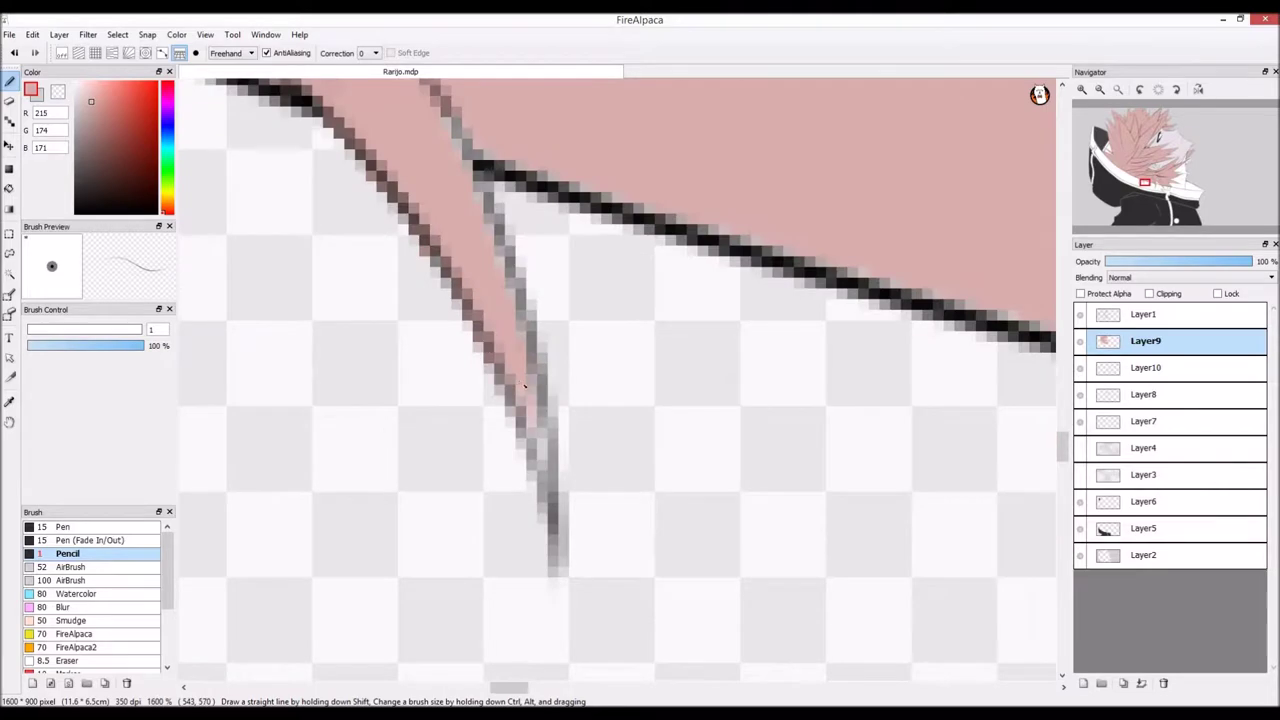
Step: Fill the gaps in the thin hair strand tip over the collar with pink on Layer9, using the size 1 Pencil without antialiasing
{"action": "left_click_drag", "start_coordinate": [405, 112], "coordinate": [405, 180]}
{"action": "left_click_drag", "start_coordinate": [480, 325], "coordinate": [590, 562]}
{"action": "scroll", "coordinate": [622, 630], "scroll_direction": "down", "scroll_amount": 5}
{"action": "scroll", "coordinate": [626, 677], "scroll_direction": "up", "scroll_amount": 4}
{"action": "left_click_drag", "start_coordinate": [586, 612], "coordinate": [584, 315]}
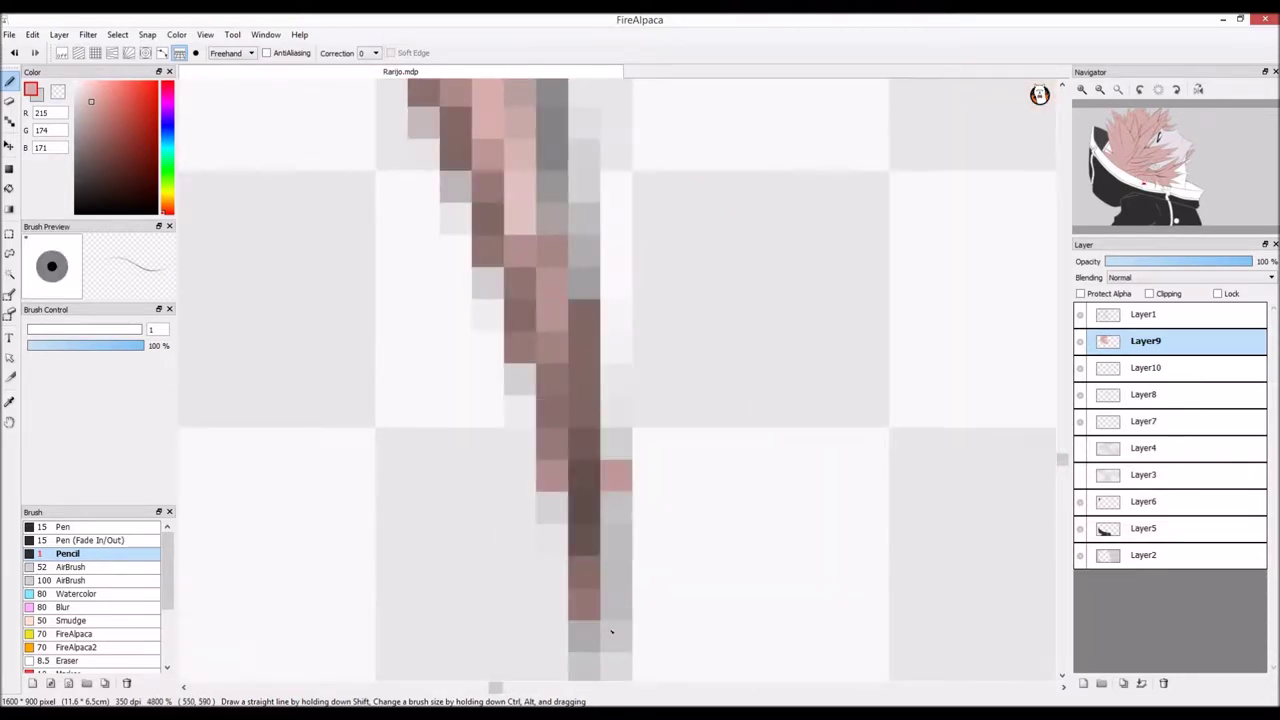
{"action": "scroll", "coordinate": [608, 545], "scroll_direction": "down", "scroll_amount": 7}
{"action": "left_click_drag", "start_coordinate": [412, 335], "coordinate": [334, 399]}
{"action": "scroll", "coordinate": [333, 401], "scroll_direction": "up", "scroll_amount": 3}
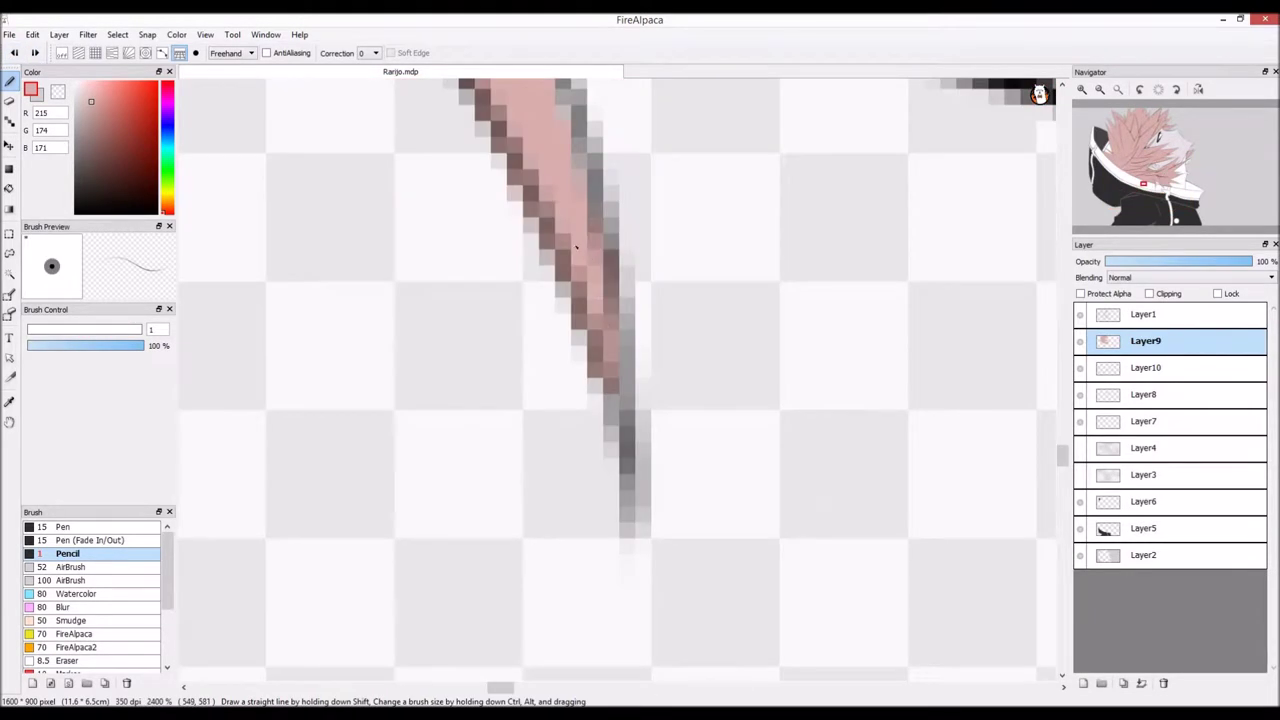
{"action": "scroll", "coordinate": [611, 290], "scroll_direction": "down", "scroll_amount": 1}
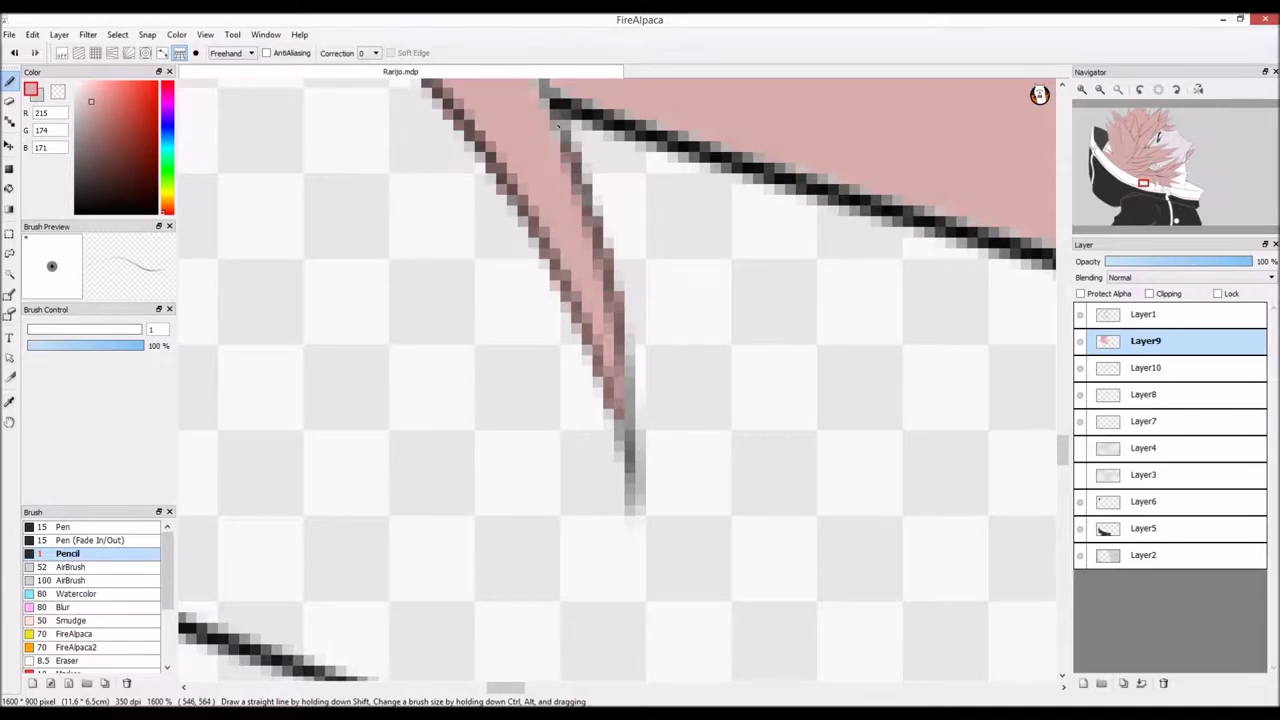
{"action": "scroll", "coordinate": [576, 246], "scroll_direction": "down", "scroll_amount": 1}
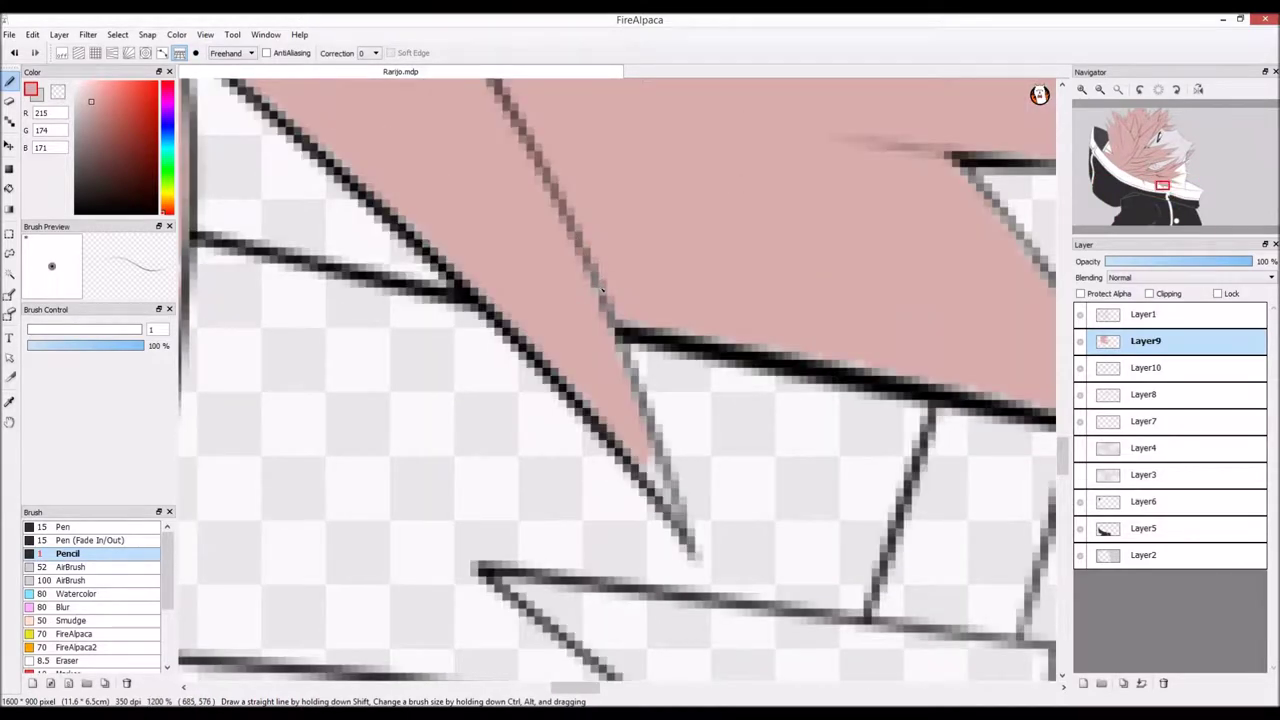
Step: Paint pink along the edges and into the tip of the neighbouring pointed hair strand over the collar
{"action": "left_click_drag", "start_coordinate": [600, 290], "coordinate": [628, 335]}
{"action": "left_click_drag", "start_coordinate": [728, 384], "coordinate": [678, 376]}
{"action": "scroll", "coordinate": [653, 384], "scroll_direction": "up", "scroll_amount": 4}
{"action": "left_click_drag", "start_coordinate": [684, 434], "coordinate": [714, 556]}
{"action": "scroll", "coordinate": [850, 490], "scroll_direction": "down", "scroll_amount": 3}
{"action": "scroll", "coordinate": [800, 565], "scroll_direction": "up", "scroll_amount": 1}
{"action": "left_click_drag", "start_coordinate": [874, 614], "coordinate": [916, 654]}
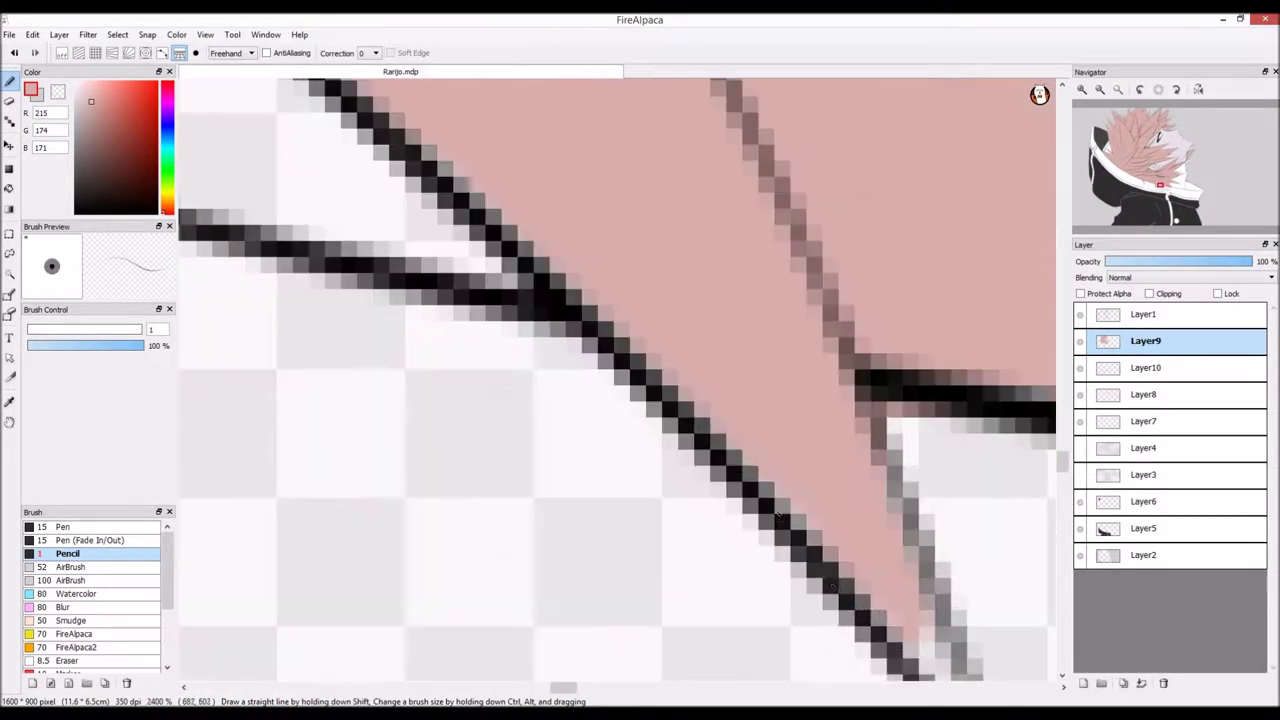
Step: Enlarge the Pencil and paint pink over the wider unfilled gaps in the hair
{"action": "scroll", "coordinate": [890, 600], "scroll_direction": "down", "scroll_amount": 2}
{"action": "mouse_move", "coordinate": [740, 249]}
{"action": "left_mouse_down"}
{"action": "mouse_move", "coordinate": [762, 255]}
{"action": "mouse_move", "coordinate": [735, 400]}
{"action": "left_mouse_up"}
{"action": "key", "text": "bracketright"}
{"action": "key", "text": "bracketright"}
{"action": "key", "text": "bracketright"}
{"action": "key", "text": "bracketright"}
{"action": "key", "text": "bracketright"}
{"action": "left_click_drag", "start_coordinate": [540, 426], "coordinate": [670, 463]}
{"action": "scroll", "coordinate": [530, 160], "scroll_direction": "down", "scroll_amount": 8}
{"action": "scroll", "coordinate": [469, 97], "scroll_direction": "up", "scroll_amount": 6}
{"action": "left_click_drag", "start_coordinate": [469, 97], "coordinate": [560, 326]}
{"action": "scroll", "coordinate": [620, 380], "scroll_direction": "up", "scroll_amount": 5}
Step: Reduce the Pencil to size 1 and paint pink along the edges of the hair strands above the forehead
{"action": "key", "text": "bracketleft"}
{"action": "key", "text": "bracketleft"}
{"action": "key", "text": "bracketleft"}
{"action": "key", "text": "bracketleft"}
{"action": "key", "text": "bracketleft"}
{"action": "mouse_move", "coordinate": [742, 466]}
{"action": "left_mouse_down"}
{"action": "mouse_move", "coordinate": [628, 548]}
{"action": "mouse_move", "coordinate": [470, 630]}
{"action": "left_mouse_up"}
{"action": "left_click_drag", "start_coordinate": [534, 564], "coordinate": [760, 336]}
{"action": "left_click_drag", "start_coordinate": [380, 341], "coordinate": [304, 366]}
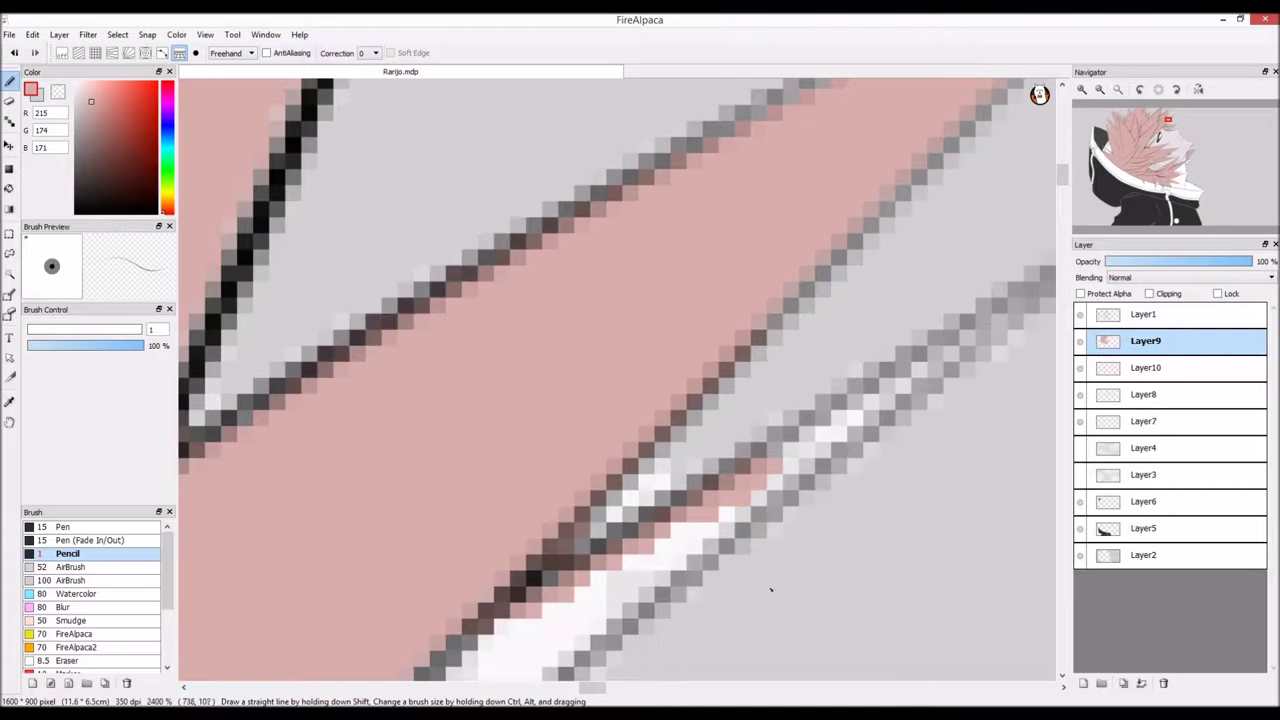
Step: Fill the remaining white gaps inside the narrow forehead strands with pink
{"action": "scroll", "coordinate": [769, 589], "scroll_direction": "down", "scroll_amount": 4}
{"action": "scroll", "coordinate": [660, 342], "scroll_direction": "up", "scroll_amount": 4}
{"action": "left_click_drag", "start_coordinate": [404, 572], "coordinate": [568, 423]}
{"action": "scroll", "coordinate": [568, 423], "scroll_direction": "down", "scroll_amount": 5}
{"action": "scroll", "coordinate": [300, 500], "scroll_direction": "up", "scroll_amount": 5}
{"action": "left_click_drag", "start_coordinate": [612, 298], "coordinate": [854, 492]}
{"action": "left_click_drag", "start_coordinate": [820, 394], "coordinate": [564, 218]}
{"action": "left_click_drag", "start_coordinate": [564, 218], "coordinate": [692, 298]}
{"action": "left_click_drag", "start_coordinate": [860, 432], "coordinate": [975, 502]}
Step: Paint pink up to the outlines of the thin hair strands at the back of the head, beside the hood
{"action": "left_click_drag", "start_coordinate": [354, 687], "coordinate": [366, 687]}
{"action": "mouse_move", "coordinate": [502, 514]}
{"action": "left_mouse_down"}
{"action": "mouse_move", "coordinate": [655, 640]}
{"action": "mouse_move", "coordinate": [610, 494]}
{"action": "left_mouse_up"}
{"action": "left_click_drag", "start_coordinate": [775, 612], "coordinate": [632, 497]}
{"action": "left_click_drag", "start_coordinate": [808, 514], "coordinate": [650, 388]}
{"action": "left_click_drag", "start_coordinate": [904, 623], "coordinate": [704, 440]}
{"action": "left_click_drag", "start_coordinate": [720, 450], "coordinate": [956, 659]}
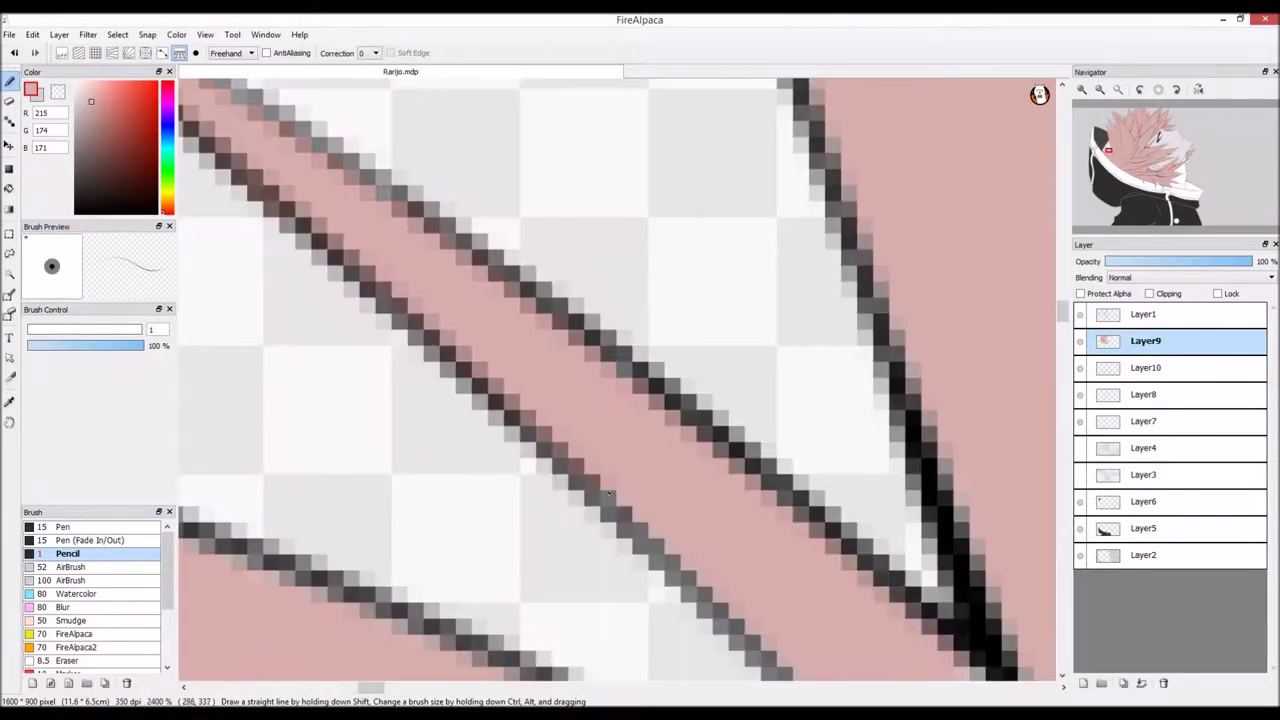
{"action": "left_click_drag", "start_coordinate": [624, 515], "coordinate": [756, 646]}
{"action": "scroll", "coordinate": [756, 500], "scroll_direction": "down", "scroll_amount": 5}
{"action": "scroll", "coordinate": [600, 450], "scroll_direction": "up", "scroll_amount": 5}
{"action": "left_click_drag", "start_coordinate": [440, 534], "coordinate": [502, 496]}
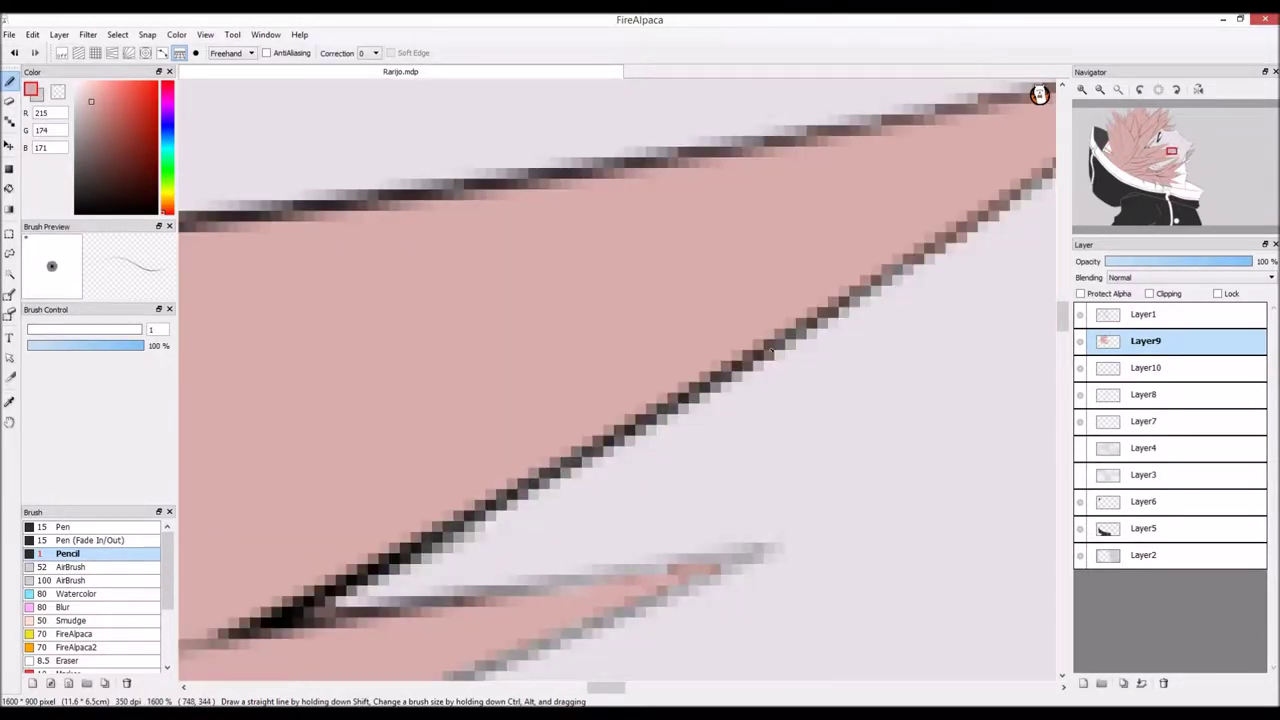
Step: Touch up the pink along the outlines of the long hair strands crossing the cheek
{"action": "scroll", "coordinate": [572, 464], "scroll_direction": "down", "scroll_amount": 3}
{"action": "scroll", "coordinate": [509, 391], "scroll_direction": "up", "scroll_amount": 3}
{"action": "scroll", "coordinate": [850, 130], "scroll_direction": "up", "scroll_amount": 1}
{"action": "right_click", "coordinate": [760, 165]}
{"action": "scroll", "coordinate": [735, 145], "scroll_direction": "down", "scroll_amount": 4}
{"action": "scroll", "coordinate": [500, 377], "scroll_direction": "up", "scroll_amount": 3}
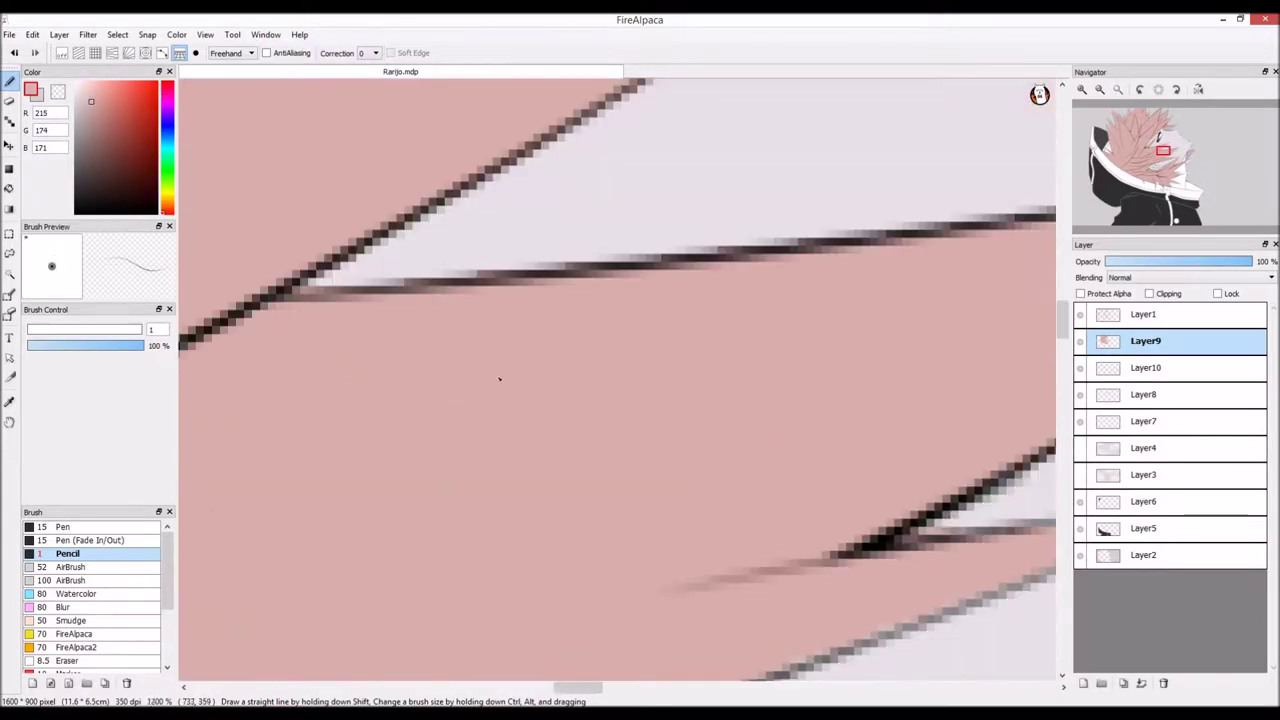
{"action": "left_click_drag", "start_coordinate": [918, 531], "coordinate": [960, 529]}
Step: Paint pink into the uncoloured edge pixels where the cheek strands branch near the ear
{"action": "left_click_drag", "start_coordinate": [610, 640], "coordinate": [520, 350]}
{"action": "scroll", "coordinate": [520, 506], "scroll_direction": "up", "scroll_amount": 1}
{"action": "mouse_move", "coordinate": [580, 489]}
{"action": "left_mouse_down"}
{"action": "mouse_move", "coordinate": [964, 501]}
{"action": "mouse_move", "coordinate": [848, 489]}
{"action": "left_mouse_up"}
{"action": "left_click_drag", "start_coordinate": [370, 472], "coordinate": [450, 442]}
{"action": "left_click_drag", "start_coordinate": [428, 494], "coordinate": [452, 473]}
{"action": "left_click_drag", "start_coordinate": [498, 440], "coordinate": [610, 392]}
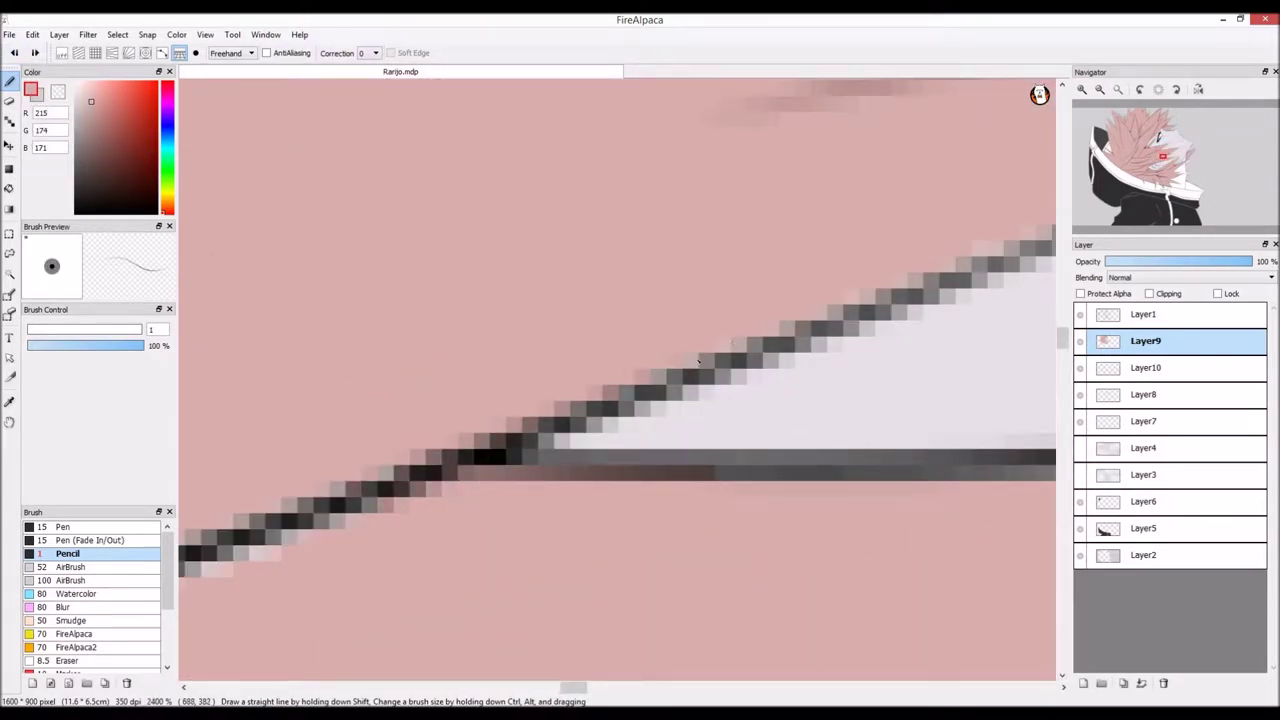
Step: Set the Pencil size to 3.8 and fill the uncoloured part of the lower cheek strand with pink
{"action": "scroll", "coordinate": [572, 476], "scroll_direction": "down", "scroll_amount": 2}
{"action": "left_click", "coordinate": [32, 331]}
{"action": "left_click_drag", "start_coordinate": [309, 556], "coordinate": [345, 556]}
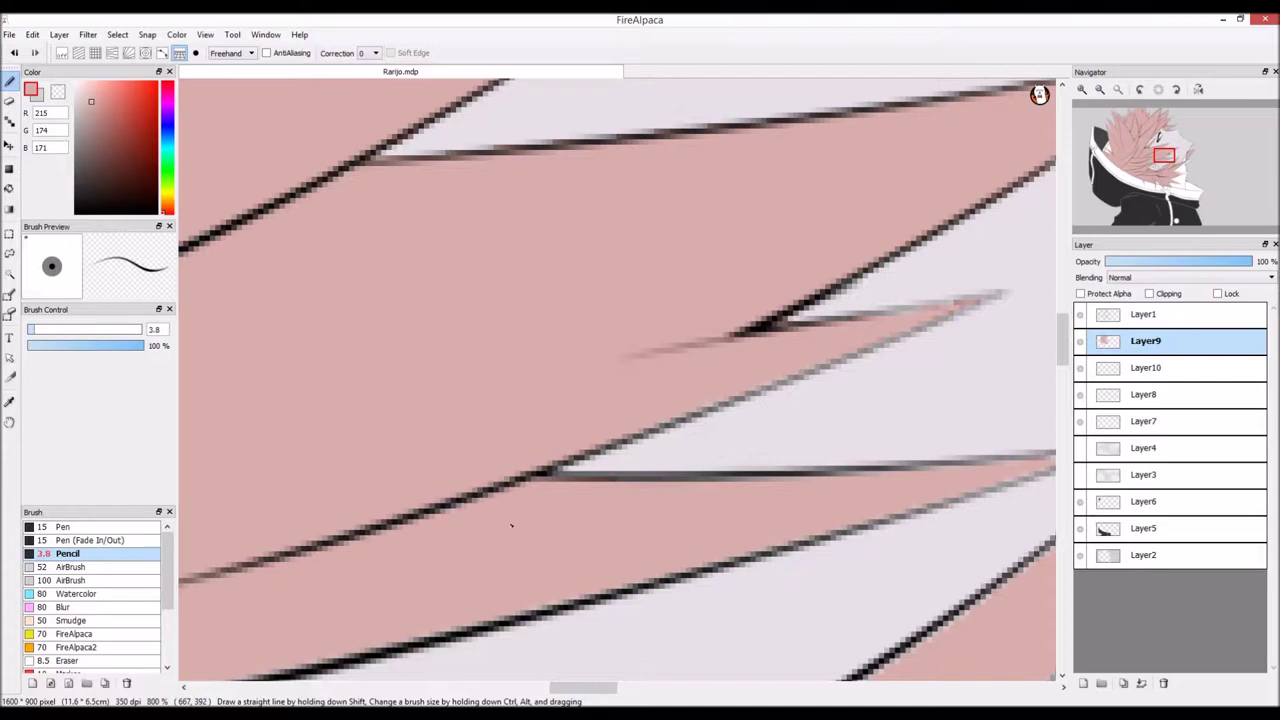
{"action": "scroll", "coordinate": [514, 523], "scroll_direction": "up", "scroll_amount": 2}
{"action": "left_click_drag", "start_coordinate": [628, 452], "coordinate": [268, 450]}
{"action": "left_click_drag", "start_coordinate": [268, 450], "coordinate": [816, 462]}
{"action": "scroll", "coordinate": [880, 509], "scroll_direction": "up", "scroll_amount": 1}
{"action": "left_click_drag", "start_coordinate": [730, 416], "coordinate": [852, 413]}
{"action": "mouse_move", "coordinate": [900, 420]}
{"action": "left_mouse_down"}
{"action": "mouse_move", "coordinate": [555, 425]}
{"action": "mouse_move", "coordinate": [1003, 345]}
{"action": "left_mouse_up"}
{"action": "left_click_drag", "start_coordinate": [886, 463], "coordinate": [762, 469]}
{"action": "left_click_drag", "start_coordinate": [845, 368], "coordinate": [988, 346]}
{"action": "left_click_drag", "start_coordinate": [936, 412], "coordinate": [988, 404]}
{"action": "left_click_drag", "start_coordinate": [613, 689], "coordinate": [624, 689]}
{"action": "mouse_move", "coordinate": [642, 326]}
{"action": "left_mouse_down"}
{"action": "mouse_move", "coordinate": [936, 302]}
{"action": "mouse_move", "coordinate": [755, 367]}
{"action": "left_mouse_up"}
Step: Set the Pencil size to 1.3 and paint pink into the narrow tip of the lower cheek strand
{"action": "left_click", "coordinate": [29, 330]}
{"action": "left_click", "coordinate": [755, 324]}
{"action": "left_click_drag", "start_coordinate": [583, 409], "coordinate": [412, 453]}
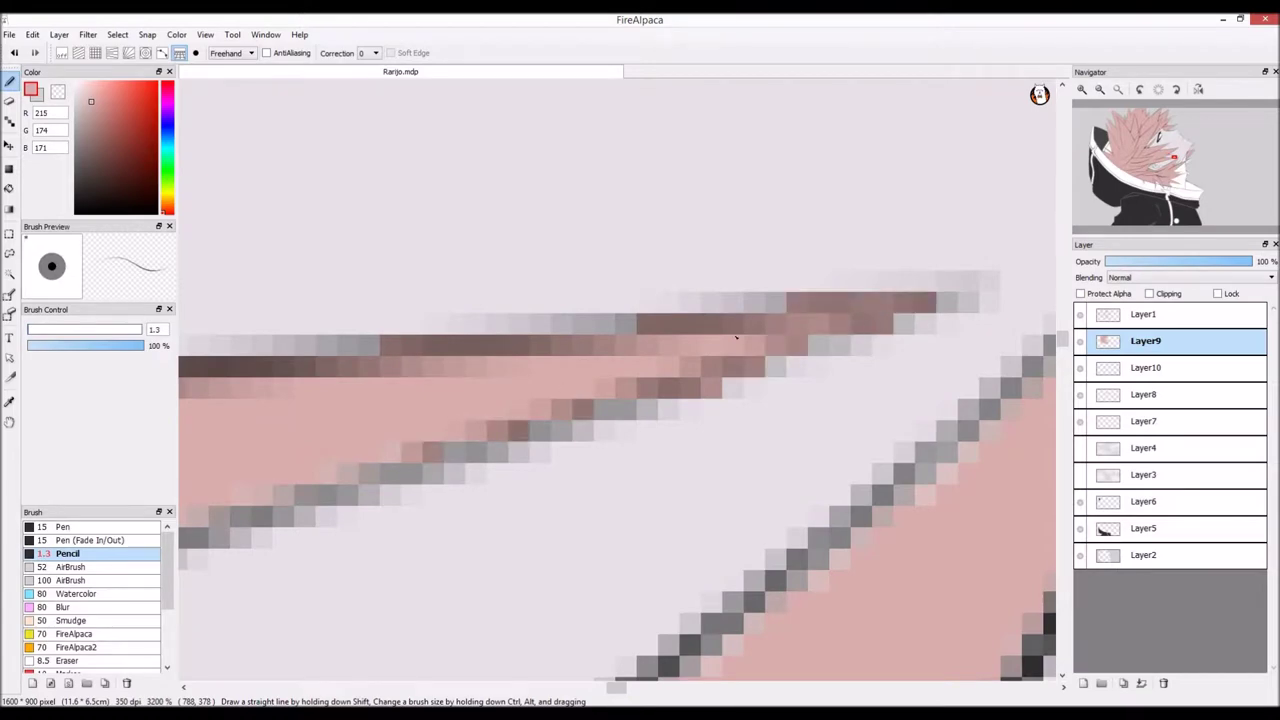
{"action": "scroll", "coordinate": [694, 349], "scroll_direction": "down", "scroll_amount": 2}
{"action": "scroll", "coordinate": [773, 289], "scroll_direction": "up", "scroll_amount": 1}
{"action": "left_click_drag", "start_coordinate": [908, 323], "coordinate": [956, 256]}
{"action": "mouse_move", "coordinate": [905, 306]}
{"action": "left_mouse_down"}
{"action": "mouse_move", "coordinate": [768, 443]}
{"action": "mouse_move", "coordinate": [895, 375]}
{"action": "mouse_move", "coordinate": [725, 465]}
{"action": "mouse_move", "coordinate": [575, 600]}
{"action": "mouse_move", "coordinate": [610, 545]}
{"action": "left_mouse_up"}
{"action": "scroll", "coordinate": [695, 533], "scroll_direction": "down", "scroll_amount": 3}
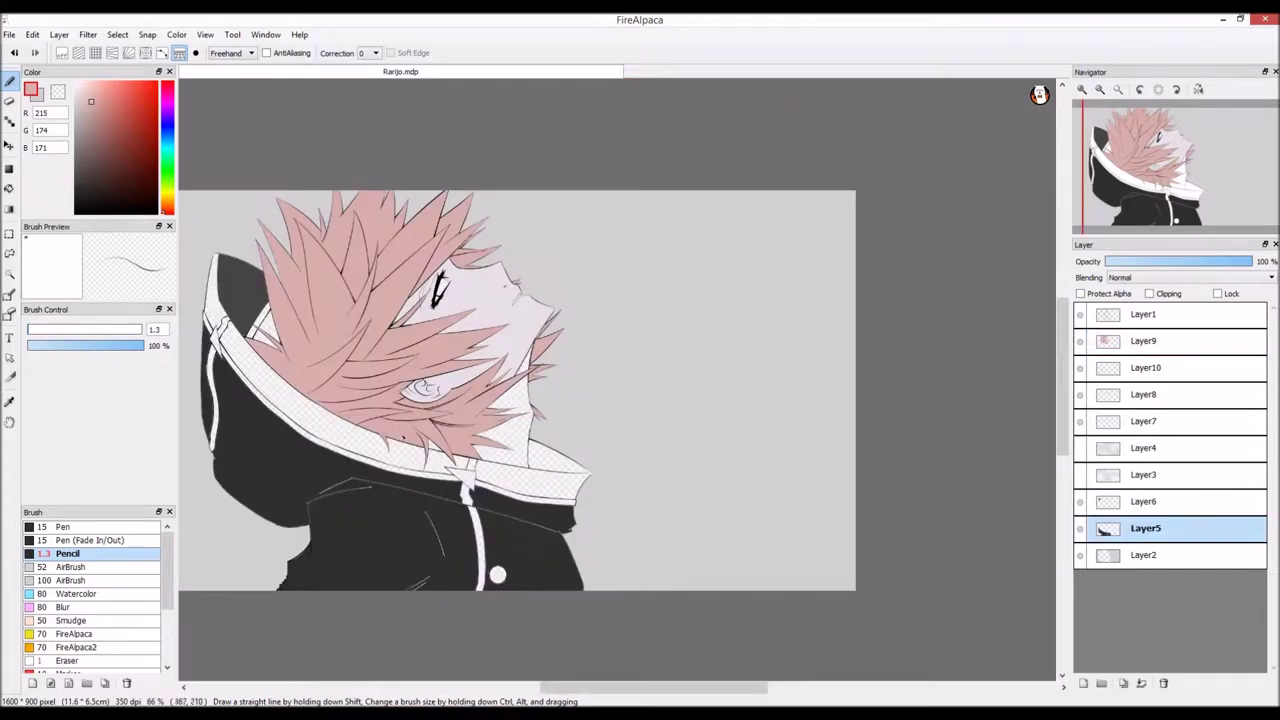
Step: Choose a dark blue-grey (RGB 38, 49, 57) and try it on the jacket with a size 75 Pencil stroke on Layer5
{"action": "scroll", "coordinate": [335, 600], "scroll_direction": "down", "scroll_amount": 1}
{"action": "scroll", "coordinate": [280, 568], "scroll_direction": "up", "scroll_amount": 4}
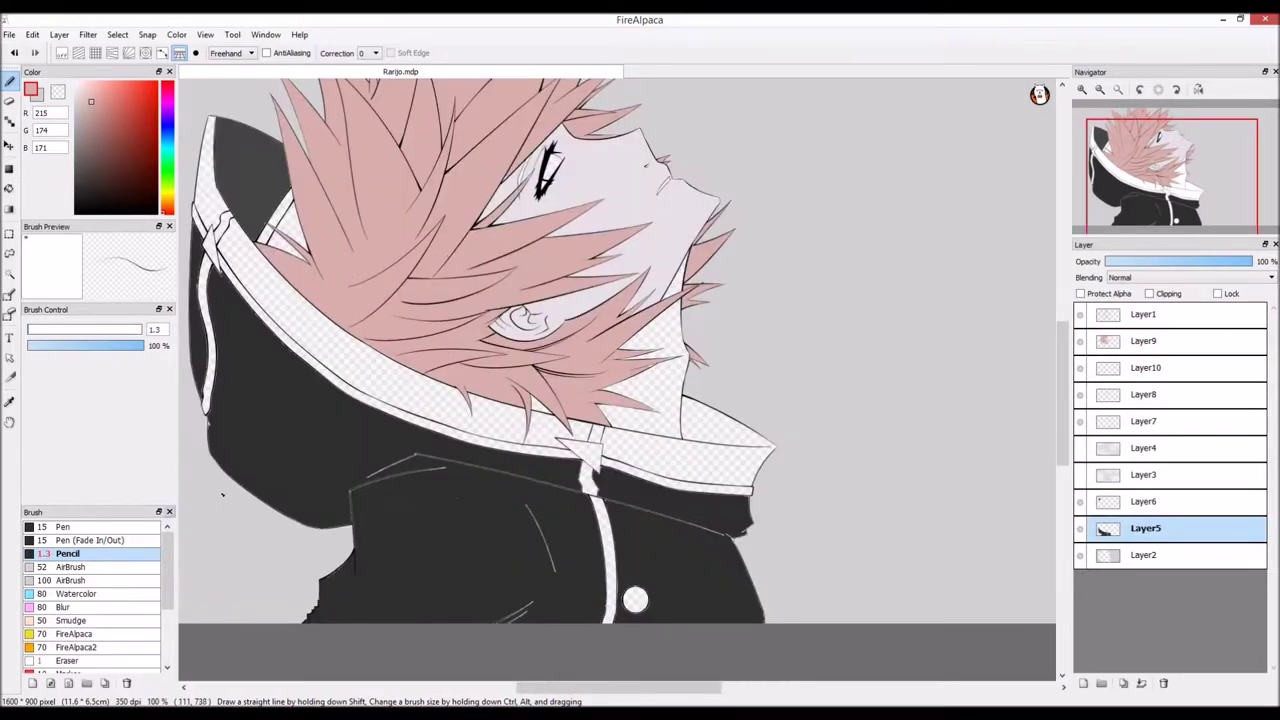
{"action": "scroll", "coordinate": [334, 437], "scroll_direction": "down", "scroll_amount": 2}
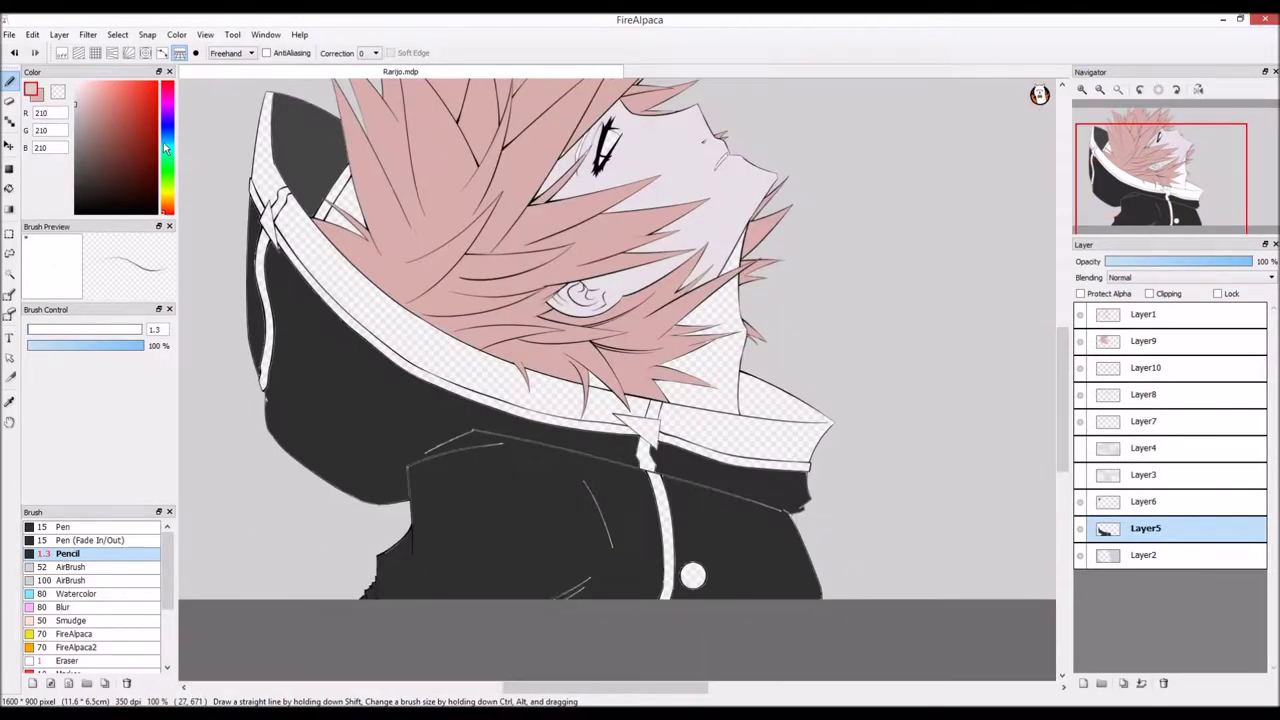
{"action": "left_click_drag", "start_coordinate": [166, 149], "coordinate": [166, 139]}
{"action": "left_click", "coordinate": [116, 160]}
{"action": "left_click", "coordinate": [102, 184]}
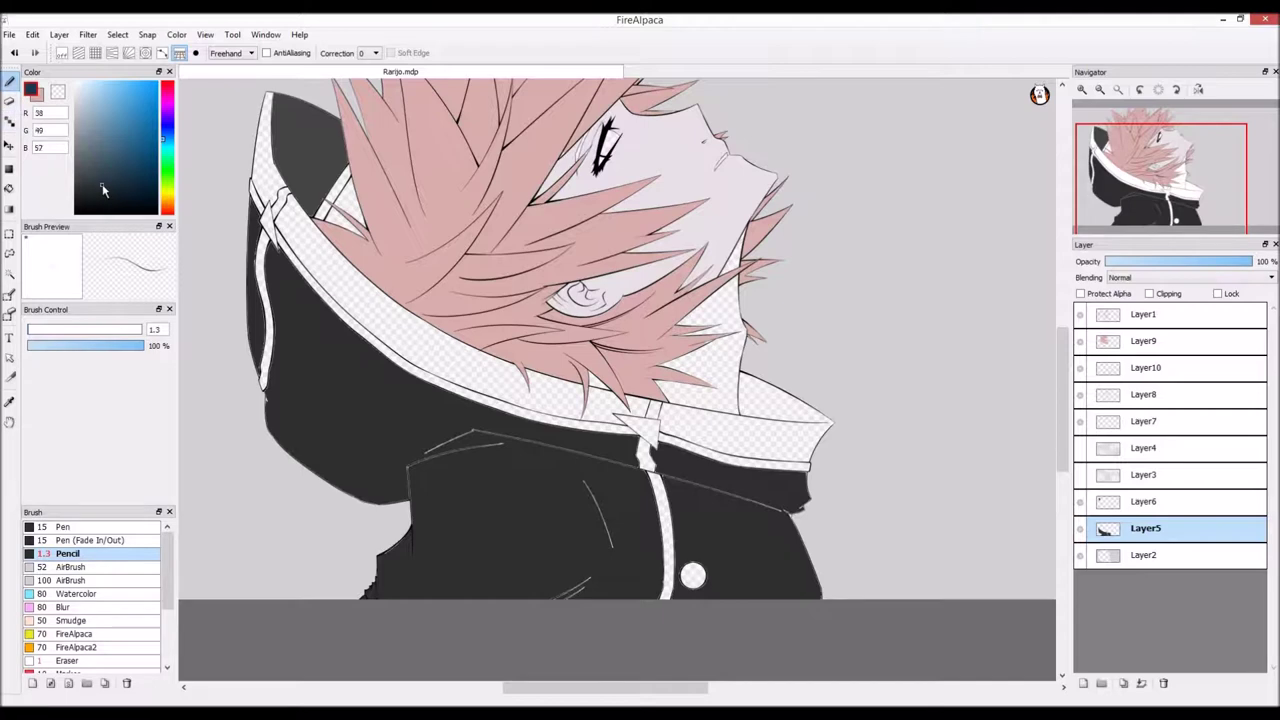
{"action": "left_click", "coordinate": [121, 329]}
{"action": "left_click_drag", "start_coordinate": [390, 411], "coordinate": [305, 378]}
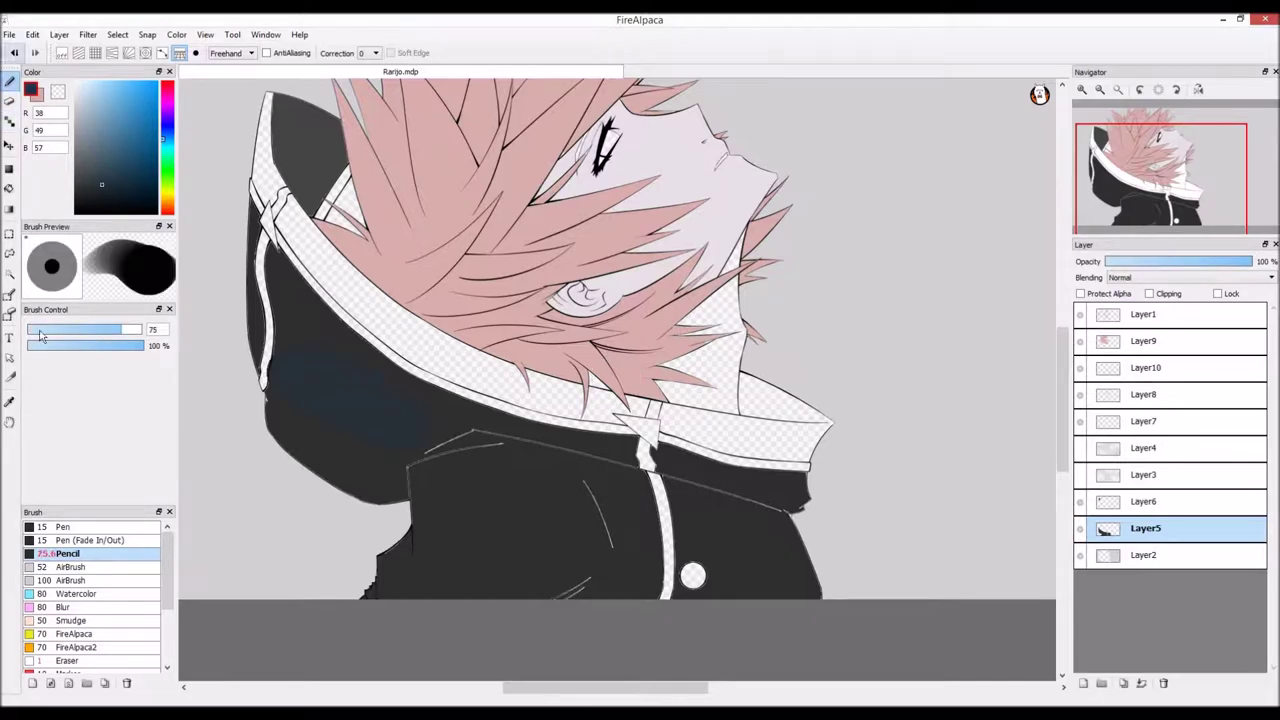
Step: Fill the jacket areas on Layer5 with the dark blue-grey using the Bucket tool
{"action": "left_click", "coordinate": [9, 188]}
{"action": "left_click", "coordinate": [298, 345]}
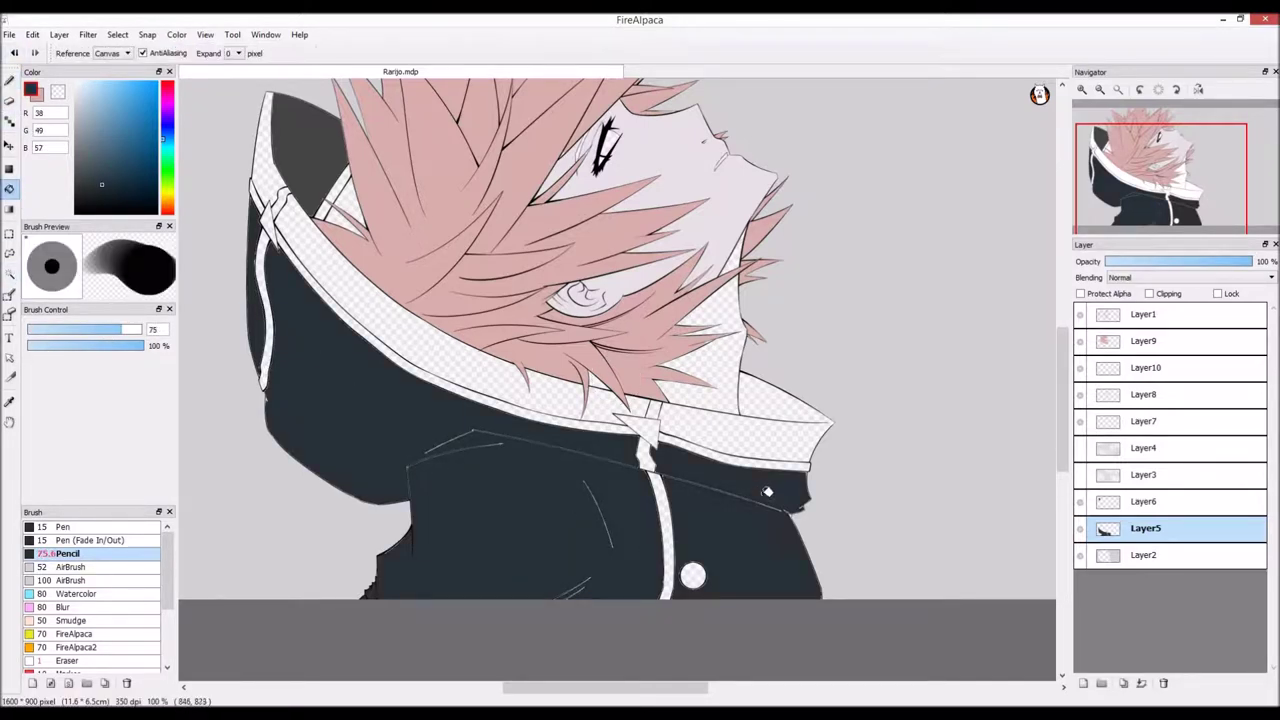
{"action": "scroll", "coordinate": [459, 548], "scroll_direction": "down", "scroll_amount": 2}
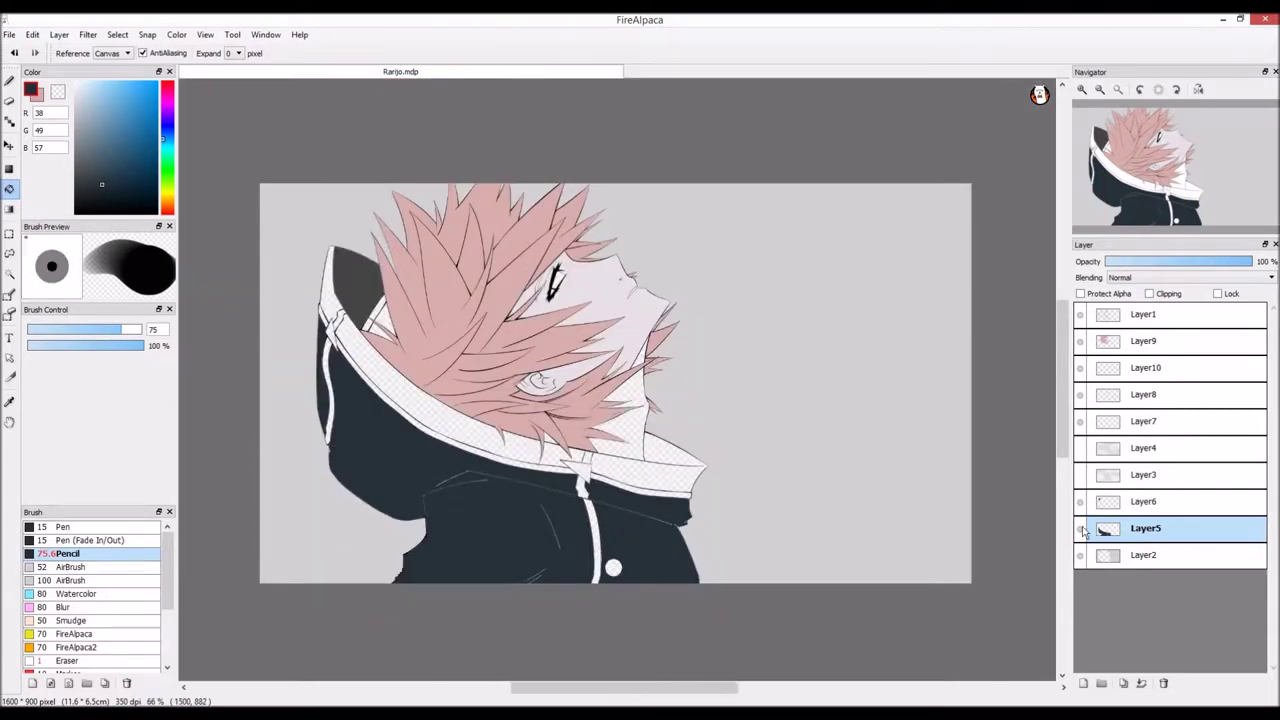
Step: Delete Layer5, then add a new layer and move it directly below Layer1
{"action": "left_click", "coordinate": [1081, 529]}
{"action": "left_click", "coordinate": [1163, 683]}
{"action": "left_click", "coordinate": [1083, 683]}
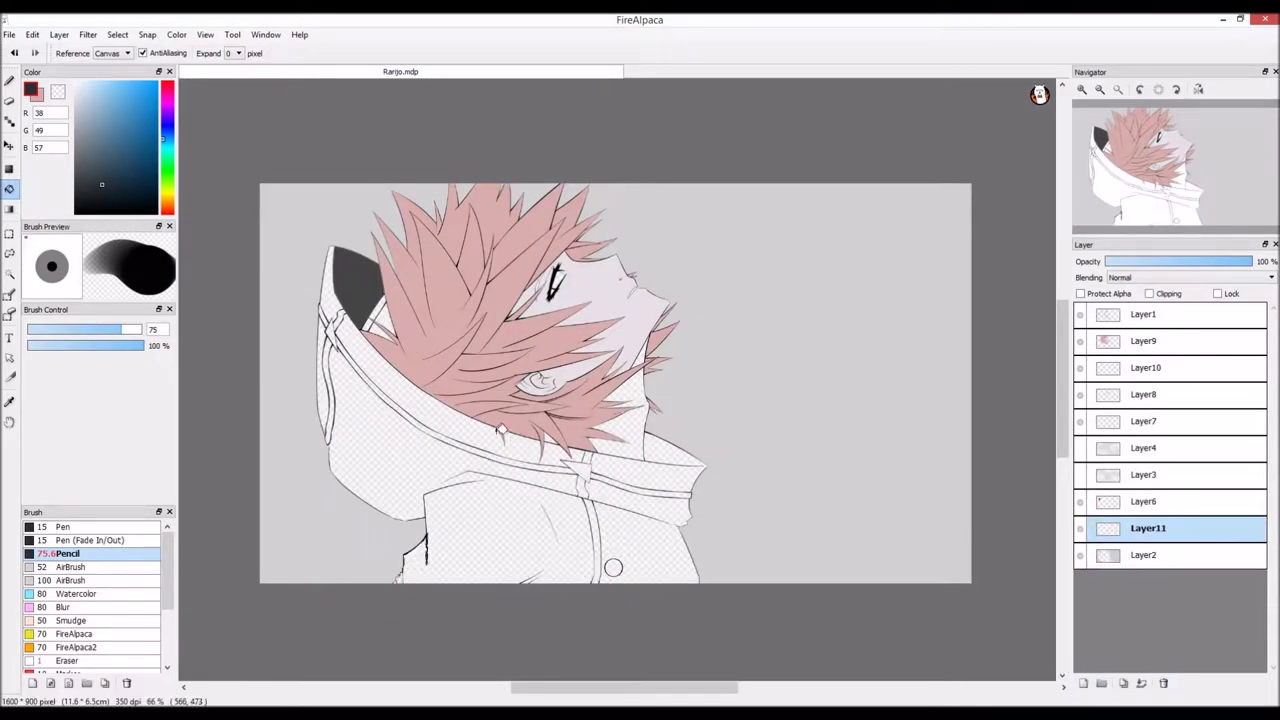
{"action": "left_click_drag", "start_coordinate": [1125, 530], "coordinate": [1150, 330]}
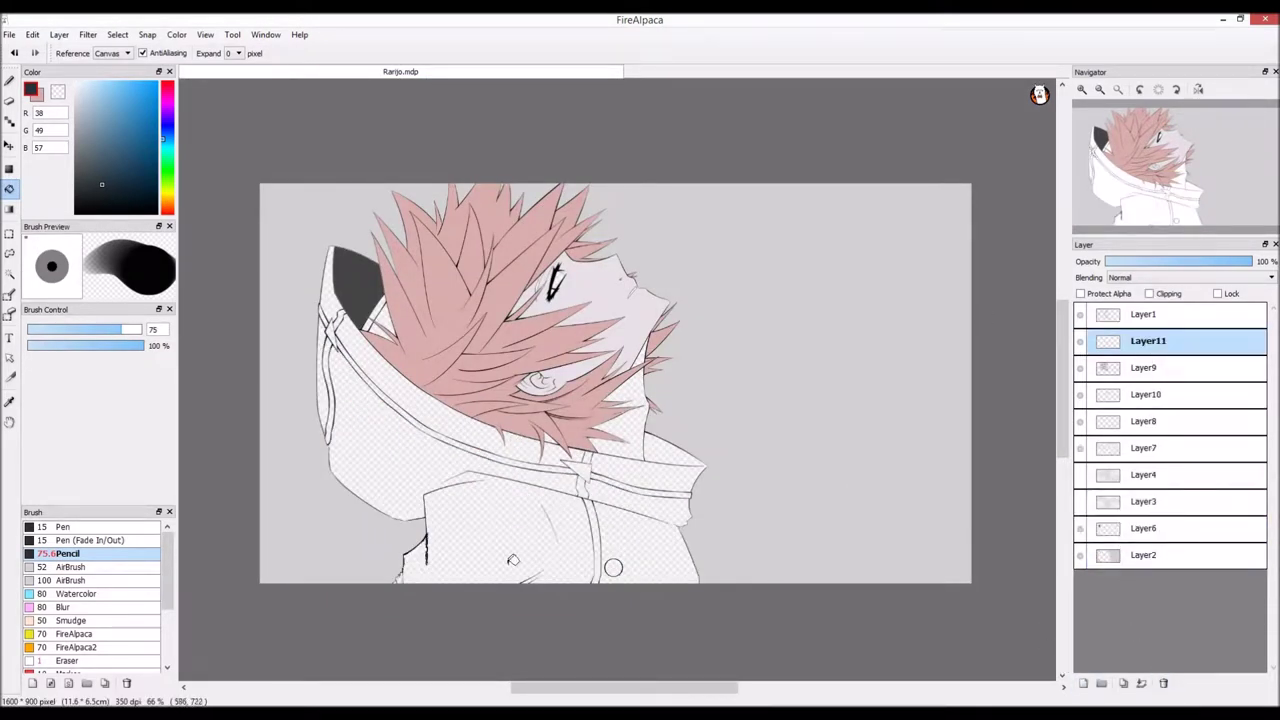
Step: Delete Layer7 and make Layer11 the active layer
{"action": "scroll", "coordinate": [512, 560], "scroll_direction": "up", "scroll_amount": 5}
{"action": "scroll", "coordinate": [1086, 517], "scroll_direction": "down", "scroll_amount": 5}
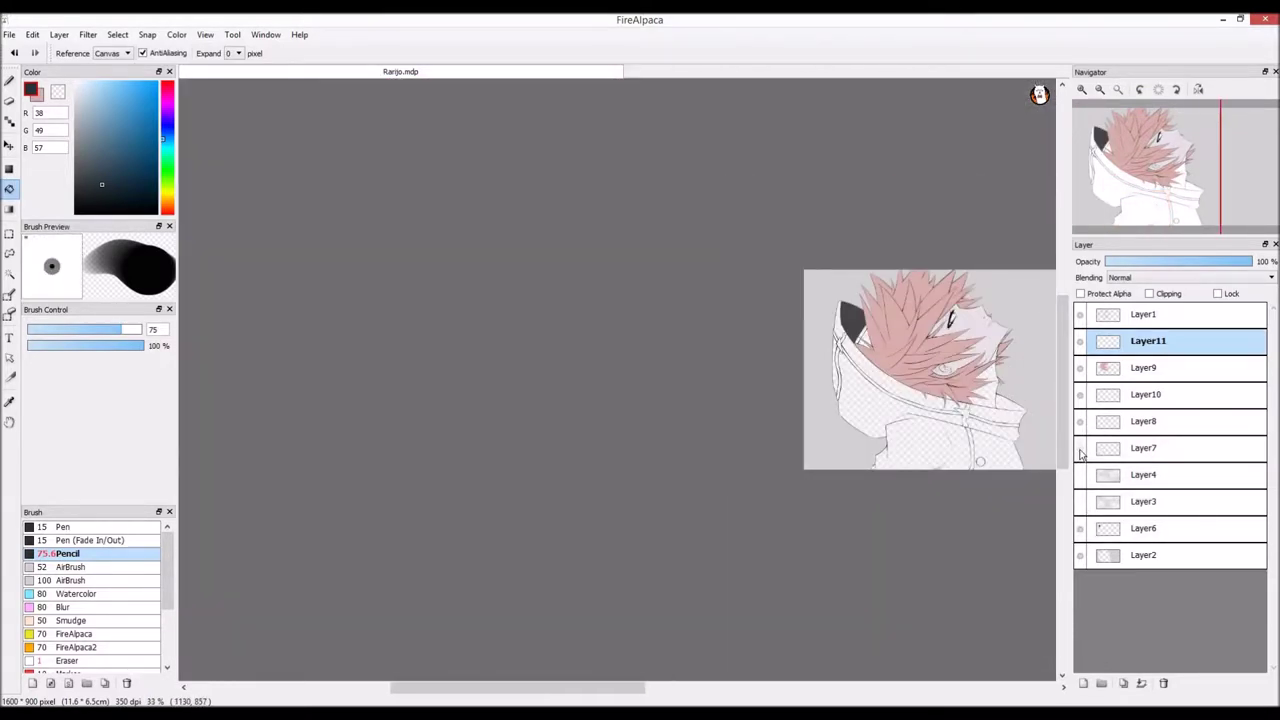
{"action": "left_click", "coordinate": [1140, 448]}
{"action": "left_click", "coordinate": [1163, 683]}
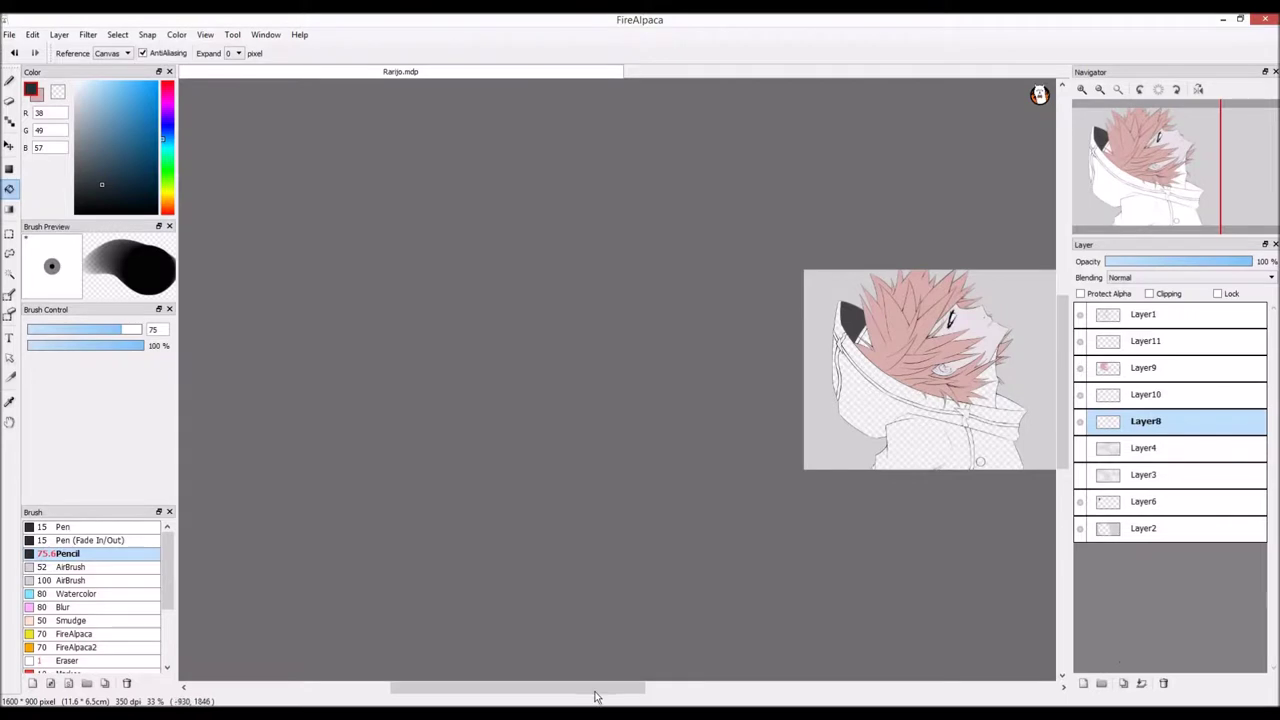
{"action": "left_click_drag", "start_coordinate": [595, 697], "coordinate": [665, 697]}
{"action": "left_click", "coordinate": [1148, 341]}
Step: Bucket-fill the jacket sections on Layer11 with a darker blue-grey (RGB 27, 35, 41)
{"action": "scroll", "coordinate": [765, 457], "scroll_direction": "up", "scroll_amount": 2}
{"action": "left_click", "coordinate": [530, 362]}
{"action": "left_click", "coordinate": [630, 432]}
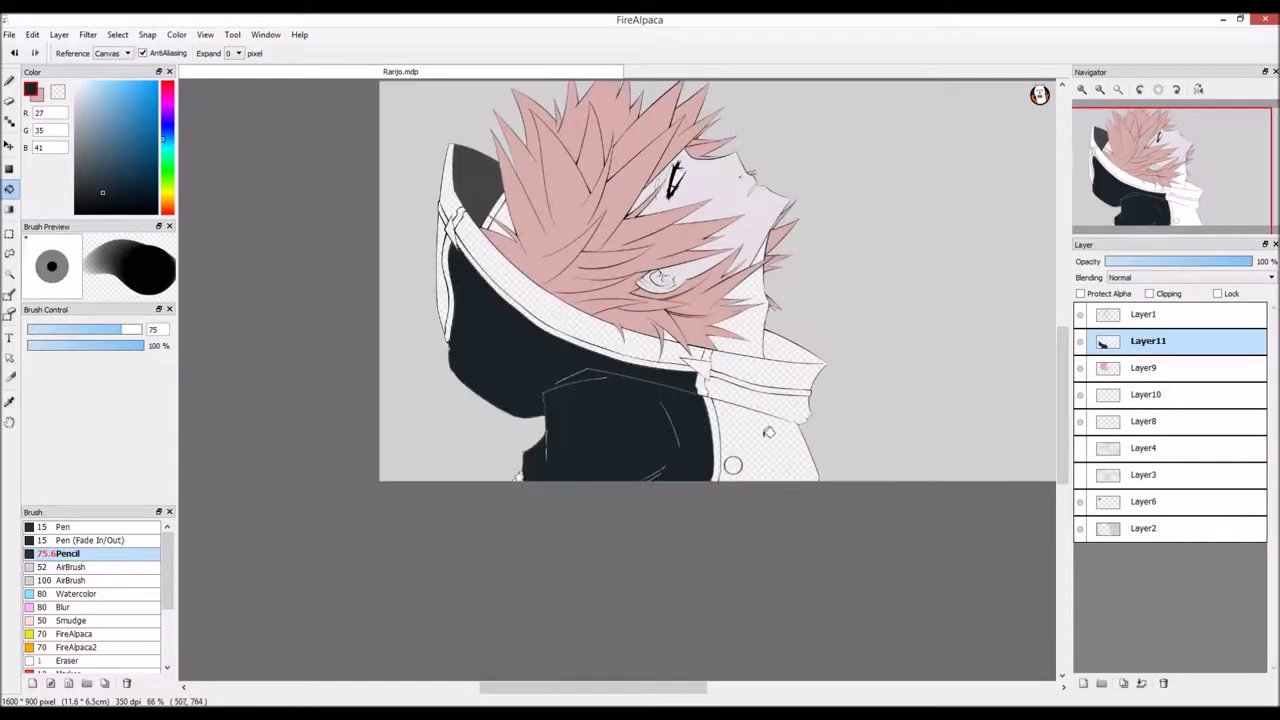
{"action": "left_click", "coordinate": [768, 431]}
{"action": "left_click", "coordinate": [763, 400]}
{"action": "left_click", "coordinate": [446, 294]}
{"action": "scroll", "coordinate": [680, 442], "scroll_direction": "down", "scroll_amount": 1}
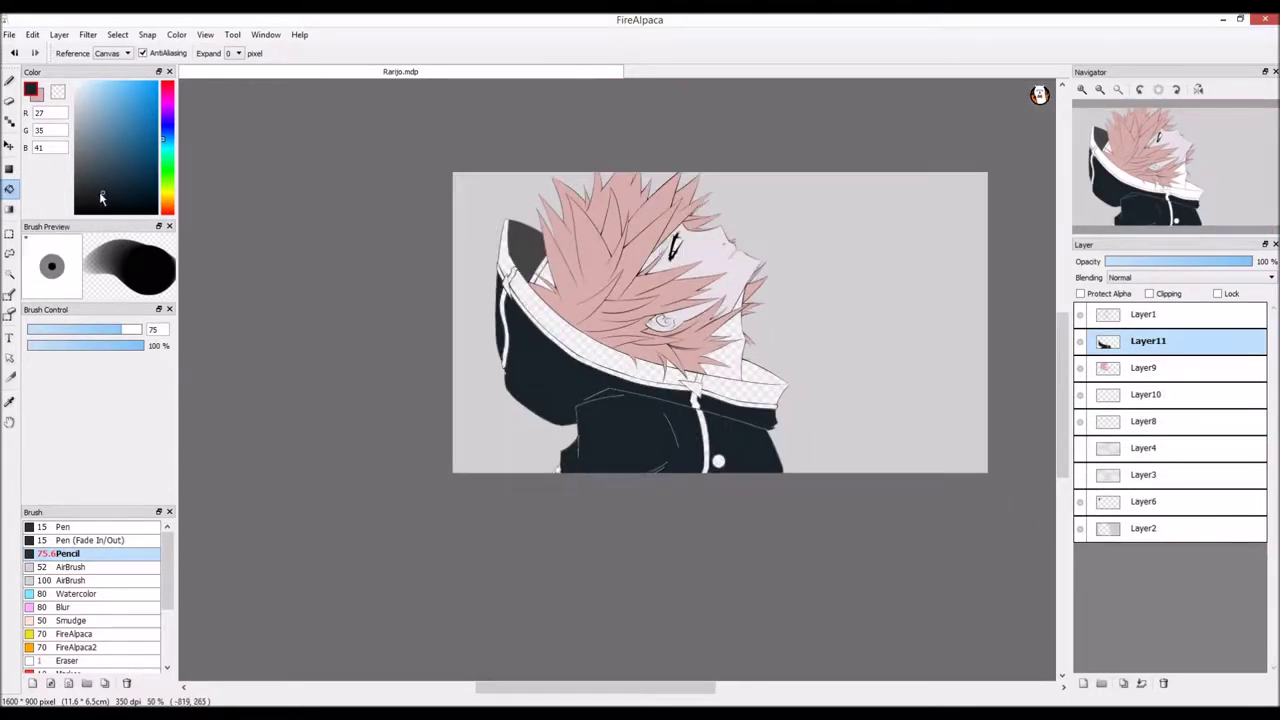
Step: Undo the last fills and refill every jacket section with a near-black grey (RGB 31, 36, 39)
{"action": "scroll", "coordinate": [611, 407], "scroll_direction": "up", "scroll_amount": 3}
{"action": "left_click", "coordinate": [14, 53]}
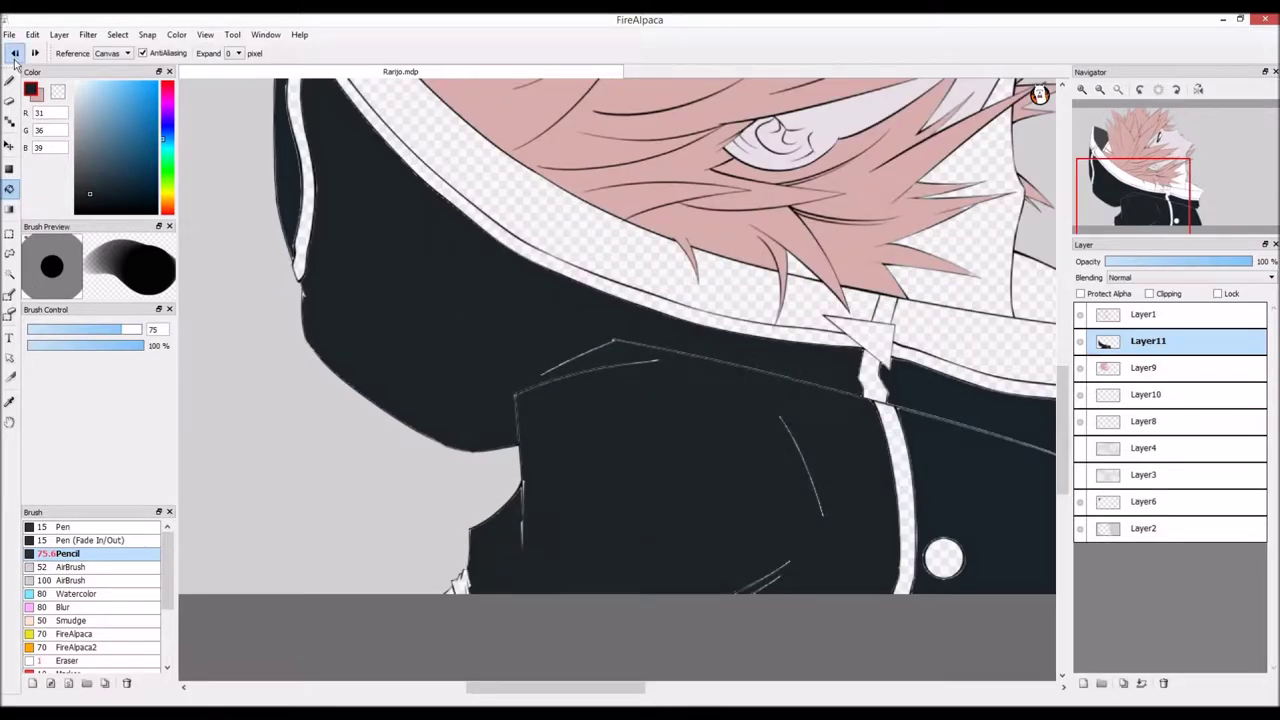
{"action": "left_click", "coordinate": [14, 53]}
{"action": "left_click", "coordinate": [285, 175]}
{"action": "left_click", "coordinate": [420, 300]}
{"action": "left_click", "coordinate": [690, 460]}
{"action": "left_click", "coordinate": [966, 450]}
{"action": "left_click", "coordinate": [935, 397]}
Step: Set the Pencil size to 3 and paint over the white gaps in the small folds at the jacket's lower-left hem
{"action": "scroll", "coordinate": [935, 428], "scroll_direction": "down", "scroll_amount": 3}
{"action": "scroll", "coordinate": [937, 428], "scroll_direction": "up", "scroll_amount": 5}
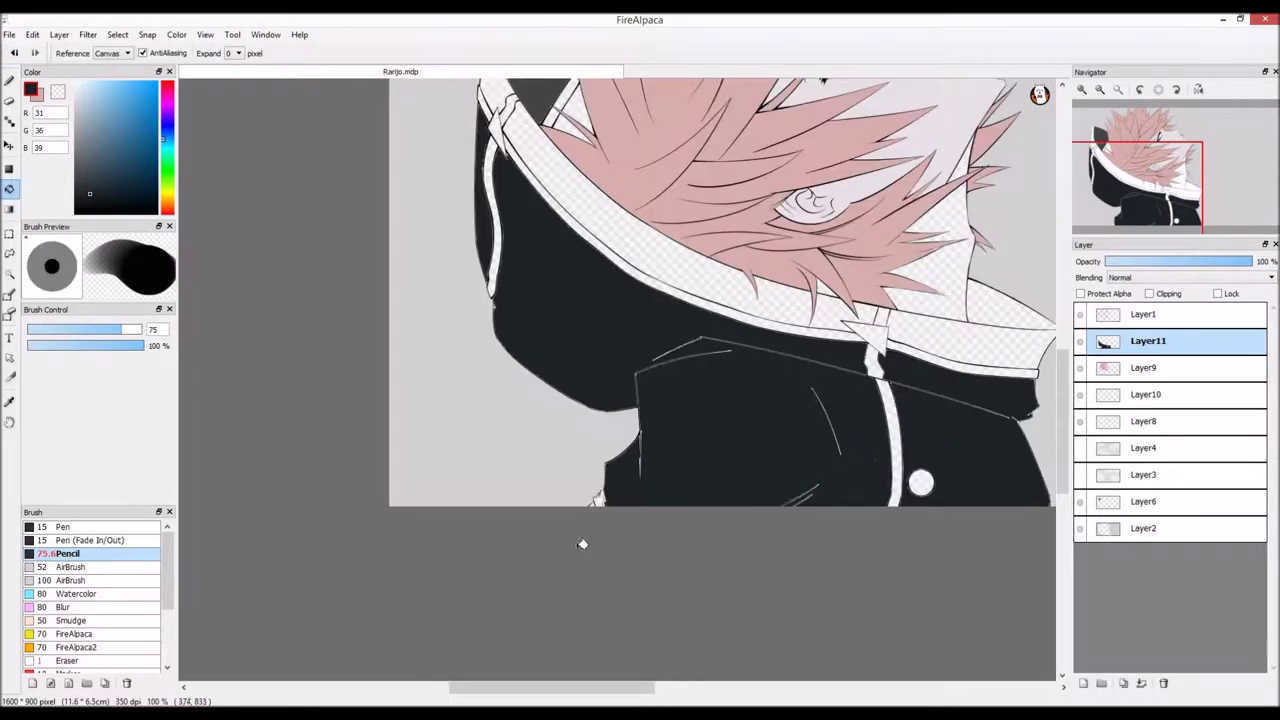
{"action": "left_click", "coordinate": [9, 81]}
{"action": "left_click_drag", "start_coordinate": [108, 330], "coordinate": [30, 330]}
{"action": "scroll", "coordinate": [444, 430], "scroll_direction": "up", "scroll_amount": 1}
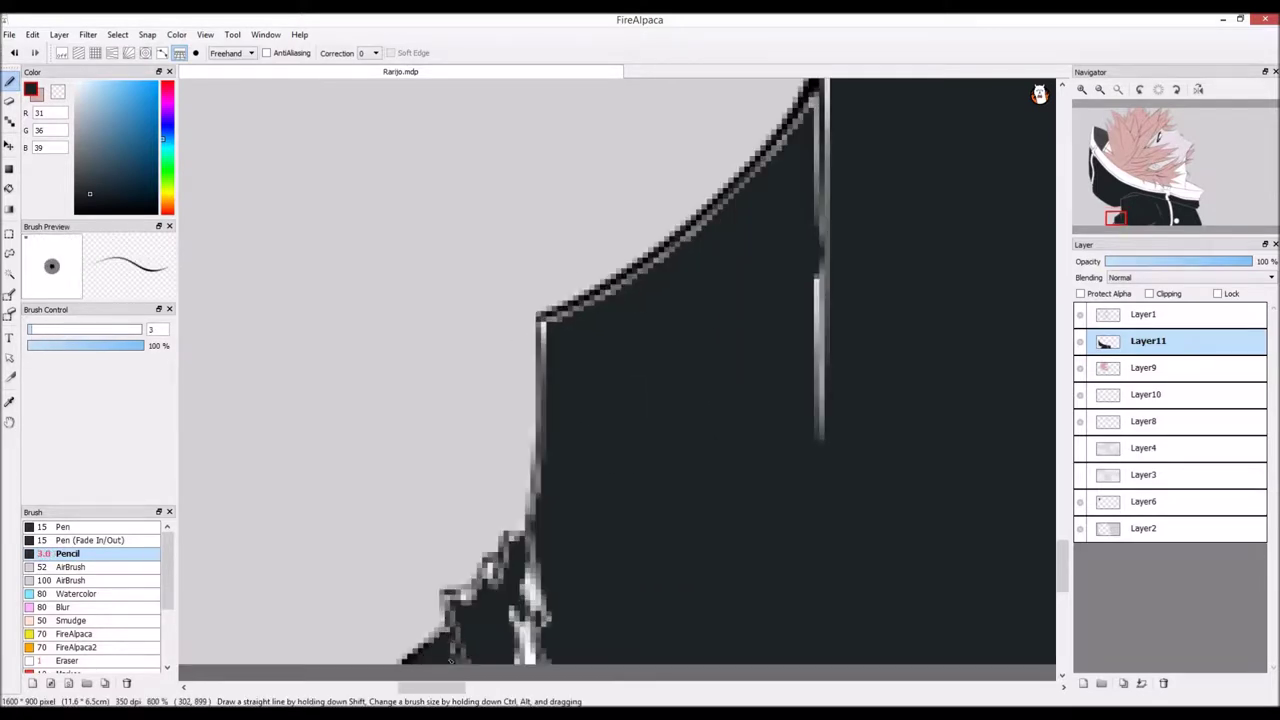
{"action": "mouse_move", "coordinate": [501, 651]}
{"action": "left_mouse_down"}
{"action": "mouse_move", "coordinate": [548, 615]}
{"action": "mouse_move", "coordinate": [451, 632]}
{"action": "left_mouse_up"}
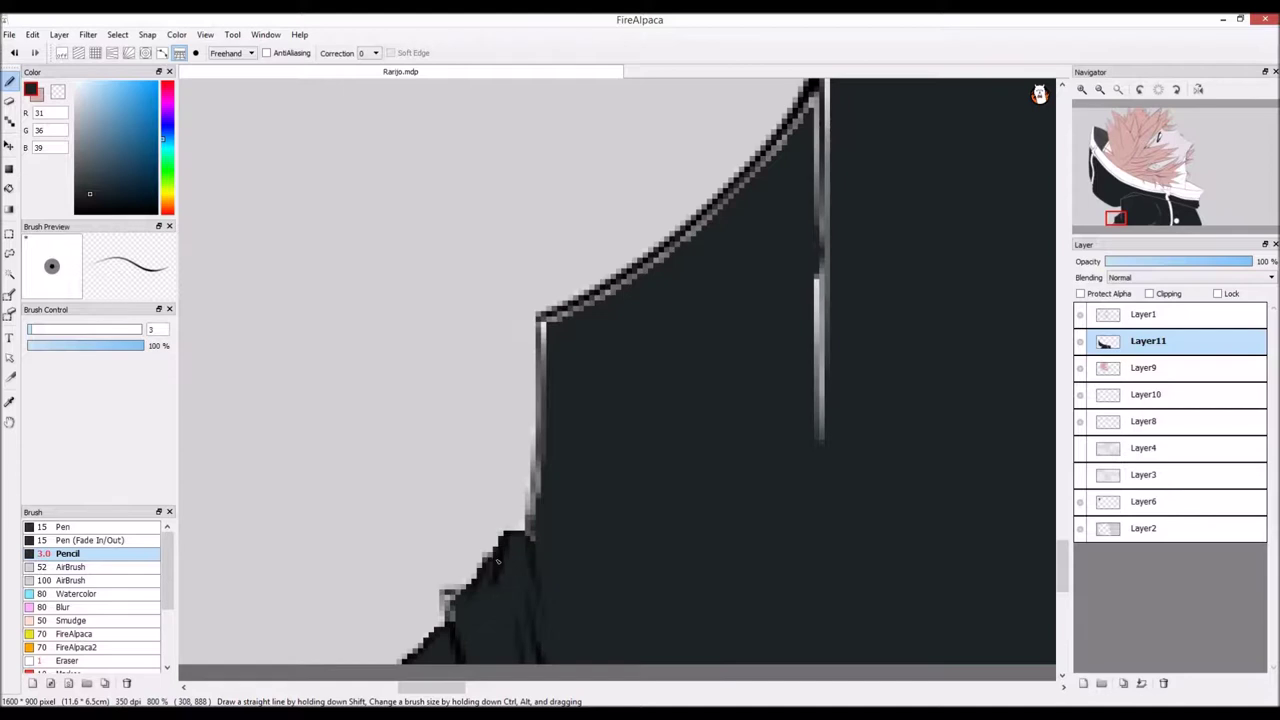
Step: Cover the white fringe along the jacket's lower-left vertical edge, curved edge and inner vertical line with the jacket colour
{"action": "scroll", "coordinate": [536, 560], "scroll_direction": "up", "scroll_amount": 2}
{"action": "left_click_drag", "start_coordinate": [531, 553], "coordinate": [555, 237]}
{"action": "scroll", "coordinate": [562, 305], "scroll_direction": "down", "scroll_amount": 3}
{"action": "scroll", "coordinate": [570, 280], "scroll_direction": "up", "scroll_amount": 1}
{"action": "key", "text": "ctrl+z"}
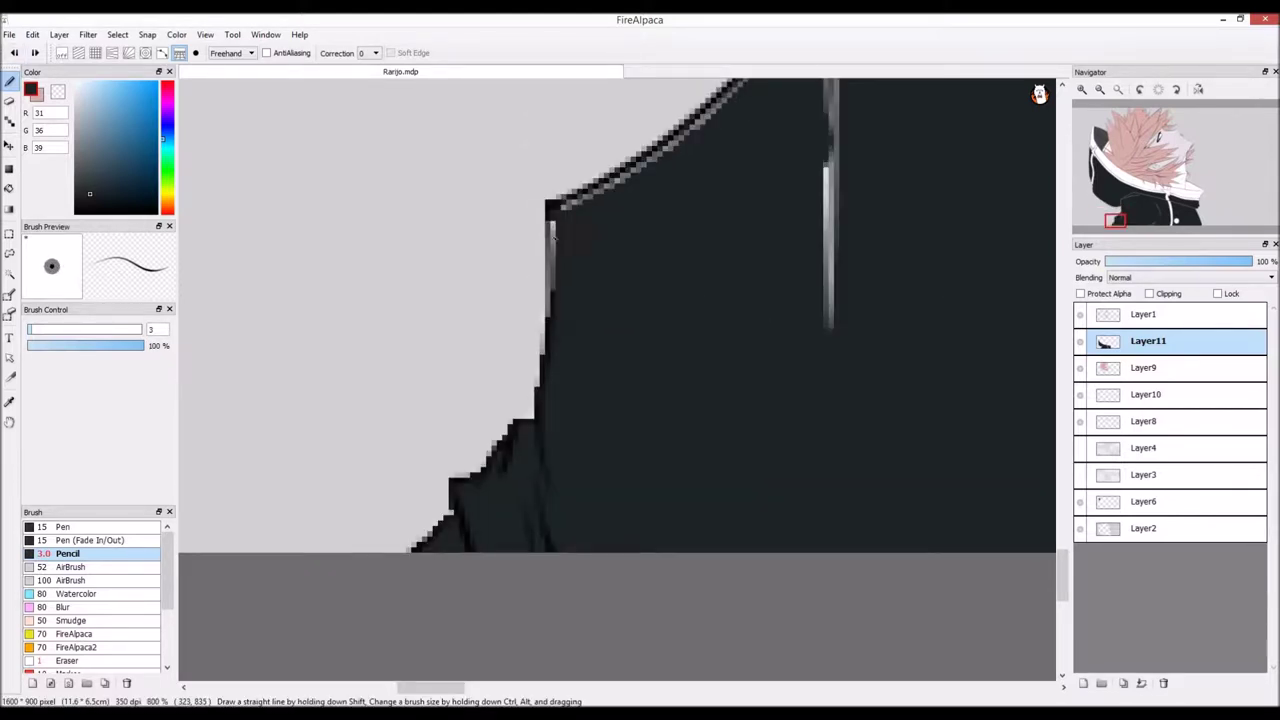
{"action": "scroll", "coordinate": [605, 348], "scroll_direction": "down", "scroll_amount": 2}
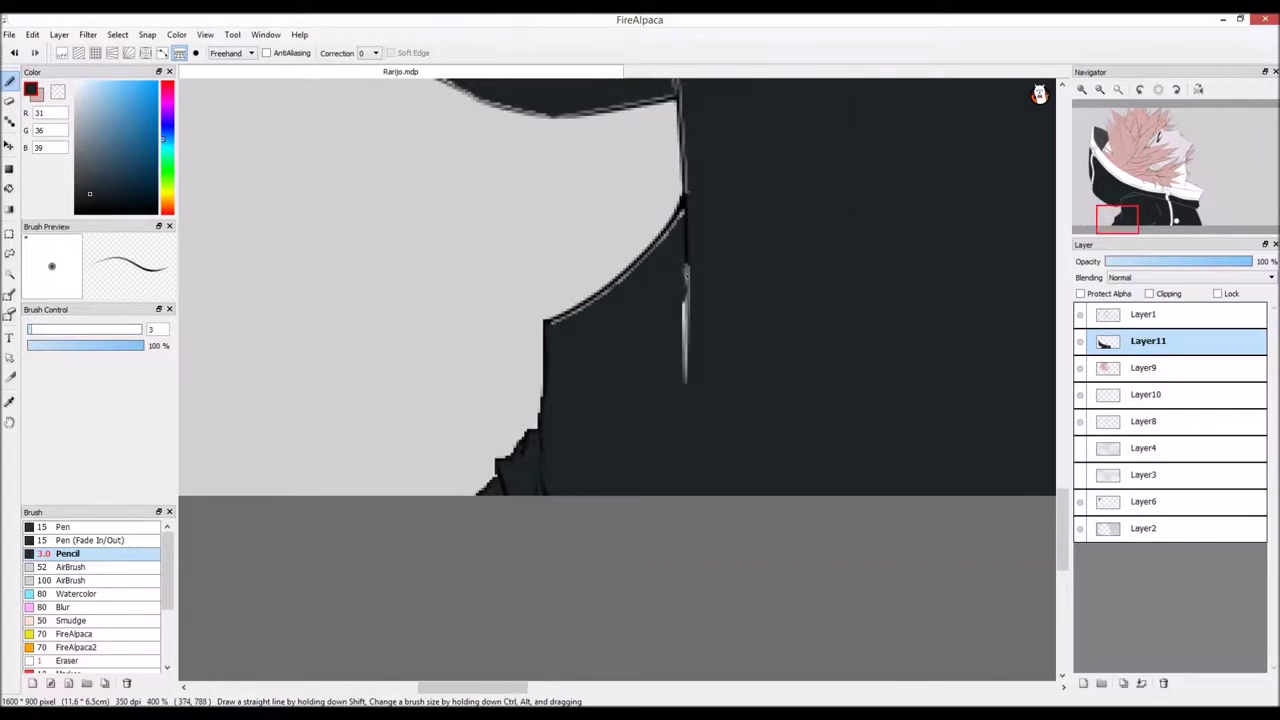
{"action": "scroll", "coordinate": [624, 342], "scroll_direction": "up", "scroll_amount": 1}
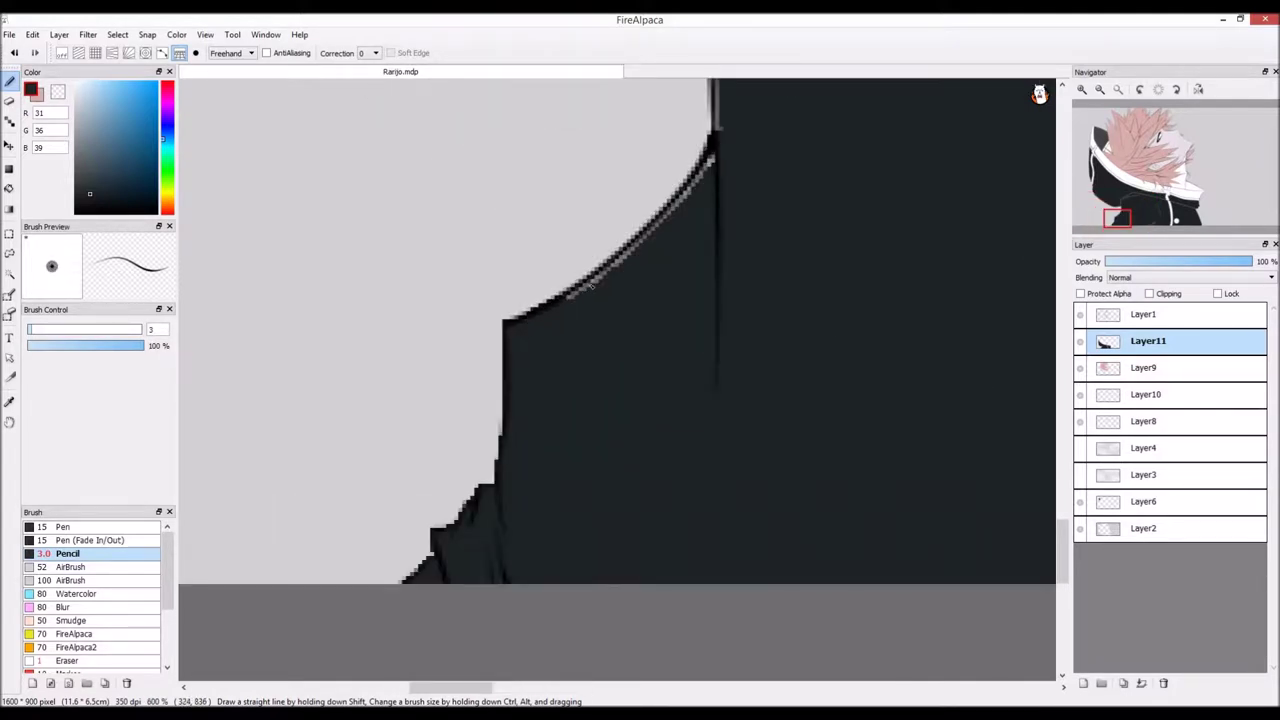
{"action": "scroll", "coordinate": [563, 335], "scroll_direction": "up", "scroll_amount": 2}
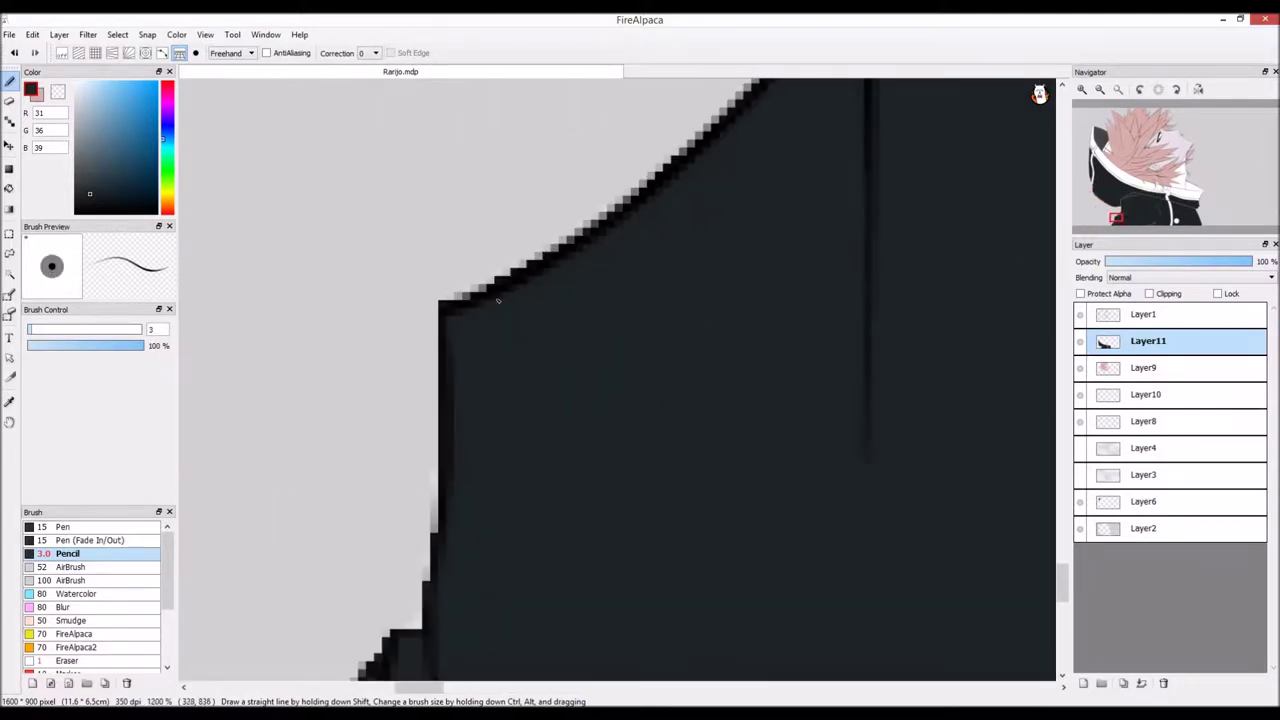
Step: Paint the jacket colour over the light fringe on the vertical line rising from the curved edge to the shoulder
{"action": "scroll", "coordinate": [770, 170], "scroll_direction": "down", "scroll_amount": 6}
{"action": "scroll", "coordinate": [860, 160], "scroll_direction": "up", "scroll_amount": 5}
{"action": "mouse_move", "coordinate": [660, 220]}
{"action": "left_mouse_down"}
{"action": "mouse_move", "coordinate": [764, 175]}
{"action": "mouse_move", "coordinate": [590, 255]}
{"action": "left_mouse_up"}
{"action": "mouse_move", "coordinate": [672, 256]}
{"action": "left_mouse_down"}
{"action": "mouse_move", "coordinate": [794, 181]}
{"action": "mouse_move", "coordinate": [677, 257]}
{"action": "left_mouse_up"}
{"action": "scroll", "coordinate": [711, 310], "scroll_direction": "down", "scroll_amount": 6}
{"action": "scroll", "coordinate": [691, 280], "scroll_direction": "up", "scroll_amount": 3}
{"action": "scroll", "coordinate": [505, 201], "scroll_direction": "up", "scroll_amount": 2}
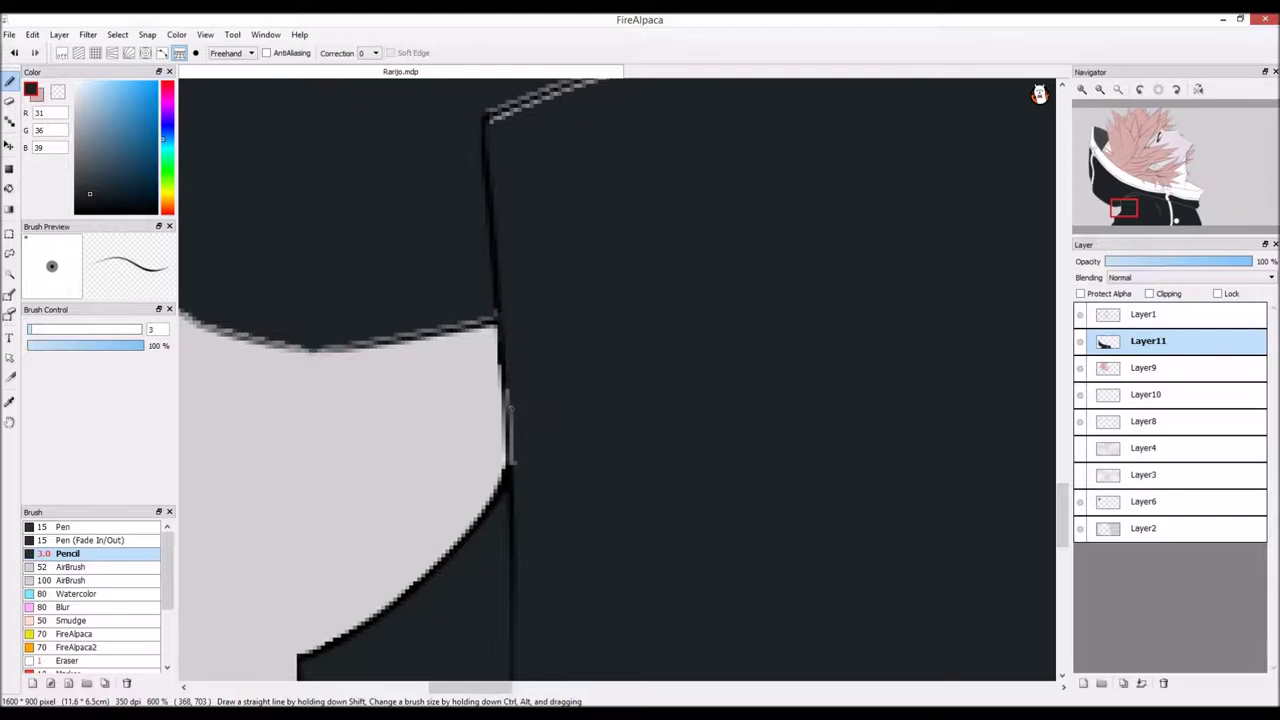
Step: Paint the jacket colour over the light fringe on the chest seams running from the shoulder corner toward the drawstring
{"action": "scroll", "coordinate": [517, 484], "scroll_direction": "down", "scroll_amount": 2}
{"action": "left_click_drag", "start_coordinate": [708, 230], "coordinate": [612, 243]}
{"action": "left_click_drag", "start_coordinate": [714, 179], "coordinate": [934, 228]}
{"action": "scroll", "coordinate": [698, 215], "scroll_direction": "down", "scroll_amount": 2}
{"action": "scroll", "coordinate": [430, 143], "scroll_direction": "up", "scroll_amount": 1}
{"action": "mouse_move", "coordinate": [802, 243]}
{"action": "left_mouse_down"}
{"action": "mouse_move", "coordinate": [430, 143]}
{"action": "mouse_move", "coordinate": [850, 245]}
{"action": "left_mouse_up"}
{"action": "scroll", "coordinate": [430, 144], "scroll_direction": "up", "scroll_amount": 2}
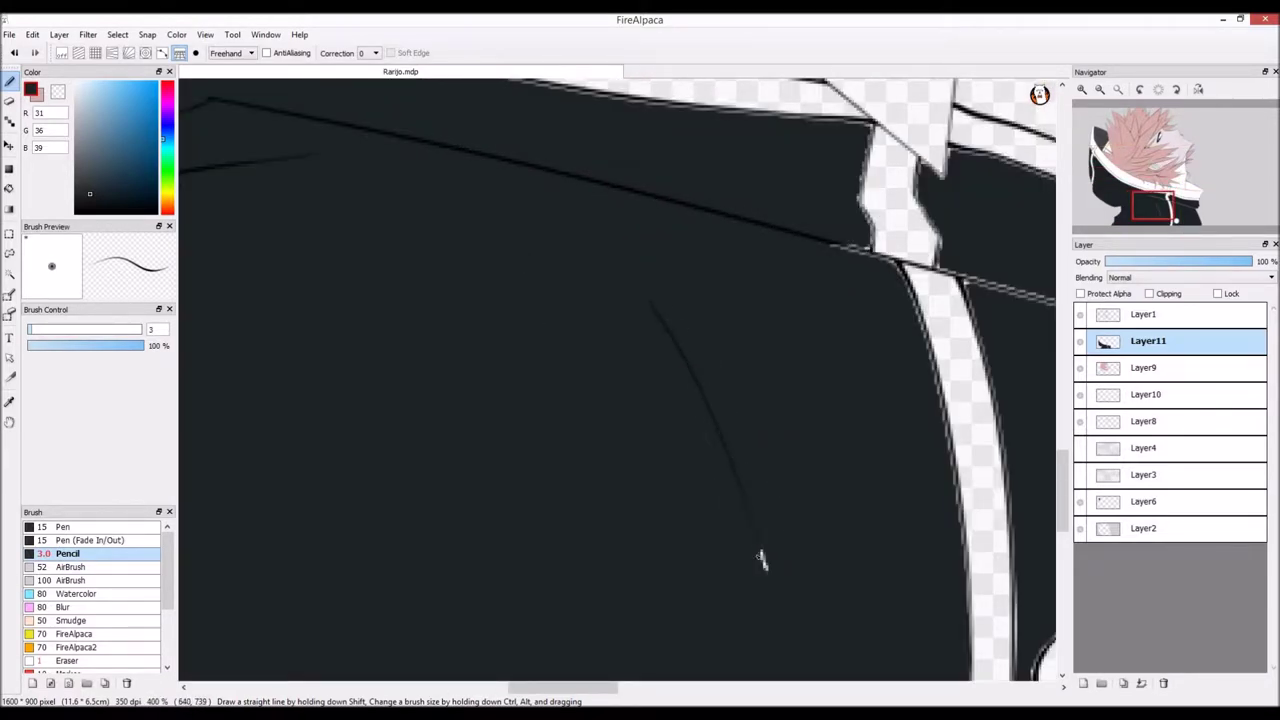
Step: Set the Pencil size to 1 and cover the light pixels where the long chest seam meets and crosses the drawstring
{"action": "scroll", "coordinate": [776, 475], "scroll_direction": "down", "scroll_amount": 1}
{"action": "scroll", "coordinate": [956, 304], "scroll_direction": "up", "scroll_amount": 3}
{"action": "left_click_drag", "start_coordinate": [568, 299], "coordinate": [788, 353]}
{"action": "left_click_drag", "start_coordinate": [917, 394], "coordinate": [924, 392]}
{"action": "key", "text": "ctrl+z"}
{"action": "left_click_drag", "start_coordinate": [32, 331], "coordinate": [11, 338]}
{"action": "left_click_drag", "start_coordinate": [684, 328], "coordinate": [752, 347]}
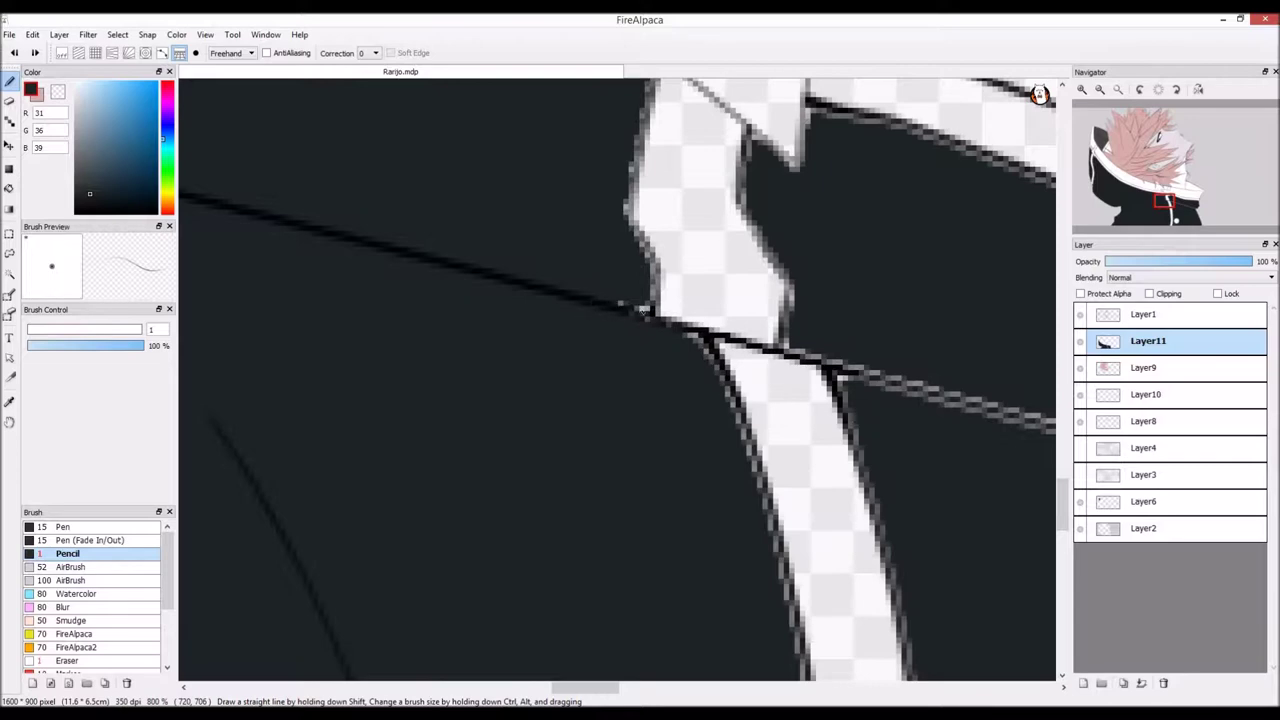
{"action": "scroll", "coordinate": [645, 316], "scroll_direction": "down", "scroll_amount": 2}
{"action": "scroll", "coordinate": [645, 316], "scroll_direction": "up", "scroll_amount": 3}
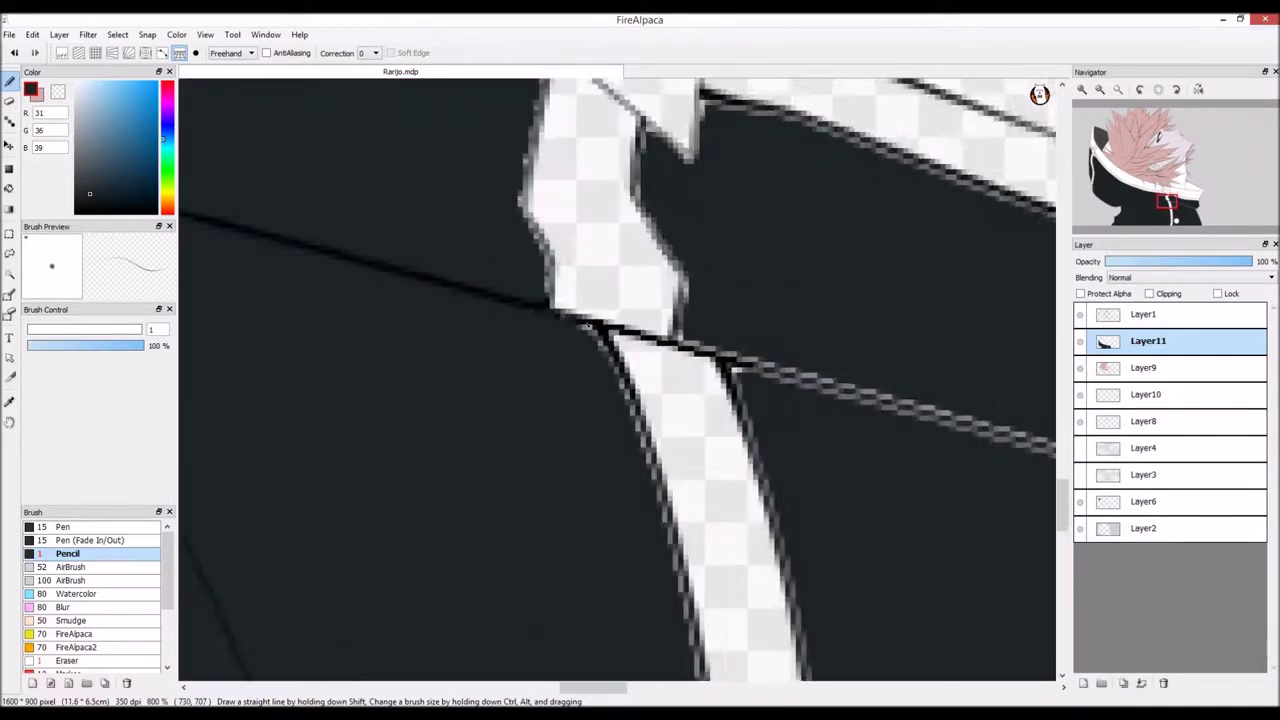
{"action": "mouse_move", "coordinate": [655, 348]}
{"action": "left_mouse_down"}
{"action": "mouse_move", "coordinate": [858, 393]}
{"action": "mouse_move", "coordinate": [686, 344]}
{"action": "left_mouse_up"}
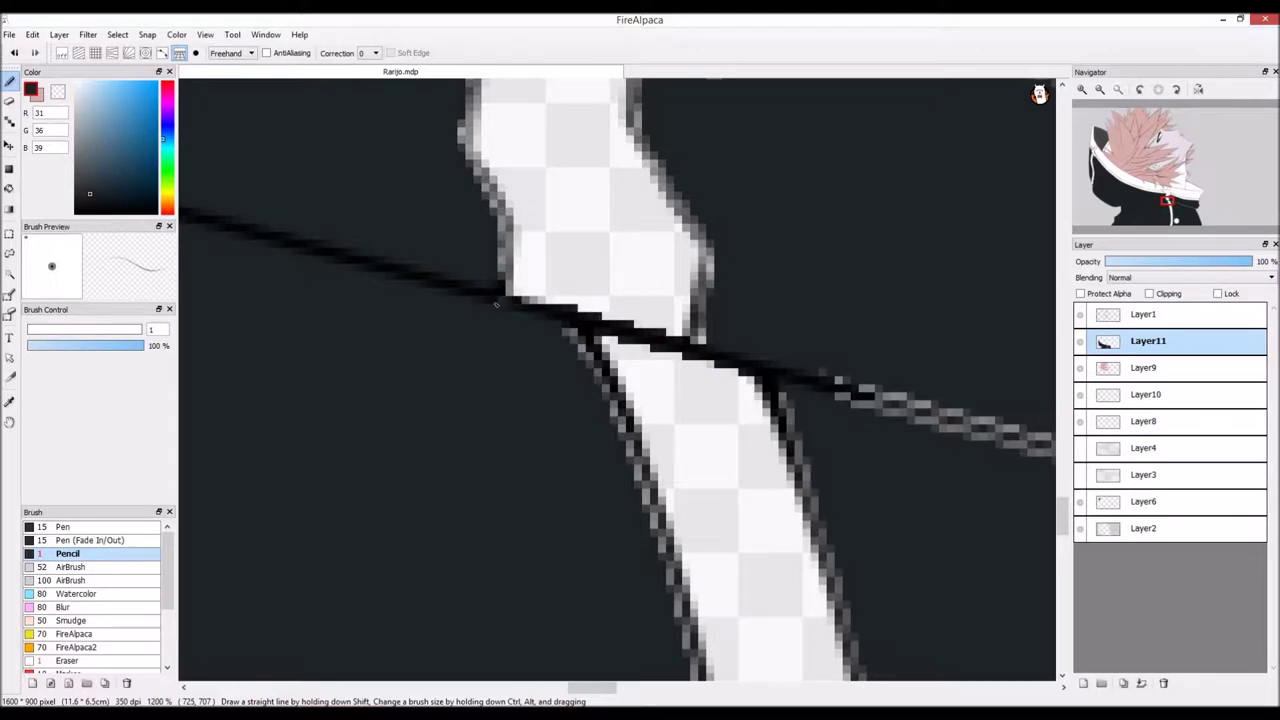
Step: Set the Pencil size to 3.2 and cover the light fringe on the chest seam to the right of the drawstring
{"action": "scroll", "coordinate": [492, 296], "scroll_direction": "down", "scroll_amount": 3}
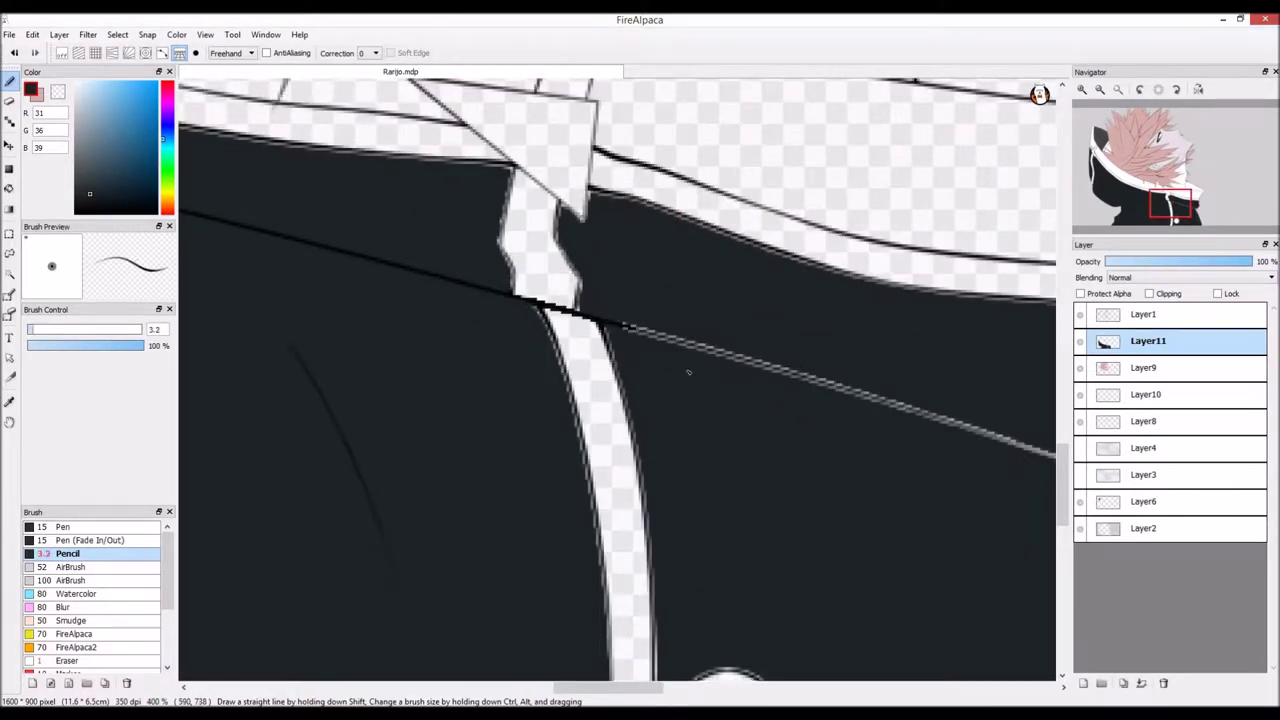
{"action": "left_click_drag", "start_coordinate": [621, 330], "coordinate": [930, 416]}
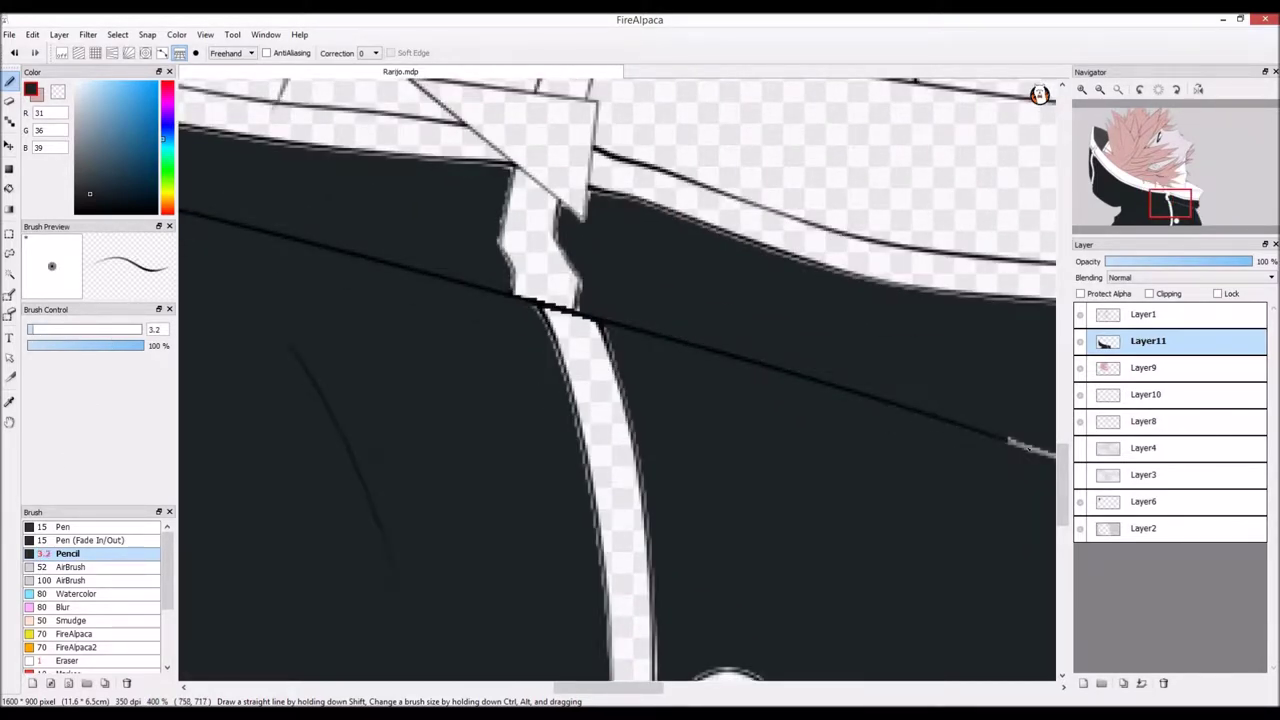
{"action": "left_click_drag", "start_coordinate": [652, 690], "coordinate": [710, 690]}
{"action": "scroll", "coordinate": [614, 445], "scroll_direction": "down", "scroll_amount": 1}
Step: Paint over the fringe on the collar's lower edge around the triangular flap and on the left edge of the drawstring below it
{"action": "scroll", "coordinate": [330, 313], "scroll_direction": "up", "scroll_amount": 5}
{"action": "mouse_move", "coordinate": [292, 276]}
{"action": "left_mouse_down"}
{"action": "mouse_move", "coordinate": [371, 334]}
{"action": "mouse_move", "coordinate": [415, 250]}
{"action": "mouse_move", "coordinate": [545, 249]}
{"action": "left_mouse_up"}
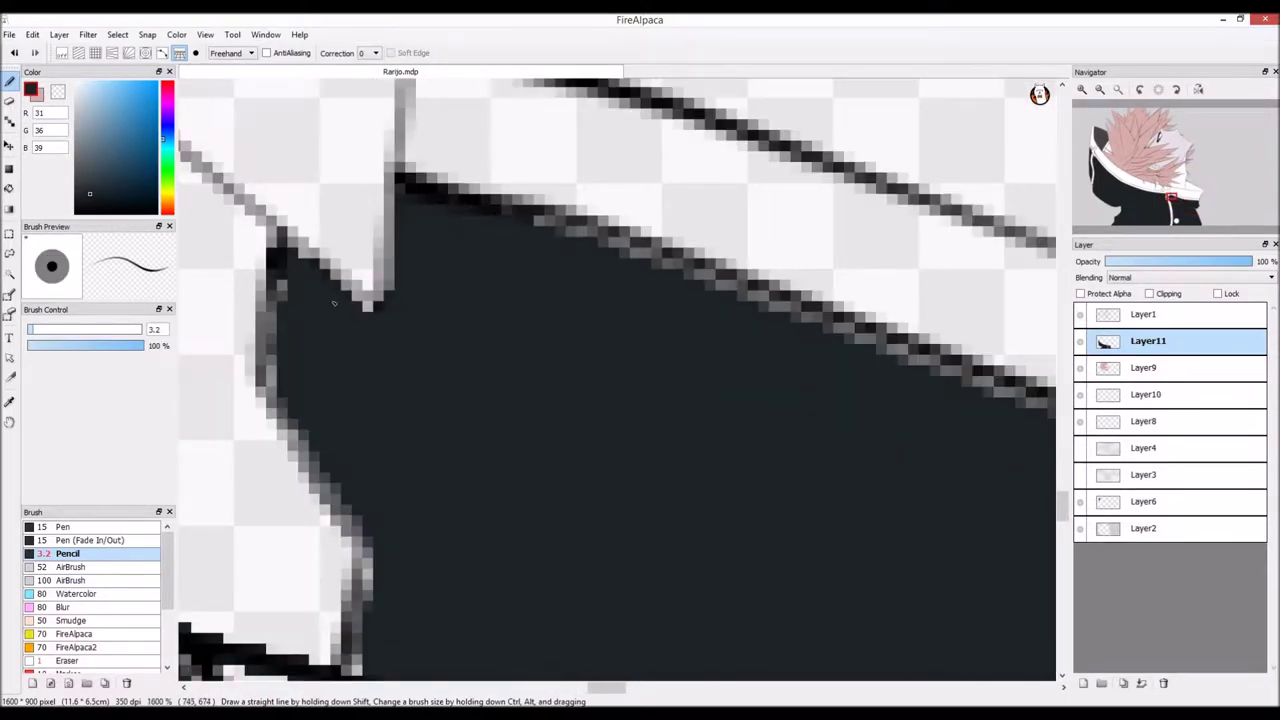
{"action": "scroll", "coordinate": [544, 248], "scroll_direction": "down", "scroll_amount": 3}
{"action": "scroll", "coordinate": [318, 131], "scroll_direction": "up", "scroll_amount": 2}
{"action": "scroll", "coordinate": [319, 131], "scroll_direction": "down", "scroll_amount": 3}
{"action": "scroll", "coordinate": [300, 100], "scroll_direction": "up", "scroll_amount": 5}
{"action": "left_click_drag", "start_coordinate": [654, 146], "coordinate": [222, 133]}
{"action": "mouse_move", "coordinate": [650, 202]}
{"action": "left_mouse_down"}
{"action": "mouse_move", "coordinate": [618, 372]}
{"action": "mouse_move", "coordinate": [625, 495]}
{"action": "left_mouse_up"}
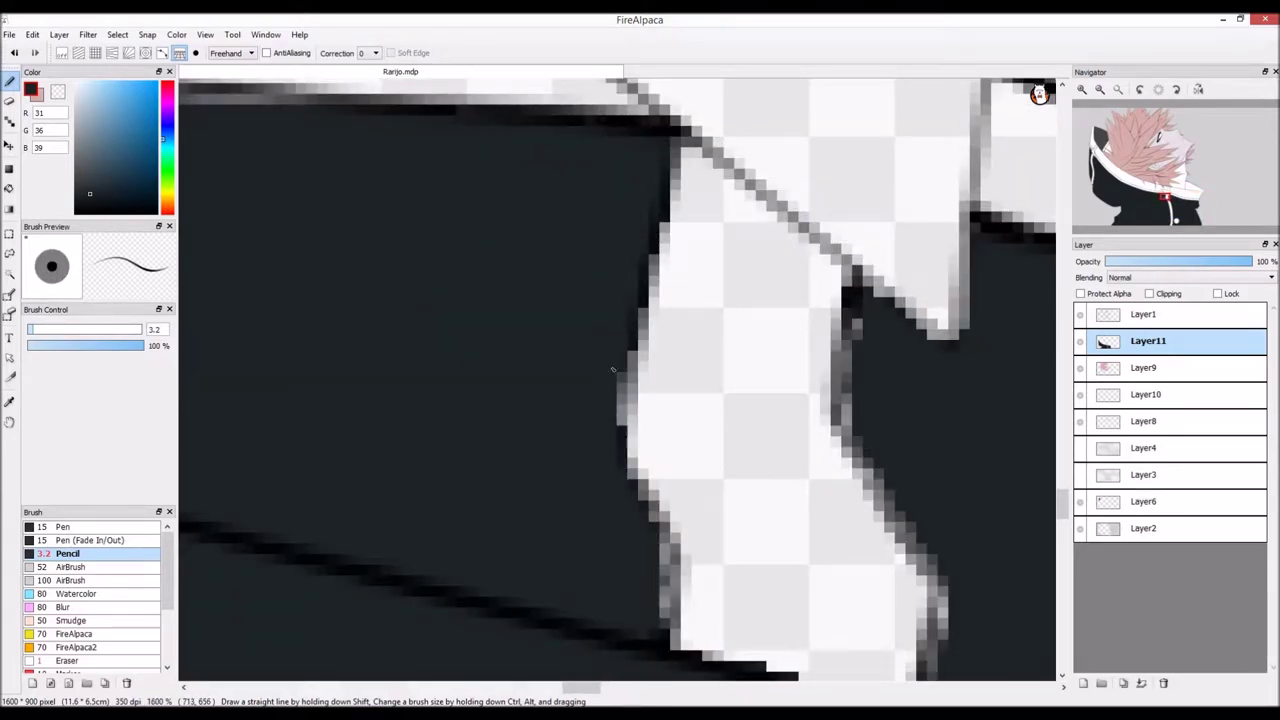
Step: Cover the remaining fringe on both edges of the short upper drawstring section down to the chest seam
{"action": "scroll", "coordinate": [649, 172], "scroll_direction": "down", "scroll_amount": 5}
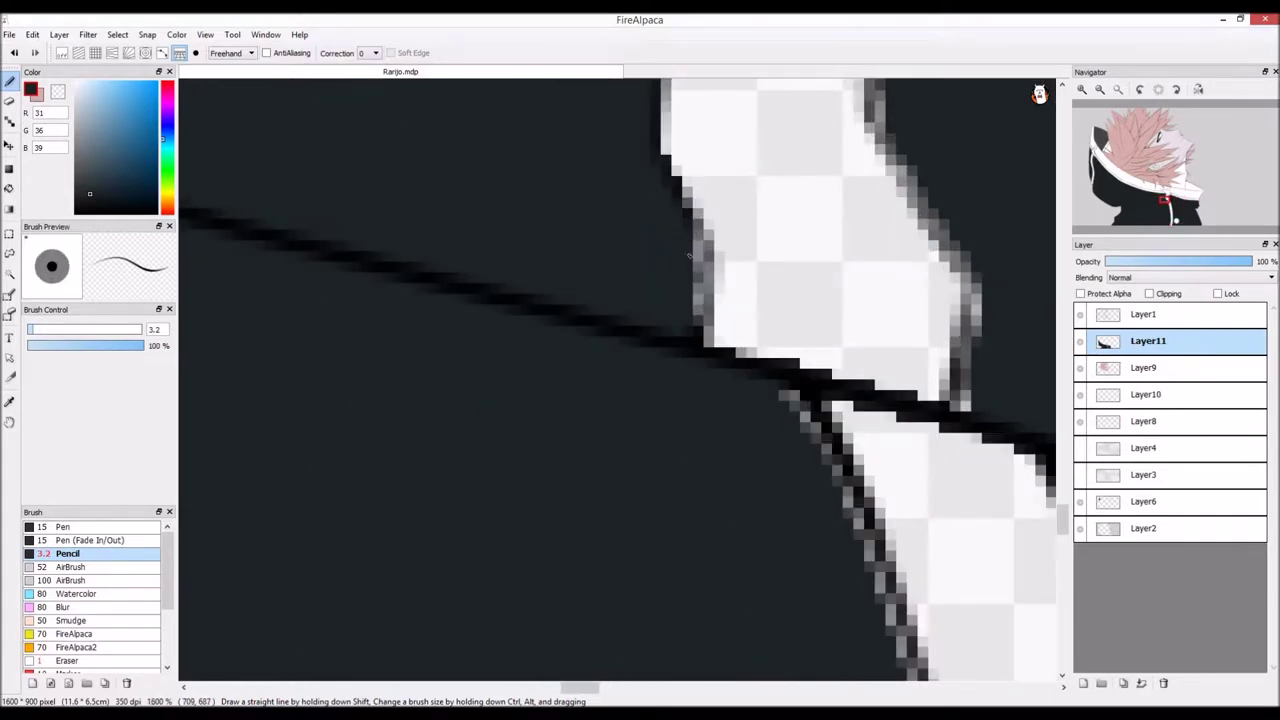
{"action": "scroll", "coordinate": [660, 254], "scroll_direction": "down", "scroll_amount": 4}
{"action": "scroll", "coordinate": [660, 243], "scroll_direction": "up", "scroll_amount": 1}
{"action": "scroll", "coordinate": [790, 180], "scroll_direction": "up", "scroll_amount": 4}
{"action": "left_click_drag", "start_coordinate": [651, 190], "coordinate": [766, 483]}
{"action": "scroll", "coordinate": [693, 222], "scroll_direction": "down", "scroll_amount": 2}
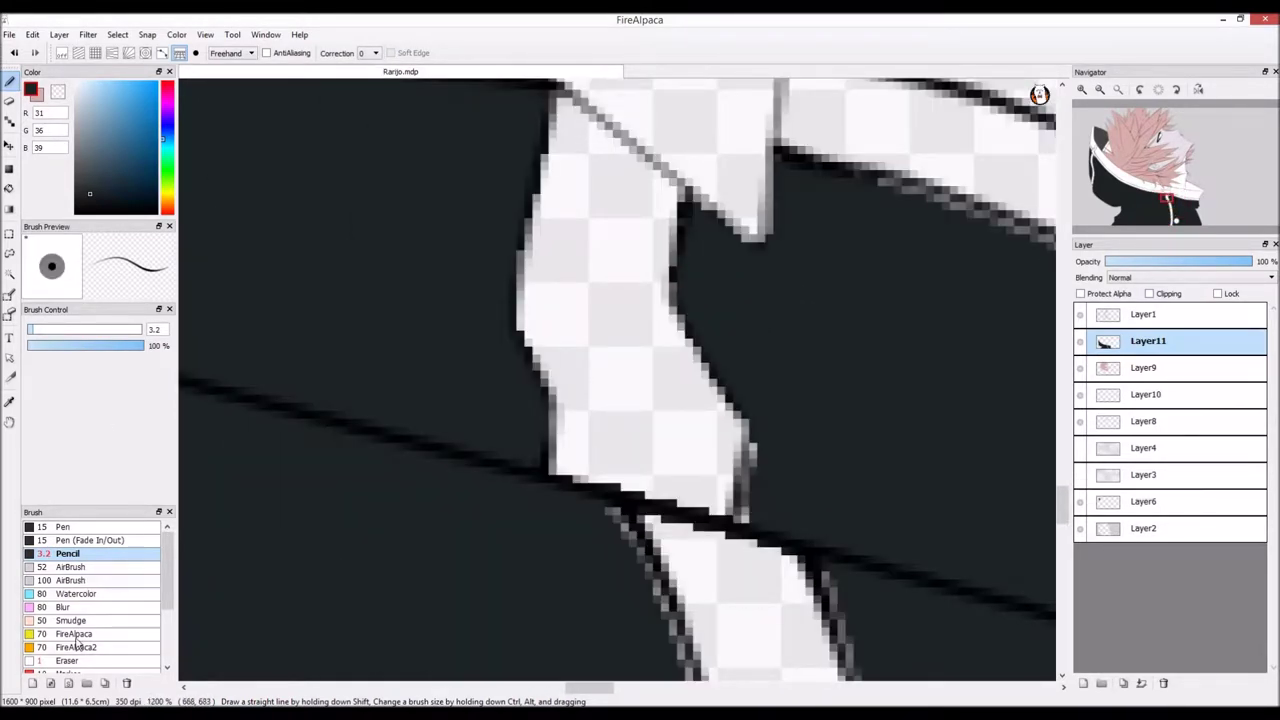
{"action": "left_click", "coordinate": [68, 661]}
{"action": "left_click", "coordinate": [67, 554]}
{"action": "scroll", "coordinate": [982, 484], "scroll_direction": "up", "scroll_amount": 2}
{"action": "mouse_move", "coordinate": [514, 375]}
{"action": "left_mouse_down"}
{"action": "mouse_move", "coordinate": [506, 334]}
{"action": "mouse_move", "coordinate": [495, 543]}
{"action": "left_mouse_up"}
{"action": "left_click", "coordinate": [538, 560]}
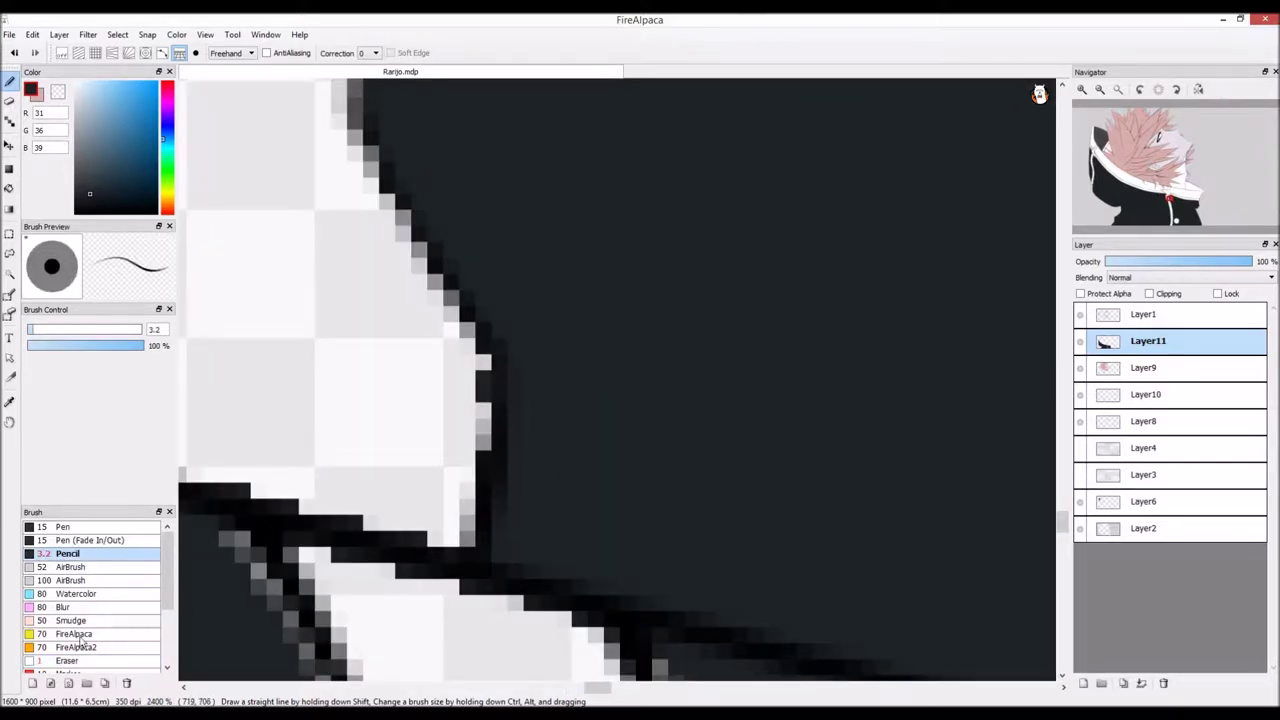
Step: Erase the overpainted pixels where the chest seam crosses the drawstring, using the Eraser at size 1
{"action": "left_click", "coordinate": [90, 661]}
{"action": "scroll", "coordinate": [376, 343], "scroll_direction": "down", "scroll_amount": 2}
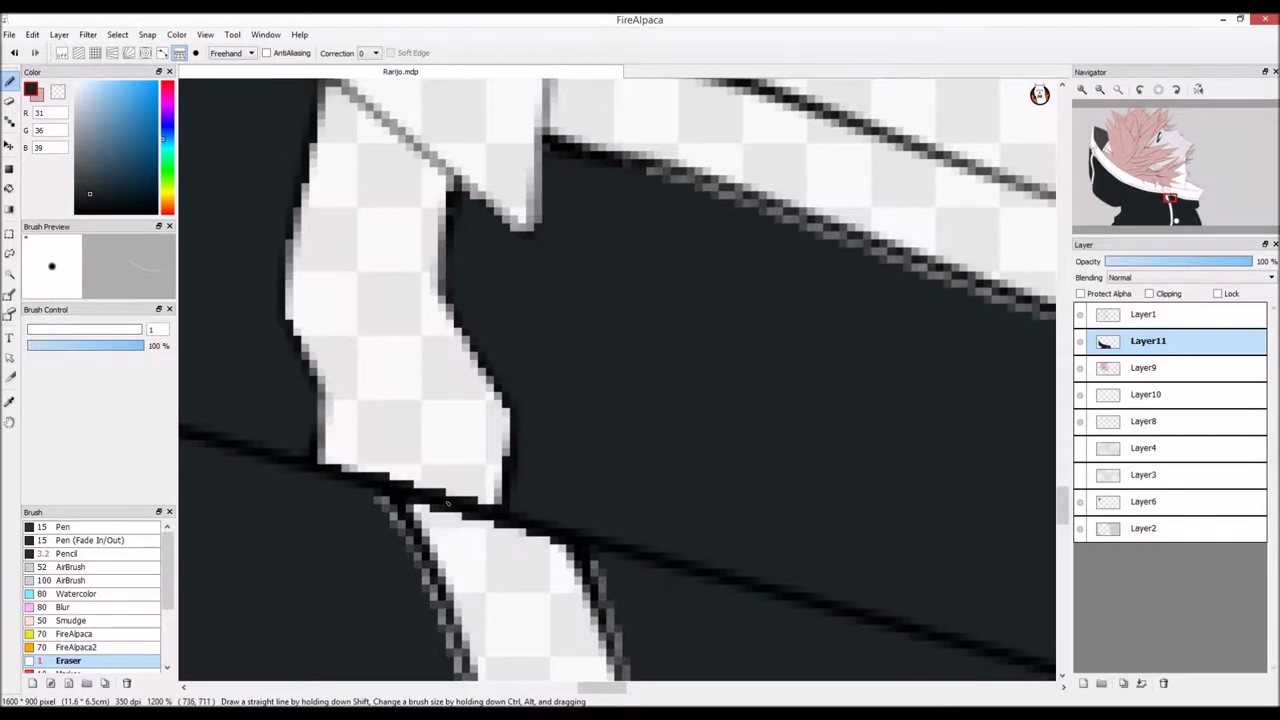
{"action": "scroll", "coordinate": [448, 501], "scroll_direction": "up", "scroll_amount": 4}
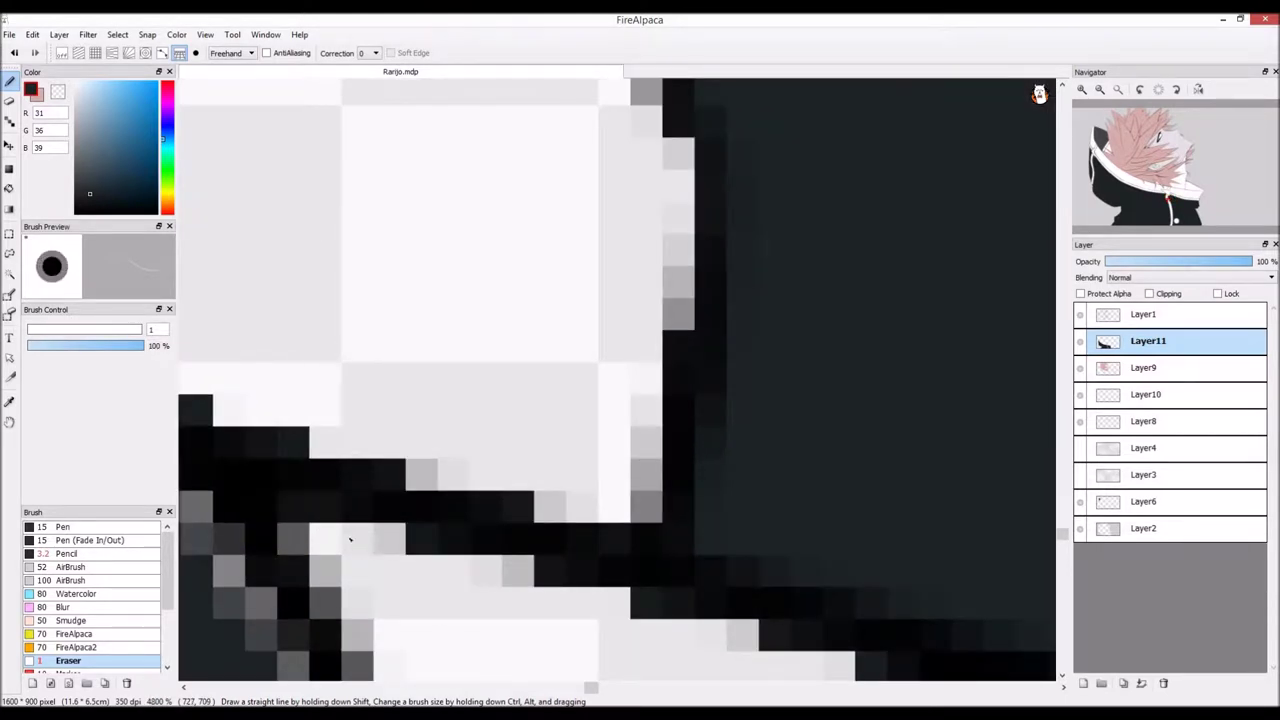
{"action": "scroll", "coordinate": [356, 543], "scroll_direction": "down", "scroll_amount": 3}
Step: Paint the jacket colour with the Pencil over the fringe along both outer edges of the long drawstring section below the seam
{"action": "left_click", "coordinate": [77, 555]}
{"action": "left_click_drag", "start_coordinate": [1062, 522], "coordinate": [1062, 531]}
{"action": "left_click_drag", "start_coordinate": [292, 415], "coordinate": [314, 455]}
{"action": "left_click_drag", "start_coordinate": [360, 565], "coordinate": [379, 635]}
{"action": "left_click_drag", "start_coordinate": [554, 467], "coordinate": [622, 678]}
{"action": "left_click_drag", "start_coordinate": [1062, 522], "coordinate": [1062, 542]}
{"action": "left_click_drag", "start_coordinate": [606, 240], "coordinate": [678, 508]}
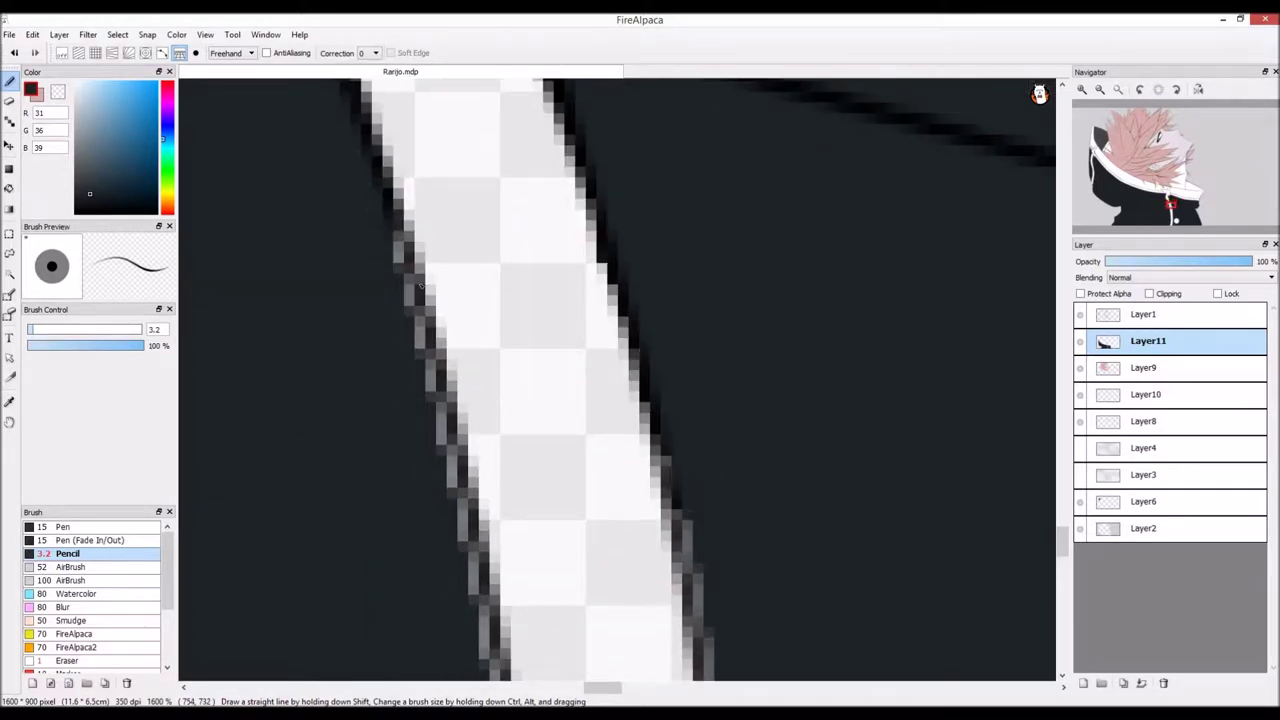
{"action": "mouse_move", "coordinate": [383, 229]}
{"action": "left_mouse_down"}
{"action": "mouse_move", "coordinate": [455, 445]}
{"action": "mouse_move", "coordinate": [478, 657]}
{"action": "left_mouse_up"}
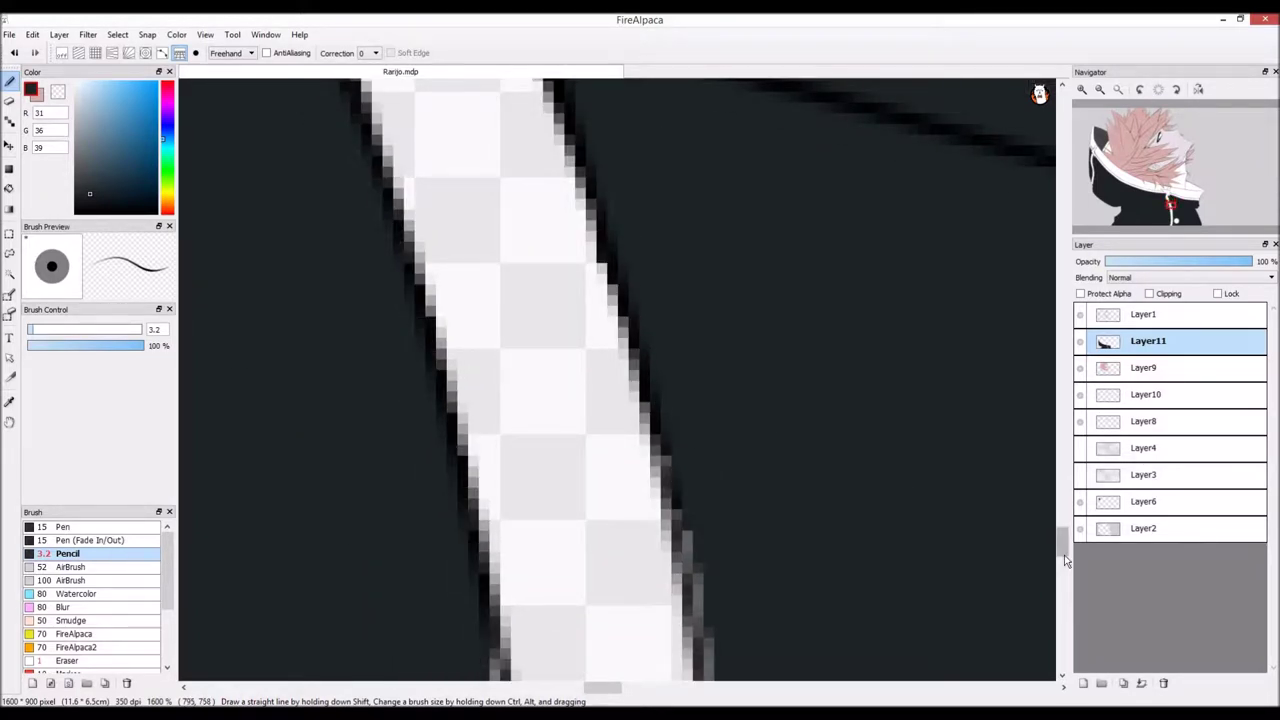
{"action": "scroll", "coordinate": [1066, 561], "scroll_direction": "down", "scroll_amount": 2}
{"action": "left_click_drag", "start_coordinate": [490, 305], "coordinate": [540, 668]}
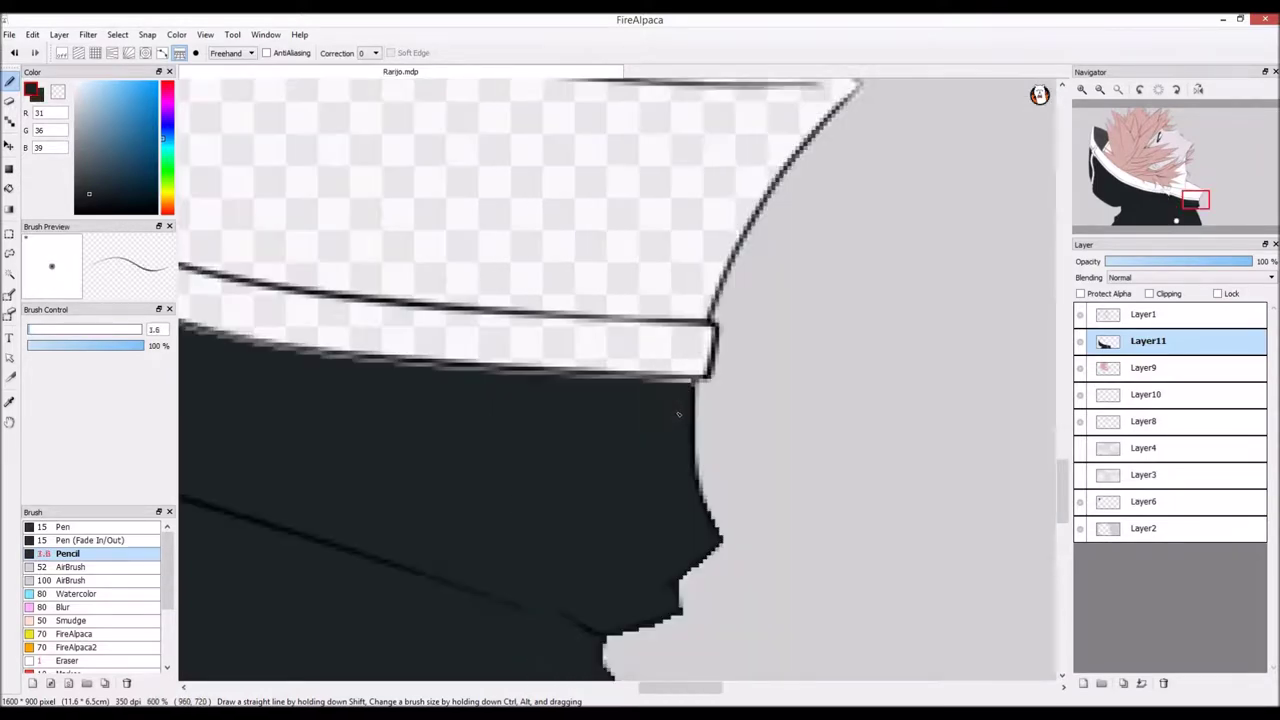
Step: With the Pencil at size 1.6, cover the light fringe along the collar's lower edge near its right end
{"action": "scroll", "coordinate": [680, 414], "scroll_direction": "up", "scroll_amount": 3}
{"action": "left_click_drag", "start_coordinate": [620, 314], "coordinate": [320, 310]}
{"action": "left_click_drag", "start_coordinate": [374, 357], "coordinate": [702, 391]}
{"action": "left_click_drag", "start_coordinate": [330, 314], "coordinate": [725, 336]}
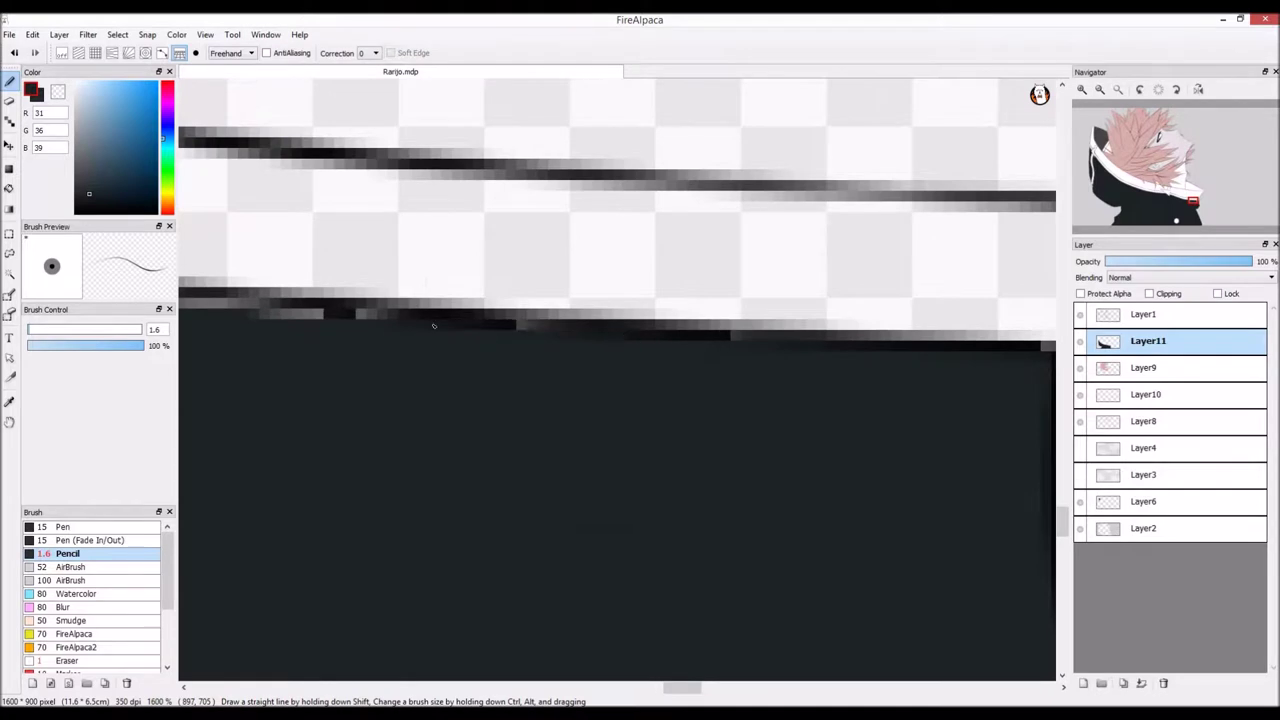
{"action": "left_click_drag", "start_coordinate": [578, 325], "coordinate": [258, 313]}
{"action": "left_click_drag", "start_coordinate": [406, 320], "coordinate": [600, 324]}
{"action": "scroll", "coordinate": [595, 312], "scroll_direction": "down", "scroll_amount": 1}
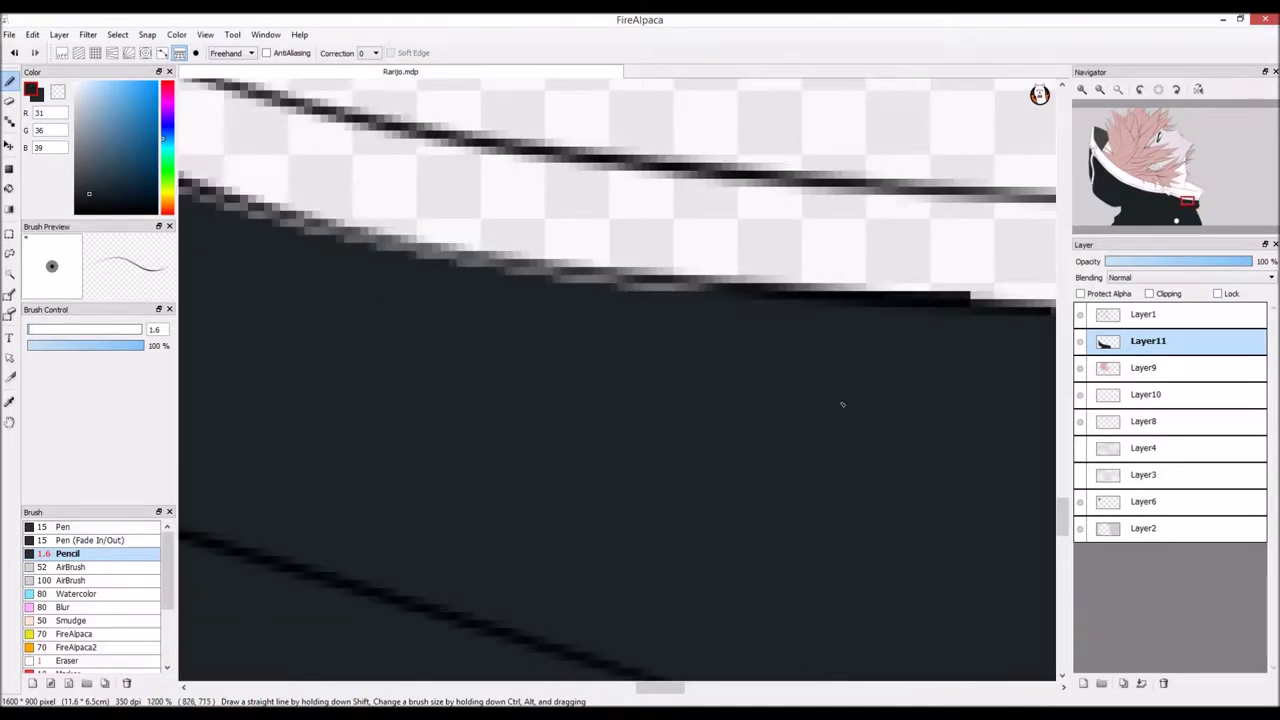
Step: Erase the overpainted pixels on the collar's lower edge and paint over the fringe farther left along it
{"action": "key", "text": "e"}
{"action": "left_click_drag", "start_coordinate": [968, 296], "coordinate": [886, 287]}
{"action": "left_click", "coordinate": [66, 554]}
{"action": "mouse_move", "coordinate": [410, 252]}
{"action": "left_mouse_down"}
{"action": "mouse_move", "coordinate": [604, 280]}
{"action": "mouse_move", "coordinate": [304, 232]}
{"action": "left_mouse_up"}
{"action": "scroll", "coordinate": [220, 248], "scroll_direction": "down", "scroll_amount": 3}
{"action": "scroll", "coordinate": [220, 248], "scroll_direction": "up", "scroll_amount": 2}
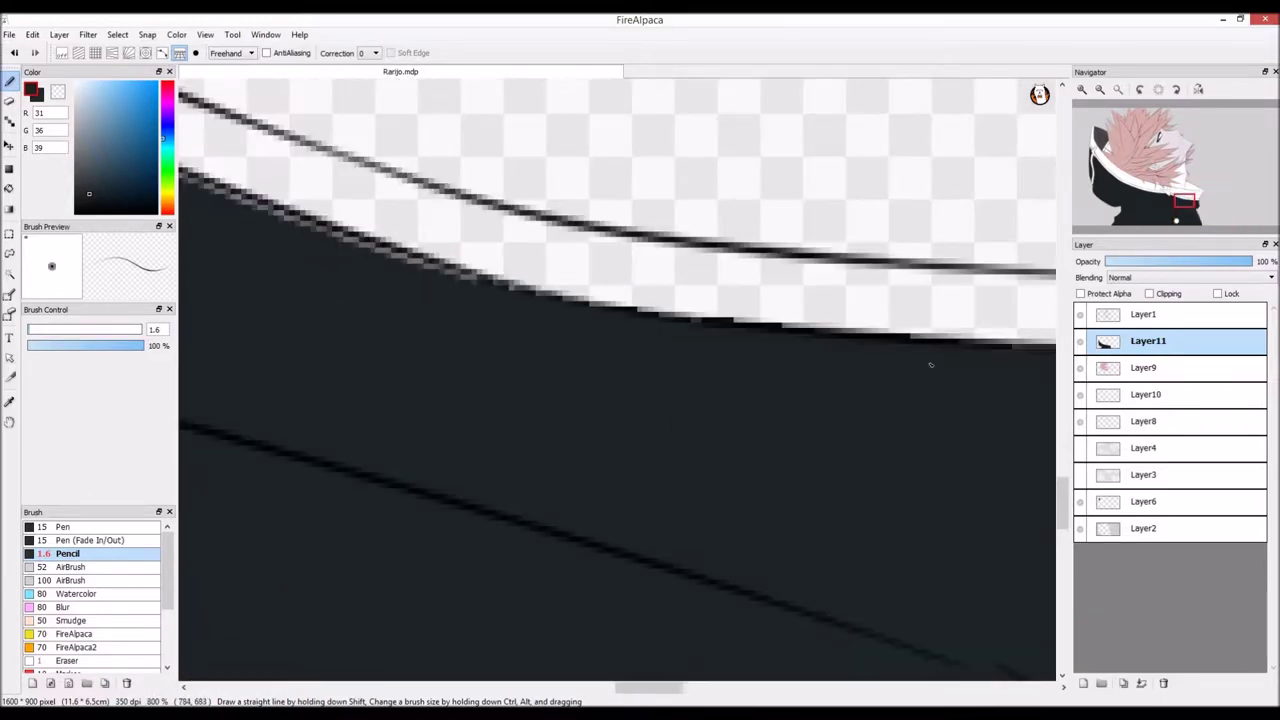
Step: Cover the fringe on the collar's lower edge on both sides of the triangular flap with the jacket colour
{"action": "scroll", "coordinate": [650, 368], "scroll_direction": "down", "scroll_amount": 3}
{"action": "scroll", "coordinate": [406, 284], "scroll_direction": "up", "scroll_amount": 3}
{"action": "left_click_drag", "start_coordinate": [446, 274], "coordinate": [766, 389]}
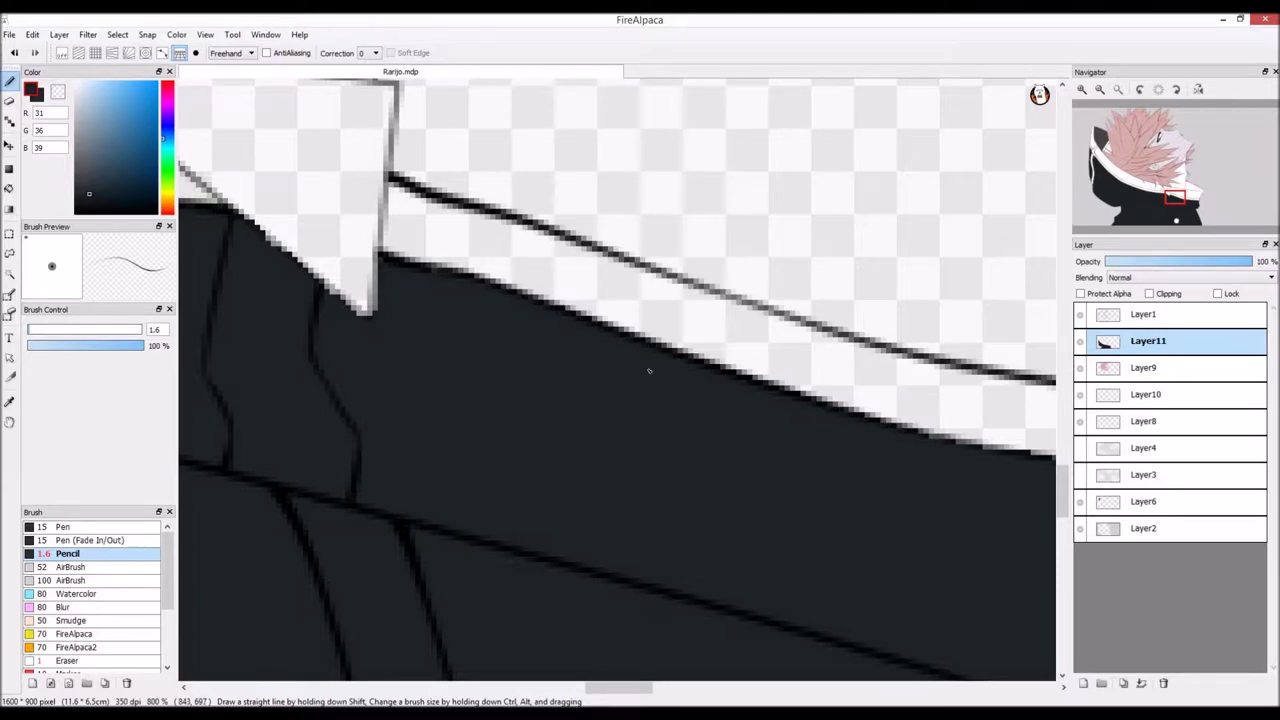
{"action": "scroll", "coordinate": [654, 373], "scroll_direction": "down", "scroll_amount": 4}
{"action": "scroll", "coordinate": [430, 326], "scroll_direction": "up", "scroll_amount": 3}
{"action": "left_click_drag", "start_coordinate": [463, 320], "coordinate": [771, 352]}
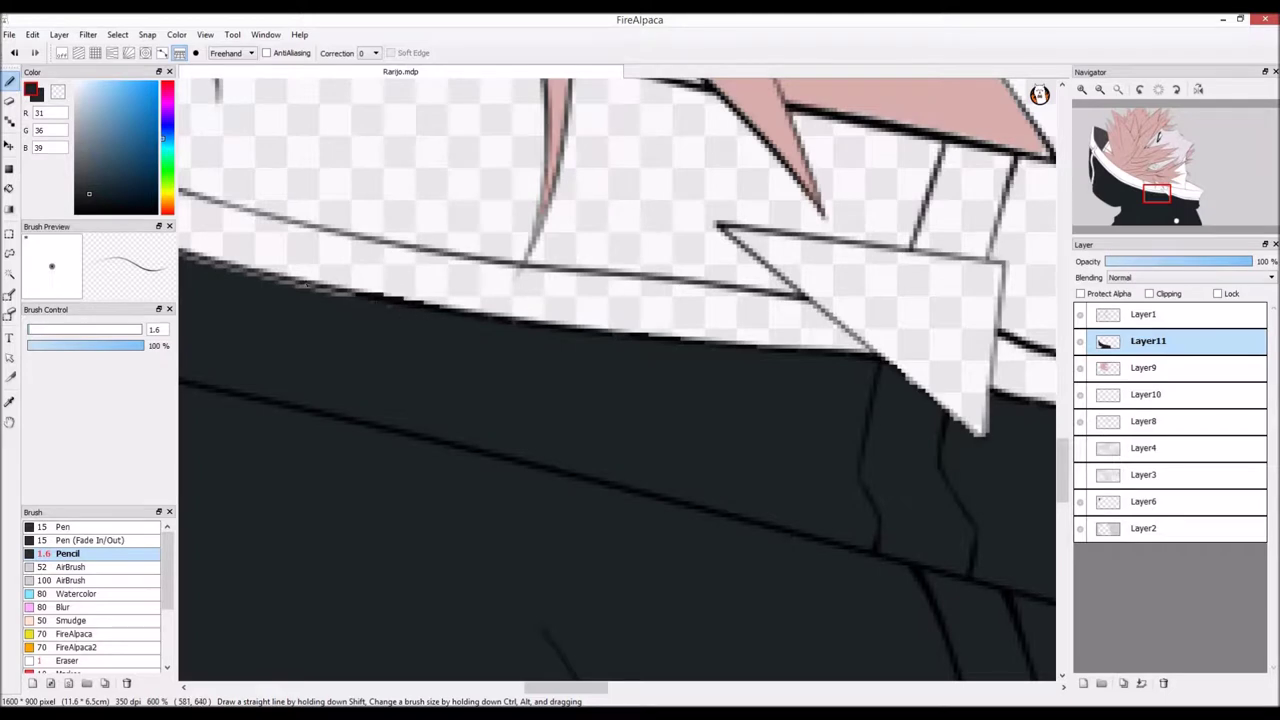
Step: Paint over the fringe where the collar's lower edge slopes up toward the back of the hood
{"action": "scroll", "coordinate": [465, 303], "scroll_direction": "down", "scroll_amount": 3}
{"action": "scroll", "coordinate": [437, 313], "scroll_direction": "up", "scroll_amount": 4}
{"action": "scroll", "coordinate": [455, 330], "scroll_direction": "down", "scroll_amount": 8}
{"action": "scroll", "coordinate": [453, 272], "scroll_direction": "up", "scroll_amount": 8}
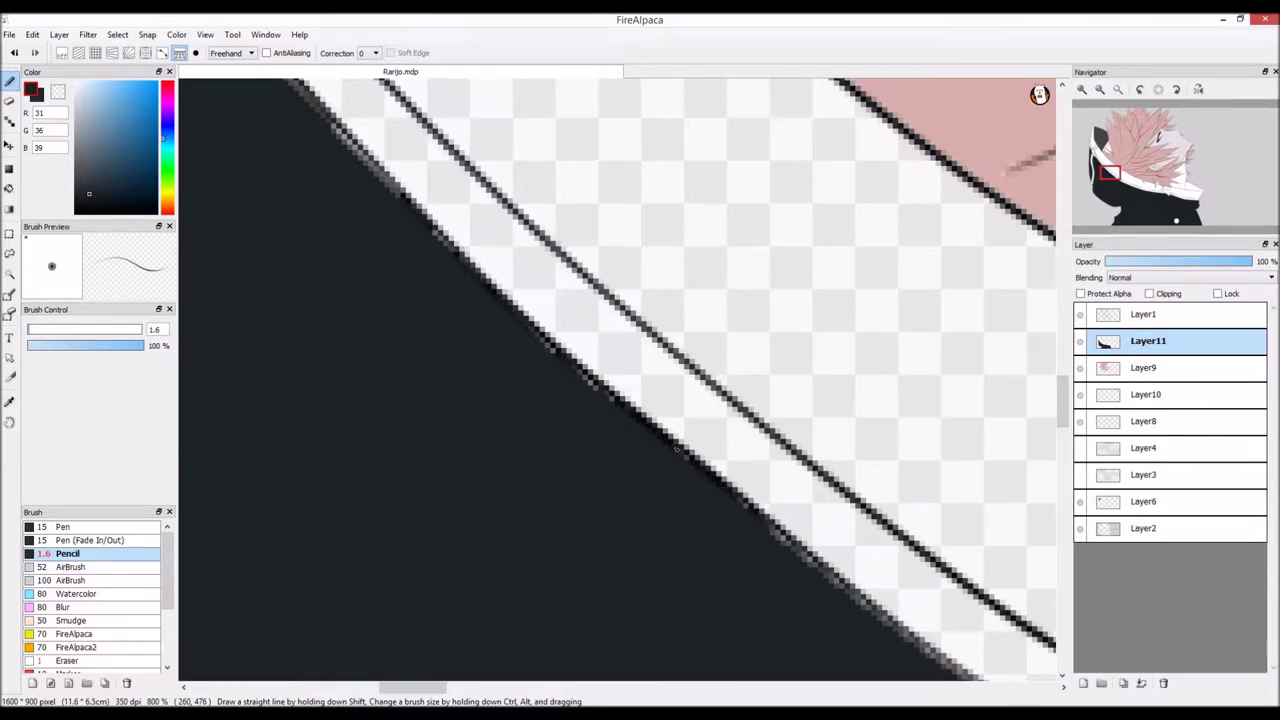
{"action": "scroll", "coordinate": [748, 510], "scroll_direction": "down", "scroll_amount": 4}
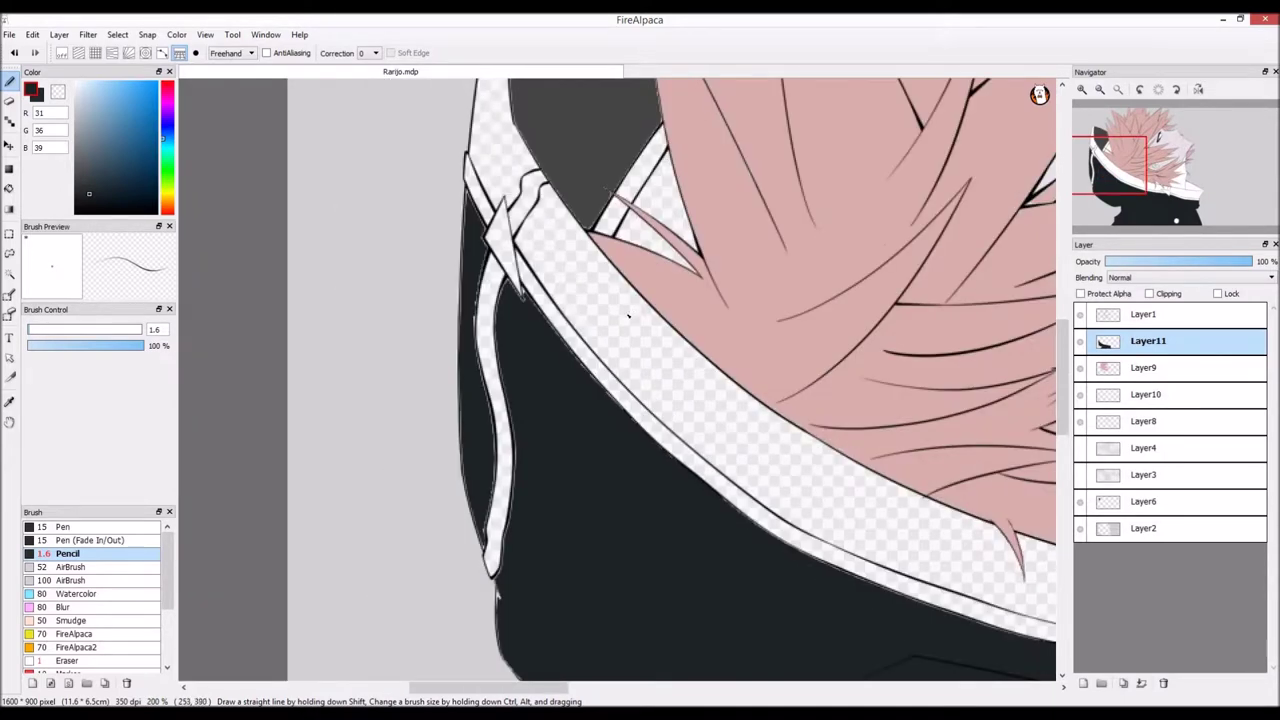
Step: Set the Pencil size to 2.1 and cover the fringe along the jacket's curved lower-left edge up to the vertical fold
{"action": "scroll", "coordinate": [628, 316], "scroll_direction": "down", "scroll_amount": 4}
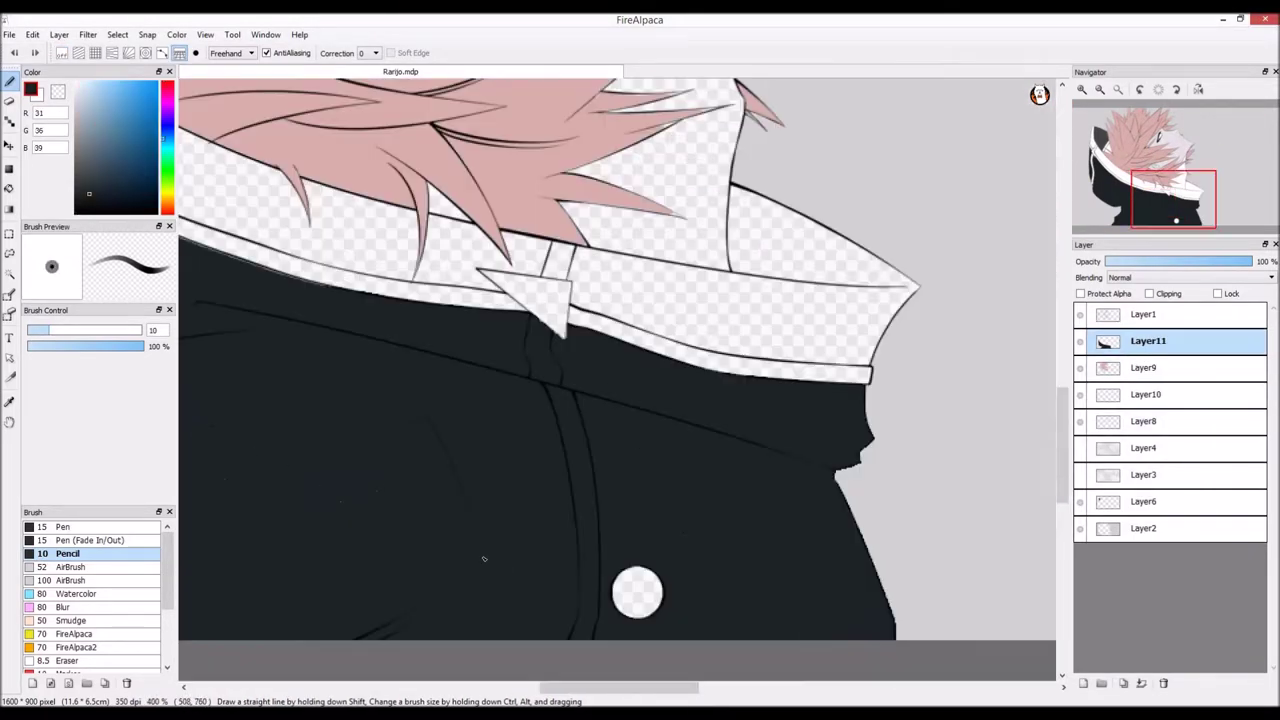
{"action": "scroll", "coordinate": [484, 559], "scroll_direction": "up", "scroll_amount": 2}
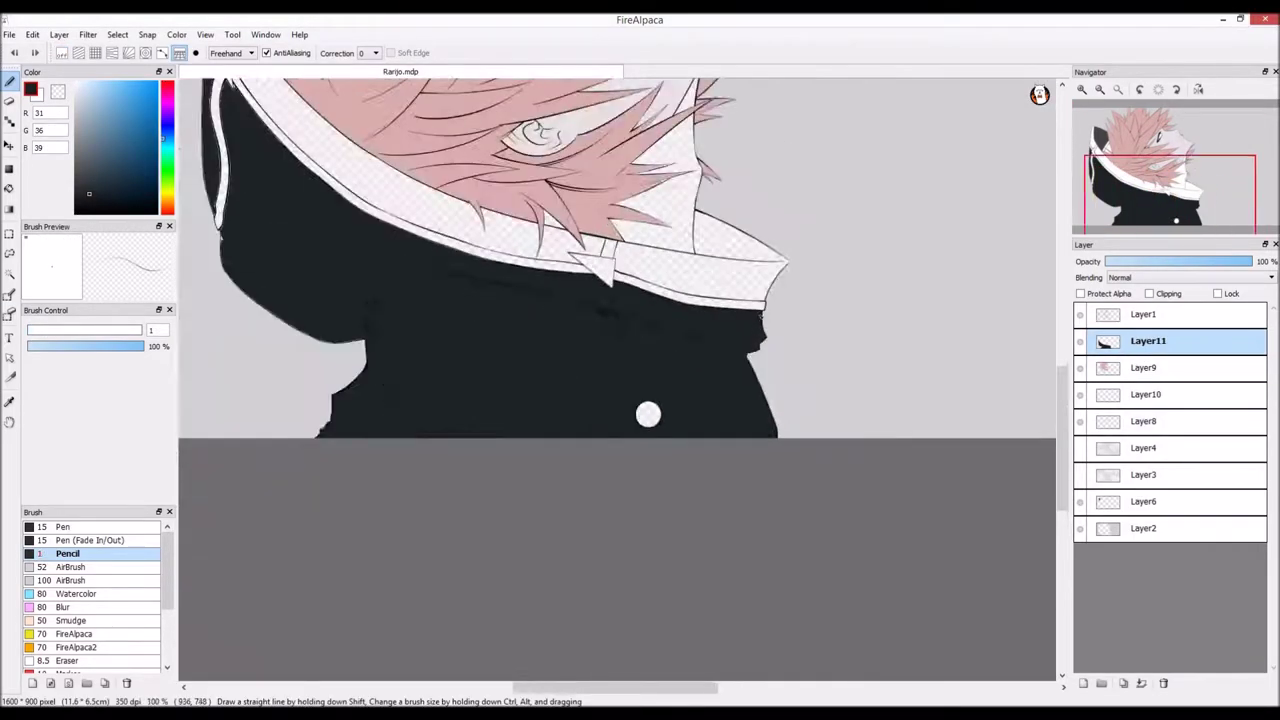
{"action": "scroll", "coordinate": [611, 264], "scroll_direction": "up", "scroll_amount": 3}
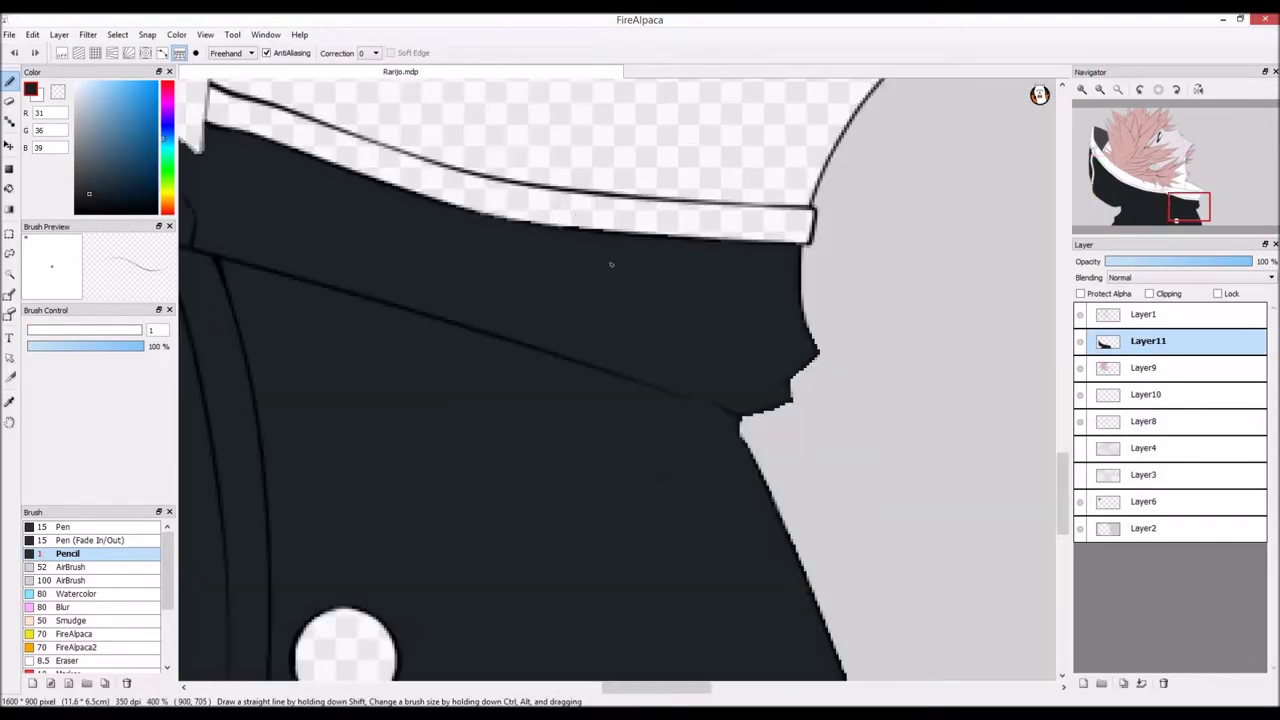
{"action": "scroll", "coordinate": [757, 369], "scroll_direction": "up", "scroll_amount": 3}
{"action": "left_click_drag", "start_coordinate": [33, 336], "coordinate": [36, 332]}
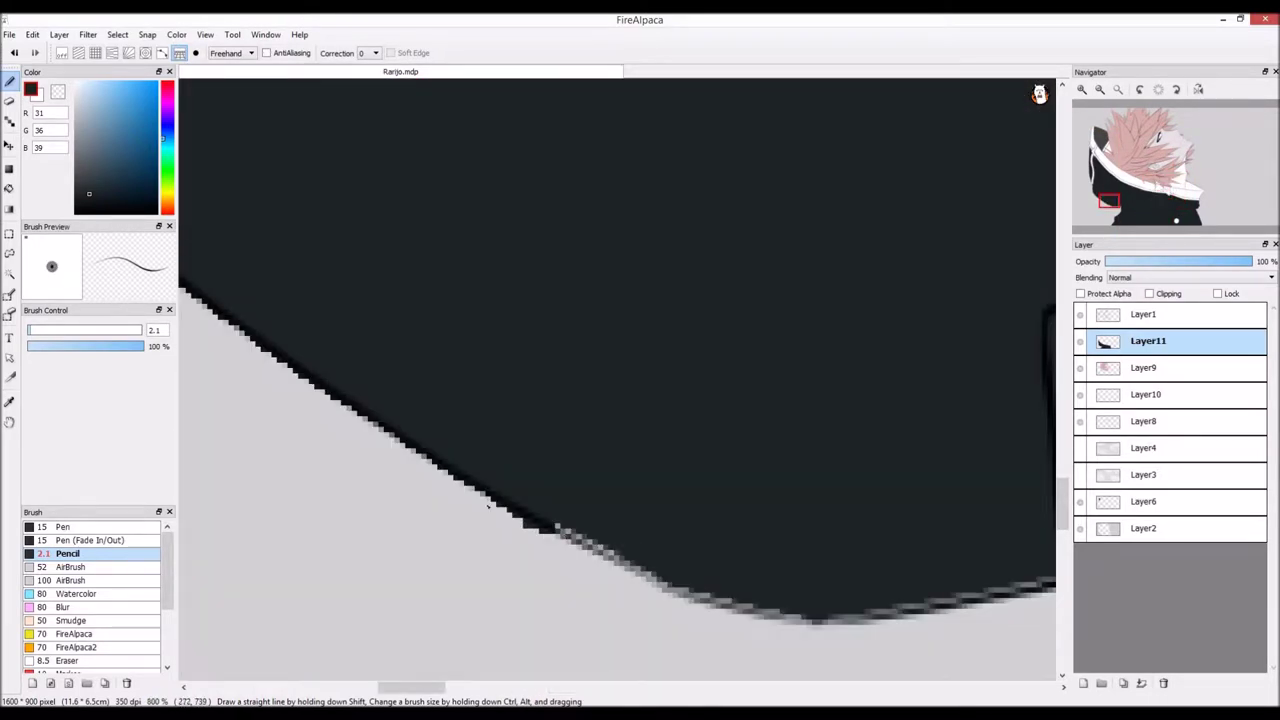
{"action": "mouse_move", "coordinate": [514, 410]}
{"action": "left_mouse_down"}
{"action": "mouse_move", "coordinate": [702, 512]}
{"action": "mouse_move", "coordinate": [916, 586]}
{"action": "mouse_move", "coordinate": [1027, 590]}
{"action": "left_mouse_up"}
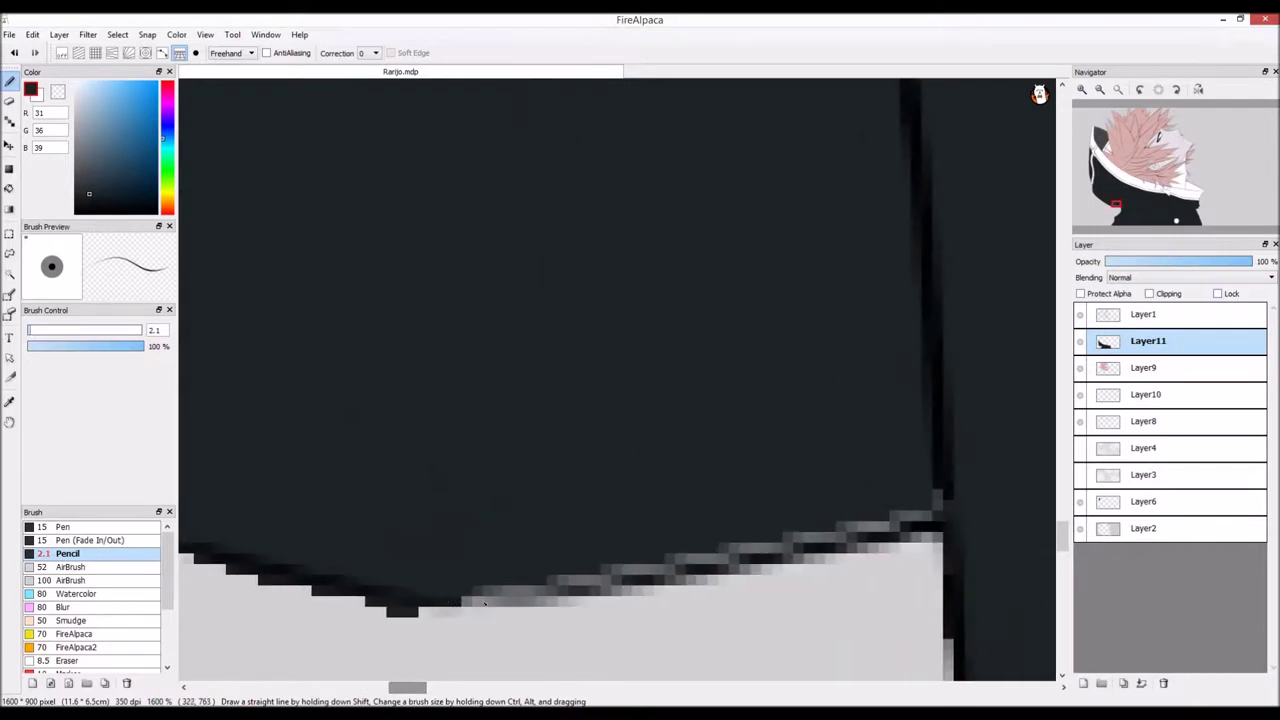
{"action": "left_click_drag", "start_coordinate": [460, 600], "coordinate": [912, 522]}
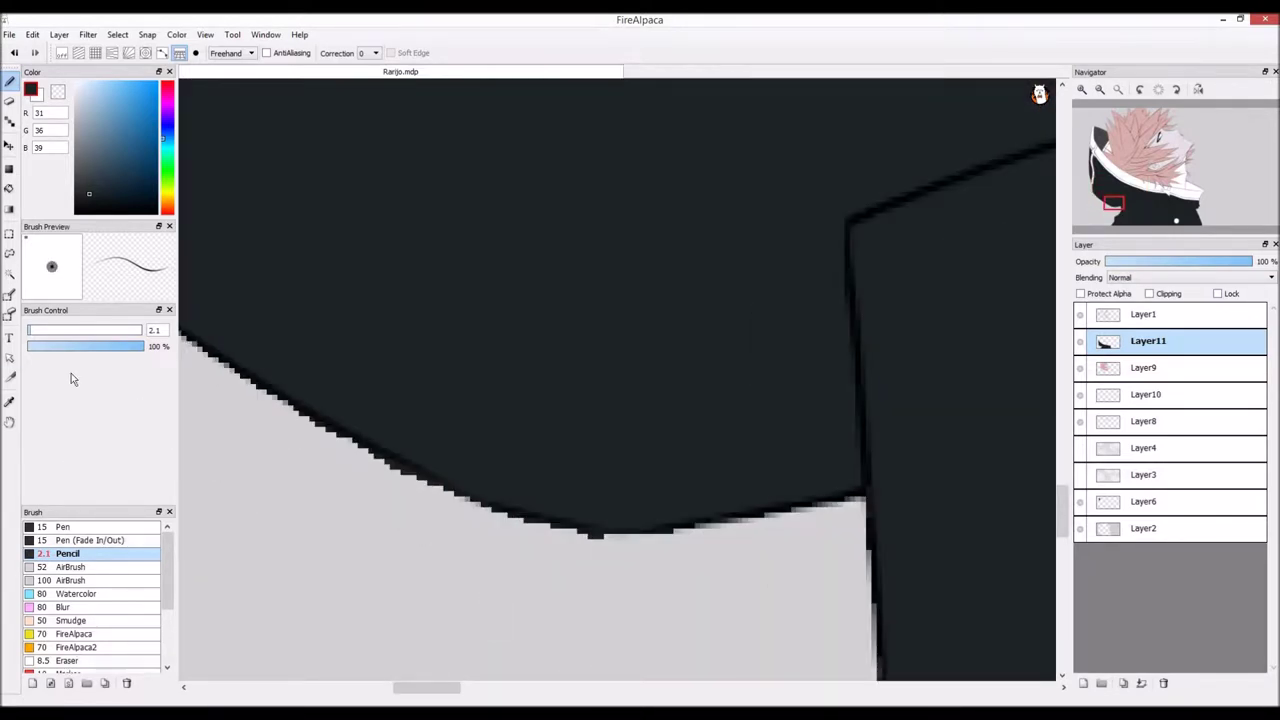
Step: Erase the protruding stray pixels along the lowest part of the curved lower-left edge with the Eraser at size 1
{"action": "left_click", "coordinate": [68, 661]}
{"action": "left_click", "coordinate": [29, 330]}
{"action": "scroll", "coordinate": [598, 607], "scroll_direction": "up", "scroll_amount": 4}
{"action": "left_click_drag", "start_coordinate": [611, 324], "coordinate": [567, 324]}
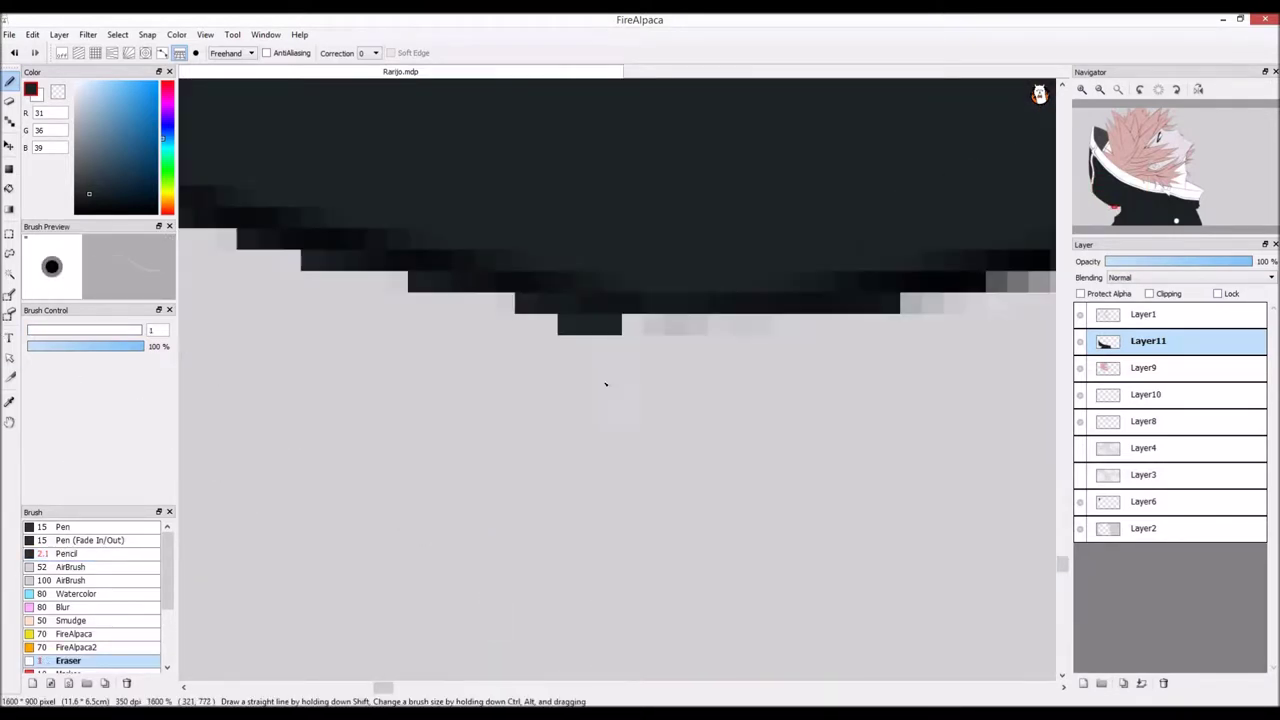
{"action": "left_click", "coordinate": [526, 305]}
{"action": "left_click", "coordinate": [419, 282]}
{"action": "scroll", "coordinate": [520, 337], "scroll_direction": "down", "scroll_amount": 5}
{"action": "scroll", "coordinate": [398, 306], "scroll_direction": "up", "scroll_amount": 4}
{"action": "scroll", "coordinate": [266, 243], "scroll_direction": "down", "scroll_amount": 5}
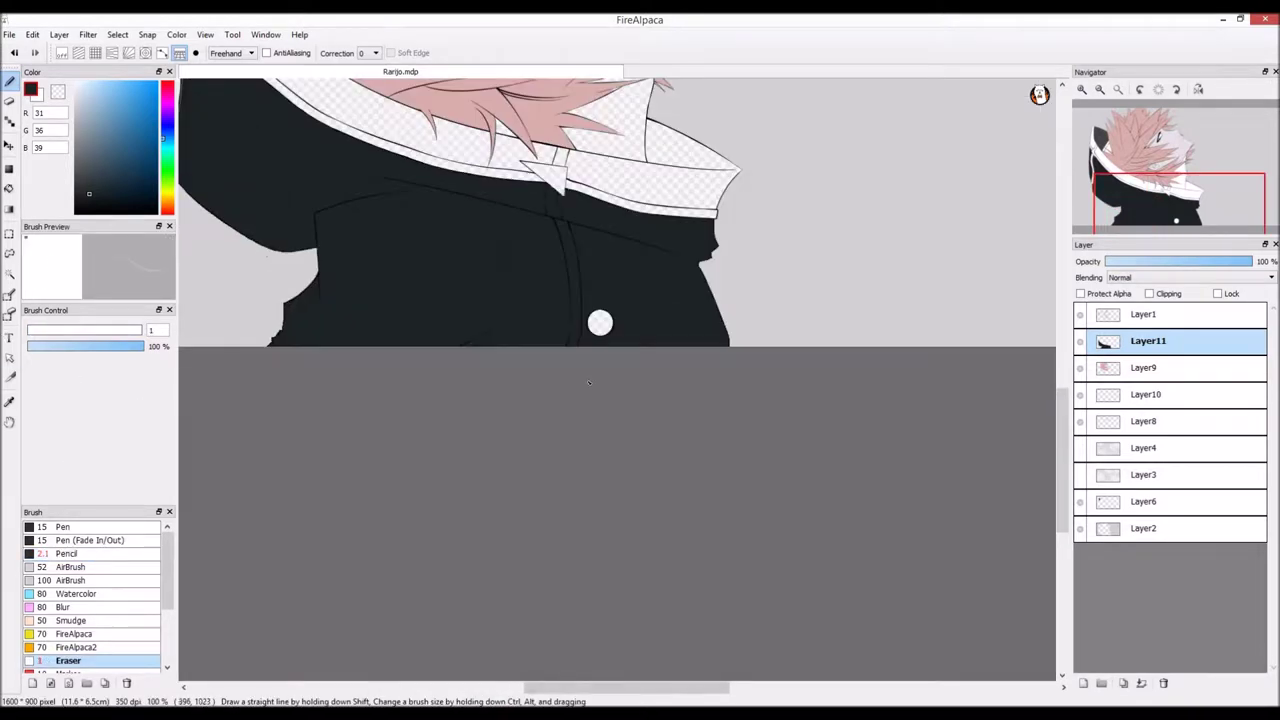
Step: Cover the fringe with the Pencil on the jacket's upper back edge and on the cord's left edge below the hood knot
{"action": "key", "text": "b"}
{"action": "scroll", "coordinate": [706, 432], "scroll_direction": "up", "scroll_amount": 3}
{"action": "mouse_move", "coordinate": [706, 432]}
{"action": "left_mouse_down"}
{"action": "mouse_move", "coordinate": [679, 497]}
{"action": "mouse_move", "coordinate": [745, 585]}
{"action": "mouse_move", "coordinate": [708, 652]}
{"action": "left_mouse_up"}
{"action": "left_click_drag", "start_coordinate": [1062, 318], "coordinate": [1062, 336]}
{"action": "left_click_drag", "start_coordinate": [734, 225], "coordinate": [638, 678]}
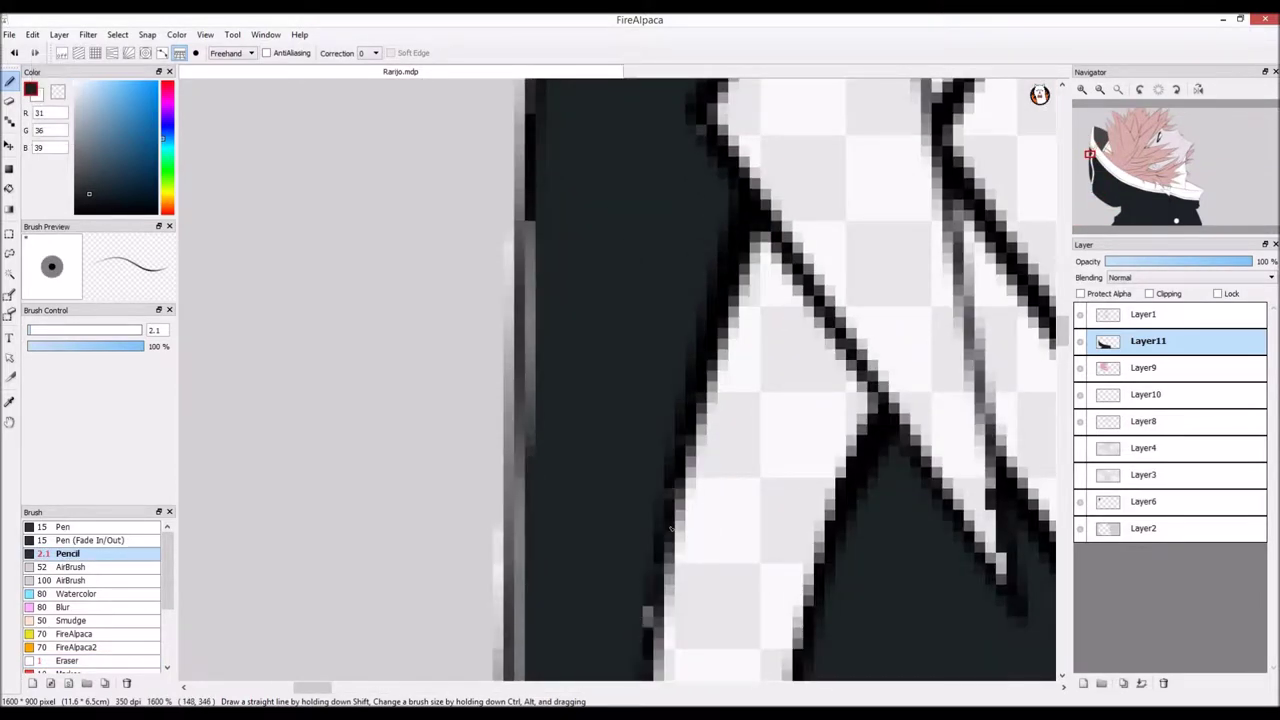
{"action": "left_click_drag", "start_coordinate": [682, 440], "coordinate": [646, 658]}
{"action": "scroll", "coordinate": [660, 400], "scroll_direction": "down", "scroll_amount": 3}
Step: Paint the jacket colour down the light fringe on the outer back edge beside the hood knot
{"action": "scroll", "coordinate": [573, 250], "scroll_direction": "up", "scroll_amount": 3}
{"action": "left_click_drag", "start_coordinate": [570, 306], "coordinate": [565, 690]}
{"action": "scroll", "coordinate": [580, 436], "scroll_direction": "down", "scroll_amount": 4}
{"action": "scroll", "coordinate": [598, 240], "scroll_direction": "up", "scroll_amount": 3}
{"action": "left_click_drag", "start_coordinate": [612, 206], "coordinate": [602, 588]}
{"action": "scroll", "coordinate": [606, 560], "scroll_direction": "down", "scroll_amount": 4}
{"action": "scroll", "coordinate": [610, 610], "scroll_direction": "up", "scroll_amount": 3}
{"action": "left_click_drag", "start_coordinate": [1066, 332], "coordinate": [1064, 374]}
Step: Cover the fringe farther down the outer back edge and along the facing left edge of the white hood cord
{"action": "scroll", "coordinate": [782, 365], "scroll_direction": "down", "scroll_amount": 3}
{"action": "scroll", "coordinate": [709, 220], "scroll_direction": "up", "scroll_amount": 4}
{"action": "mouse_move", "coordinate": [707, 205]}
{"action": "left_mouse_down"}
{"action": "mouse_move", "coordinate": [711, 241]}
{"action": "mouse_move", "coordinate": [710, 679]}
{"action": "left_mouse_up"}
{"action": "left_click_drag", "start_coordinate": [1062, 343], "coordinate": [1061, 351]}
{"action": "left_click_drag", "start_coordinate": [706, 488], "coordinate": [707, 682]}
{"action": "left_click_drag", "start_coordinate": [829, 596], "coordinate": [846, 335]}
{"action": "left_click_drag", "start_coordinate": [1062, 350], "coordinate": [1062, 369]}
{"action": "left_click_drag", "start_coordinate": [706, 285], "coordinate": [706, 476]}
{"action": "left_click_drag", "start_coordinate": [840, 228], "coordinate": [850, 400]}
{"action": "scroll", "coordinate": [816, 163], "scroll_direction": "down", "scroll_amount": 1}
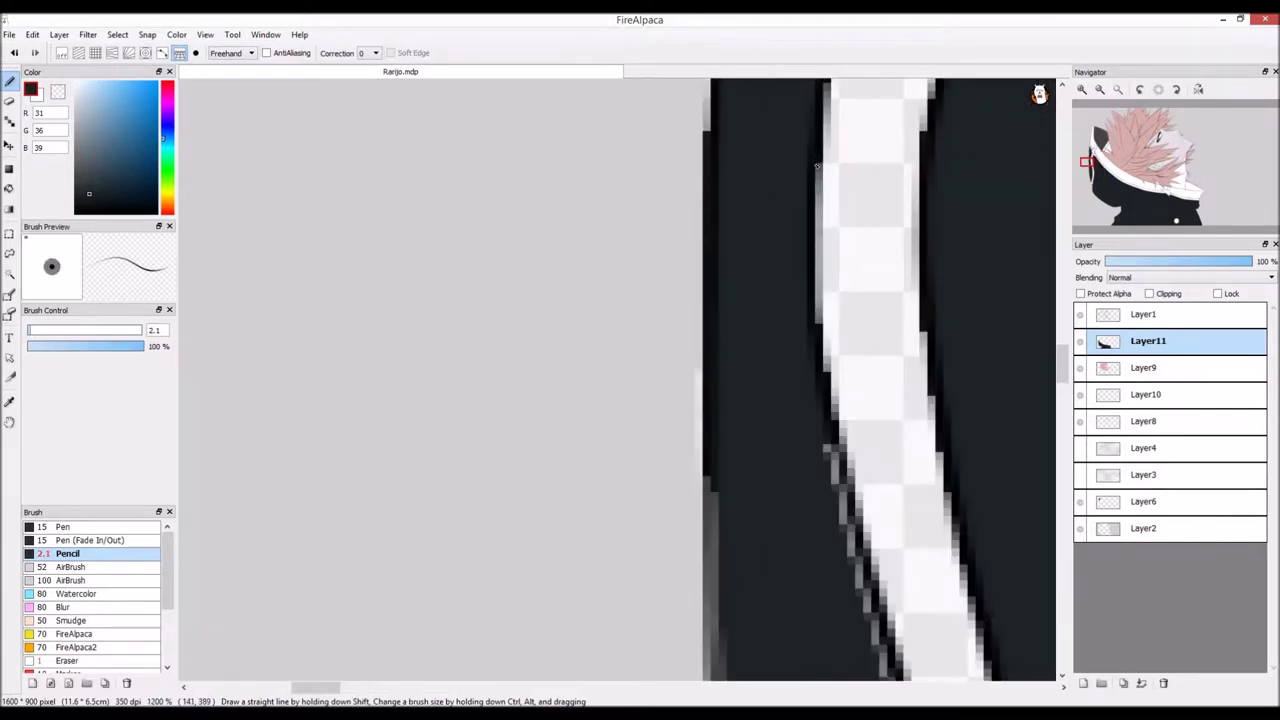
Step: Paint the jacket colour over the light fringe farther down the outer back edge, beside the lower part of the white cord
{"action": "scroll", "coordinate": [818, 319], "scroll_direction": "down", "scroll_amount": 4}
{"action": "scroll", "coordinate": [802, 521], "scroll_direction": "up", "scroll_amount": 5}
{"action": "left_click_drag", "start_coordinate": [763, 470], "coordinate": [722, 142]}
{"action": "mouse_move", "coordinate": [734, 330]}
{"action": "left_mouse_down"}
{"action": "mouse_move", "coordinate": [712, 122]}
{"action": "mouse_move", "coordinate": [728, 244]}
{"action": "left_mouse_up"}
{"action": "scroll", "coordinate": [755, 310], "scroll_direction": "down", "scroll_amount": 3}
{"action": "scroll", "coordinate": [750, 210], "scroll_direction": "up", "scroll_amount": 2}
{"action": "left_click_drag", "start_coordinate": [737, 377], "coordinate": [730, 88]}
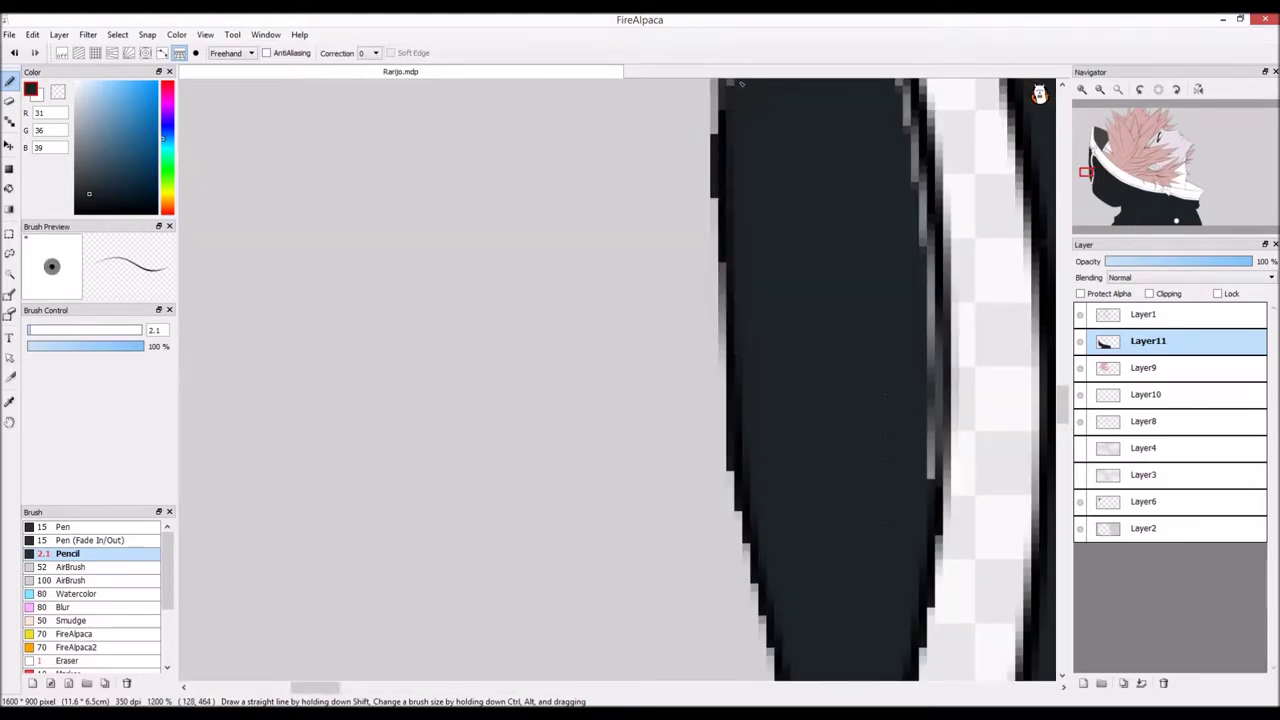
{"action": "scroll", "coordinate": [754, 392], "scroll_direction": "up", "scroll_amount": 5}
{"action": "scroll", "coordinate": [677, 440], "scroll_direction": "down", "scroll_amount": 7}
{"action": "left_click_drag", "start_coordinate": [677, 460], "coordinate": [679, 490]}
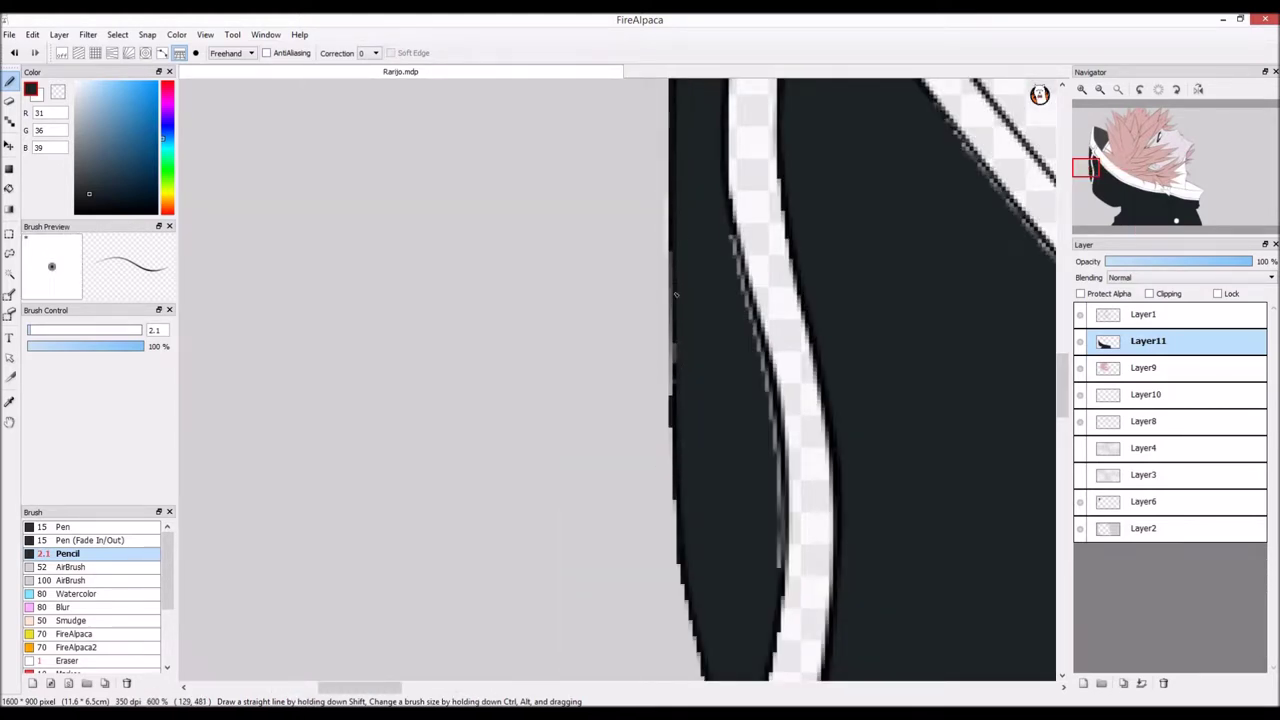
Step: Erase the stray pixels outside the jacket's back edge beside the cord and switch back to the Pencil
{"action": "left_click", "coordinate": [67, 660]}
{"action": "left_click_drag", "start_coordinate": [666, 396], "coordinate": [674, 430]}
{"action": "scroll", "coordinate": [674, 430], "scroll_direction": "down", "scroll_amount": 1}
{"action": "left_click", "coordinate": [67, 553]}
{"action": "scroll", "coordinate": [653, 331], "scroll_direction": "up", "scroll_amount": 1}
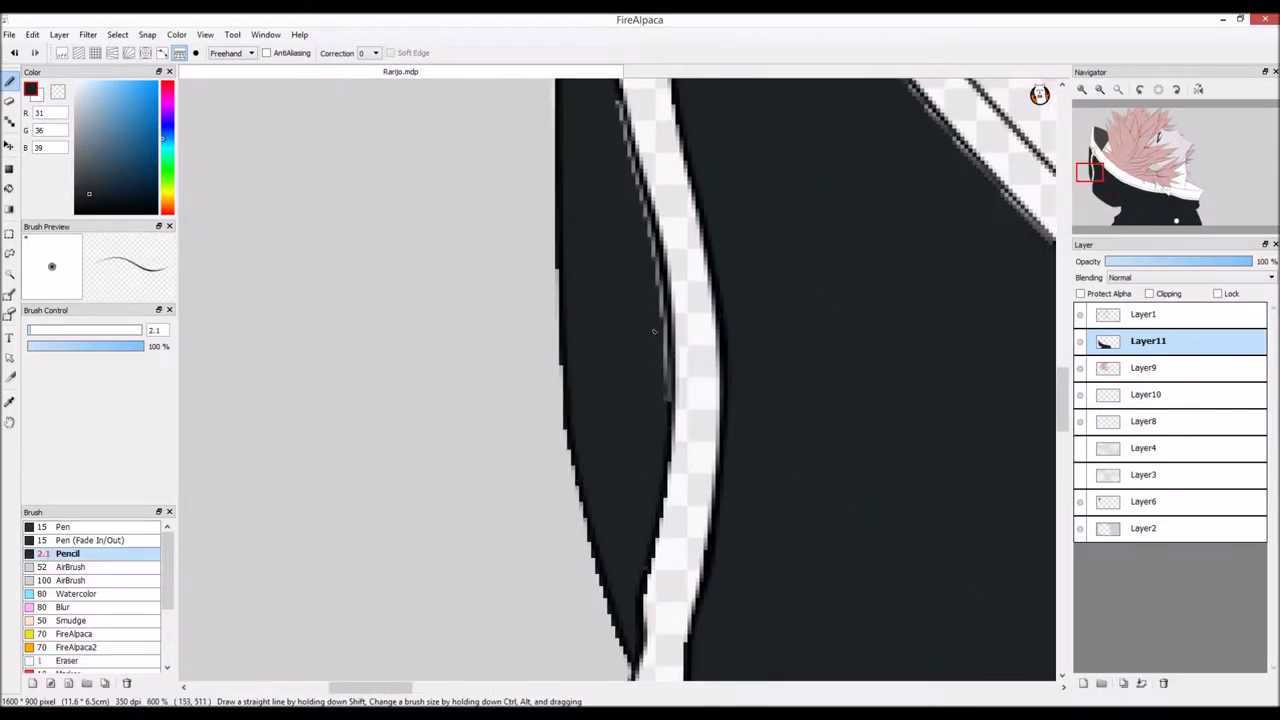
Step: Cover the light fringe around the edges of the dark cord segment below the hair with the Pencil on Layer12
{"action": "scroll", "coordinate": [652, 340], "scroll_direction": "down", "scroll_amount": 5}
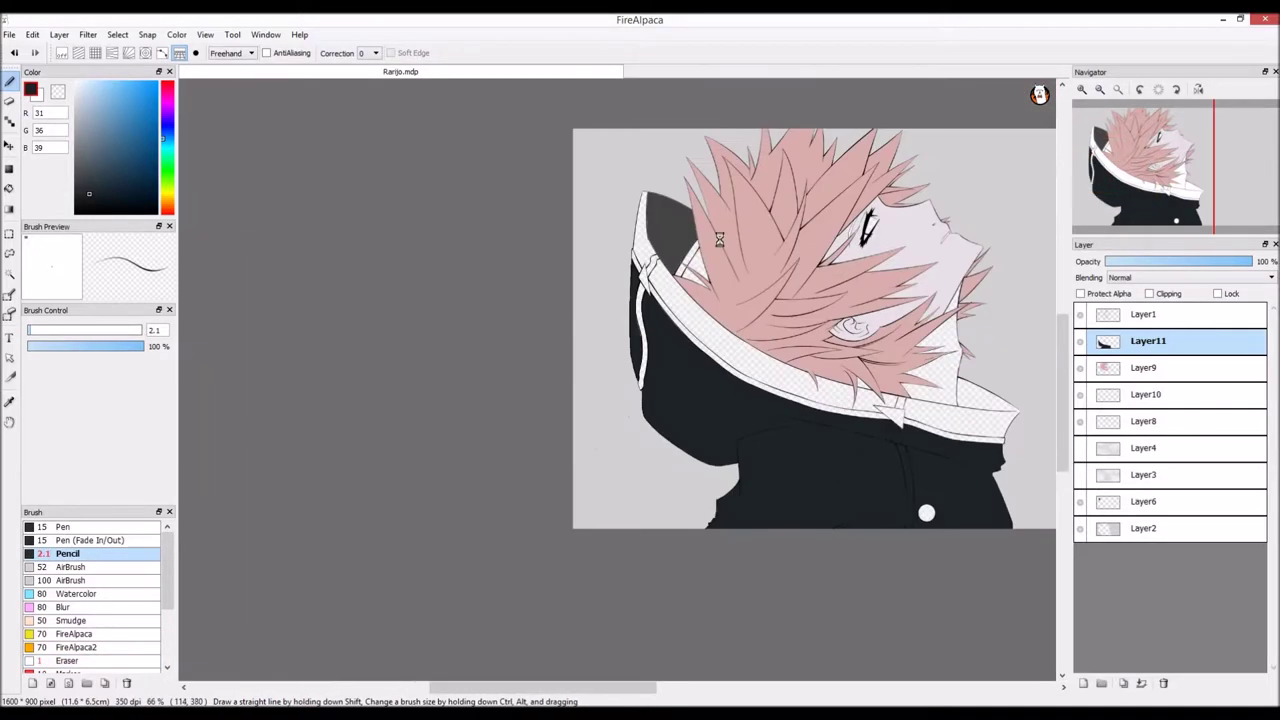
{"action": "scroll", "coordinate": [720, 238], "scroll_direction": "up", "scroll_amount": 3}
{"action": "scroll", "coordinate": [420, 540], "scroll_direction": "down", "scroll_amount": 3}
{"action": "left_click_drag", "start_coordinate": [1063, 374], "coordinate": [1063, 431]}
{"action": "left_click_drag", "start_coordinate": [606, 687], "coordinate": [544, 687]}
{"action": "scroll", "coordinate": [606, 331], "scroll_direction": "up", "scroll_amount": 2}
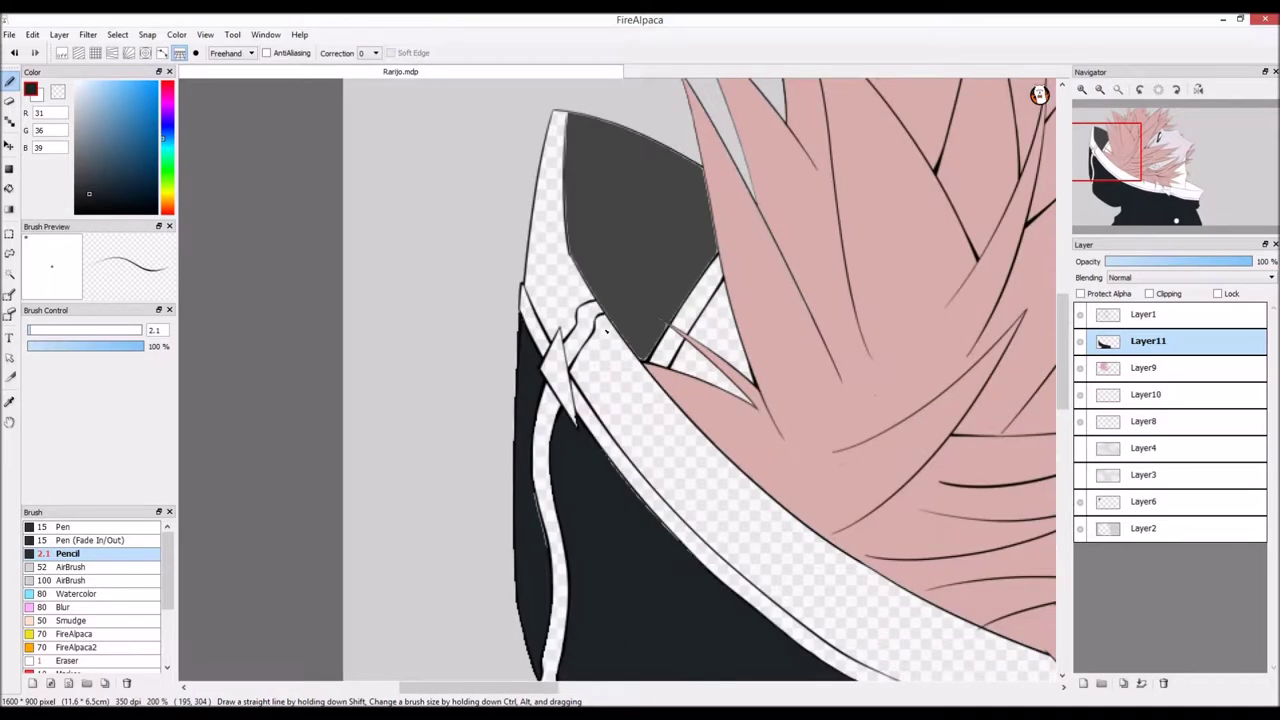
{"action": "scroll", "coordinate": [605, 331], "scroll_direction": "up", "scroll_amount": 2}
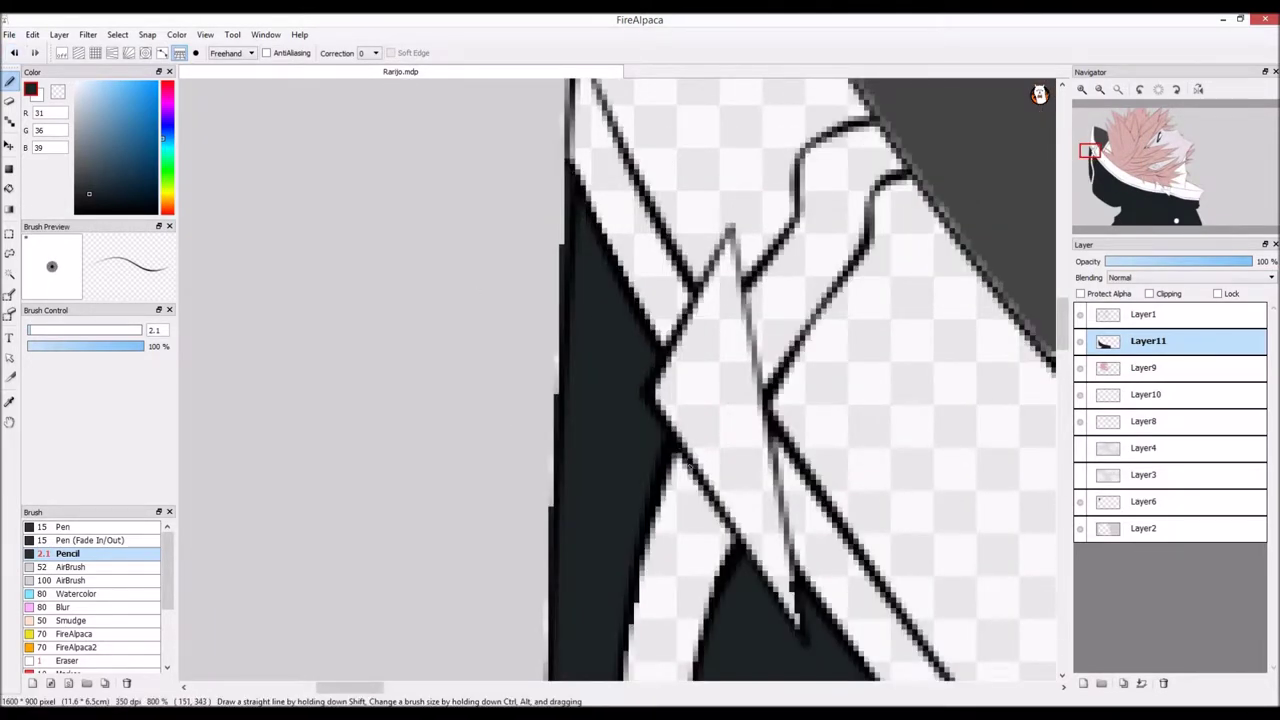
{"action": "mouse_move", "coordinate": [926, 346]}
{"action": "left_mouse_down"}
{"action": "mouse_move", "coordinate": [898, 424]}
{"action": "mouse_move", "coordinate": [712, 622]}
{"action": "mouse_move", "coordinate": [572, 530]}
{"action": "mouse_move", "coordinate": [678, 224]}
{"action": "mouse_move", "coordinate": [620, 360]}
{"action": "left_mouse_up"}
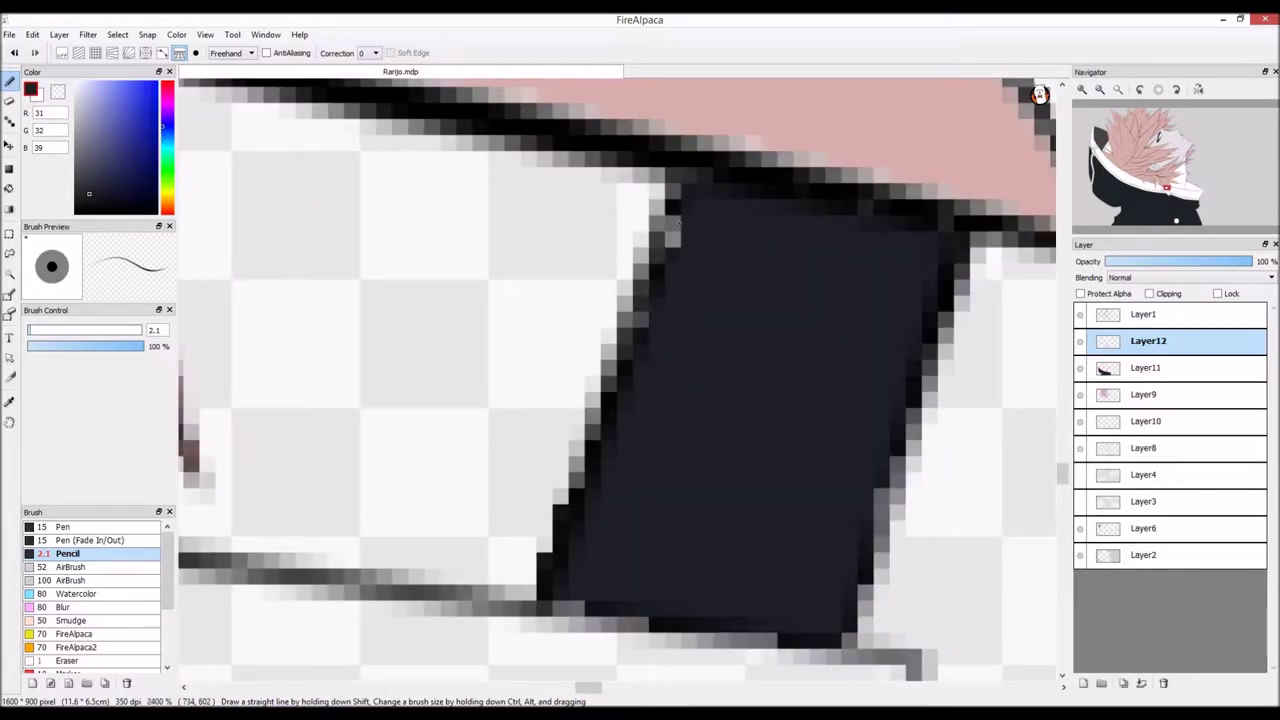
{"action": "left_click_drag", "start_coordinate": [898, 458], "coordinate": [866, 616]}
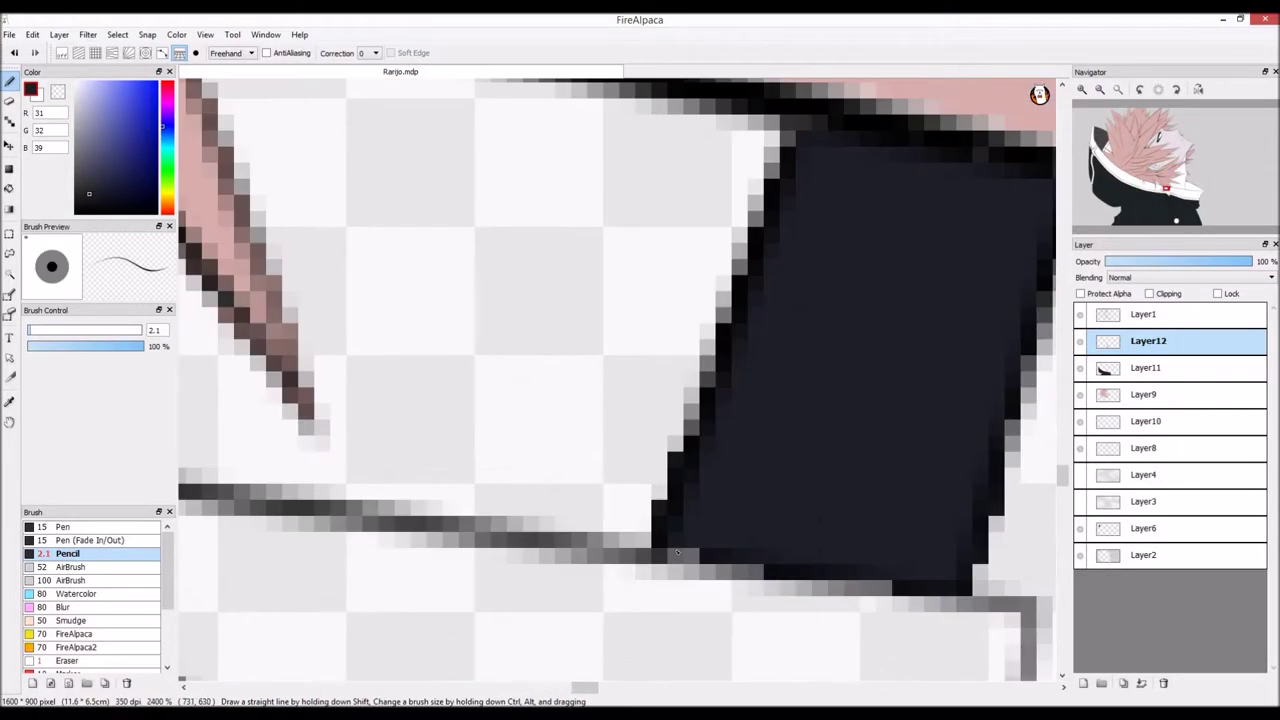
{"action": "left_click_drag", "start_coordinate": [668, 550], "coordinate": [956, 612]}
{"action": "scroll", "coordinate": [506, 508], "scroll_direction": "down", "scroll_amount": 10}
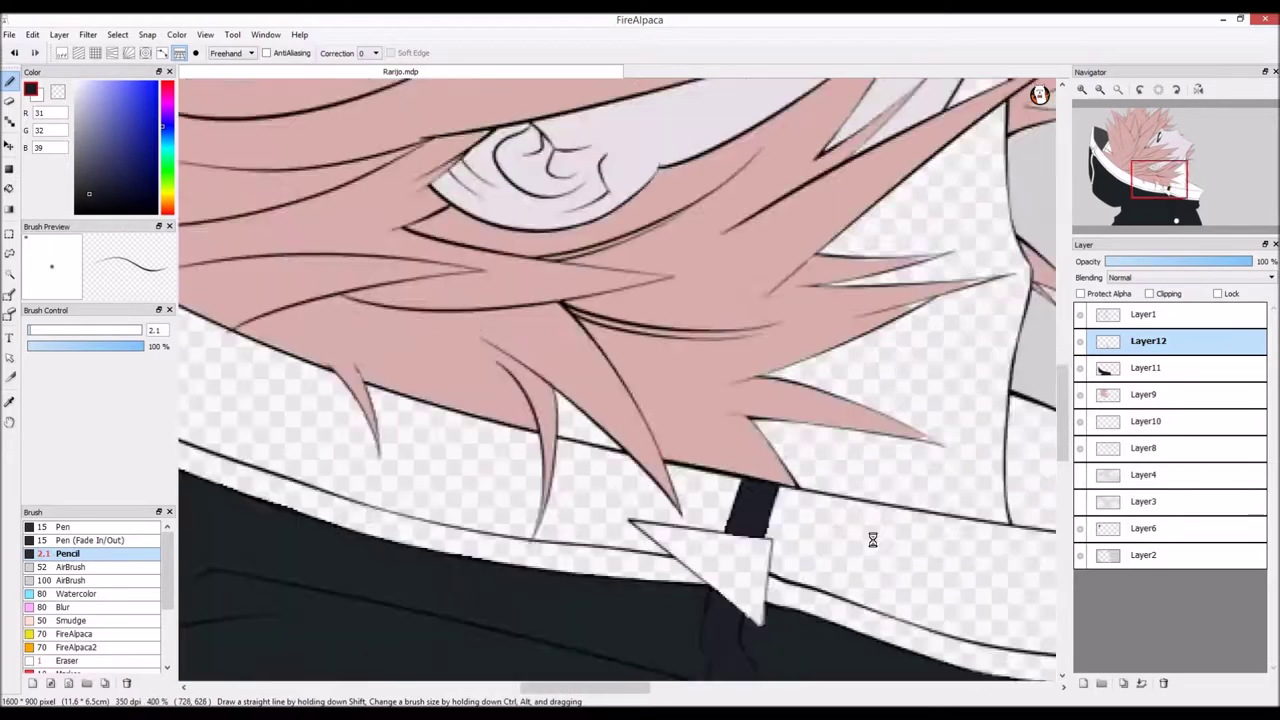
Step: Bucket-fill the hanging cord, its loop by the hood knot and the cord segments inside the hood with RGB 31, 32, 39
{"action": "scroll", "coordinate": [506, 508], "scroll_direction": "up", "scroll_amount": 1}
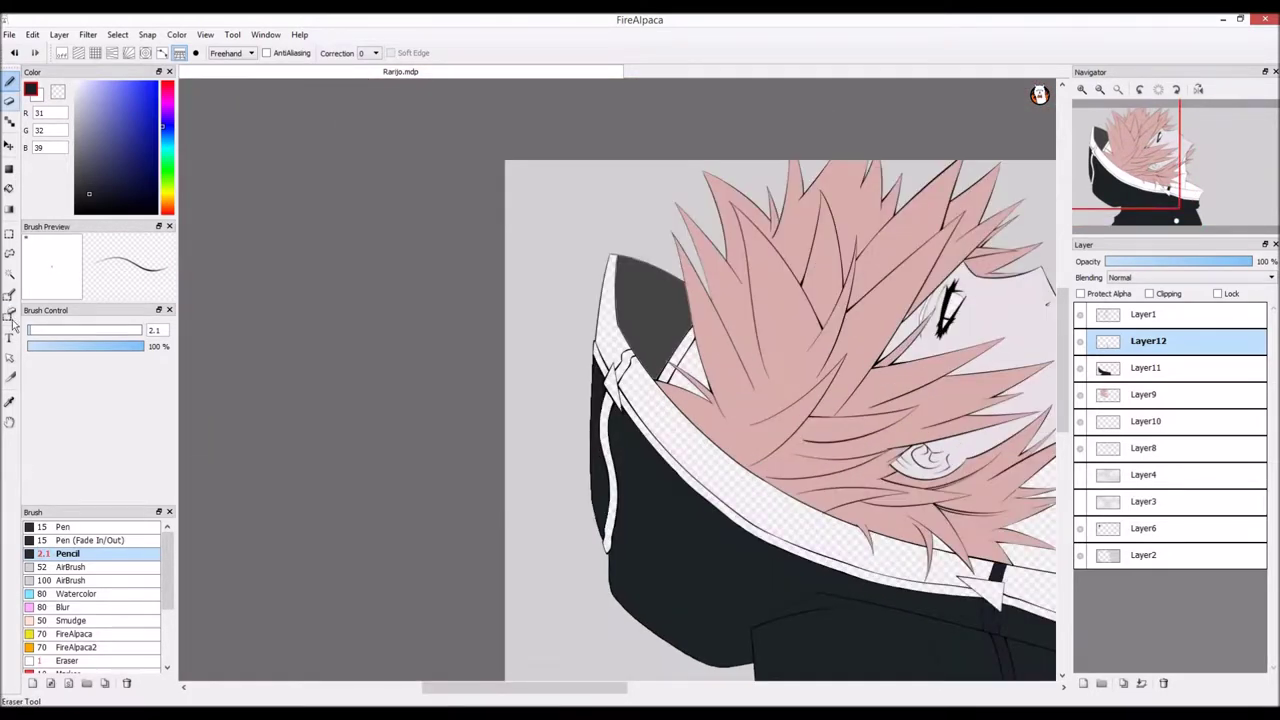
{"action": "left_click", "coordinate": [9, 190]}
{"action": "scroll", "coordinate": [640, 560], "scroll_direction": "up", "scroll_amount": 1}
{"action": "left_click", "coordinate": [557, 435]}
{"action": "scroll", "coordinate": [560, 350], "scroll_direction": "up", "scroll_amount": 1}
{"action": "left_click", "coordinate": [505, 214]}
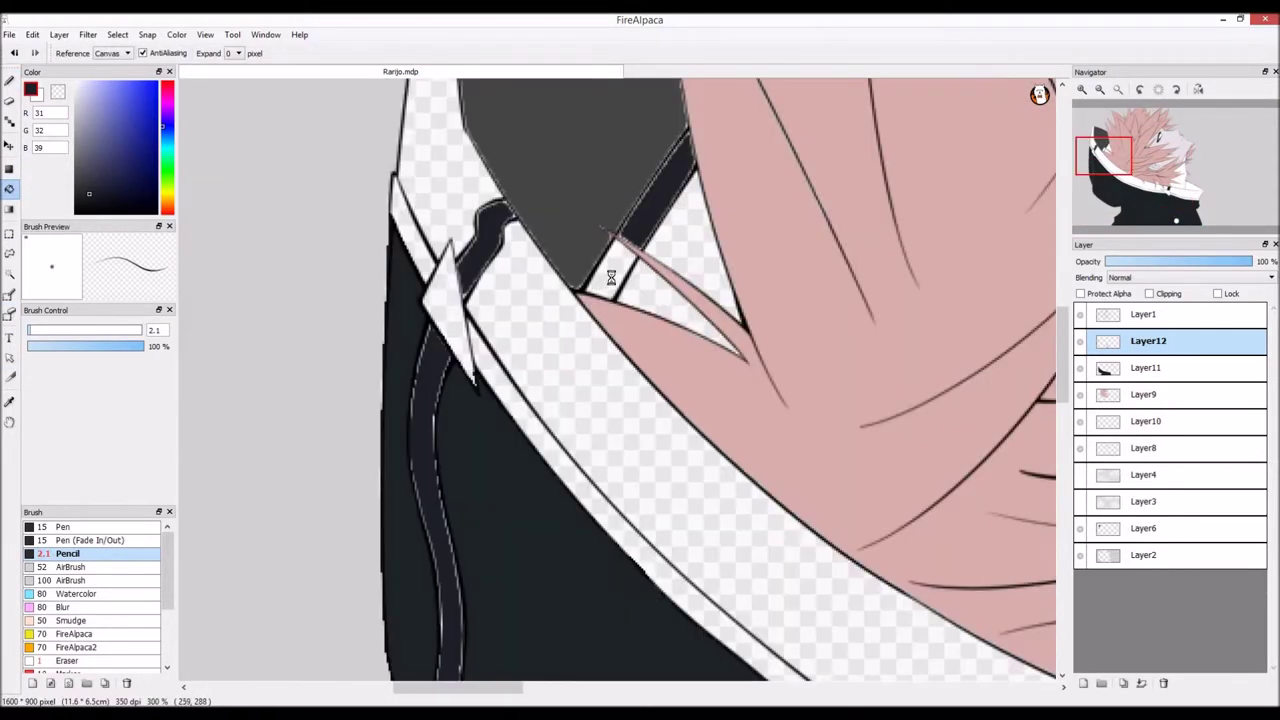
{"action": "left_click", "coordinate": [611, 281]}
{"action": "scroll", "coordinate": [505, 290], "scroll_direction": "down", "scroll_amount": 3}
Step: Cover the light fringe around the hanging cord's lower tip and up its edges with the Pencil
{"action": "key", "text": "b"}
{"action": "scroll", "coordinate": [538, 402], "scroll_direction": "up", "scroll_amount": 9}
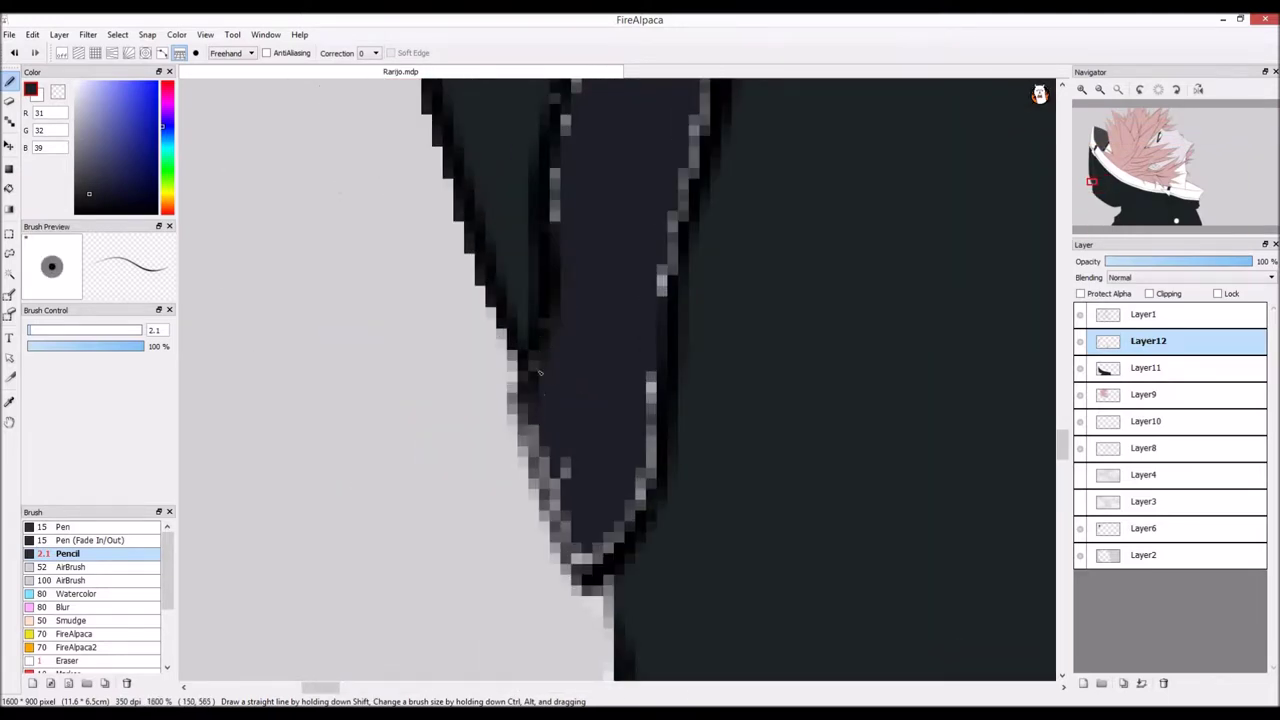
{"action": "left_click_drag", "start_coordinate": [640, 493], "coordinate": [648, 382]}
{"action": "scroll", "coordinate": [636, 387], "scroll_direction": "down", "scroll_amount": 3}
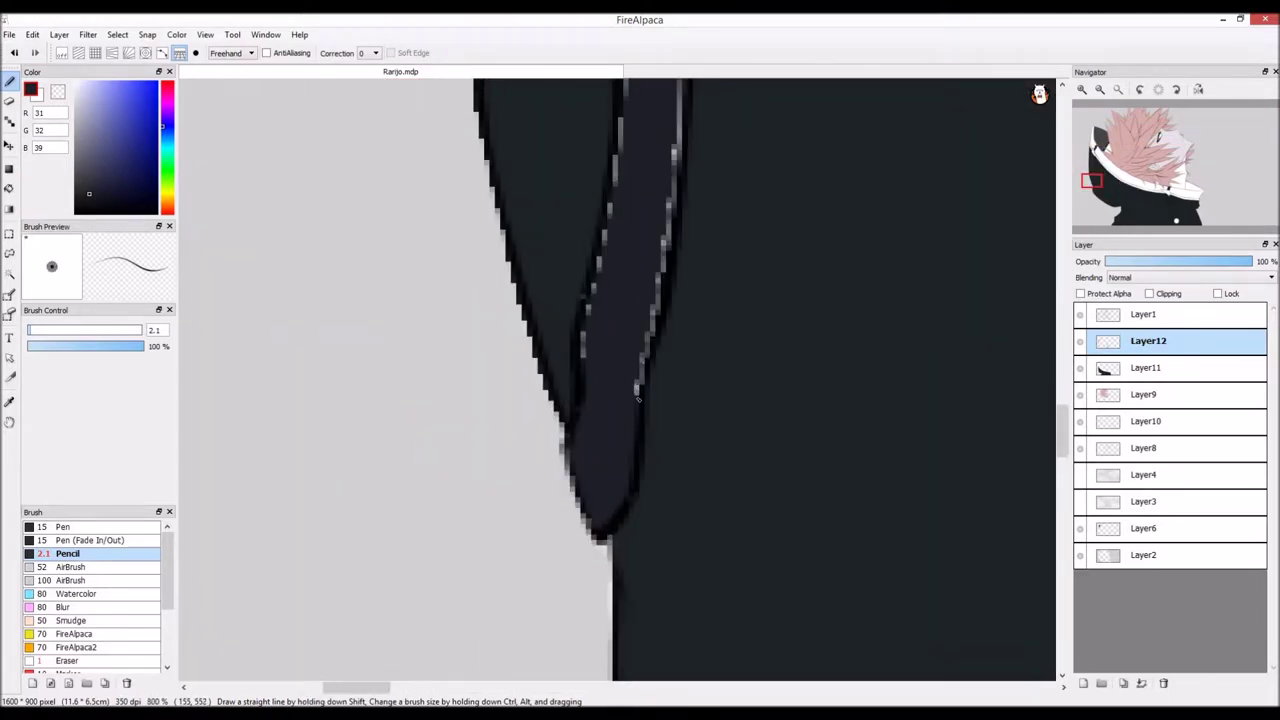
{"action": "scroll", "coordinate": [617, 176], "scroll_direction": "down", "scroll_amount": 10}
{"action": "mouse_move", "coordinate": [611, 200]}
{"action": "left_mouse_down"}
{"action": "mouse_move", "coordinate": [616, 179]}
{"action": "mouse_move", "coordinate": [710, 370]}
{"action": "mouse_move", "coordinate": [714, 444]}
{"action": "left_mouse_up"}
Step: Paint the cord colour over the fringe along the hood-side edge of the cord segment inside the hood
{"action": "scroll", "coordinate": [648, 103], "scroll_direction": "up", "scroll_amount": 4}
{"action": "scroll", "coordinate": [655, 96], "scroll_direction": "down", "scroll_amount": 6}
{"action": "scroll", "coordinate": [661, 90], "scroll_direction": "up", "scroll_amount": 14}
{"action": "mouse_move", "coordinate": [668, 108]}
{"action": "left_mouse_down"}
{"action": "mouse_move", "coordinate": [634, 222]}
{"action": "mouse_move", "coordinate": [314, 678]}
{"action": "left_mouse_up"}
{"action": "scroll", "coordinate": [391, 620], "scroll_direction": "down", "scroll_amount": 6}
{"action": "scroll", "coordinate": [206, 366], "scroll_direction": "up", "scroll_amount": 5}
{"action": "left_click_drag", "start_coordinate": [461, 219], "coordinate": [408, 315]}
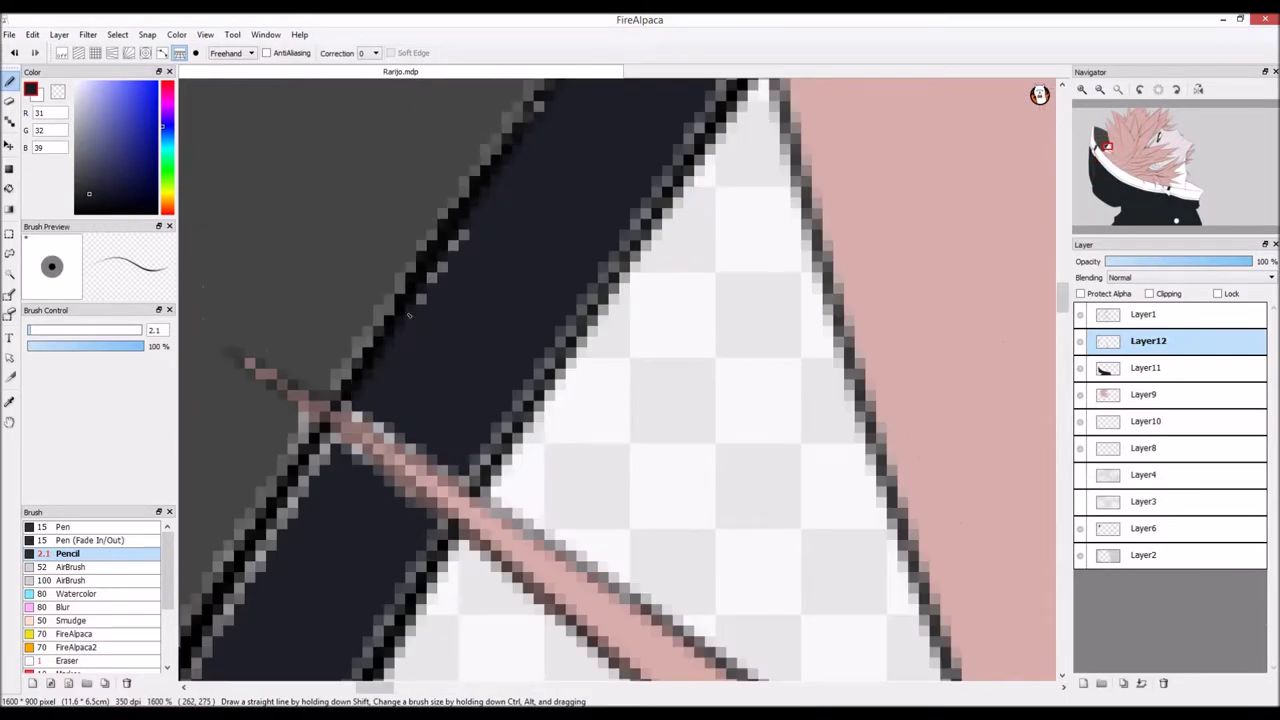
Step: Cover the remaining fringe on both long edges of the inner cord segment above the thin hair strand
{"action": "mouse_move", "coordinate": [497, 448]}
{"action": "left_mouse_down"}
{"action": "mouse_move", "coordinate": [638, 214]}
{"action": "mouse_move", "coordinate": [560, 350]}
{"action": "left_mouse_up"}
{"action": "scroll", "coordinate": [562, 348], "scroll_direction": "down", "scroll_amount": 4}
{"action": "scroll", "coordinate": [606, 272], "scroll_direction": "up", "scroll_amount": 5}
{"action": "mouse_move", "coordinate": [605, 254]}
{"action": "left_mouse_down"}
{"action": "mouse_move", "coordinate": [468, 520]}
{"action": "mouse_move", "coordinate": [558, 382]}
{"action": "left_mouse_up"}
{"action": "left_click", "coordinate": [297, 366]}
{"action": "left_click_drag", "start_coordinate": [285, 390], "coordinate": [500, 108]}
{"action": "scroll", "coordinate": [357, 214], "scroll_direction": "down", "scroll_amount": 4}
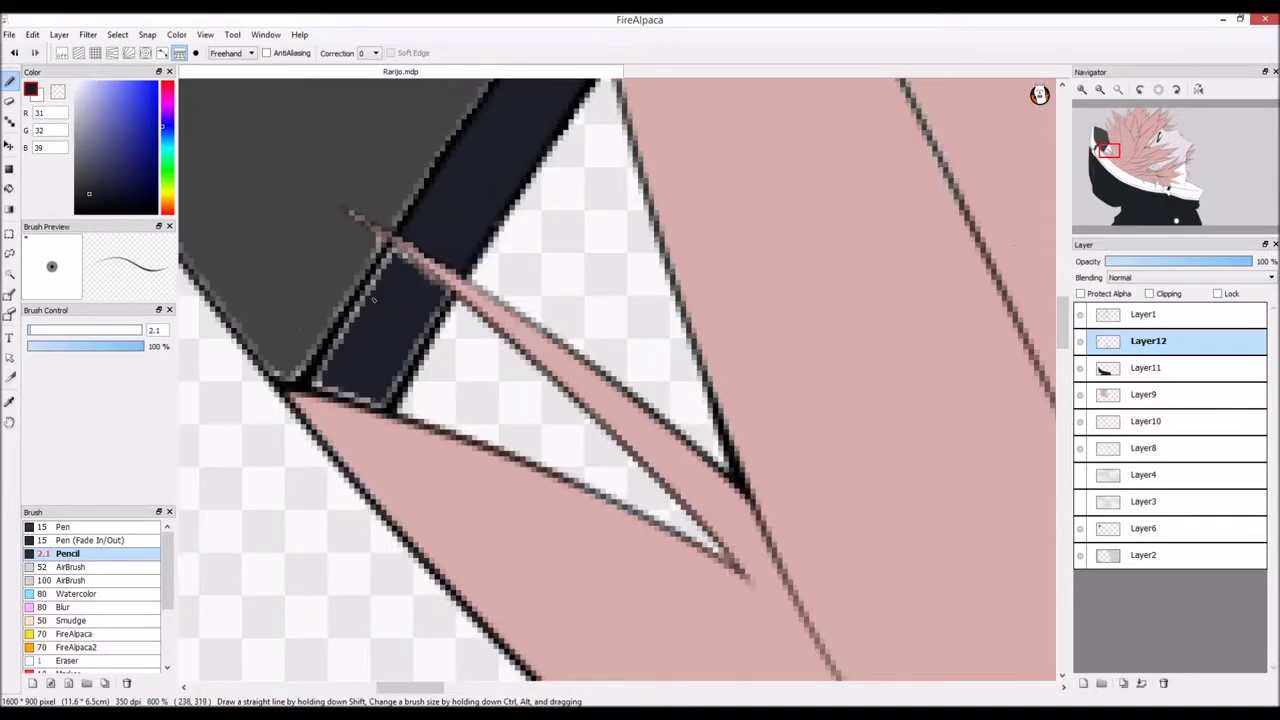
Step: Cover the fringe around the short cord segment below the thin hair strand, including its top and bottom ends
{"action": "scroll", "coordinate": [470, 230], "scroll_direction": "up", "scroll_amount": 6}
{"action": "mouse_move", "coordinate": [480, 230]}
{"action": "left_mouse_down"}
{"action": "mouse_move", "coordinate": [728, 424]}
{"action": "mouse_move", "coordinate": [640, 618]}
{"action": "mouse_move", "coordinate": [575, 322]}
{"action": "left_mouse_up"}
{"action": "scroll", "coordinate": [597, 580], "scroll_direction": "down", "scroll_amount": 4}
{"action": "scroll", "coordinate": [562, 335], "scroll_direction": "up", "scroll_amount": 3}
{"action": "mouse_move", "coordinate": [434, 496]}
{"action": "left_mouse_down"}
{"action": "mouse_move", "coordinate": [625, 150]}
{"action": "mouse_move", "coordinate": [812, 280]}
{"action": "mouse_move", "coordinate": [645, 550]}
{"action": "mouse_move", "coordinate": [489, 498]}
{"action": "left_mouse_up"}
Step: Paint the cord colour over the remaining fringe on the hanging cord and its loop beside the hood knot
{"action": "scroll", "coordinate": [489, 498], "scroll_direction": "down", "scroll_amount": 4}
{"action": "left_click_drag", "start_coordinate": [314, 472], "coordinate": [312, 187]}
{"action": "left_click_drag", "start_coordinate": [330, 390], "coordinate": [811, 367]}
{"action": "scroll", "coordinate": [811, 367], "scroll_direction": "up", "scroll_amount": 3}
{"action": "scroll", "coordinate": [811, 367], "scroll_direction": "down", "scroll_amount": 3}
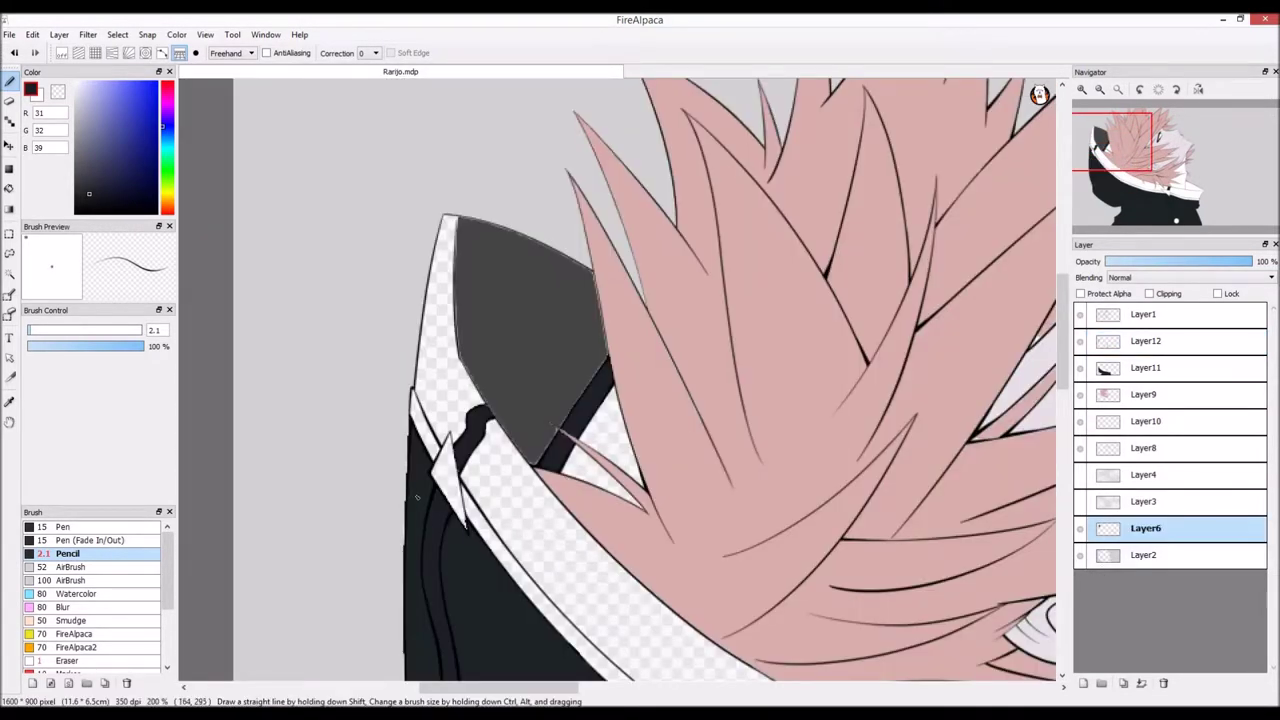
Step: Try filling the hood's interior on Layer6 with dark slate tones such as RGB 27, 34, 39
{"action": "left_click", "coordinate": [83, 175]}
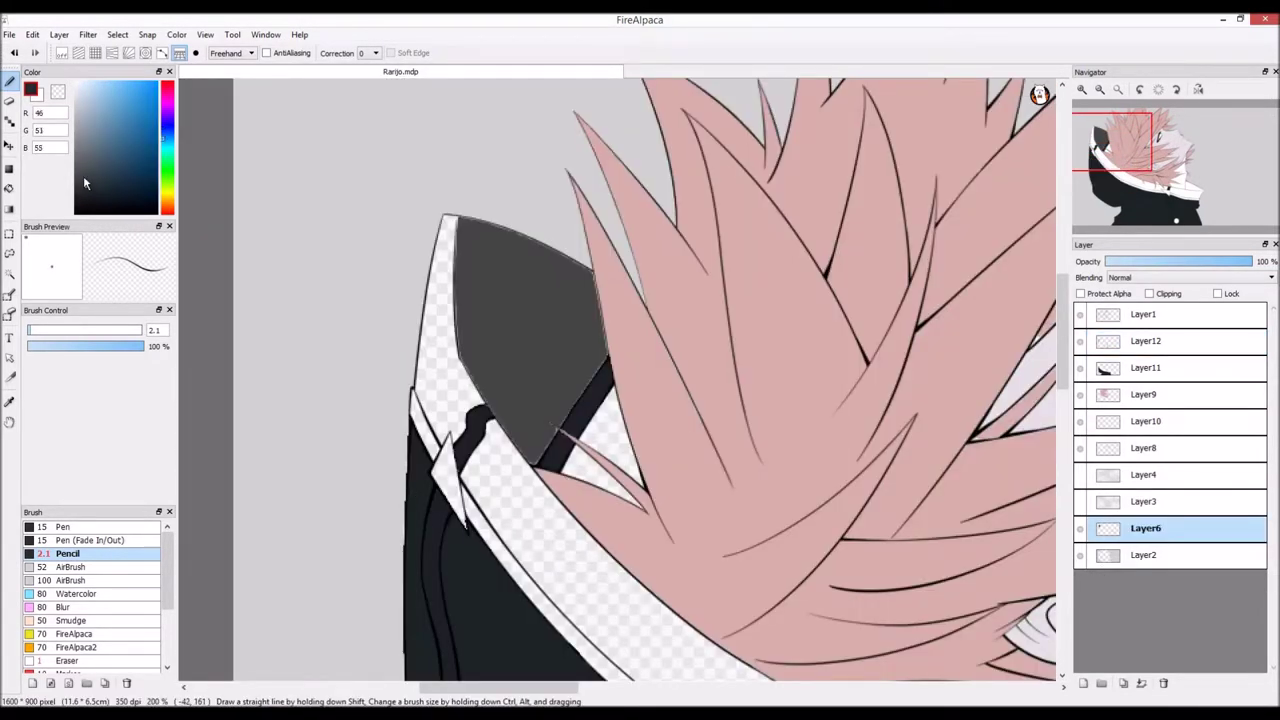
{"action": "left_click", "coordinate": [9, 188]}
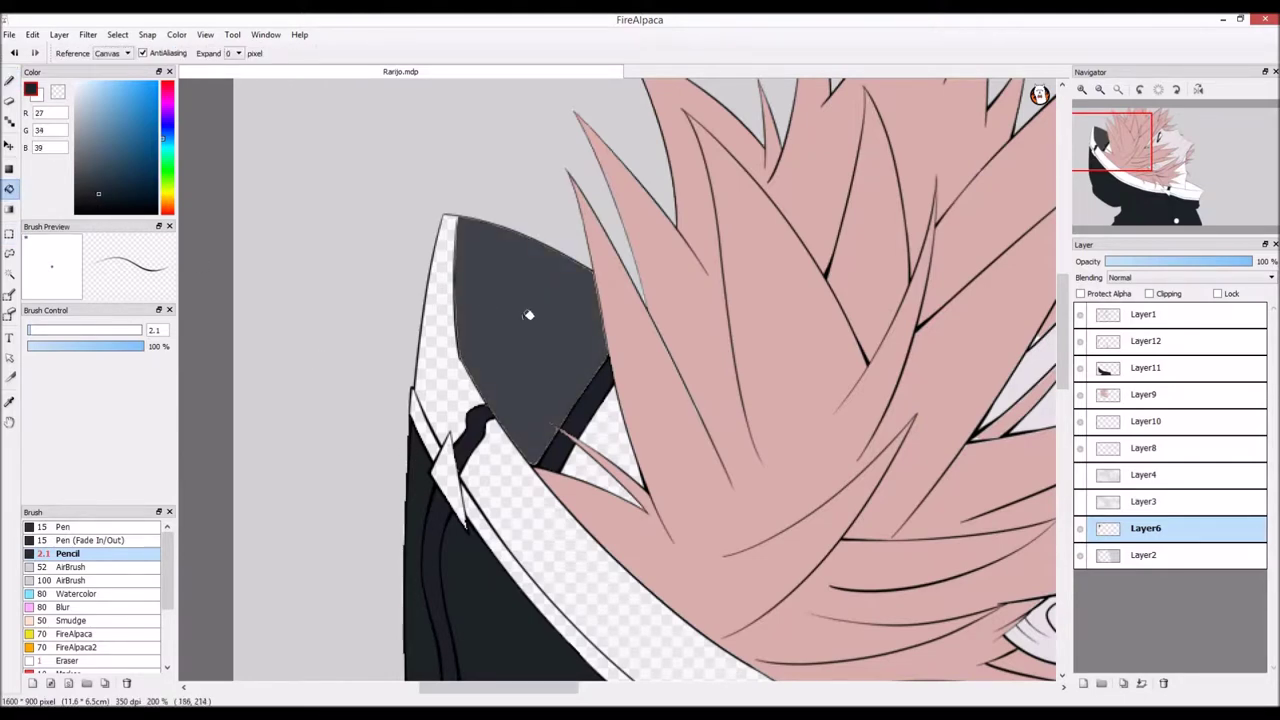
{"action": "left_click", "coordinate": [529, 315]}
{"action": "scroll", "coordinate": [511, 302], "scroll_direction": "down", "scroll_amount": 2}
{"action": "scroll", "coordinate": [378, 318], "scroll_direction": "up", "scroll_amount": 2}
{"action": "left_click", "coordinate": [535, 301]}
Step: Try light grey RGB 204, 204, 204 as the fill for the hood's interior and the gaps beside the inner cord
{"action": "left_click", "coordinate": [75, 106]}
{"action": "left_click", "coordinate": [543, 268]}
{"action": "scroll", "coordinate": [543, 268], "scroll_direction": "down", "scroll_amount": 2}
{"action": "scroll", "coordinate": [543, 268], "scroll_direction": "up", "scroll_amount": 2}
{"action": "left_click", "coordinate": [624, 367]}
{"action": "left_click", "coordinate": [604, 403]}
{"action": "scroll", "coordinate": [598, 524], "scroll_direction": "down", "scroll_amount": 1}
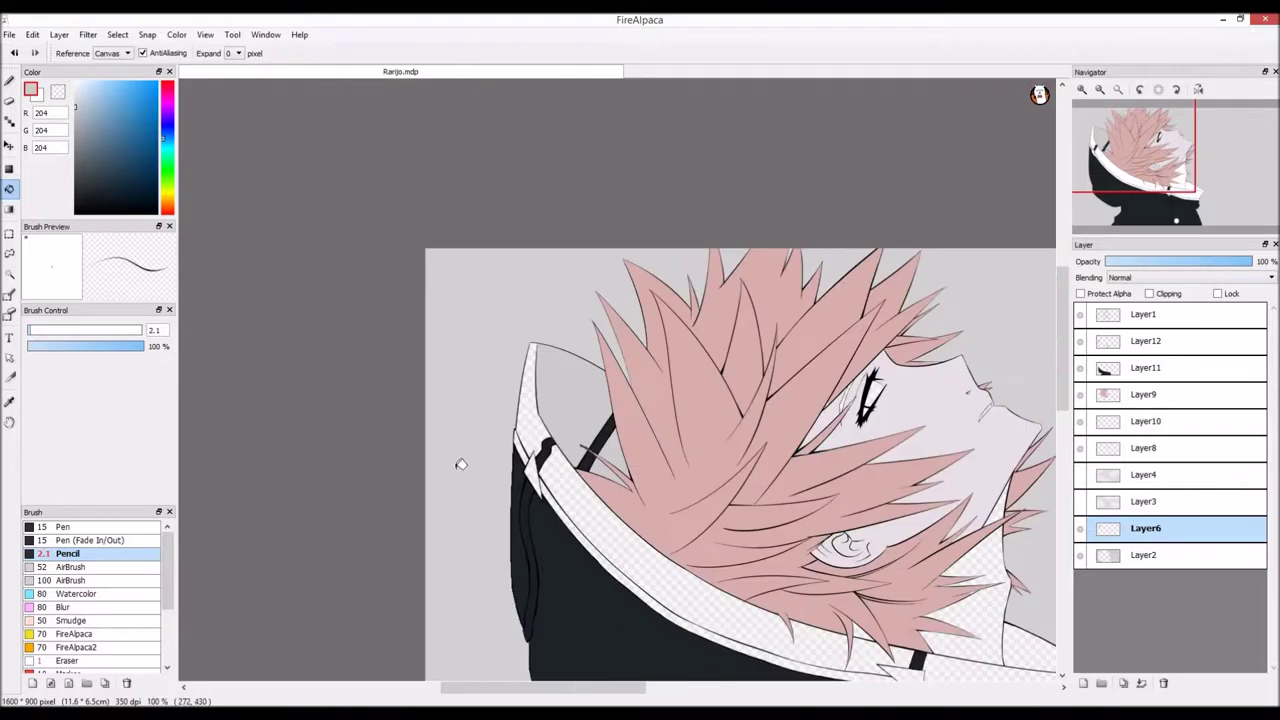
{"action": "left_click", "coordinate": [566, 391]}
Step: Try the hood's interior in grey-blue RGB 126, 141, 152 and in deeper blue shades
{"action": "left_click", "coordinate": [88, 135]}
{"action": "left_click", "coordinate": [568, 398]}
{"action": "scroll", "coordinate": [615, 458], "scroll_direction": "down", "scroll_amount": 2}
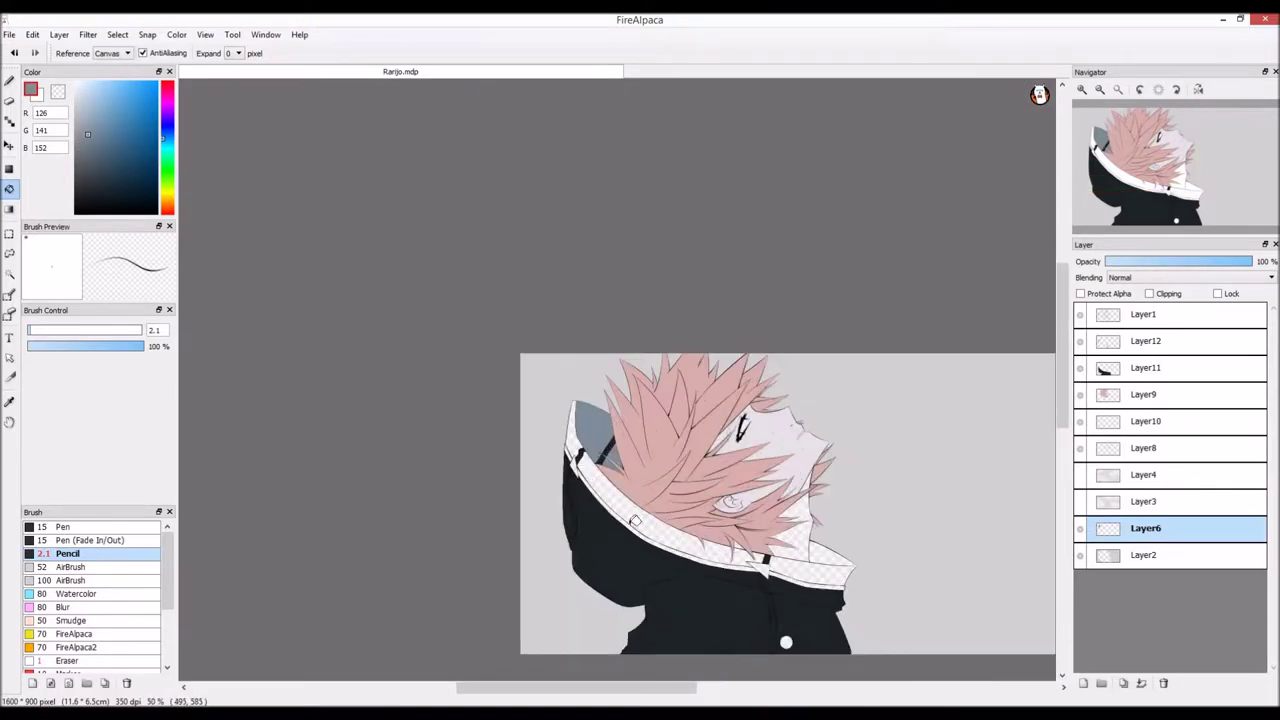
{"action": "left_click", "coordinate": [127, 157]}
{"action": "left_click", "coordinate": [593, 428]}
{"action": "scroll", "coordinate": [607, 456], "scroll_direction": "up", "scroll_amount": 2}
{"action": "left_click", "coordinate": [114, 158]}
{"action": "left_click", "coordinate": [590, 410]}
Step: Fill the hood's interior and the gaps around the thin hair strand with dark blues, settling on RGB 26, 34, 40
{"action": "left_click", "coordinate": [107, 149]}
{"action": "left_click", "coordinate": [567, 376]}
{"action": "left_click", "coordinate": [585, 413]}
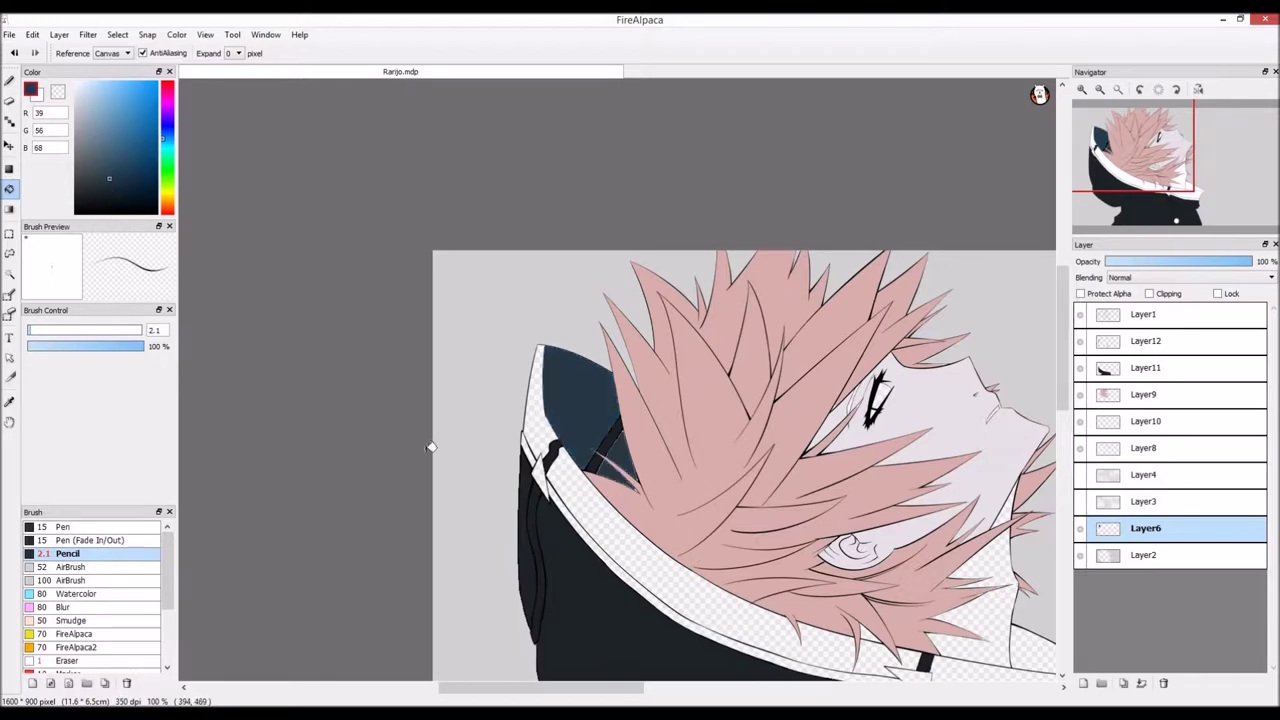
{"action": "left_click", "coordinate": [101, 192]}
{"action": "left_click", "coordinate": [614, 466]}
Step: Cover the light fringe along the hood interior's edge facing the white trim with the Pencil
{"action": "key", "text": "b"}
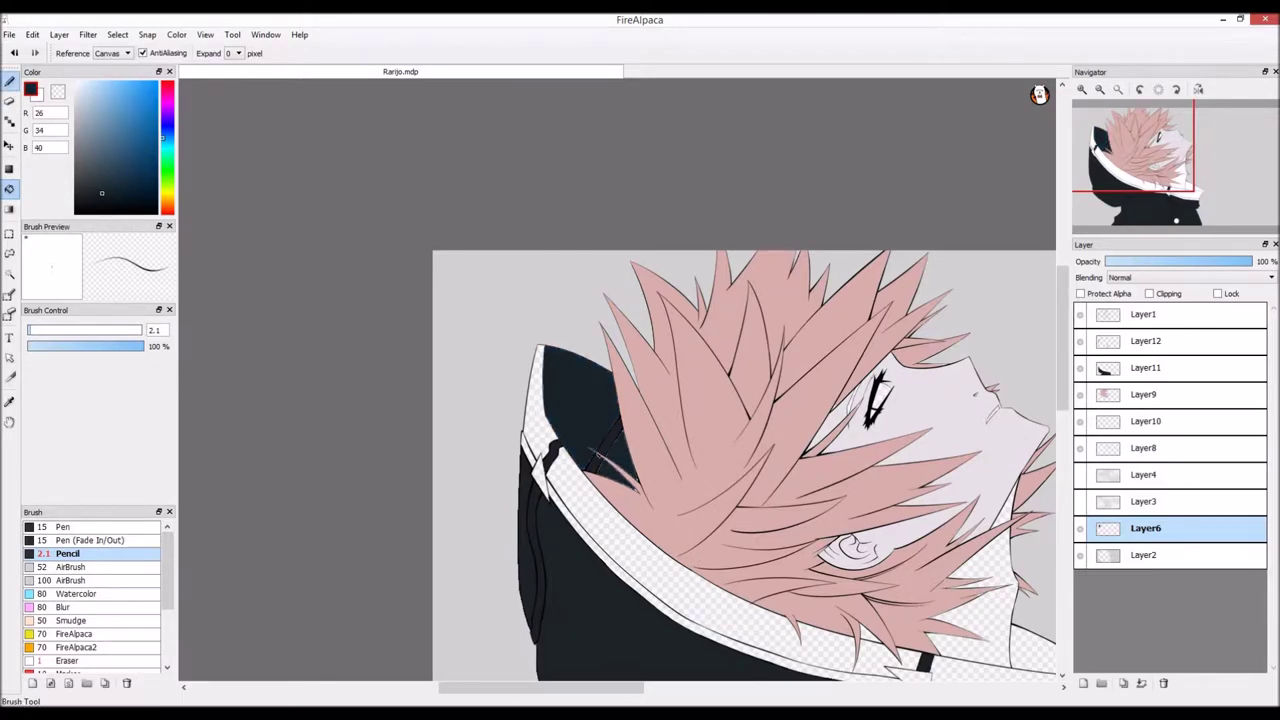
{"action": "scroll", "coordinate": [501, 390], "scroll_direction": "up", "scroll_amount": 6}
{"action": "left_click_drag", "start_coordinate": [501, 390], "coordinate": [490, 102]}
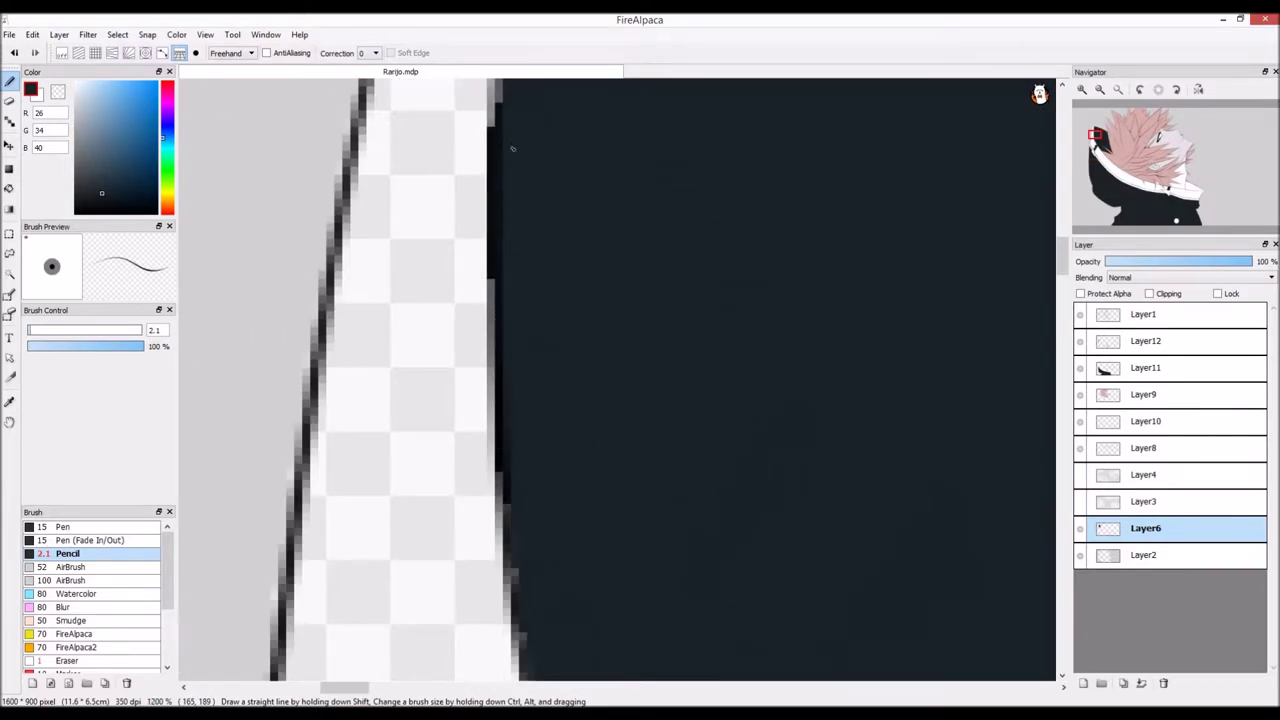
{"action": "scroll", "coordinate": [490, 102], "scroll_direction": "down", "scroll_amount": 4}
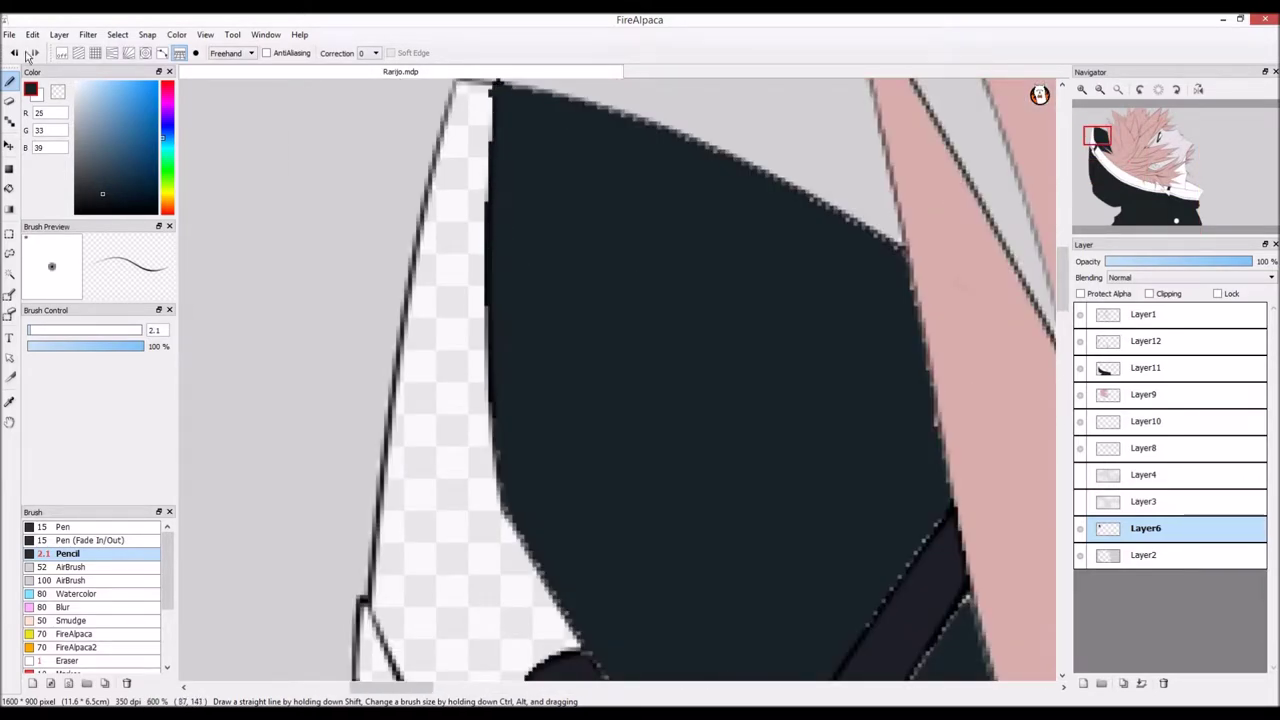
Step: Paint RGB 25, 33, 39 over the fringe along the hood interior's upper edge, from the tip to the hair
{"action": "scroll", "coordinate": [534, 114], "scroll_direction": "up", "scroll_amount": 4}
{"action": "scroll", "coordinate": [534, 305], "scroll_direction": "down", "scroll_amount": 4}
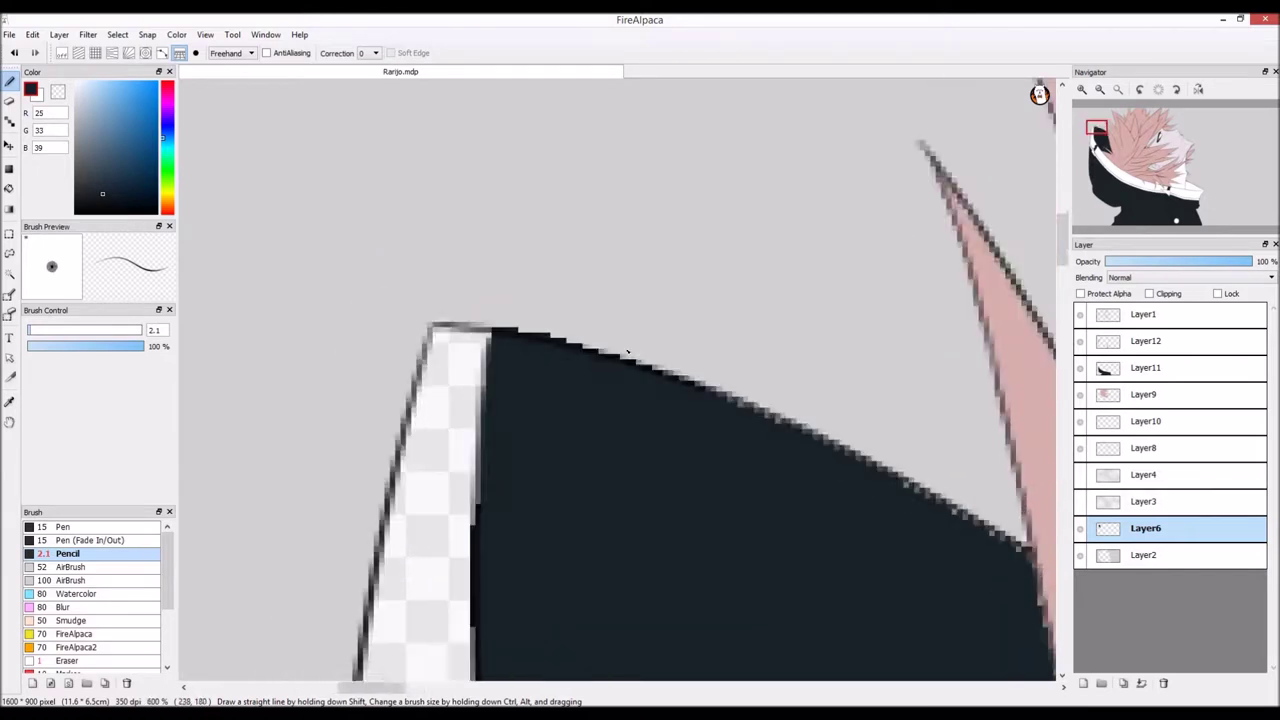
{"action": "scroll", "coordinate": [633, 327], "scroll_direction": "up", "scroll_amount": 3}
{"action": "left_click_drag", "start_coordinate": [772, 381], "coordinate": [1026, 514]}
{"action": "left_click_drag", "start_coordinate": [357, 688], "coordinate": [386, 688]}
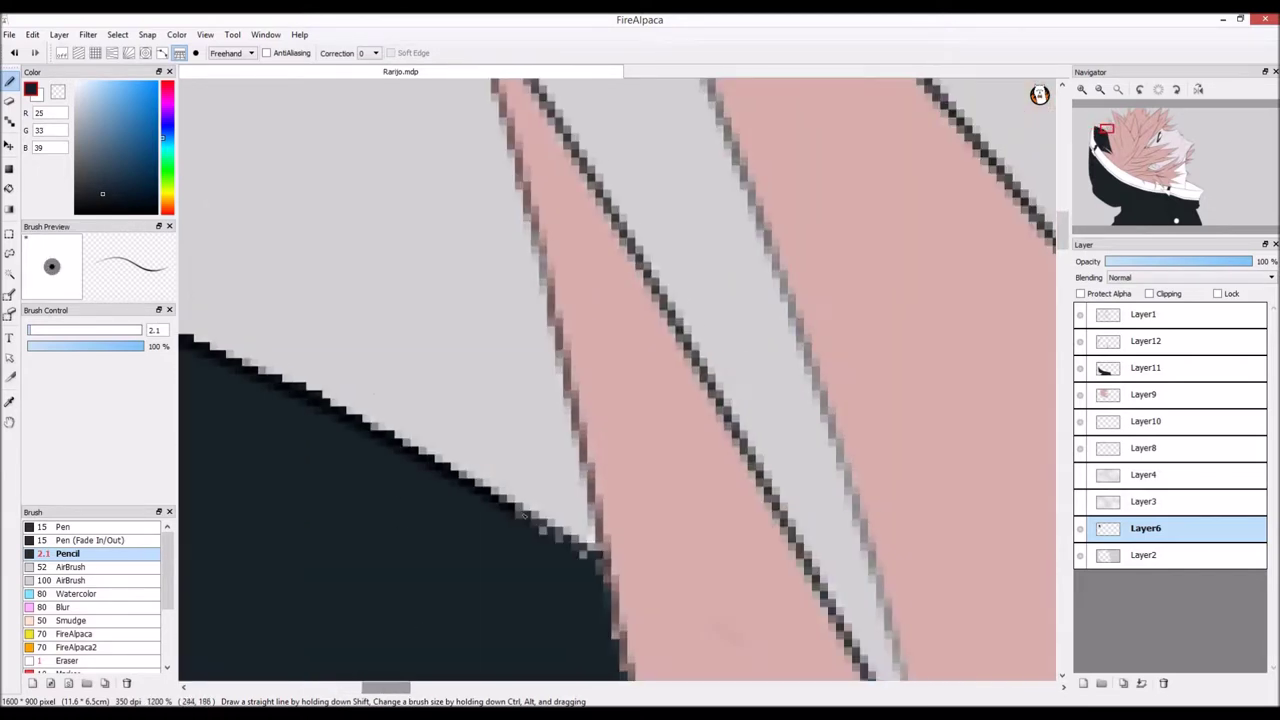
{"action": "left_click_drag", "start_coordinate": [576, 550], "coordinate": [599, 563]}
Step: Cover the fringe along the hood interior's edge where it meets the pink hair spike
{"action": "scroll", "coordinate": [435, 548], "scroll_direction": "down", "scroll_amount": 3}
{"action": "scroll", "coordinate": [435, 553], "scroll_direction": "up", "scroll_amount": 5}
{"action": "left_click_drag", "start_coordinate": [596, 286], "coordinate": [661, 587]}
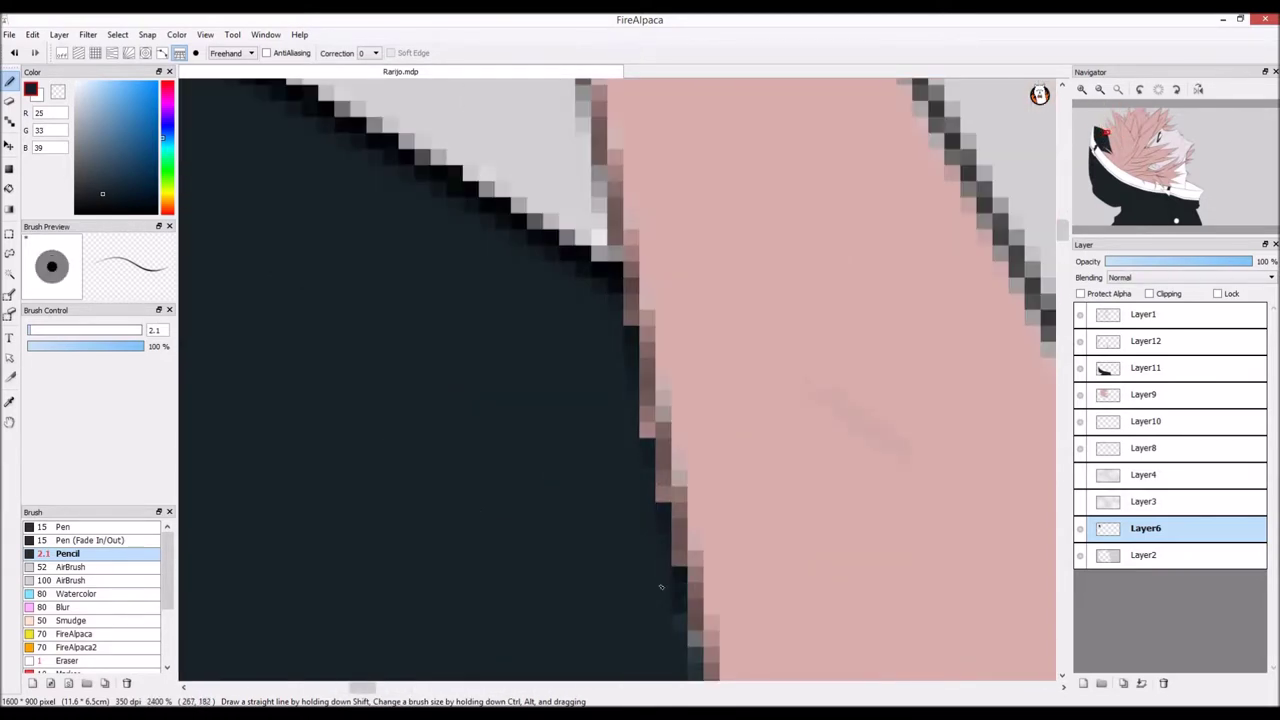
{"action": "left_click", "coordinate": [1062, 248]}
{"action": "mouse_move", "coordinate": [696, 272]}
{"action": "left_mouse_down"}
{"action": "mouse_move", "coordinate": [710, 419]}
{"action": "mouse_move", "coordinate": [694, 405]}
{"action": "mouse_move", "coordinate": [760, 591]}
{"action": "left_mouse_up"}
{"action": "scroll", "coordinate": [741, 557], "scroll_direction": "down", "scroll_amount": 3}
{"action": "scroll", "coordinate": [714, 437], "scroll_direction": "up", "scroll_amount": 4}
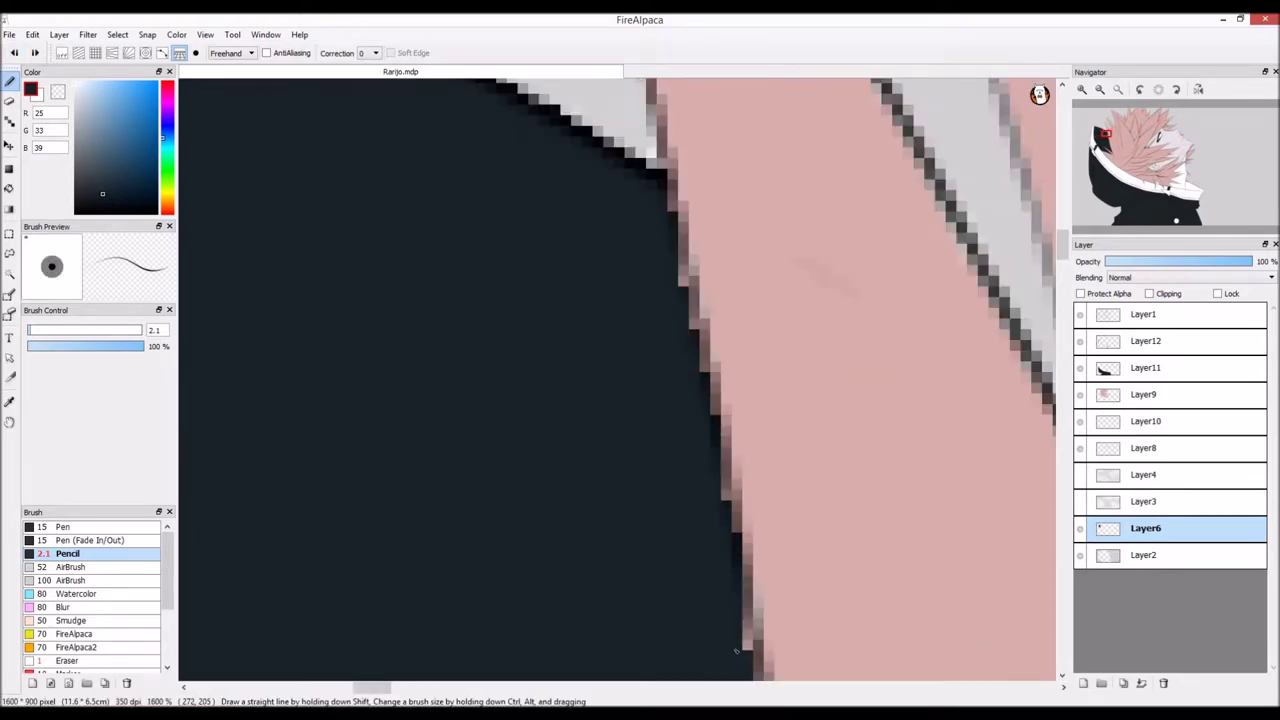
{"action": "scroll", "coordinate": [1068, 270], "scroll_direction": "down", "scroll_amount": 3}
Step: Sample the pink hair colour, switch to Layer9 and cover the fringe along the back edge of the larger hair spike
{"action": "scroll", "coordinate": [764, 660], "scroll_direction": "down", "scroll_amount": 3}
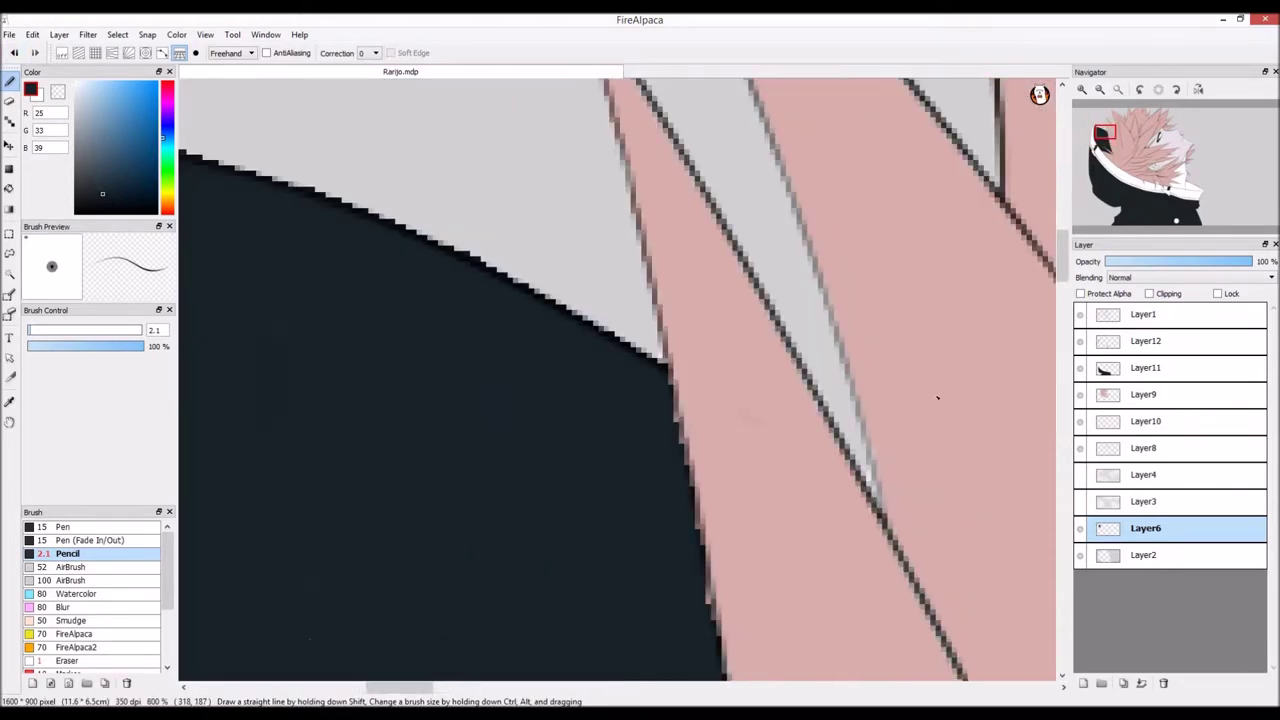
{"action": "right_click", "coordinate": [937, 397]}
{"action": "left_click", "coordinate": [1111, 398]}
{"action": "scroll", "coordinate": [770, 300], "scroll_direction": "down", "scroll_amount": 3}
{"action": "scroll", "coordinate": [770, 210], "scroll_direction": "up", "scroll_amount": 4}
{"action": "left_click_drag", "start_coordinate": [762, 301], "coordinate": [868, 574]}
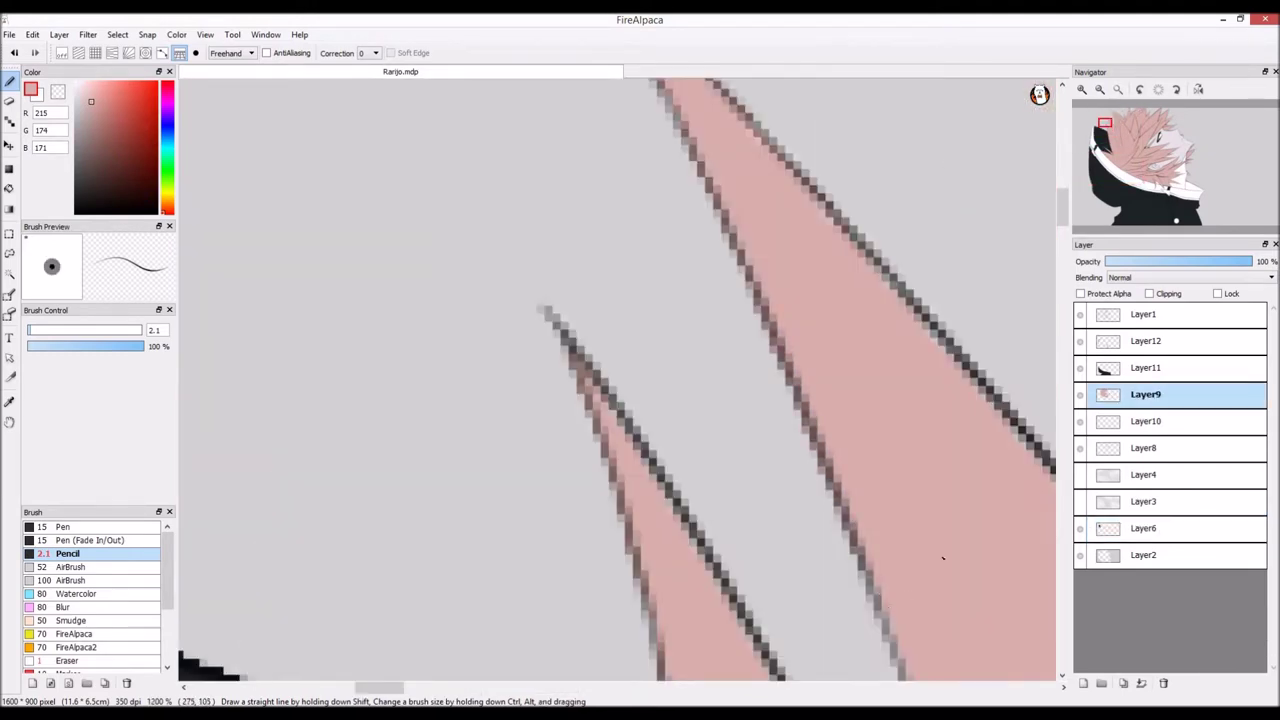
Step: Paint the hair colour over the remaining fringe along the line art of the two hair spikes above the hood
{"action": "scroll", "coordinate": [909, 597], "scroll_direction": "down", "scroll_amount": 3}
{"action": "scroll", "coordinate": [740, 225], "scroll_direction": "up", "scroll_amount": 4}
{"action": "left_click_drag", "start_coordinate": [701, 237], "coordinate": [842, 581]}
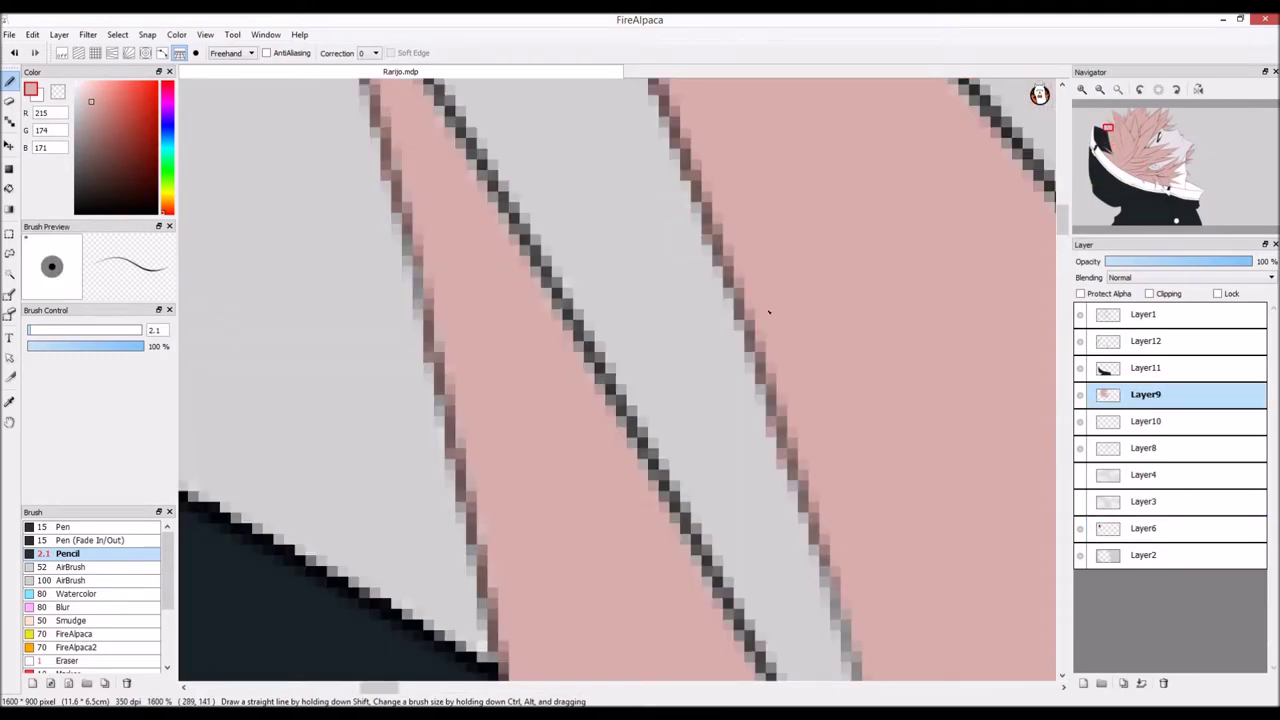
{"action": "scroll", "coordinate": [760, 395], "scroll_direction": "down", "scroll_amount": 4}
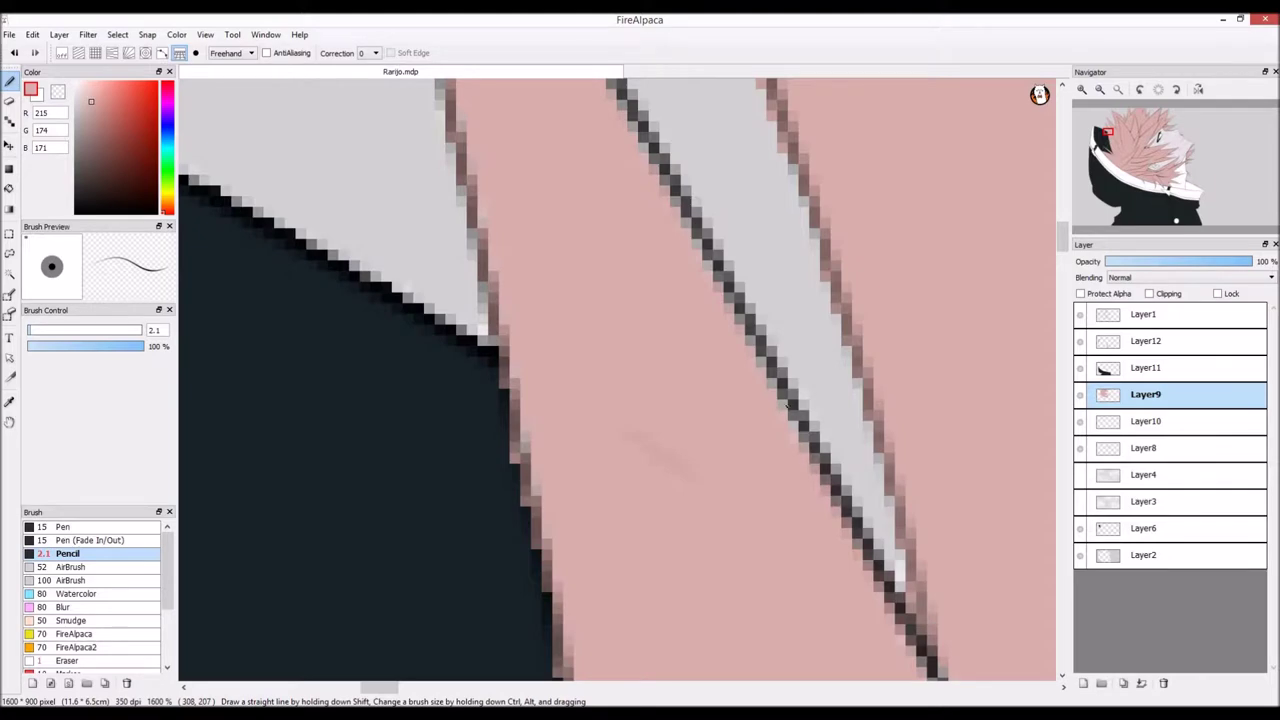
{"action": "scroll", "coordinate": [680, 230], "scroll_direction": "down", "scroll_amount": 5}
{"action": "scroll", "coordinate": [650, 197], "scroll_direction": "up", "scroll_amount": 5}
{"action": "scroll", "coordinate": [673, 370], "scroll_direction": "down", "scroll_amount": 1}
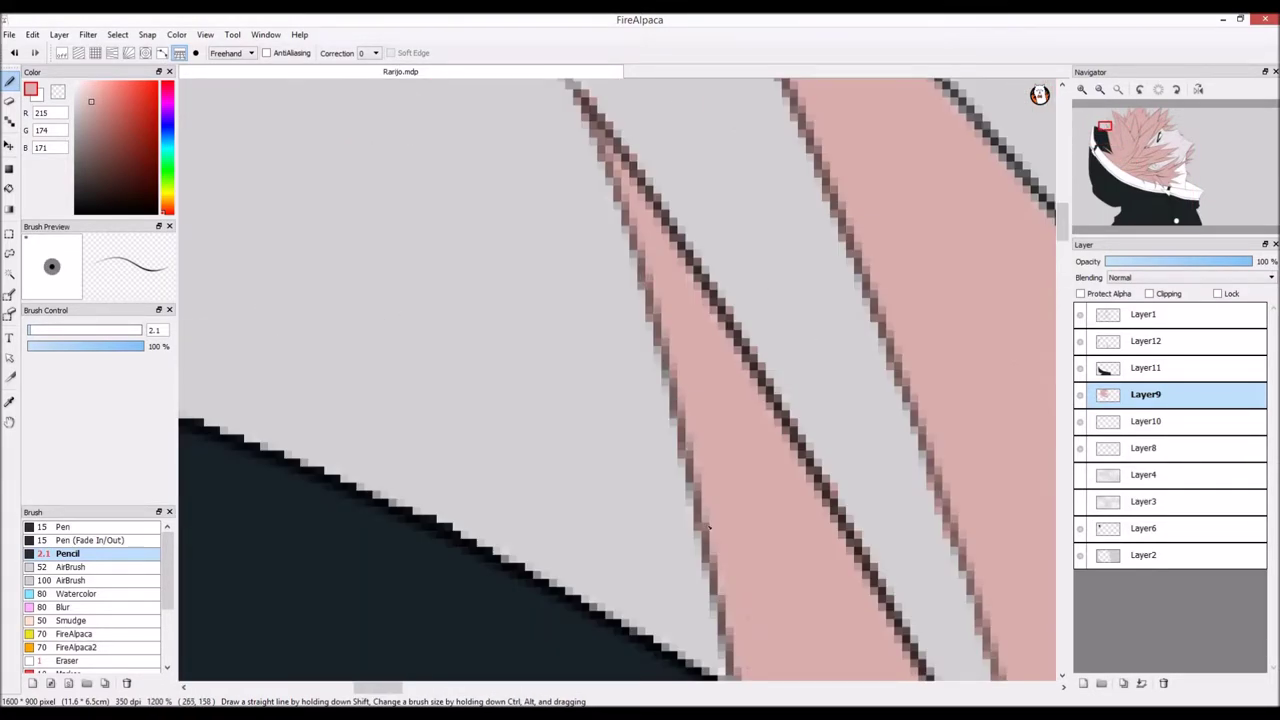
Step: Sample the dark hood interior colour RGB 26, 34, 40 and cover the fringe along the upper edge of the lower hair spike
{"action": "scroll", "coordinate": [707, 523], "scroll_direction": "down", "scroll_amount": 4}
{"action": "left_click_drag", "start_coordinate": [1063, 258], "coordinate": [1063, 325]}
{"action": "scroll", "coordinate": [825, 285], "scroll_direction": "up", "scroll_amount": 1}
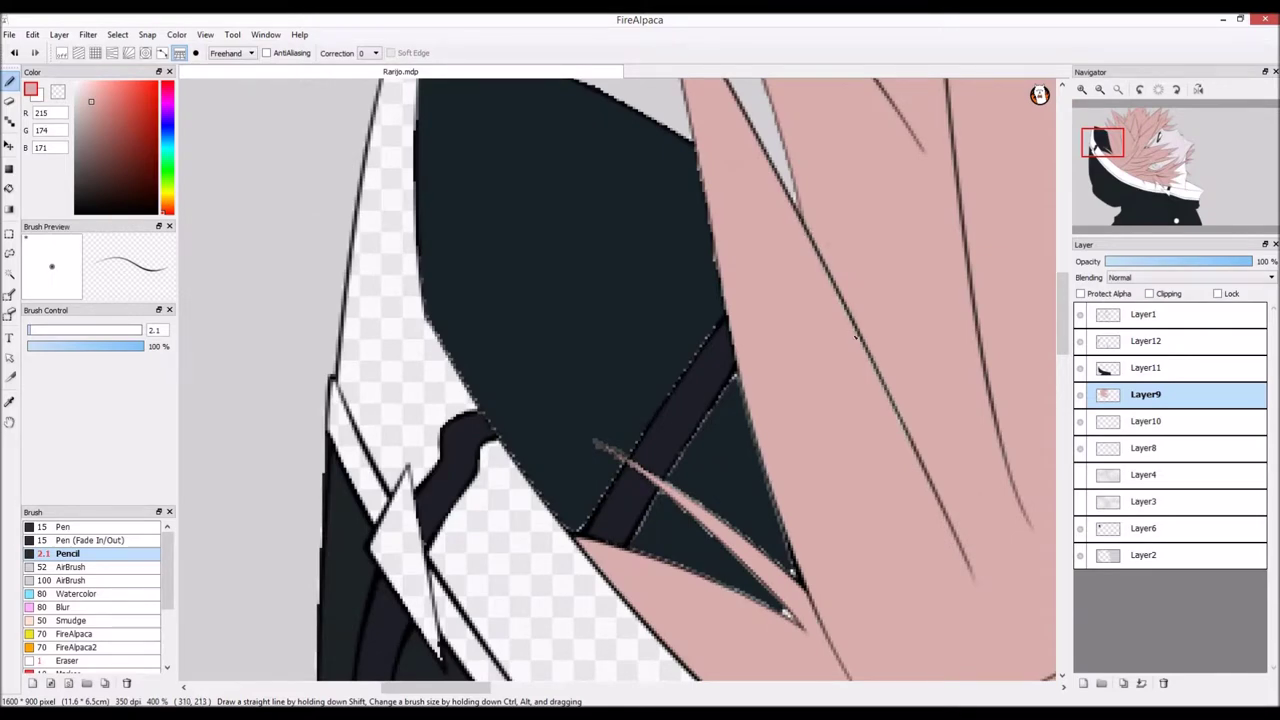
{"action": "scroll", "coordinate": [720, 633], "scroll_direction": "up", "scroll_amount": 3}
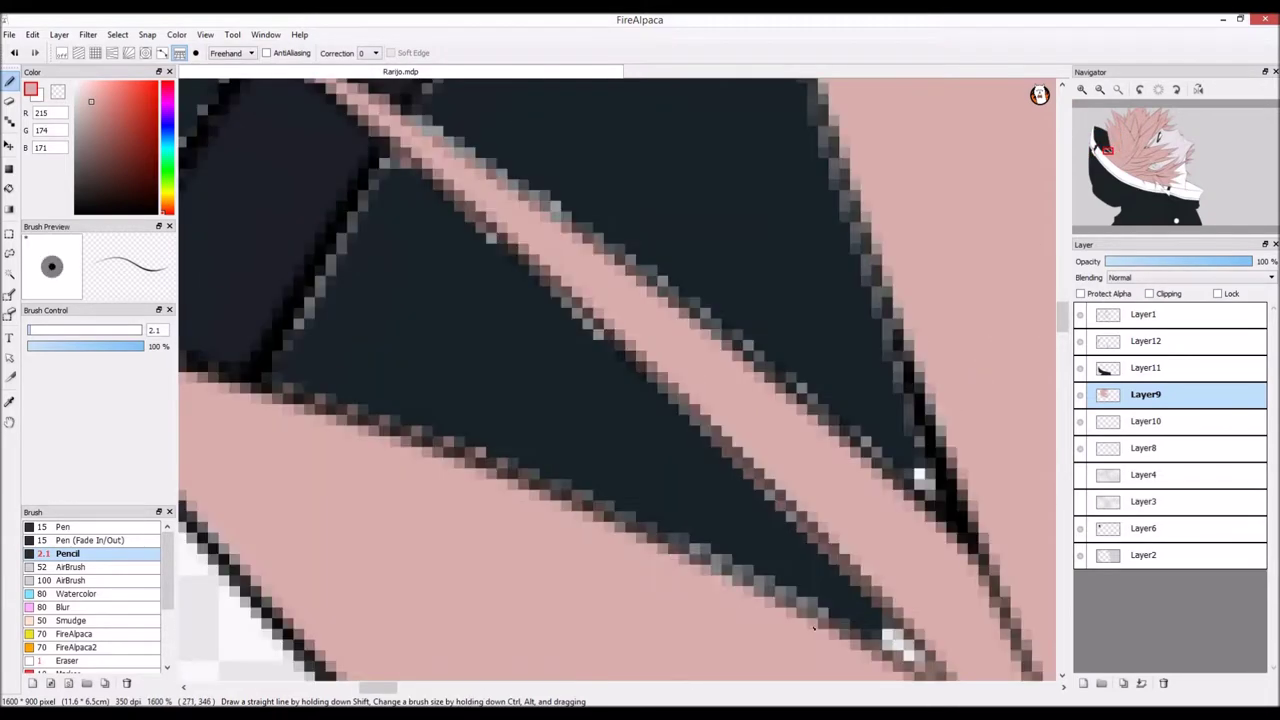
{"action": "scroll", "coordinate": [419, 461], "scroll_direction": "down", "scroll_amount": 2}
{"action": "scroll", "coordinate": [400, 458], "scroll_direction": "up", "scroll_amount": 2}
{"action": "left_click", "coordinate": [437, 317], "text": "alt"}
{"action": "mouse_move", "coordinate": [314, 382]}
{"action": "left_mouse_down"}
{"action": "mouse_move", "coordinate": [699, 535]}
{"action": "mouse_move", "coordinate": [956, 659]}
{"action": "mouse_move", "coordinate": [930, 627]}
{"action": "left_mouse_up"}
{"action": "scroll", "coordinate": [850, 592], "scroll_direction": "down", "scroll_amount": 3}
{"action": "scroll", "coordinate": [815, 584], "scroll_direction": "up", "scroll_amount": 4}
{"action": "left_click", "coordinate": [818, 606], "text": "alt"}
{"action": "left_click_drag", "start_coordinate": [822, 566], "coordinate": [843, 577]}
{"action": "left_click", "coordinate": [836, 545], "text": "alt"}
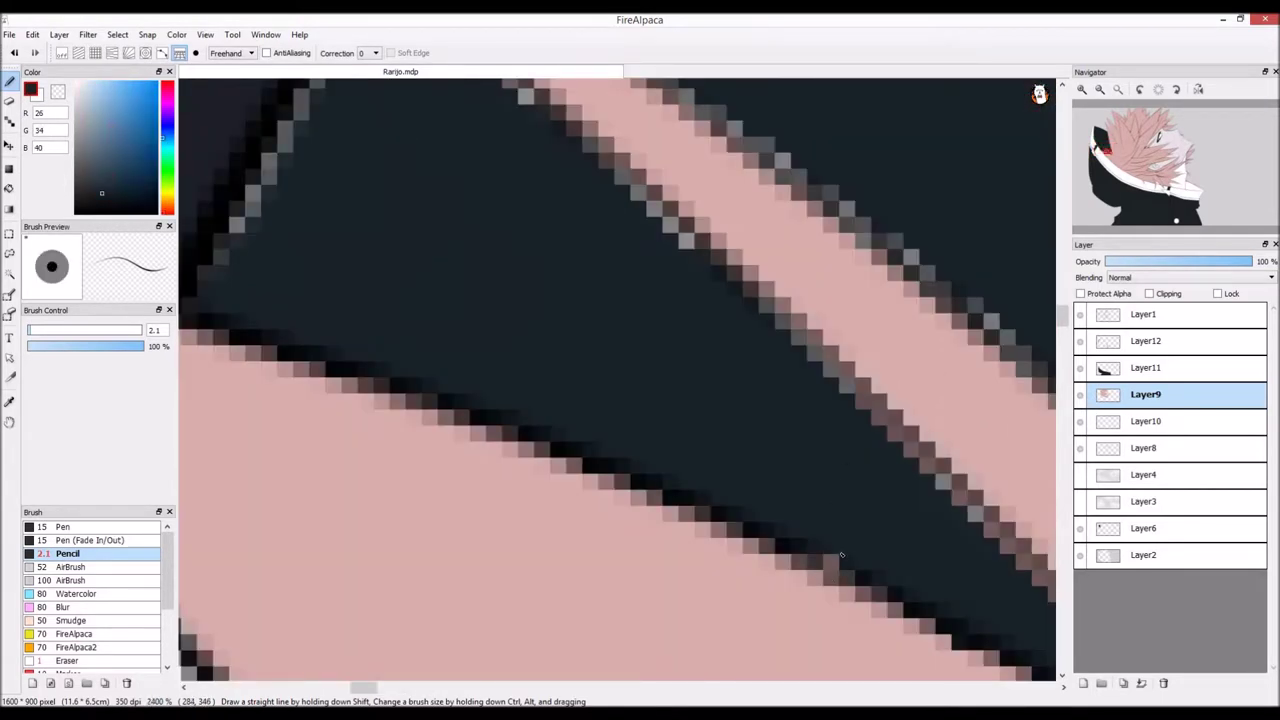
{"action": "left_click", "coordinate": [834, 561]}
Step: Cover the fringe along the cord and the thin strand's lower edge, touching up the strand's base with the sampled pink hair colour
{"action": "scroll", "coordinate": [762, 415], "scroll_direction": "down", "scroll_amount": 3}
{"action": "scroll", "coordinate": [571, 347], "scroll_direction": "up", "scroll_amount": 3}
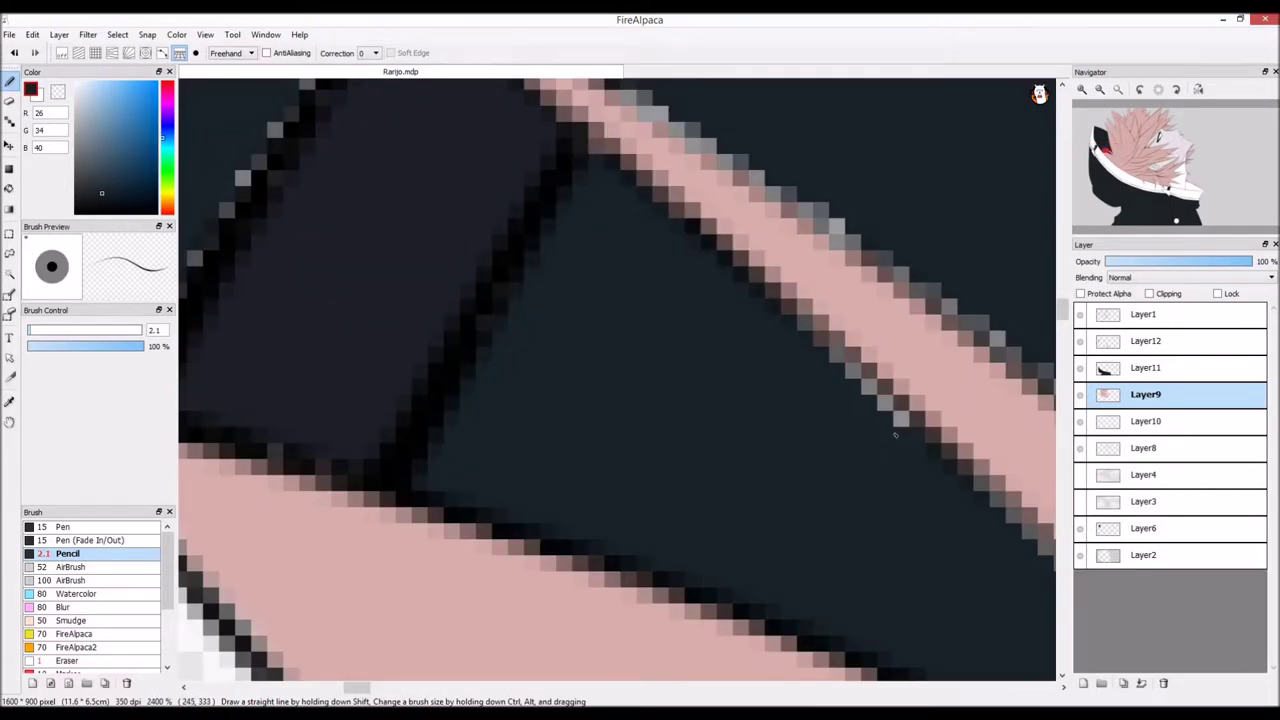
{"action": "scroll", "coordinate": [674, 243], "scroll_direction": "down", "scroll_amount": 2}
{"action": "mouse_move", "coordinate": [931, 476]}
{"action": "left_mouse_down"}
{"action": "mouse_move", "coordinate": [1048, 583]}
{"action": "mouse_move", "coordinate": [664, 597]}
{"action": "left_mouse_up"}
{"action": "scroll", "coordinate": [1048, 590], "scroll_direction": "down", "scroll_amount": 2}
{"action": "scroll", "coordinate": [667, 597], "scroll_direction": "up", "scroll_amount": 5}
{"action": "left_click", "coordinate": [643, 535], "text": "alt"}
{"action": "left_click_drag", "start_coordinate": [611, 541], "coordinate": [596, 514]}
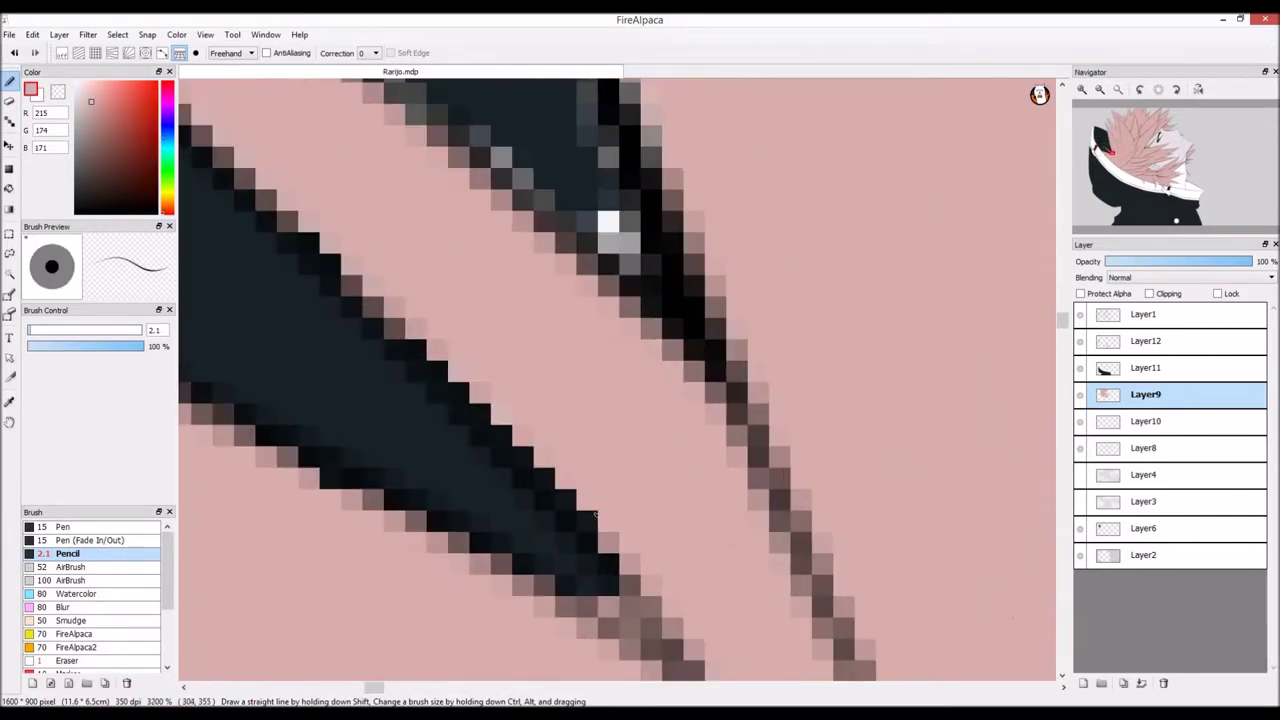
{"action": "scroll", "coordinate": [596, 443], "scroll_direction": "down", "scroll_amount": 2}
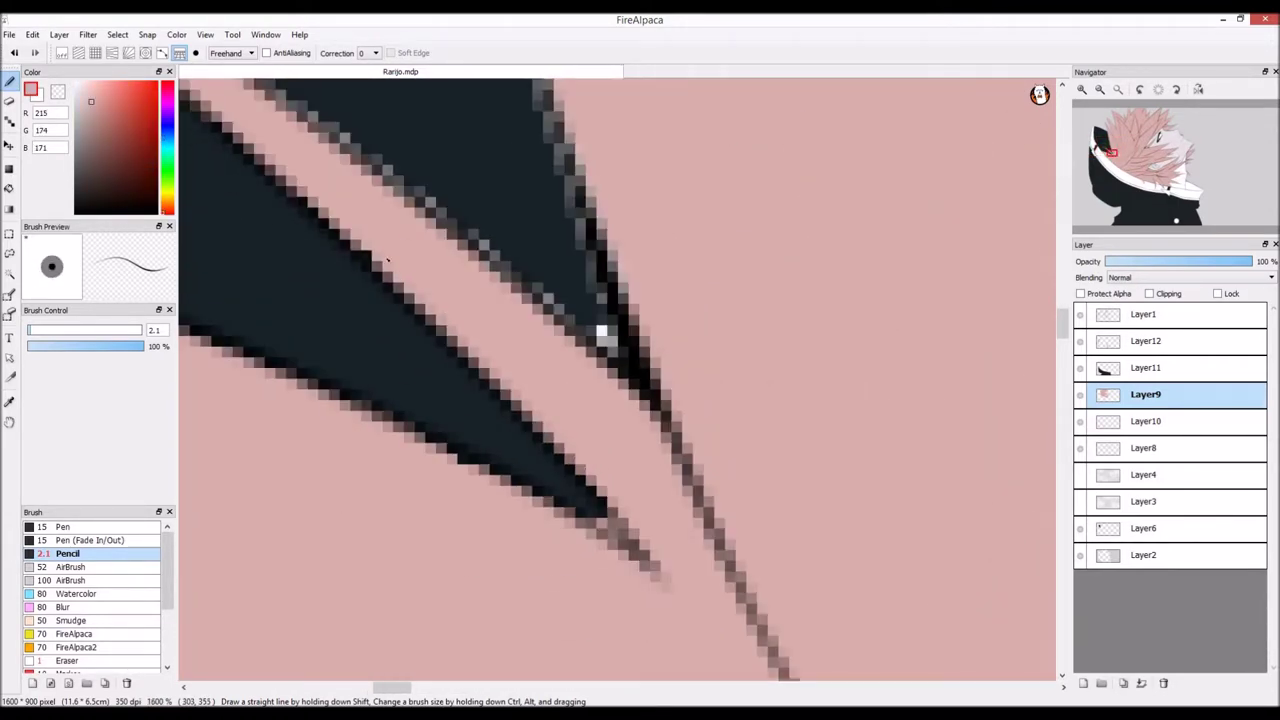
Step: Paint RGB 26, 34, 40 over the light pixels where the thin strand meets the larger hair spike, and resample the pink hair colour
{"action": "scroll", "coordinate": [388, 260], "scroll_direction": "down", "scroll_amount": 5}
{"action": "scroll", "coordinate": [392, 254], "scroll_direction": "up", "scroll_amount": 7}
{"action": "right_click", "coordinate": [779, 490]}
{"action": "mouse_move", "coordinate": [794, 524]}
{"action": "left_mouse_down"}
{"action": "mouse_move", "coordinate": [815, 564]}
{"action": "mouse_move", "coordinate": [774, 398]}
{"action": "left_mouse_up"}
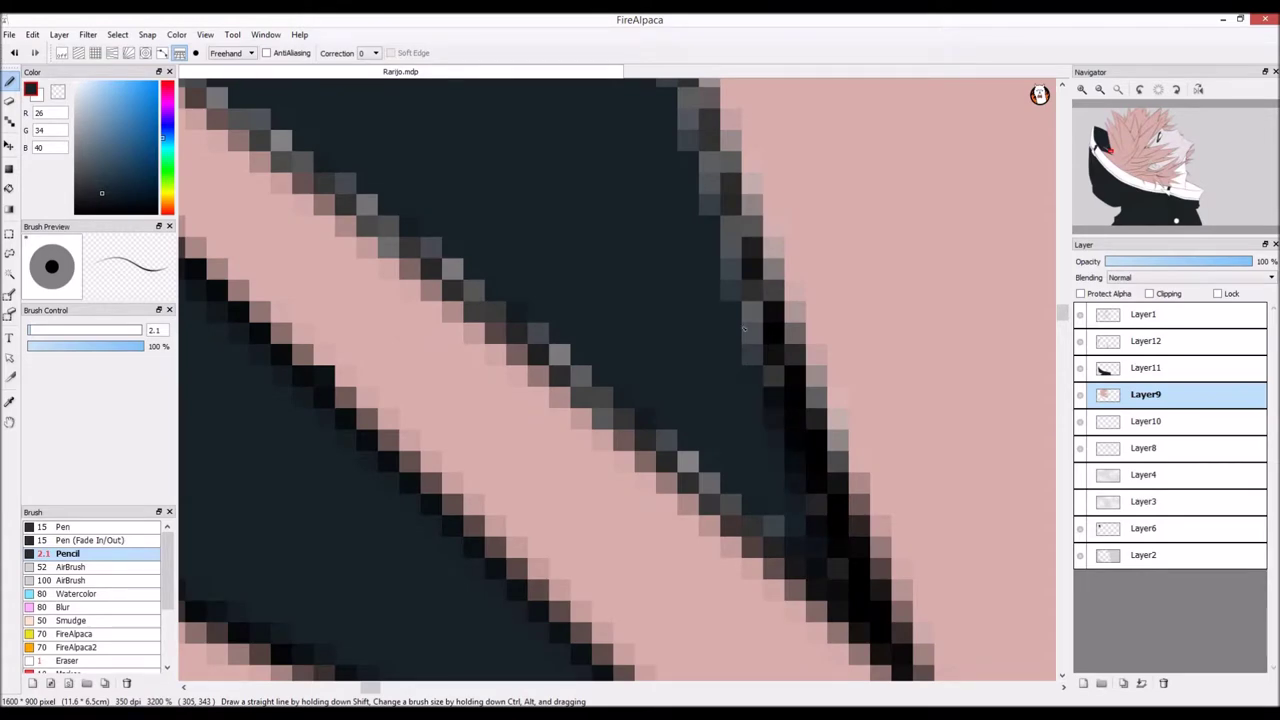
{"action": "scroll", "coordinate": [731, 171], "scroll_direction": "down", "scroll_amount": 3}
{"action": "scroll", "coordinate": [576, 597], "scroll_direction": "up", "scroll_amount": 1}
{"action": "left_click", "coordinate": [576, 597], "text": "alt"}
{"action": "scroll", "coordinate": [490, 350], "scroll_direction": "down", "scroll_amount": 3}
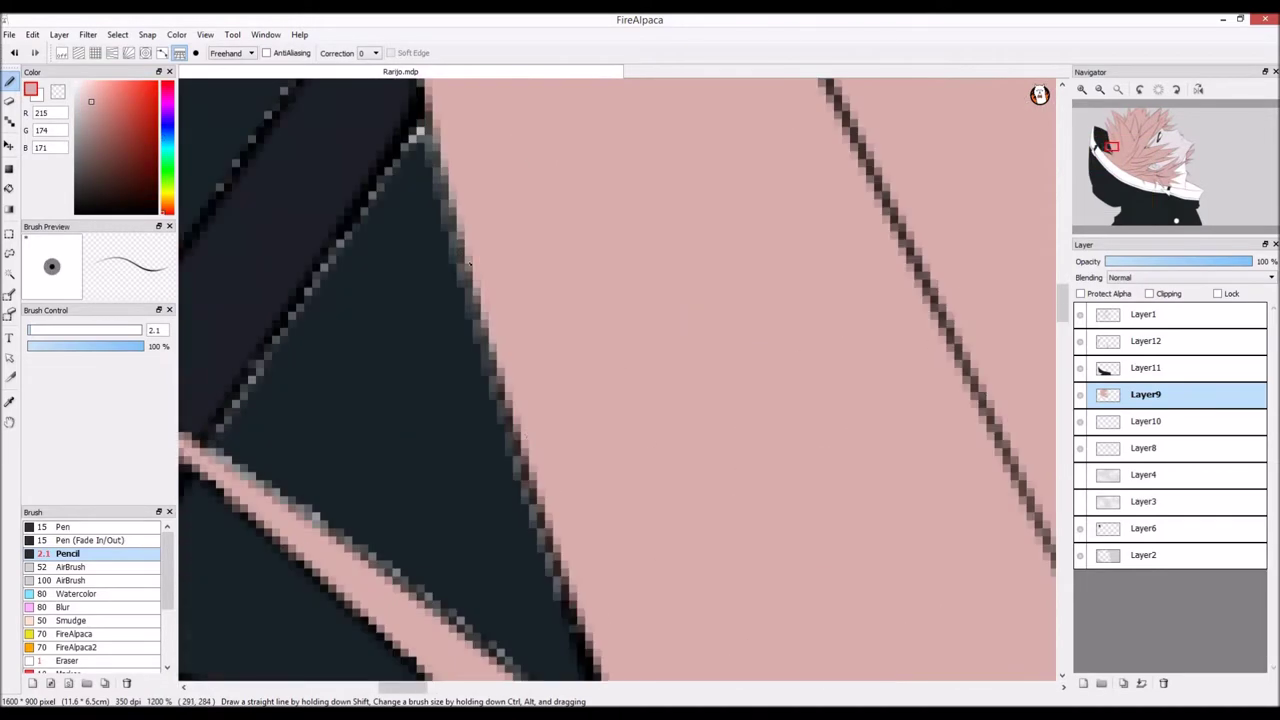
{"action": "scroll", "coordinate": [518, 437], "scroll_direction": "down", "scroll_amount": 3}
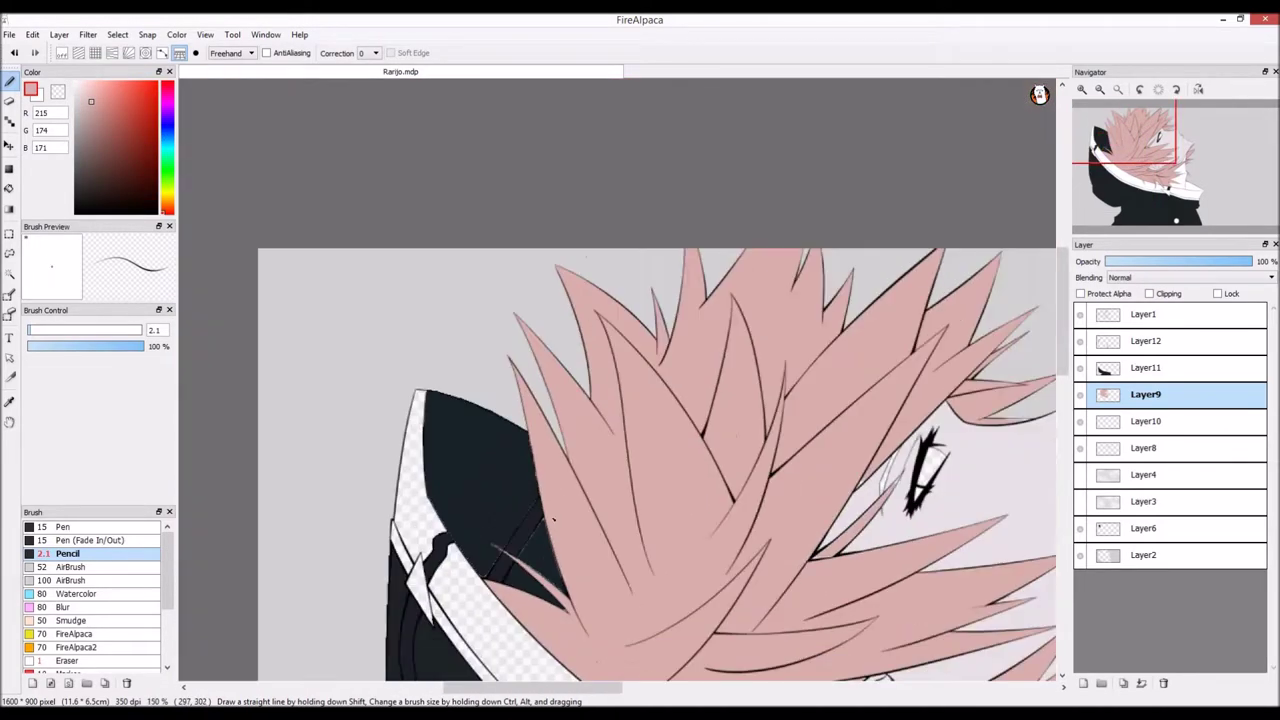
Step: Sample RGB 26, 34, 40, switch to Layer6 and cover the fringe along the cord's upper edge inside the hood
{"action": "scroll", "coordinate": [591, 537], "scroll_direction": "up", "scroll_amount": 5}
{"action": "left_click", "coordinate": [540, 600], "text": "alt"}
{"action": "left_click", "coordinate": [1143, 528]}
{"action": "left_click_drag", "start_coordinate": [1062, 248], "coordinate": [1062, 270]}
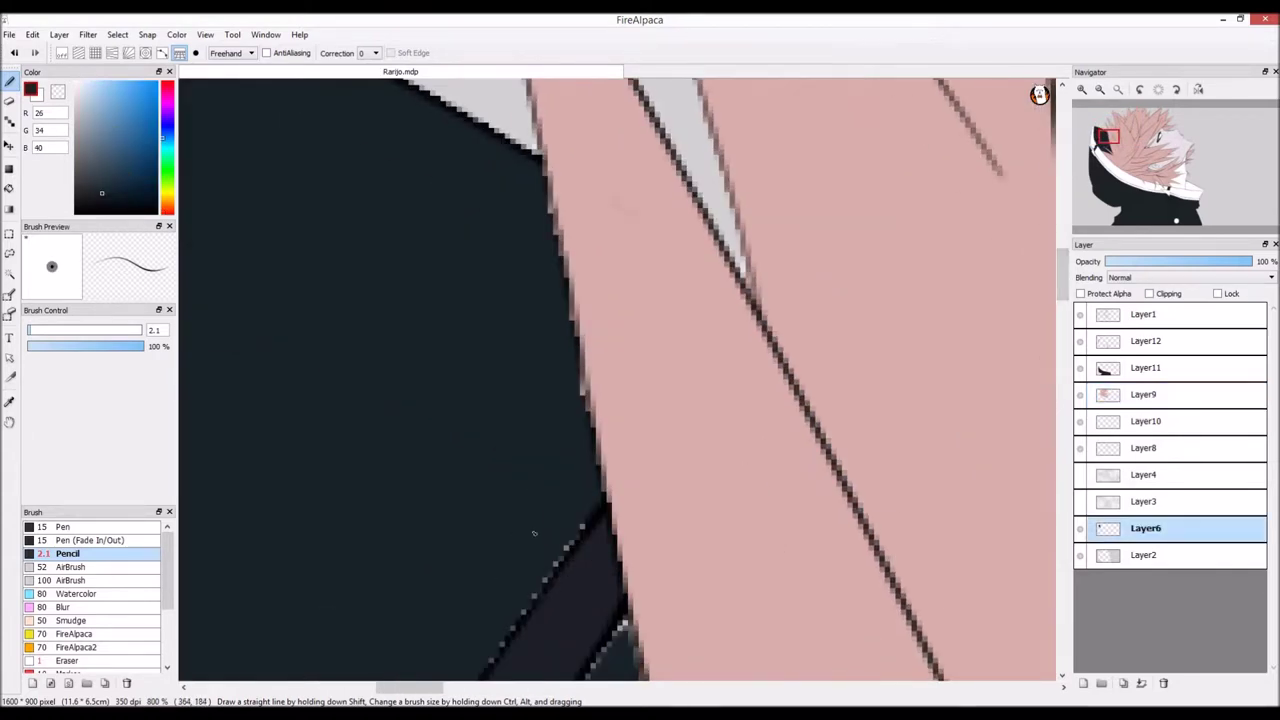
{"action": "scroll", "coordinate": [540, 534], "scroll_direction": "up", "scroll_amount": 2}
{"action": "left_click_drag", "start_coordinate": [642, 516], "coordinate": [547, 645]}
{"action": "left_click_drag", "start_coordinate": [1061, 282], "coordinate": [1061, 298]}
{"action": "mouse_move", "coordinate": [722, 265]}
{"action": "left_mouse_down"}
{"action": "mouse_move", "coordinate": [535, 553]}
{"action": "mouse_move", "coordinate": [576, 493]}
{"action": "left_mouse_up"}
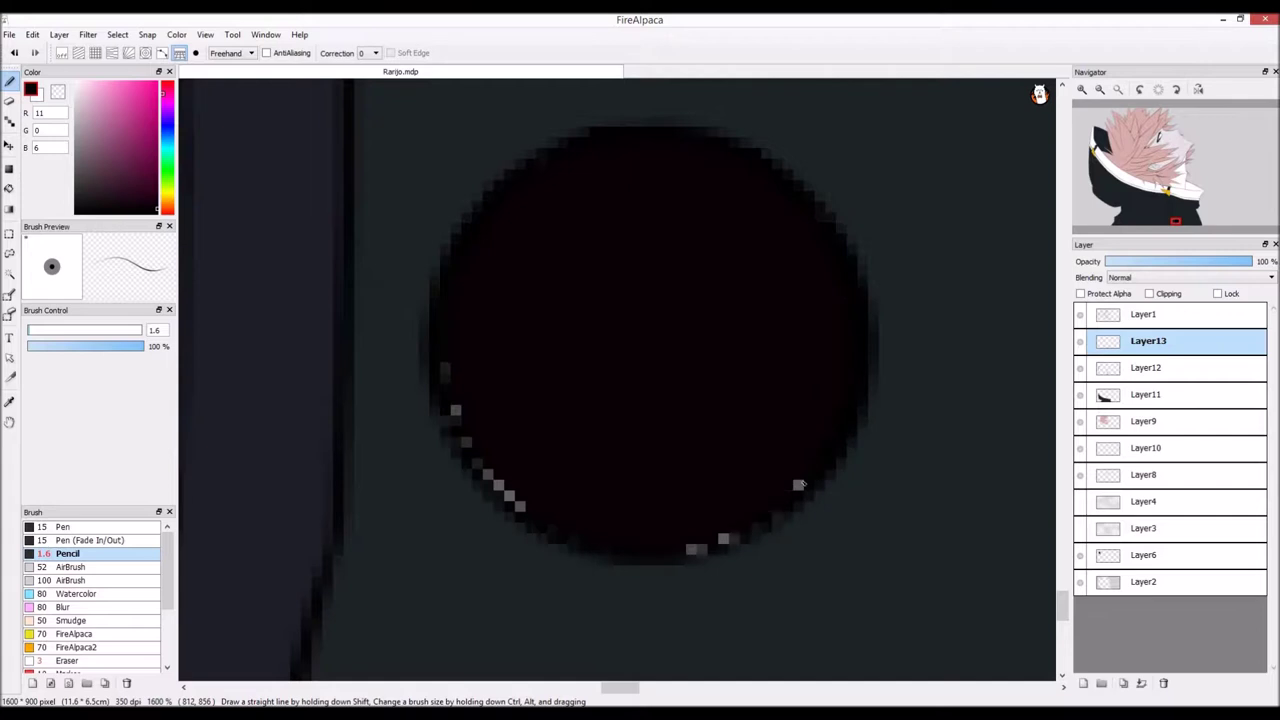
Step: Paint RGB 11, 0, 6 on Layer13 over the fringe along both edges of the black band at the back of the collar
{"action": "scroll", "coordinate": [750, 497], "scroll_direction": "down", "scroll_amount": 5}
{"action": "scroll", "coordinate": [572, 468], "scroll_direction": "up", "scroll_amount": 5}
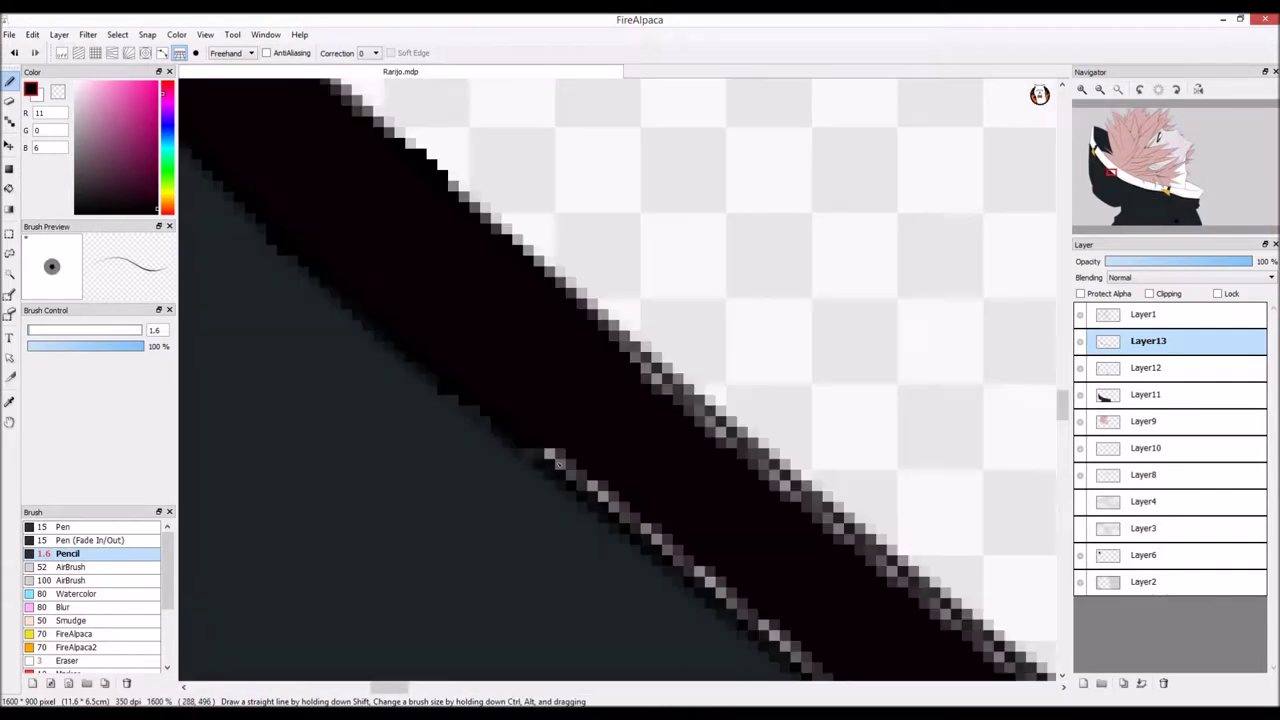
{"action": "left_click_drag", "start_coordinate": [644, 526], "coordinate": [719, 595]}
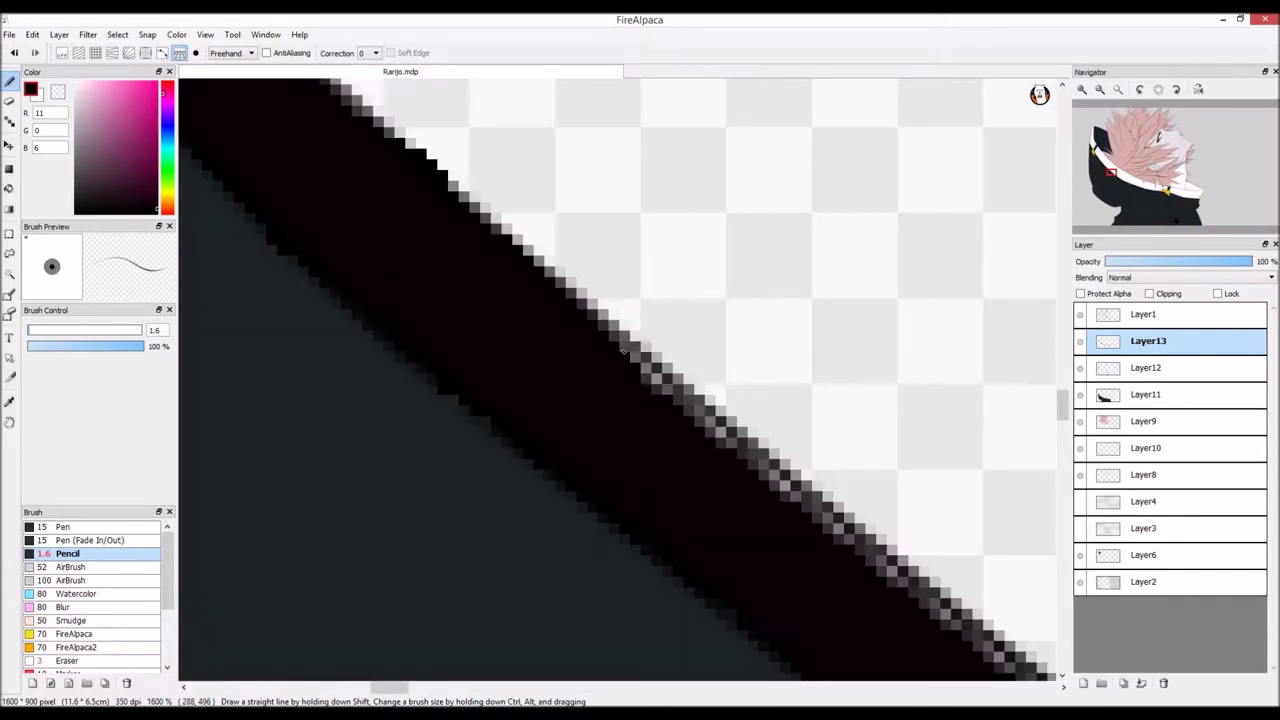
{"action": "left_click_drag", "start_coordinate": [650, 391], "coordinate": [934, 608]}
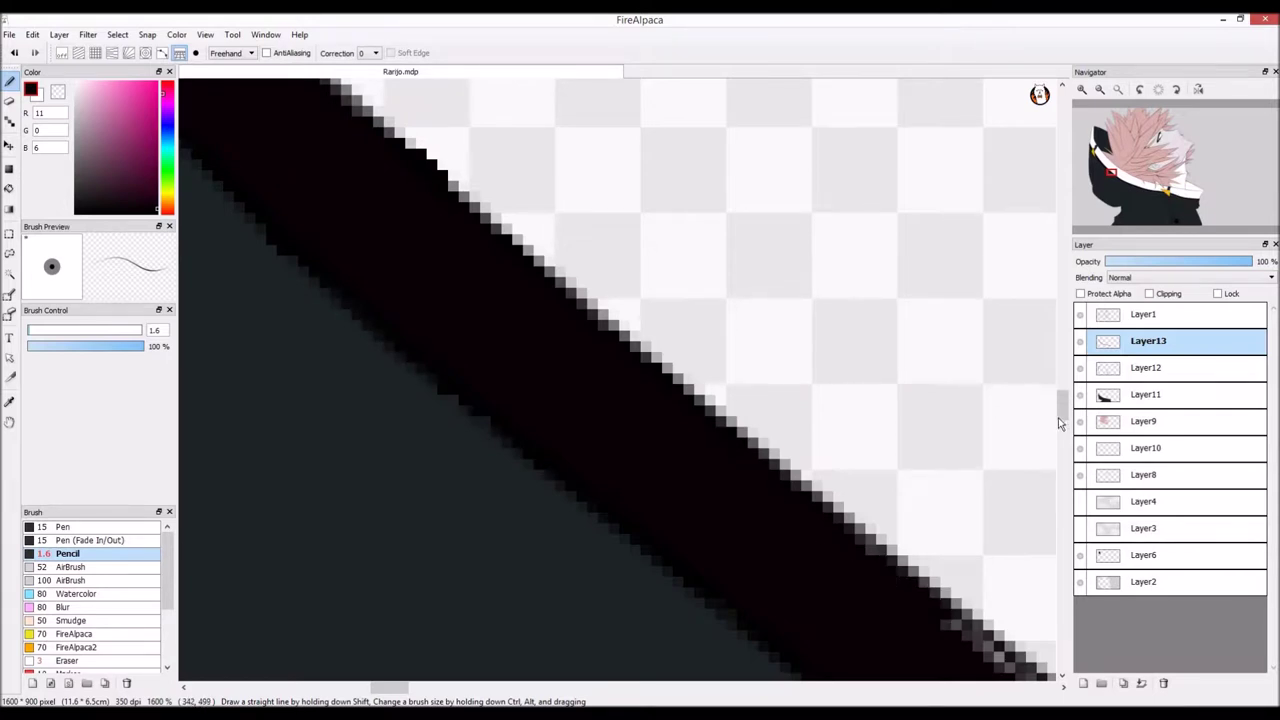
{"action": "left_click_drag", "start_coordinate": [1061, 416], "coordinate": [1062, 433]}
{"action": "left_click_drag", "start_coordinate": [857, 391], "coordinate": [994, 502]}
{"action": "left_click_drag", "start_coordinate": [920, 447], "coordinate": [938, 462]}
Step: Cover the fringe on both edges of the black band further down, where the collar starts to curve forward
{"action": "left_click_drag", "start_coordinate": [409, 689], "coordinate": [433, 690]}
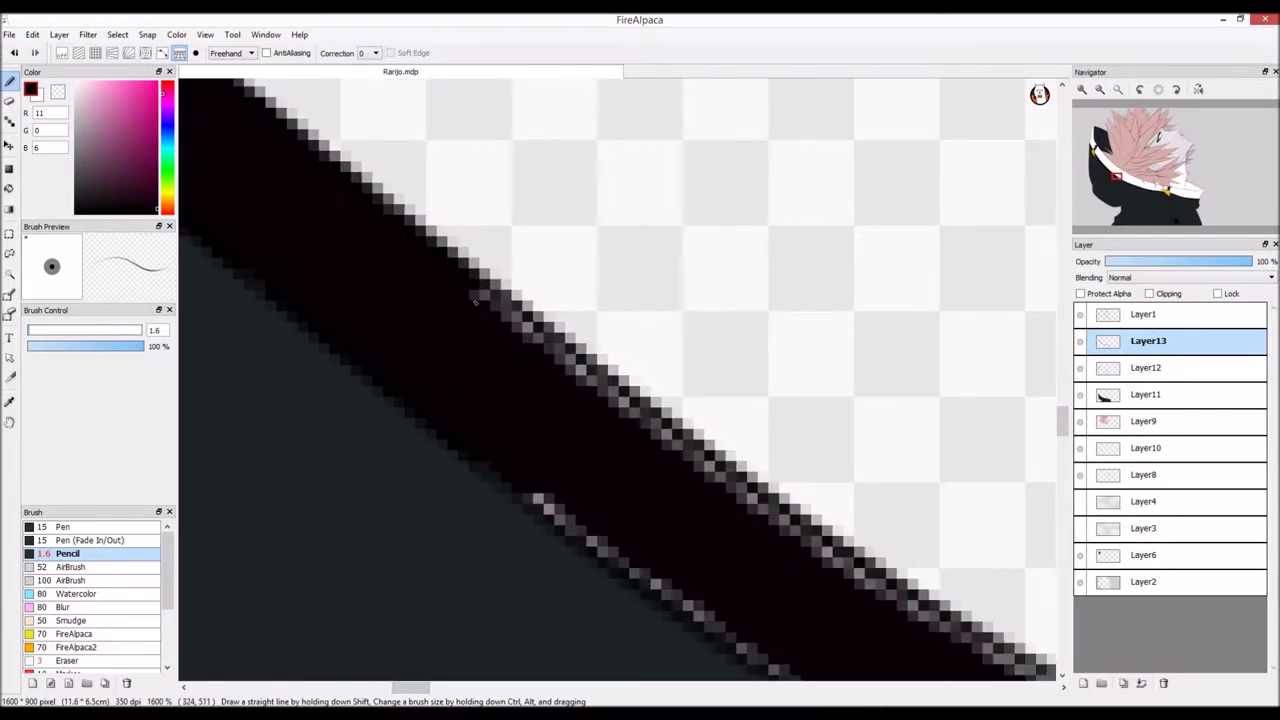
{"action": "left_click_drag", "start_coordinate": [801, 531], "coordinate": [460, 283]}
{"action": "left_click_drag", "start_coordinate": [528, 499], "coordinate": [785, 672]}
{"action": "left_click_drag", "start_coordinate": [1060, 427], "coordinate": [1060, 440]}
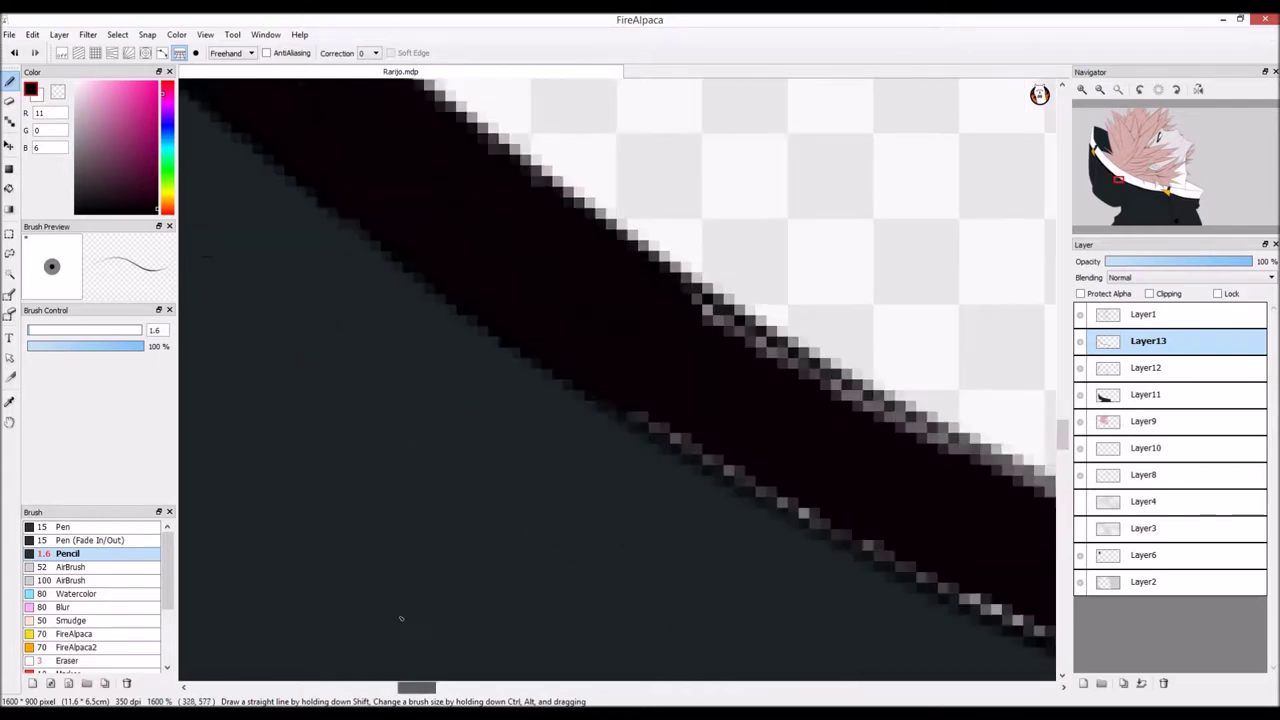
{"action": "left_click_drag", "start_coordinate": [425, 689], "coordinate": [447, 689]}
{"action": "left_click_drag", "start_coordinate": [285, 418], "coordinate": [490, 530]}
{"action": "left_click_drag", "start_coordinate": [348, 299], "coordinate": [549, 423]}
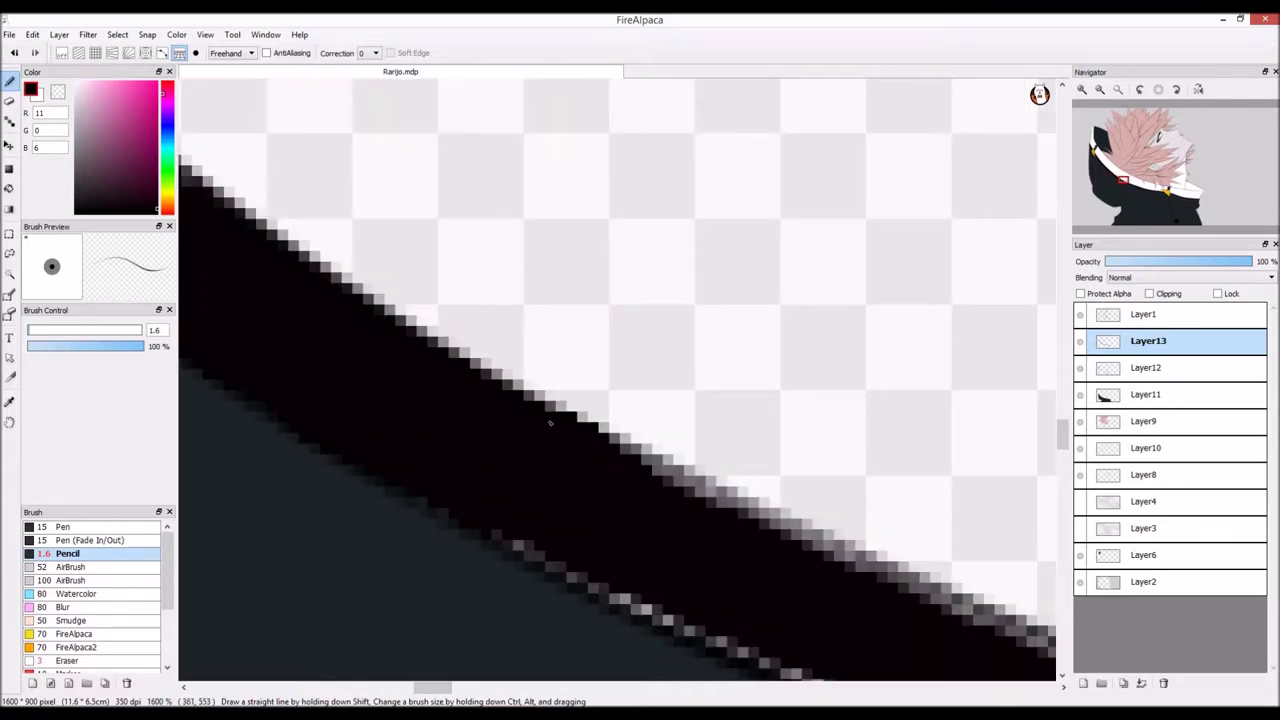
{"action": "left_click_drag", "start_coordinate": [878, 578], "coordinate": [1022, 644]}
{"action": "left_click_drag", "start_coordinate": [812, 678], "coordinate": [496, 534]}
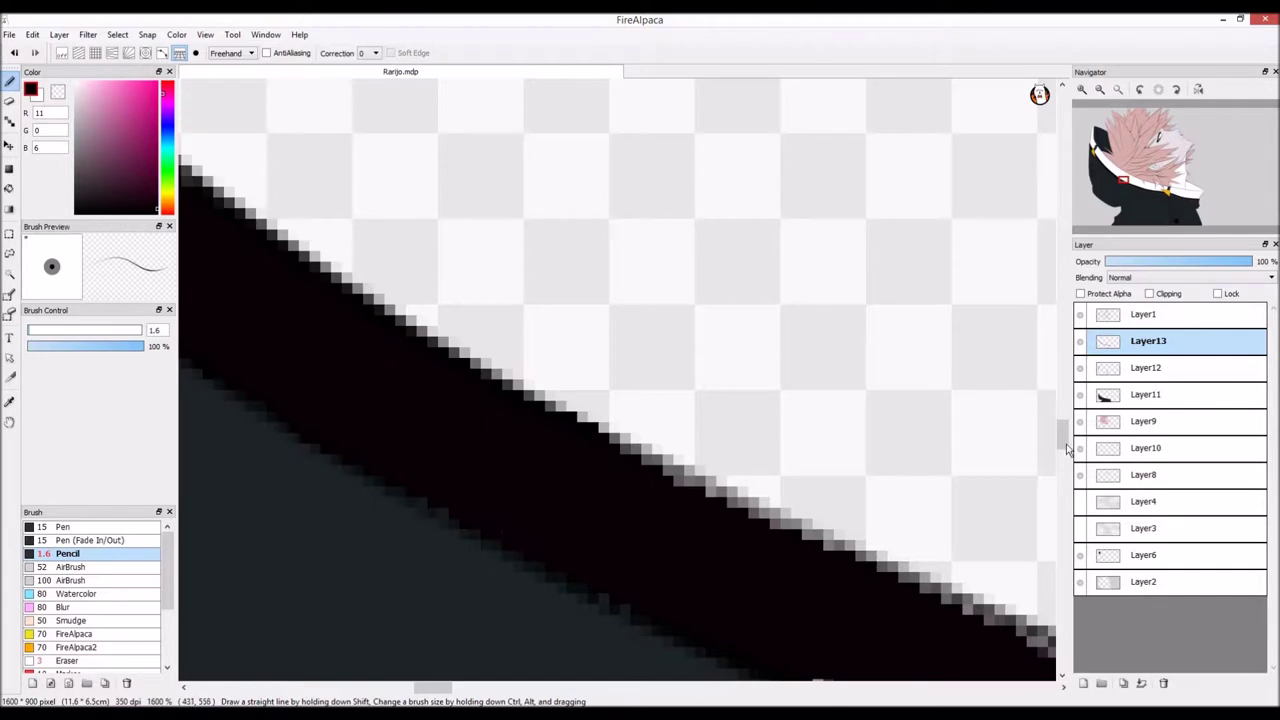
Step: Paint over the light pixels on the upper and lower edges of the collar band's middle stretch
{"action": "left_click_drag", "start_coordinate": [1064, 442], "coordinate": [1064, 454]}
{"action": "left_click_drag", "start_coordinate": [800, 460], "coordinate": [998, 550]}
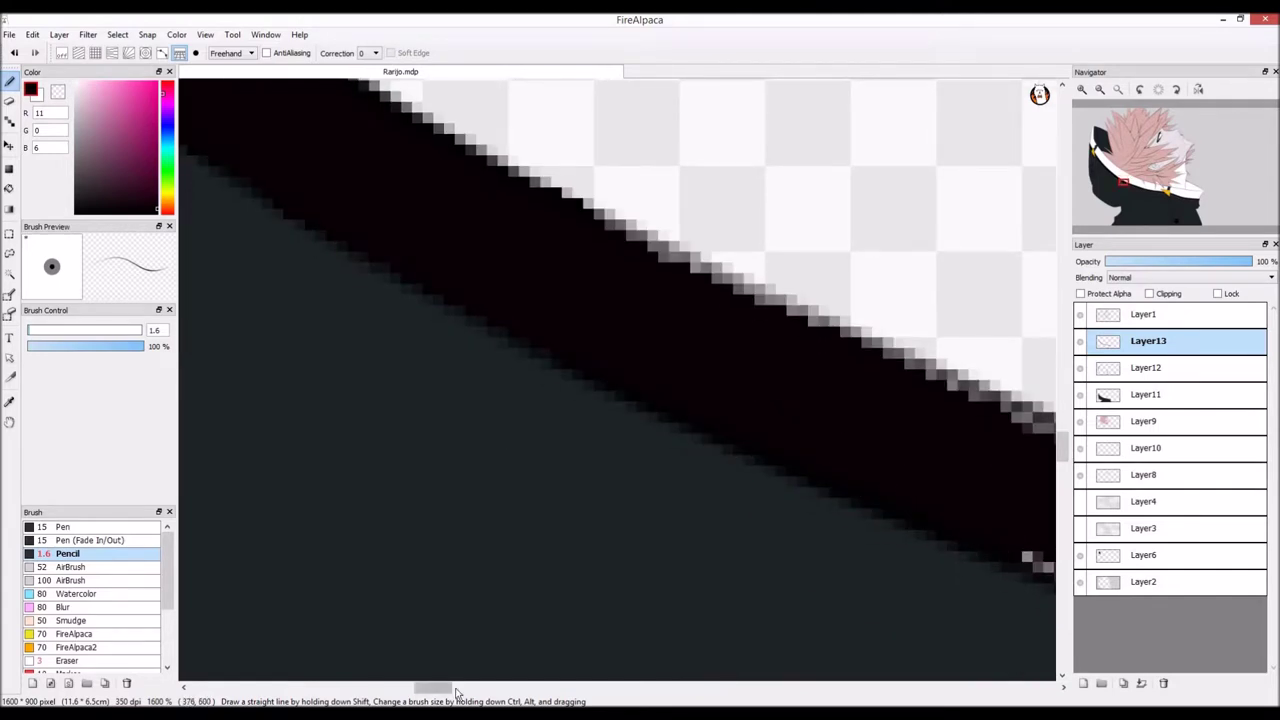
{"action": "left_click_drag", "start_coordinate": [452, 690], "coordinate": [476, 690]}
{"action": "mouse_move", "coordinate": [436, 384]}
{"action": "left_mouse_down"}
{"action": "mouse_move", "coordinate": [836, 556]}
{"action": "mouse_move", "coordinate": [984, 597]}
{"action": "left_mouse_up"}
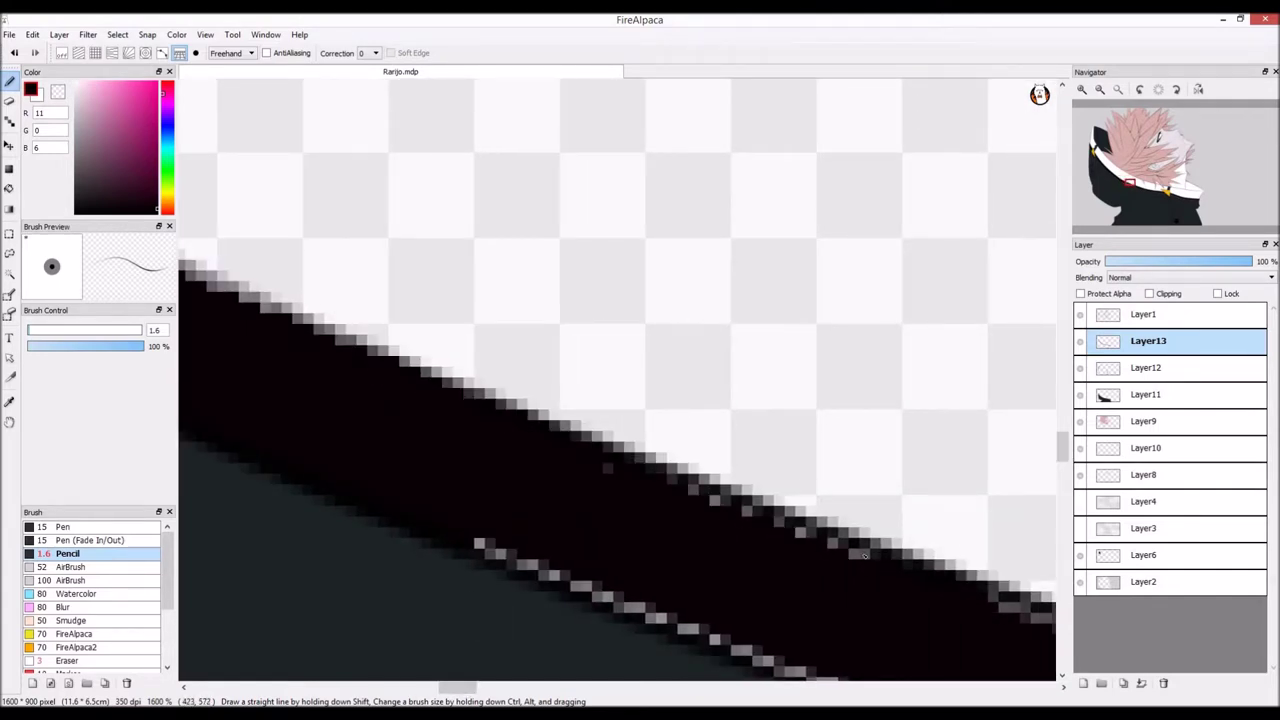
{"action": "mouse_move", "coordinate": [478, 533]}
{"action": "left_mouse_down"}
{"action": "mouse_move", "coordinate": [804, 672]}
{"action": "mouse_move", "coordinate": [574, 580]}
{"action": "left_mouse_up"}
{"action": "mouse_move", "coordinate": [811, 676]}
{"action": "left_mouse_down"}
{"action": "mouse_move", "coordinate": [797, 457]}
{"action": "mouse_move", "coordinate": [960, 512]}
{"action": "left_mouse_up"}
{"action": "left_click_drag", "start_coordinate": [855, 484], "coordinate": [1050, 548]}
Step: Cover the fringe along the flatter stretch of the black band leading towards the hanging hair strands
{"action": "scroll", "coordinate": [1000, 540], "scroll_direction": "up", "scroll_amount": 3}
{"action": "left_click_drag", "start_coordinate": [442, 354], "coordinate": [1040, 565]}
{"action": "mouse_move", "coordinate": [703, 448]}
{"action": "left_mouse_down"}
{"action": "mouse_move", "coordinate": [529, 534]}
{"action": "mouse_move", "coordinate": [784, 615]}
{"action": "left_mouse_up"}
{"action": "left_click_drag", "start_coordinate": [1063, 455], "coordinate": [1063, 470]}
{"action": "left_click_drag", "start_coordinate": [490, 689], "coordinate": [509, 689]}
{"action": "left_click_drag", "start_coordinate": [446, 379], "coordinate": [836, 494]}
{"action": "left_click_drag", "start_coordinate": [637, 300], "coordinate": [618, 284]}
{"action": "left_click_drag", "start_coordinate": [838, 498], "coordinate": [880, 511]}
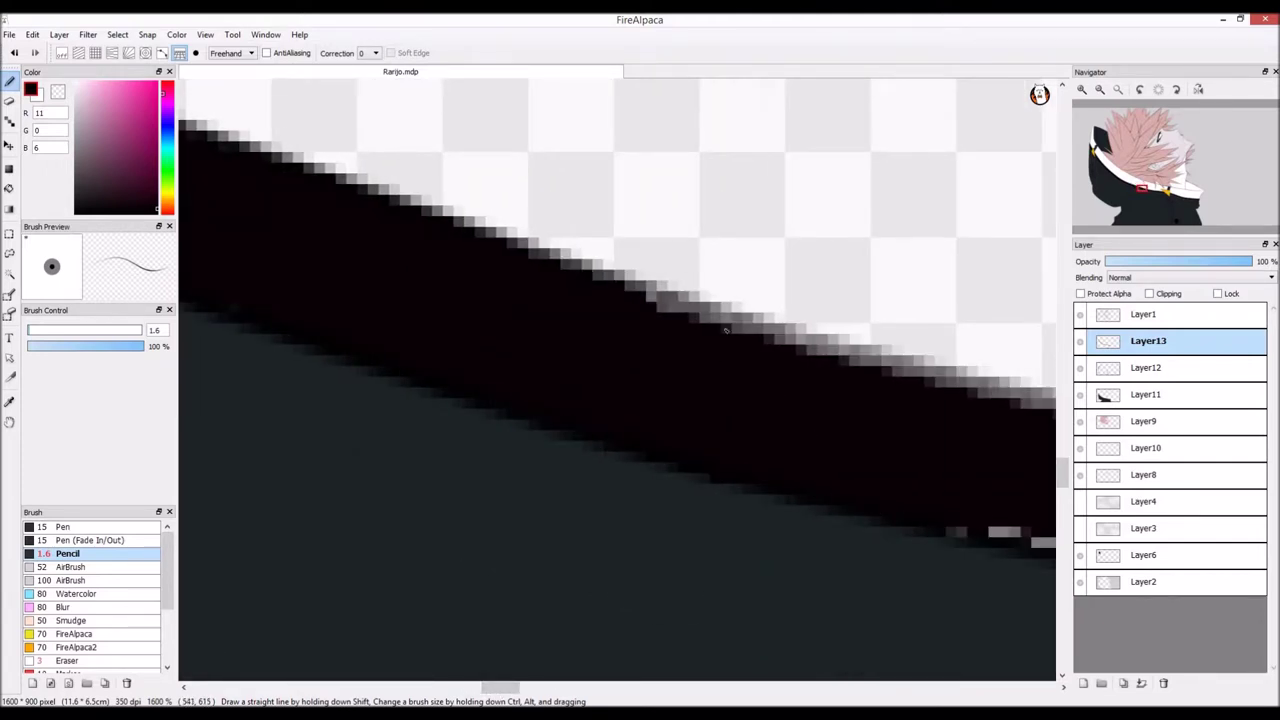
{"action": "left_click_drag", "start_coordinate": [727, 331], "coordinate": [953, 384]}
Step: Cover the fringe on both edges of the black band beneath the hanging hair strands
{"action": "left_click_drag", "start_coordinate": [506, 688], "coordinate": [537, 688]}
{"action": "left_click_drag", "start_coordinate": [270, 530], "coordinate": [712, 612]}
{"action": "left_click_drag", "start_coordinate": [449, 440], "coordinate": [811, 506]}
{"action": "left_click_drag", "start_coordinate": [890, 510], "coordinate": [842, 541]}
{"action": "scroll", "coordinate": [854, 520], "scroll_direction": "down", "scroll_amount": 3}
Step: Switch to Layer9, sample the pink hair colour, undo the last stroke and cover the fringe along the long hanging strand's front edge
{"action": "left_click", "coordinate": [1146, 421]}
{"action": "right_click", "coordinate": [865, 270]}
{"action": "scroll", "coordinate": [865, 270], "scroll_direction": "down", "scroll_amount": 2}
{"action": "scroll", "coordinate": [866, 270], "scroll_direction": "up", "scroll_amount": 2}
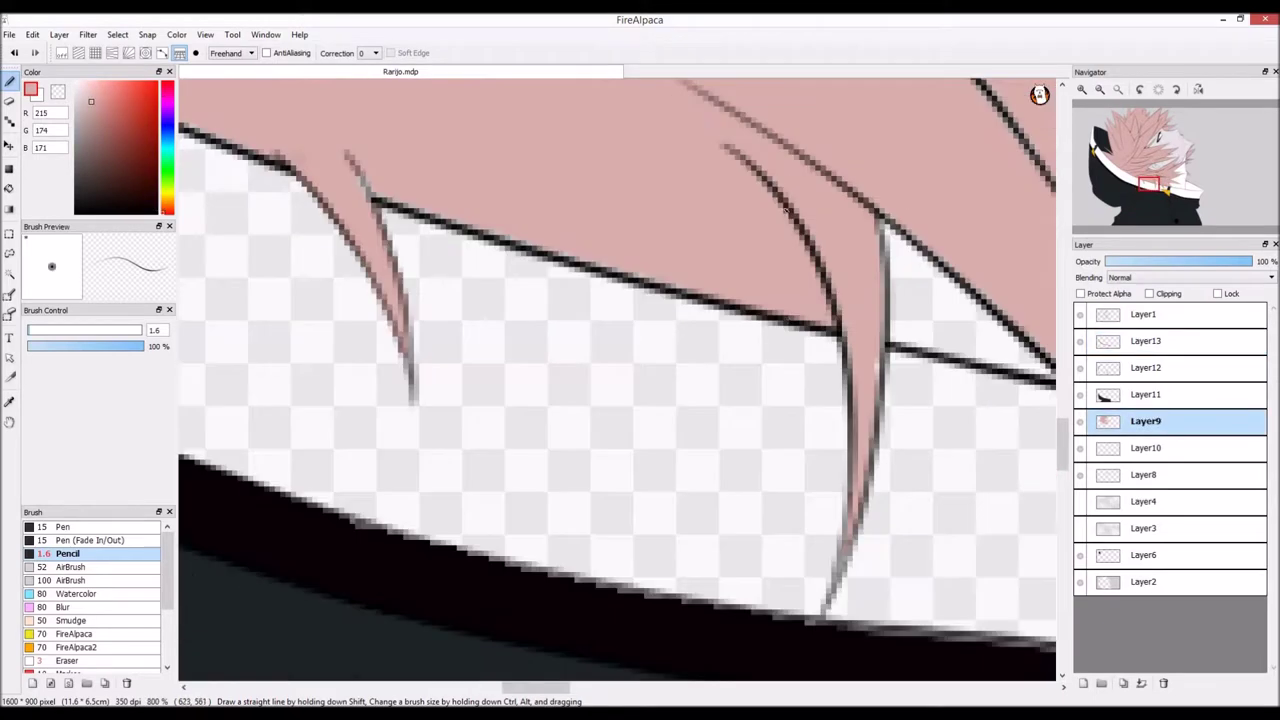
{"action": "left_click_drag", "start_coordinate": [1062, 438], "coordinate": [1062, 448]}
{"action": "left_click", "coordinate": [14, 53]}
{"action": "left_click_drag", "start_coordinate": [928, 526], "coordinate": [950, 165]}
{"action": "scroll", "coordinate": [948, 165], "scroll_direction": "up", "scroll_amount": 1}
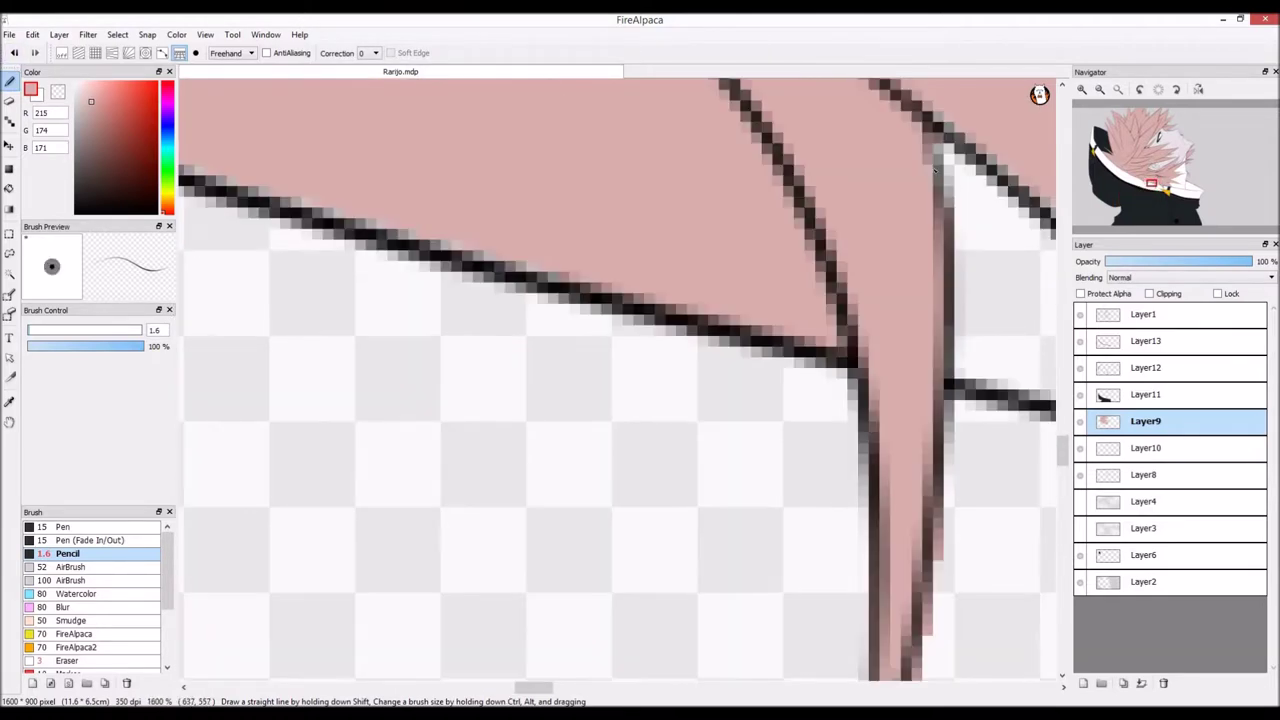
{"action": "scroll", "coordinate": [946, 226], "scroll_direction": "down", "scroll_amount": 4}
{"action": "scroll", "coordinate": [800, 305], "scroll_direction": "up", "scroll_amount": 3}
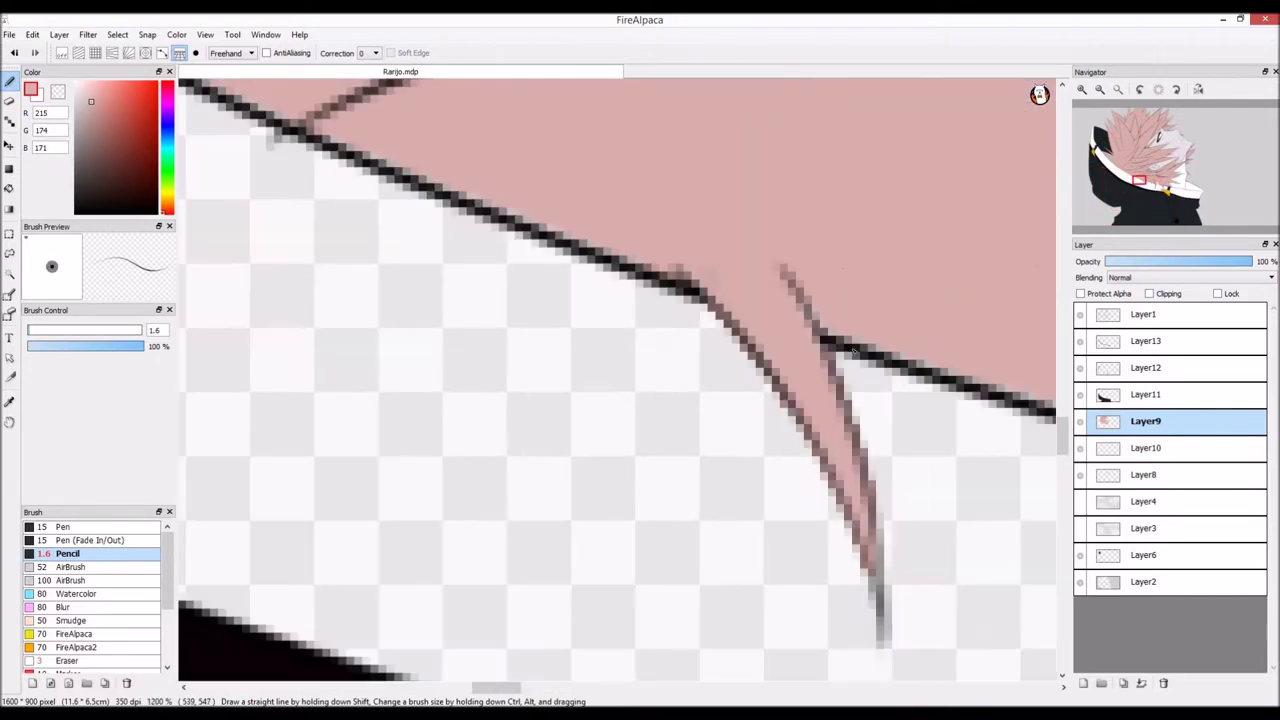
Step: Sample the band colour RGB 11, 0, 6 and cover the fringe on its lower edge below the long strand's tip
{"action": "scroll", "coordinate": [834, 341], "scroll_direction": "down", "scroll_amount": 4}
{"action": "left_click_drag", "start_coordinate": [720, 509], "coordinate": [535, 515]}
{"action": "scroll", "coordinate": [880, 505], "scroll_direction": "up", "scroll_amount": 2}
{"action": "right_click", "coordinate": [554, 383]}
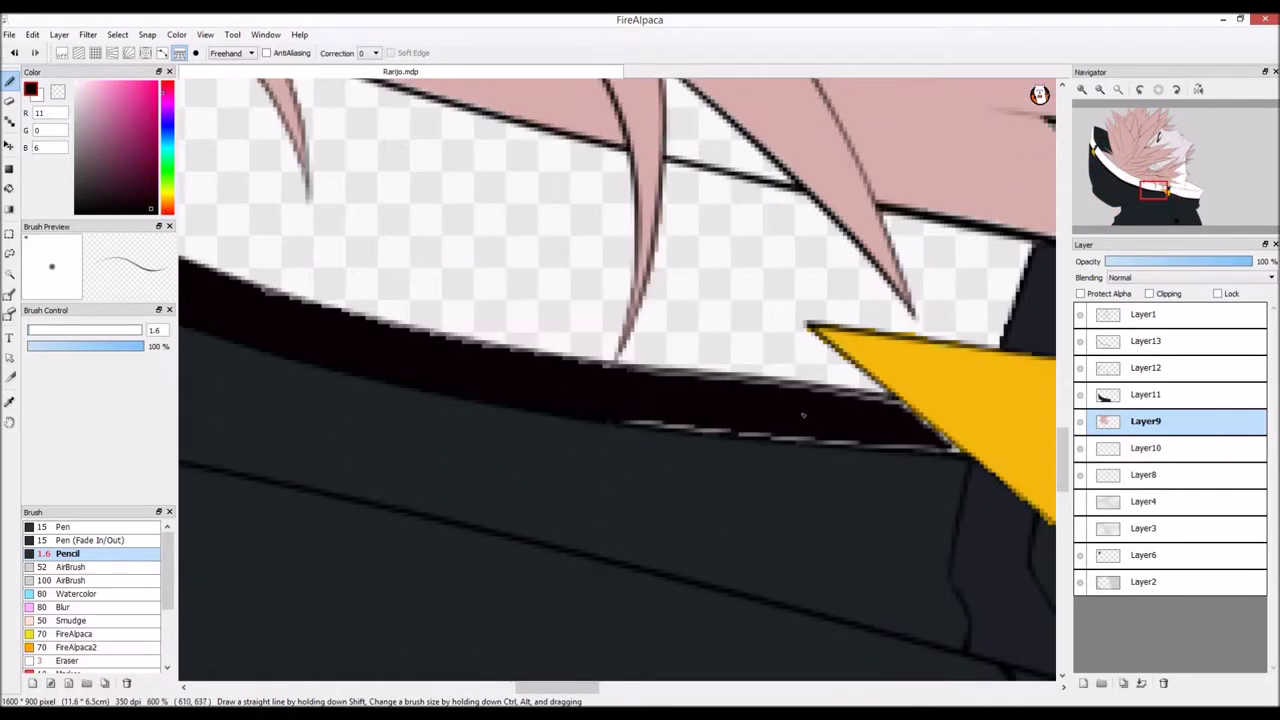
{"action": "scroll", "coordinate": [547, 400], "scroll_direction": "up", "scroll_amount": 1}
{"action": "scroll", "coordinate": [545, 410], "scroll_direction": "up", "scroll_amount": 2}
{"action": "left_click_drag", "start_coordinate": [763, 476], "coordinate": [808, 476]}
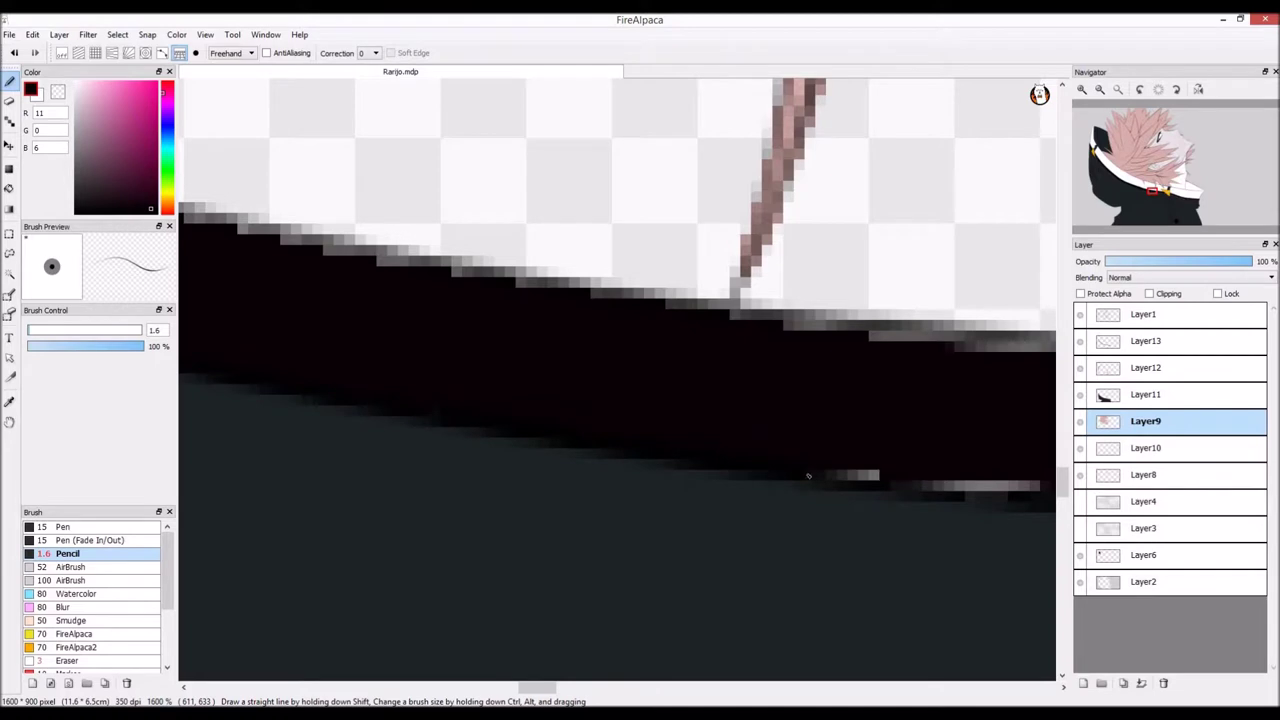
{"action": "left_click_drag", "start_coordinate": [989, 497], "coordinate": [938, 486]}
Step: Cover the remaining fringe on both edges of the black band up to the yellow triangle
{"action": "left_click_drag", "start_coordinate": [538, 687], "coordinate": [560, 687]}
{"action": "left_click_drag", "start_coordinate": [254, 314], "coordinate": [844, 380]}
{"action": "left_click_drag", "start_coordinate": [971, 410], "coordinate": [922, 399]}
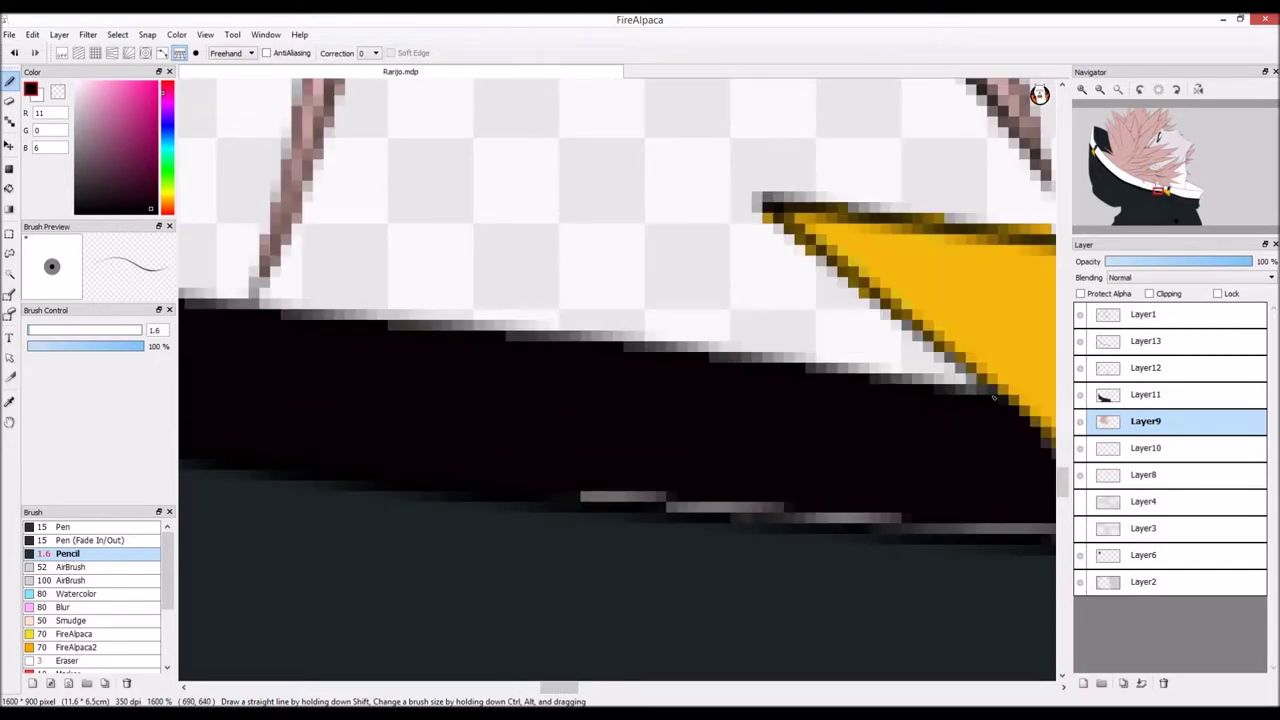
{"action": "left_click_drag", "start_coordinate": [714, 510], "coordinate": [690, 507]}
{"action": "left_click_drag", "start_coordinate": [902, 519], "coordinate": [732, 517]}
{"action": "left_click_drag", "start_coordinate": [554, 689], "coordinate": [577, 688]}
{"action": "mouse_move", "coordinate": [372, 525]}
{"action": "left_mouse_down"}
{"action": "mouse_move", "coordinate": [633, 539]}
{"action": "mouse_move", "coordinate": [547, 455]}
{"action": "left_mouse_up"}
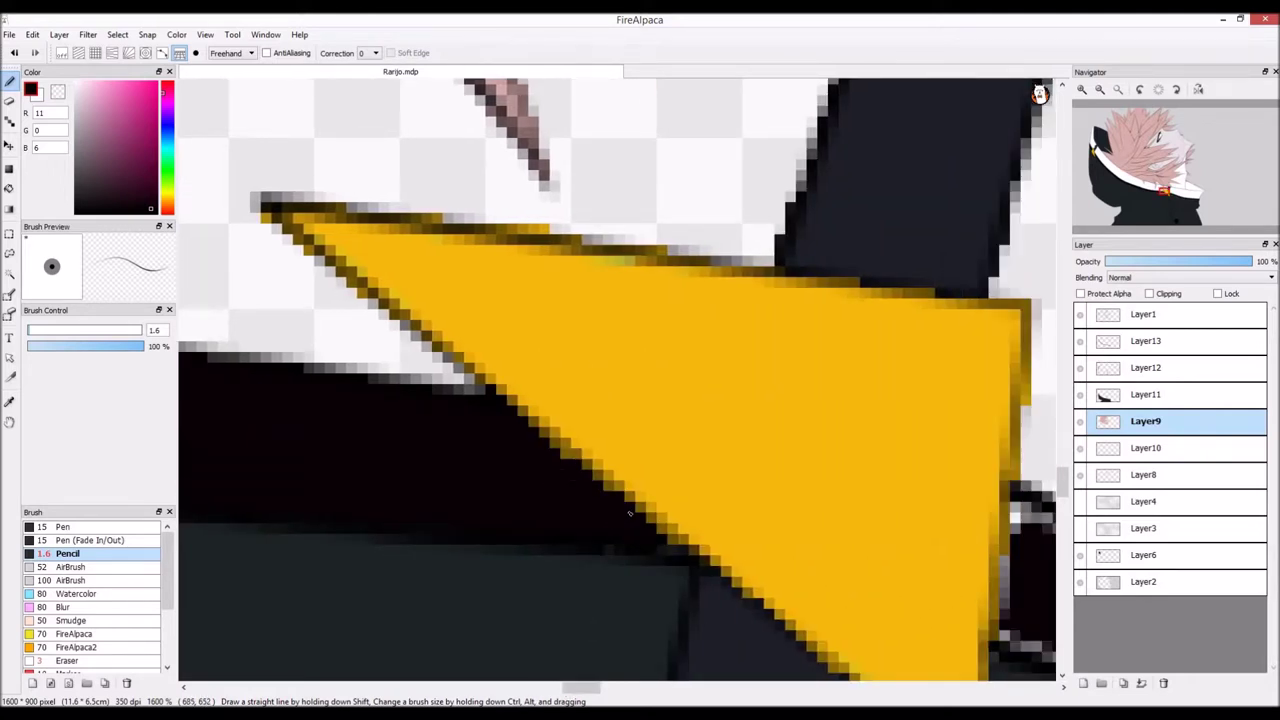
Step: Paint the band colour over the fringe where the black band continues past the yellow triangle
{"action": "left_click_drag", "start_coordinate": [585, 690], "coordinate": [609, 693]}
{"action": "mouse_move", "coordinate": [483, 506]}
{"action": "left_mouse_down"}
{"action": "mouse_move", "coordinate": [482, 536]}
{"action": "mouse_move", "coordinate": [557, 657]}
{"action": "left_mouse_up"}
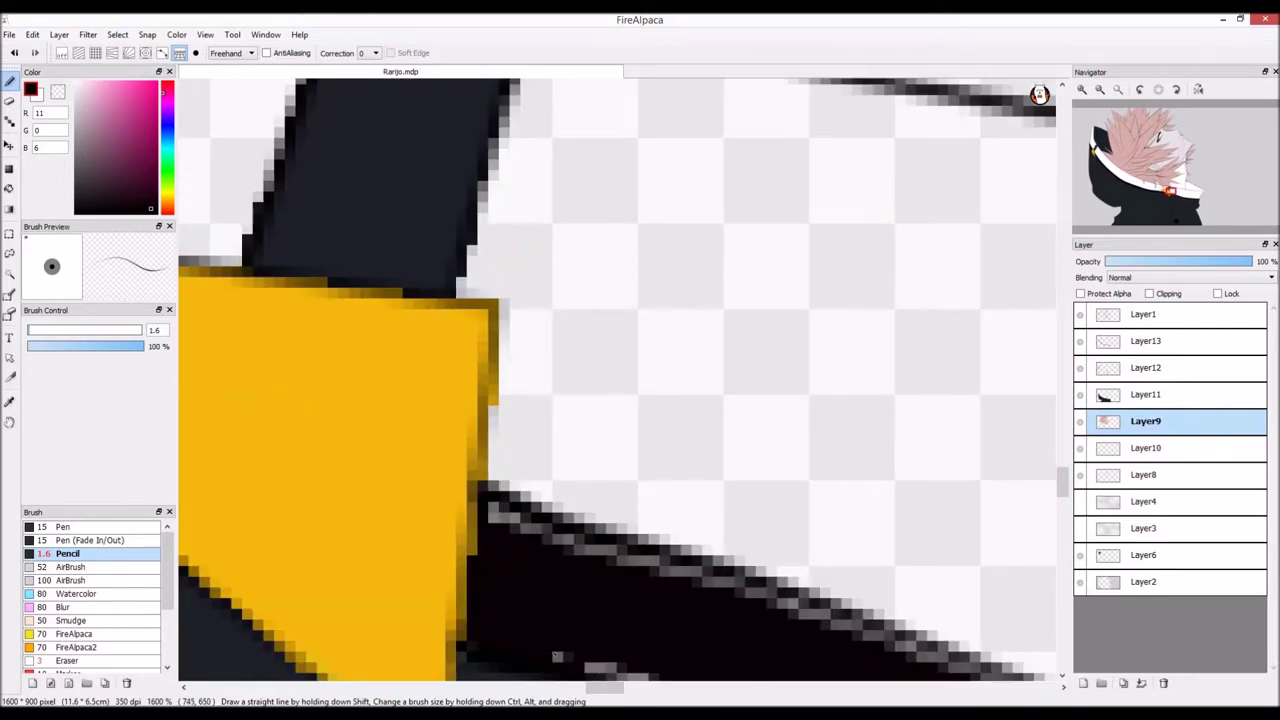
{"action": "left_click_drag", "start_coordinate": [618, 566], "coordinate": [547, 528]}
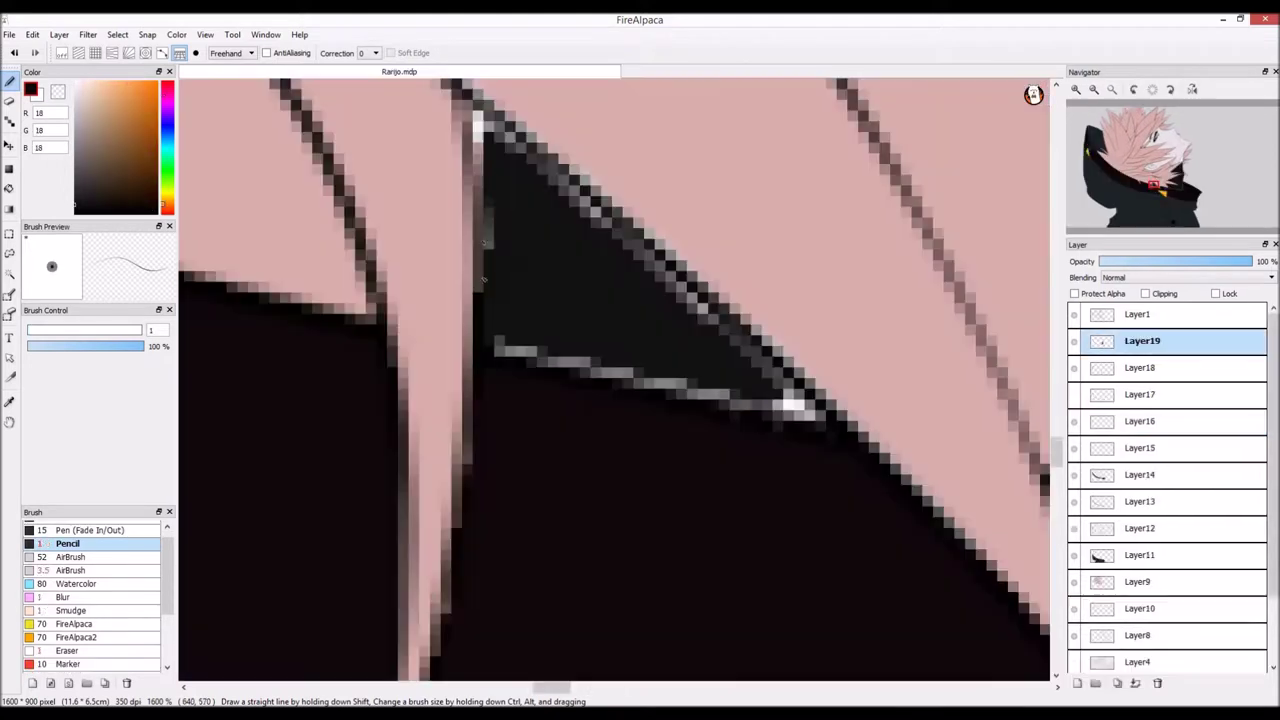
Step: Paint RGB 18, 18, 18 on Layer19 over the fringe around the dark triangular gap between the hair strands
{"action": "mouse_move", "coordinate": [482, 294]}
{"action": "left_mouse_down"}
{"action": "mouse_move", "coordinate": [478, 132]}
{"action": "mouse_move", "coordinate": [618, 234]}
{"action": "left_mouse_up"}
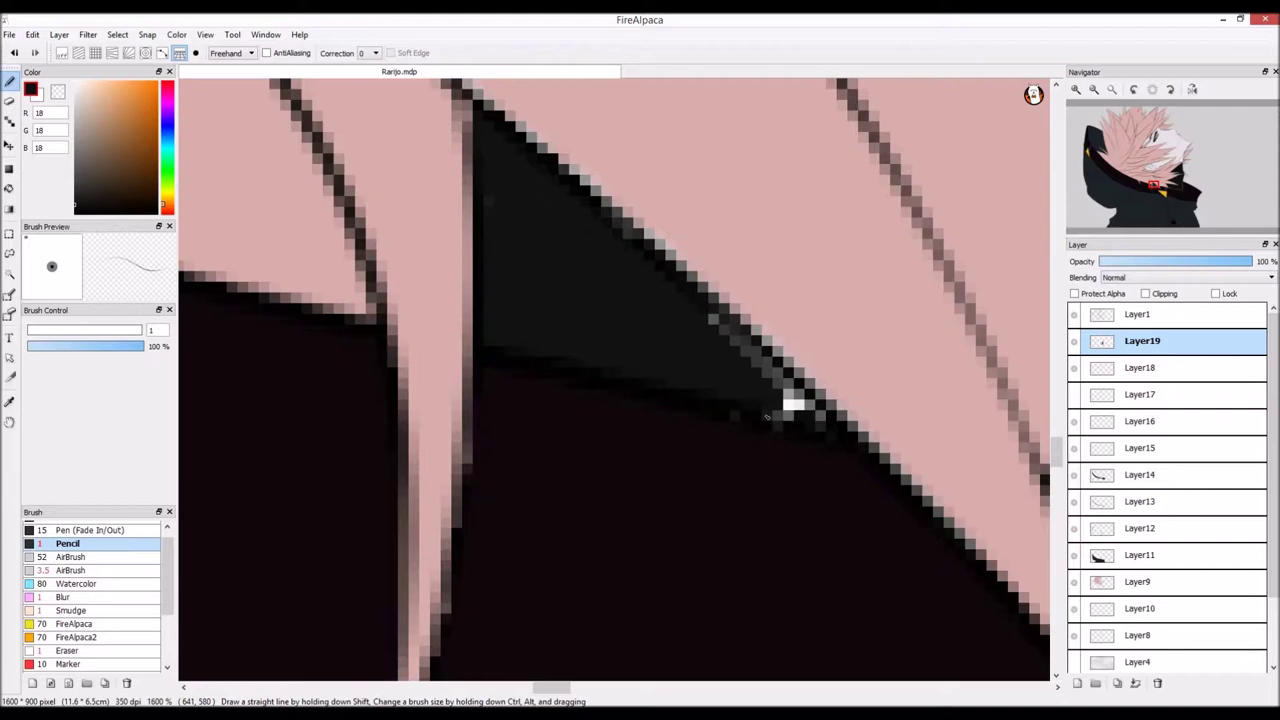
{"action": "left_click_drag", "start_coordinate": [805, 398], "coordinate": [730, 336]}
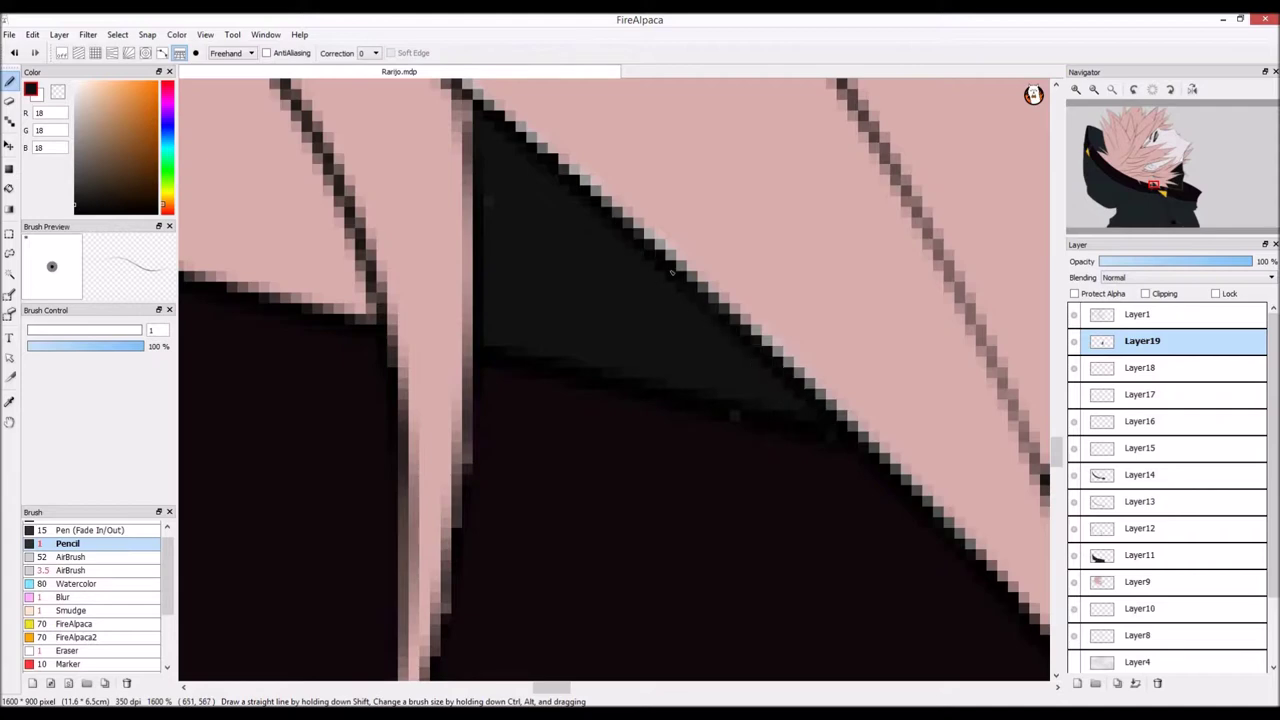
Step: Sample the hair pink RGB 215, 174, 171 and cover the light fringe on the strand edge bordering the dark triangular gap
{"action": "scroll", "coordinate": [597, 303], "scroll_direction": "down", "scroll_amount": 3}
{"action": "right_click", "coordinate": [574, 174]}
{"action": "scroll", "coordinate": [574, 174], "scroll_direction": "up", "scroll_amount": 5}
{"action": "mouse_move", "coordinate": [511, 329]}
{"action": "left_mouse_down"}
{"action": "mouse_move", "coordinate": [757, 518]}
{"action": "mouse_move", "coordinate": [482, 276]}
{"action": "mouse_move", "coordinate": [747, 497]}
{"action": "mouse_move", "coordinate": [787, 557]}
{"action": "mouse_move", "coordinate": [851, 578]}
{"action": "left_mouse_up"}
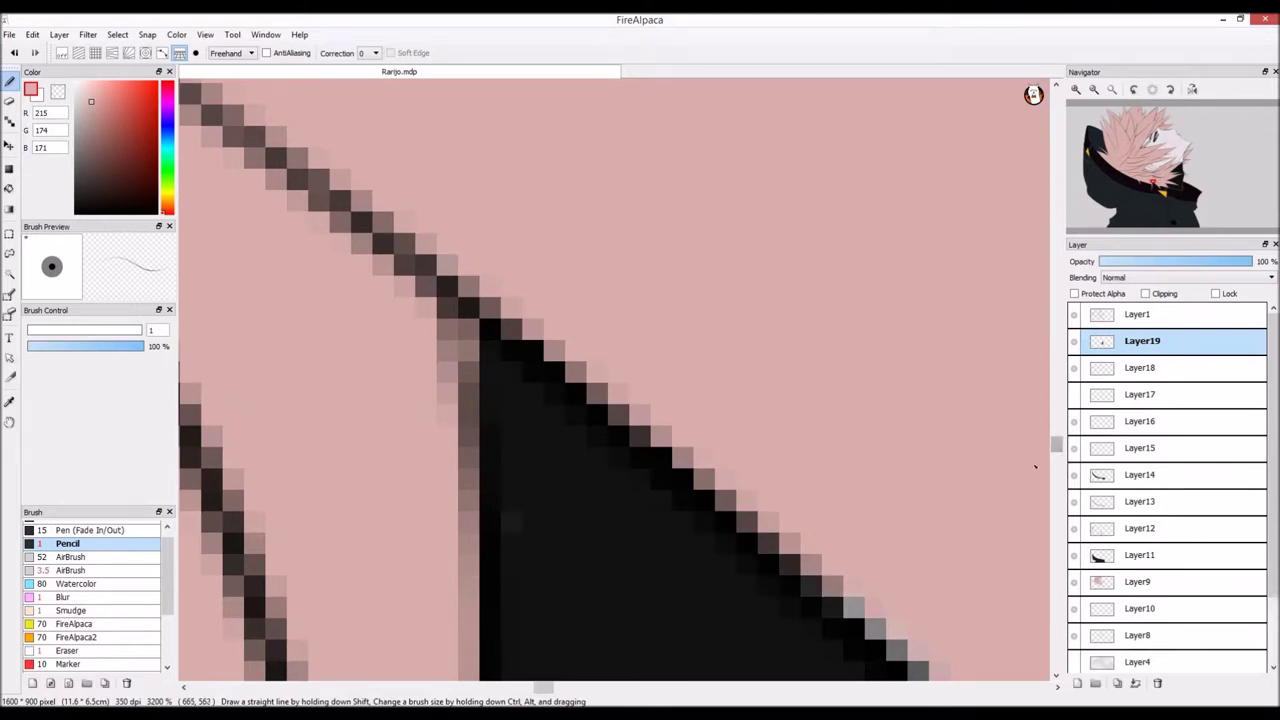
{"action": "left_click_drag", "start_coordinate": [1058, 451], "coordinate": [1058, 460]}
{"action": "left_click_drag", "start_coordinate": [543, 687], "coordinate": [551, 687]}
{"action": "left_click_drag", "start_coordinate": [579, 297], "coordinate": [773, 468]}
{"action": "left_click_drag", "start_coordinate": [623, 314], "coordinate": [600, 298]}
{"action": "left_click_drag", "start_coordinate": [793, 488], "coordinate": [815, 511]}
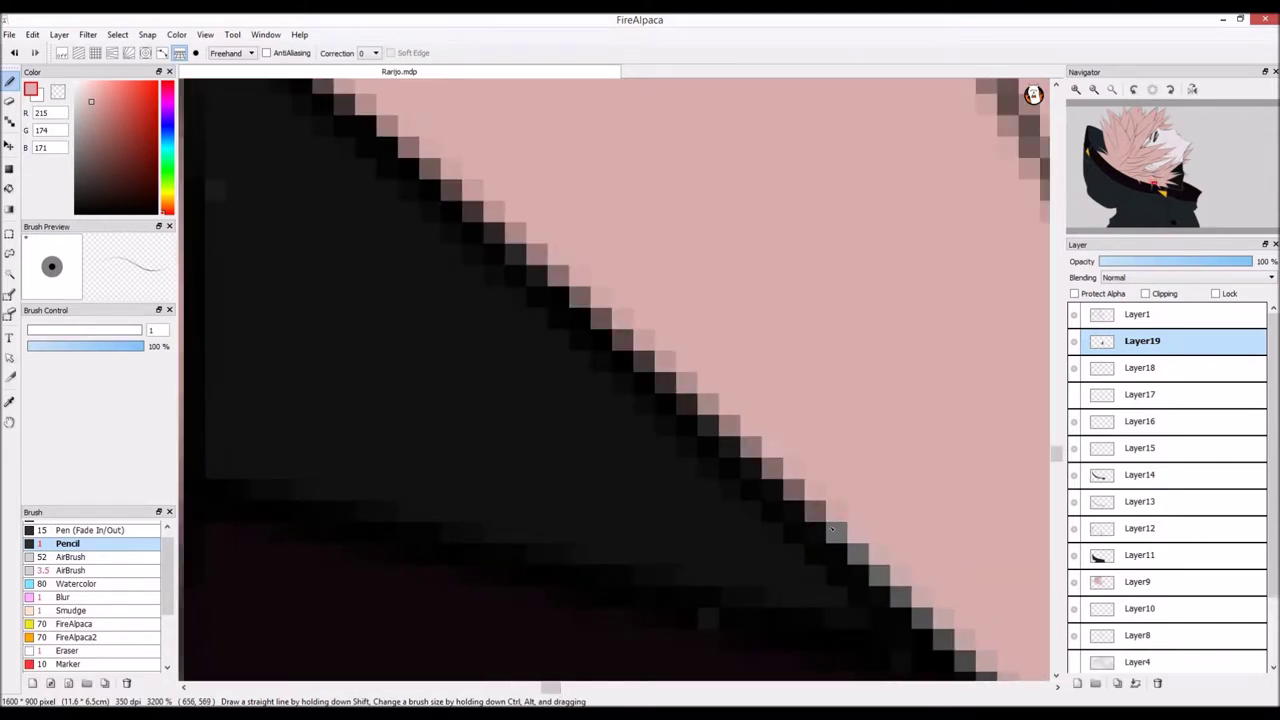
{"action": "left_click_drag", "start_coordinate": [1057, 456], "coordinate": [1057, 463]}
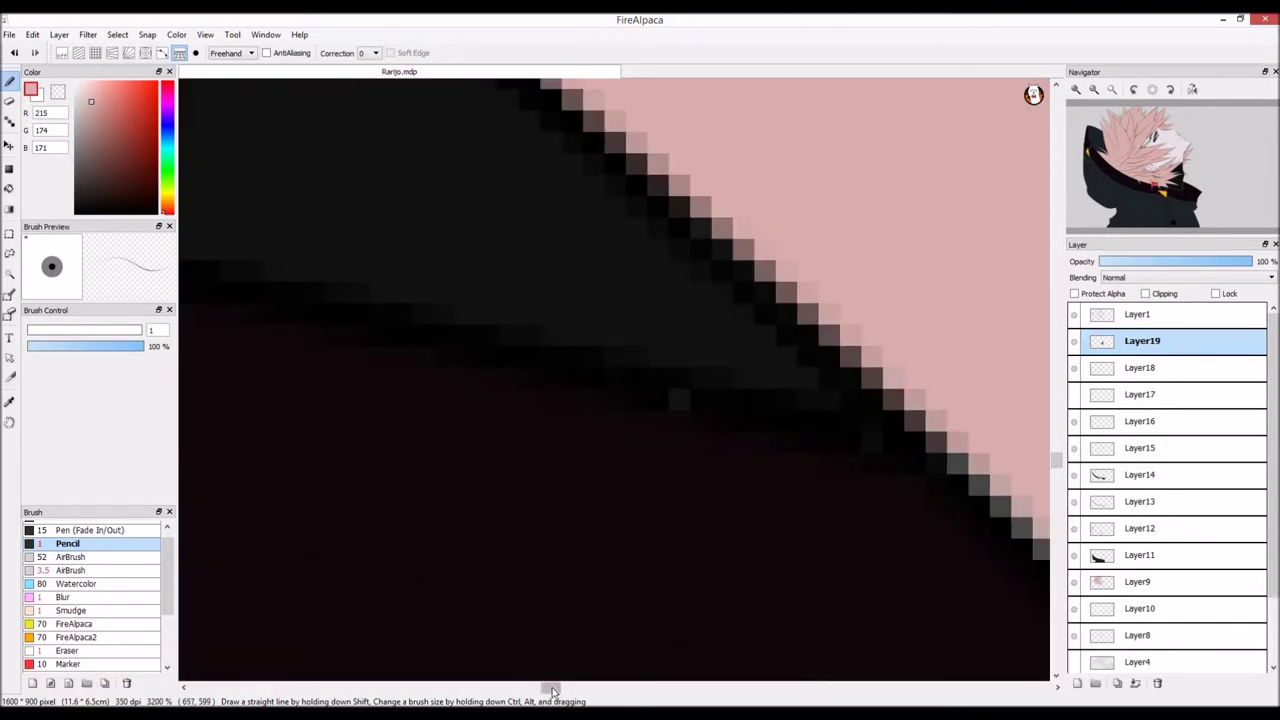
{"action": "left_click_drag", "start_coordinate": [550, 690], "coordinate": [560, 690]}
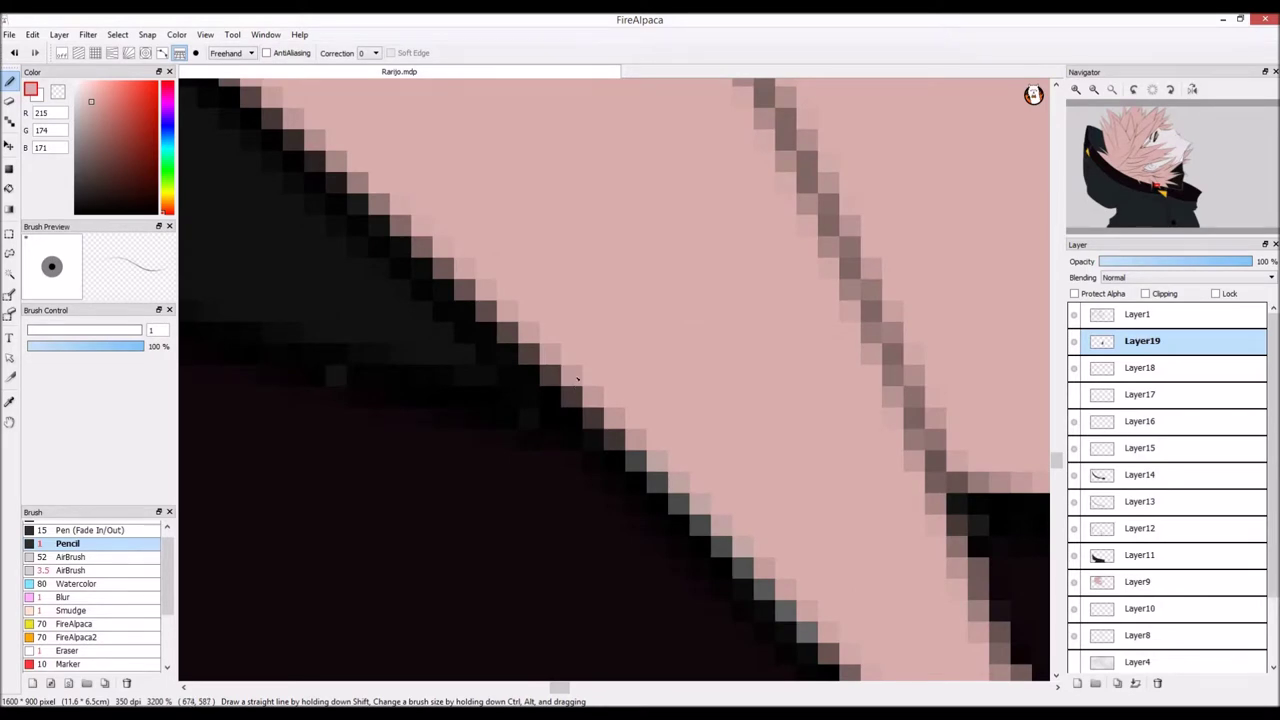
Step: Sample RGB 18, 18, 18 and cover the grey fringe at the dark neck area's lower corner beside the strand and along its lower edge
{"action": "scroll", "coordinate": [576, 382], "scroll_direction": "down", "scroll_amount": 5}
{"action": "scroll", "coordinate": [800, 380], "scroll_direction": "up", "scroll_amount": 5}
{"action": "right_click", "coordinate": [580, 412]}
{"action": "left_click", "coordinate": [547, 420]}
{"action": "left_click_drag", "start_coordinate": [1058, 470], "coordinate": [1058, 479]}
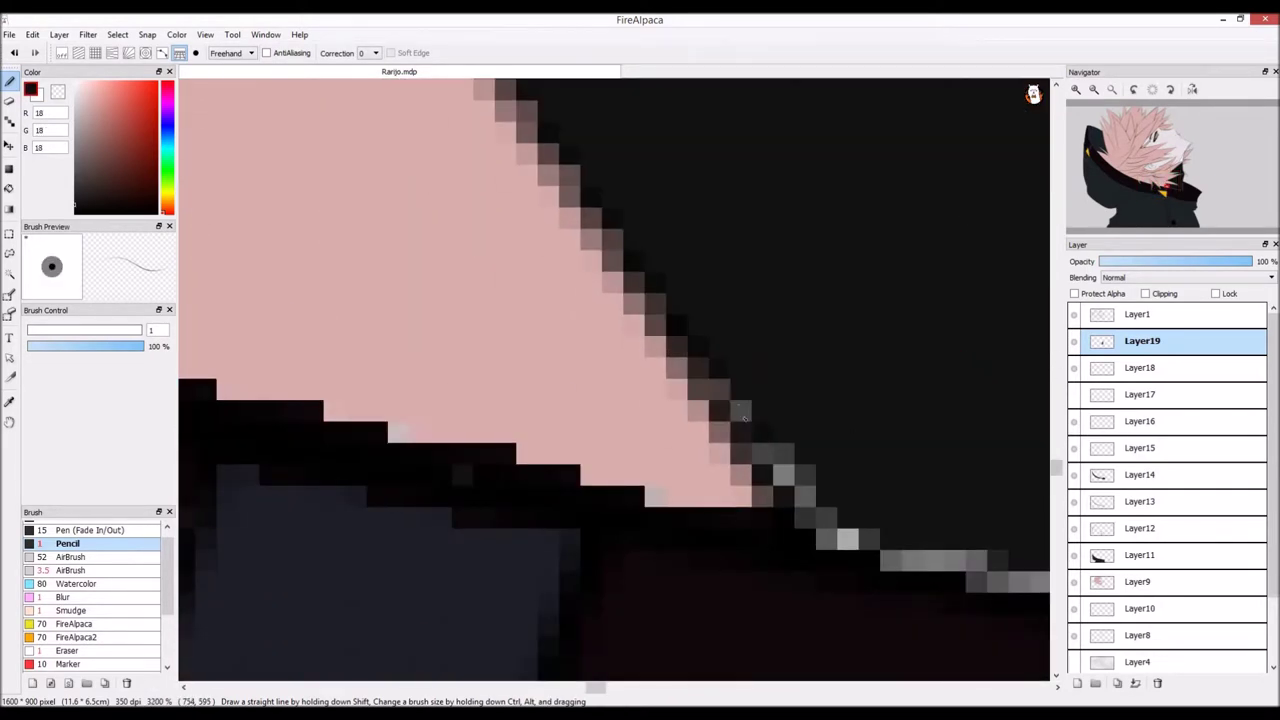
{"action": "left_click_drag", "start_coordinate": [976, 560], "coordinate": [998, 560]}
{"action": "mouse_move", "coordinate": [600, 689]}
{"action": "left_mouse_down"}
{"action": "mouse_move", "coordinate": [649, 694]}
{"action": "mouse_move", "coordinate": [614, 690]}
{"action": "left_mouse_up"}
{"action": "mouse_move", "coordinate": [361, 558]}
{"action": "left_mouse_down"}
{"action": "mouse_move", "coordinate": [598, 580]}
{"action": "mouse_move", "coordinate": [962, 645]}
{"action": "left_mouse_up"}
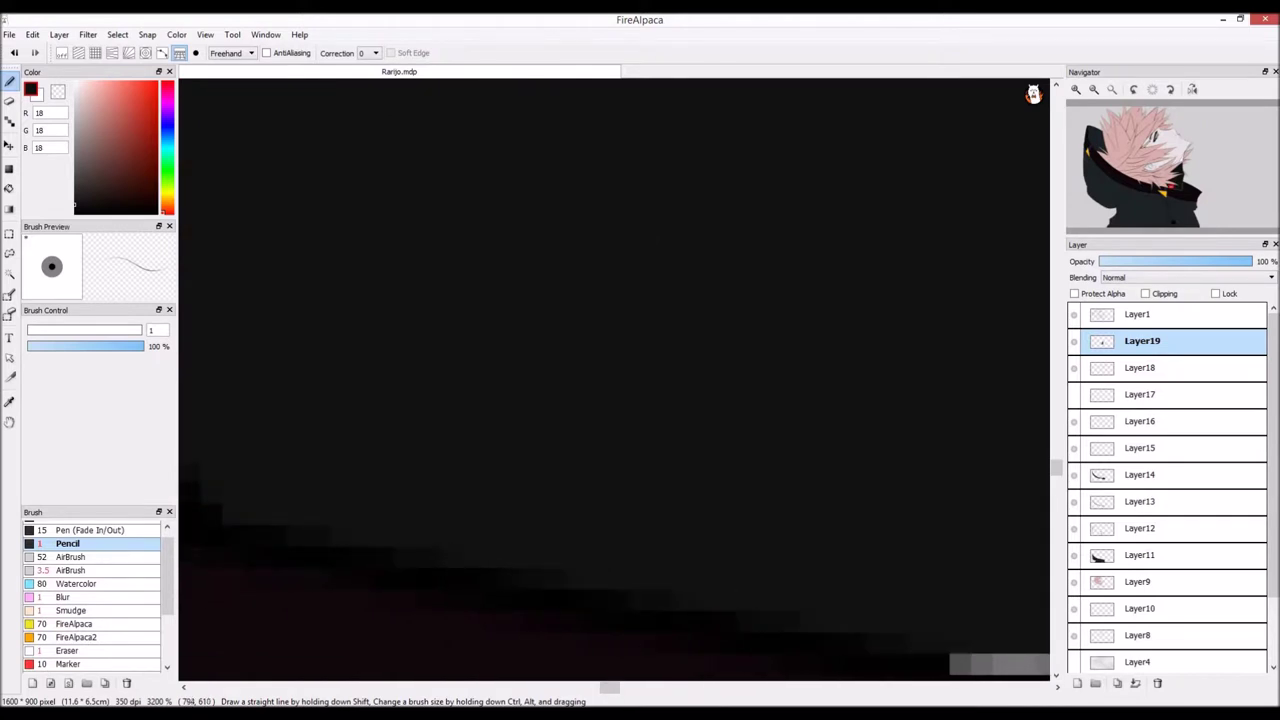
Step: Cover the rest of the fringe along the dark neck area's lower edge above the black band
{"action": "left_click_drag", "start_coordinate": [612, 689], "coordinate": [623, 690]}
{"action": "left_click_drag", "start_coordinate": [1057, 467], "coordinate": [1057, 476]}
{"action": "mouse_move", "coordinate": [500, 397]}
{"action": "left_mouse_down"}
{"action": "mouse_move", "coordinate": [715, 440]}
{"action": "mouse_move", "coordinate": [880, 445]}
{"action": "left_mouse_up"}
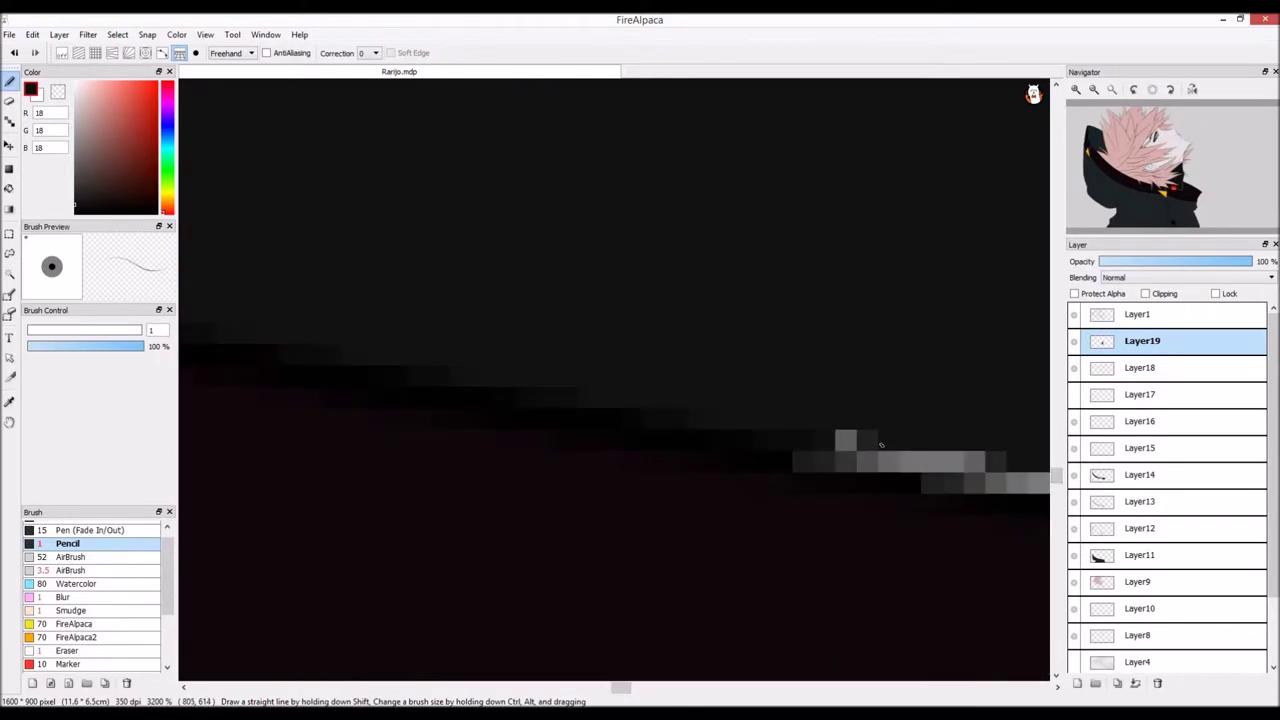
{"action": "left_click_drag", "start_coordinate": [989, 468], "coordinate": [803, 461]}
{"action": "left_click_drag", "start_coordinate": [622, 689], "coordinate": [638, 690]}
{"action": "mouse_move", "coordinate": [300, 459]}
{"action": "left_mouse_down"}
{"action": "mouse_move", "coordinate": [440, 460]}
{"action": "mouse_move", "coordinate": [850, 545]}
{"action": "mouse_move", "coordinate": [1012, 546]}
{"action": "left_mouse_up"}
{"action": "scroll", "coordinate": [1014, 547], "scroll_direction": "down", "scroll_amount": 8}
{"action": "scroll", "coordinate": [1034, 547], "scroll_direction": "up", "scroll_amount": 8}
Step: Cover the fringe up the lower part of the dark neck area's front edge
{"action": "mouse_move", "coordinate": [670, 546]}
{"action": "left_mouse_down"}
{"action": "mouse_move", "coordinate": [921, 563]}
{"action": "mouse_move", "coordinate": [971, 587]}
{"action": "mouse_move", "coordinate": [978, 468]}
{"action": "mouse_move", "coordinate": [955, 309]}
{"action": "mouse_move", "coordinate": [958, 108]}
{"action": "left_mouse_up"}
{"action": "scroll", "coordinate": [966, 107], "scroll_direction": "down", "scroll_amount": 2}
{"action": "scroll", "coordinate": [966, 107], "scroll_direction": "down", "scroll_amount": 3}
{"action": "scroll", "coordinate": [972, 90], "scroll_direction": "up", "scroll_amount": 4}
{"action": "mouse_move", "coordinate": [857, 187]}
{"action": "left_mouse_down"}
{"action": "mouse_move", "coordinate": [845, 405]}
{"action": "mouse_move", "coordinate": [851, 313]}
{"action": "mouse_move", "coordinate": [858, 517]}
{"action": "mouse_move", "coordinate": [854, 419]}
{"action": "mouse_move", "coordinate": [854, 480]}
{"action": "left_mouse_up"}
{"action": "scroll", "coordinate": [854, 480], "scroll_direction": "down", "scroll_amount": 2}
{"action": "scroll", "coordinate": [868, 338], "scroll_direction": "up", "scroll_amount": 2}
{"action": "scroll", "coordinate": [818, 660], "scroll_direction": "up", "scroll_amount": 1}
{"action": "mouse_move", "coordinate": [820, 550]}
{"action": "left_mouse_down"}
{"action": "mouse_move", "coordinate": [820, 654]}
{"action": "mouse_move", "coordinate": [820, 348]}
{"action": "left_mouse_up"}
{"action": "left_click_drag", "start_coordinate": [820, 348], "coordinate": [816, 474]}
Step: Cover the fringe higher up the neck area's front edge where it borders the grey background
{"action": "scroll", "coordinate": [804, 451], "scroll_direction": "down", "scroll_amount": 2}
{"action": "scroll", "coordinate": [815, 333], "scroll_direction": "up", "scroll_amount": 1}
{"action": "mouse_move", "coordinate": [784, 412]}
{"action": "left_mouse_down"}
{"action": "mouse_move", "coordinate": [786, 528]}
{"action": "mouse_move", "coordinate": [795, 316]}
{"action": "left_mouse_up"}
{"action": "scroll", "coordinate": [798, 472], "scroll_direction": "up", "scroll_amount": 1}
{"action": "mouse_move", "coordinate": [810, 406]}
{"action": "left_mouse_down"}
{"action": "mouse_move", "coordinate": [812, 213]}
{"action": "mouse_move", "coordinate": [810, 252]}
{"action": "left_mouse_up"}
{"action": "left_click_drag", "start_coordinate": [826, 188], "coordinate": [827, 314]}
{"action": "scroll", "coordinate": [787, 557], "scroll_direction": "down", "scroll_amount": 1}
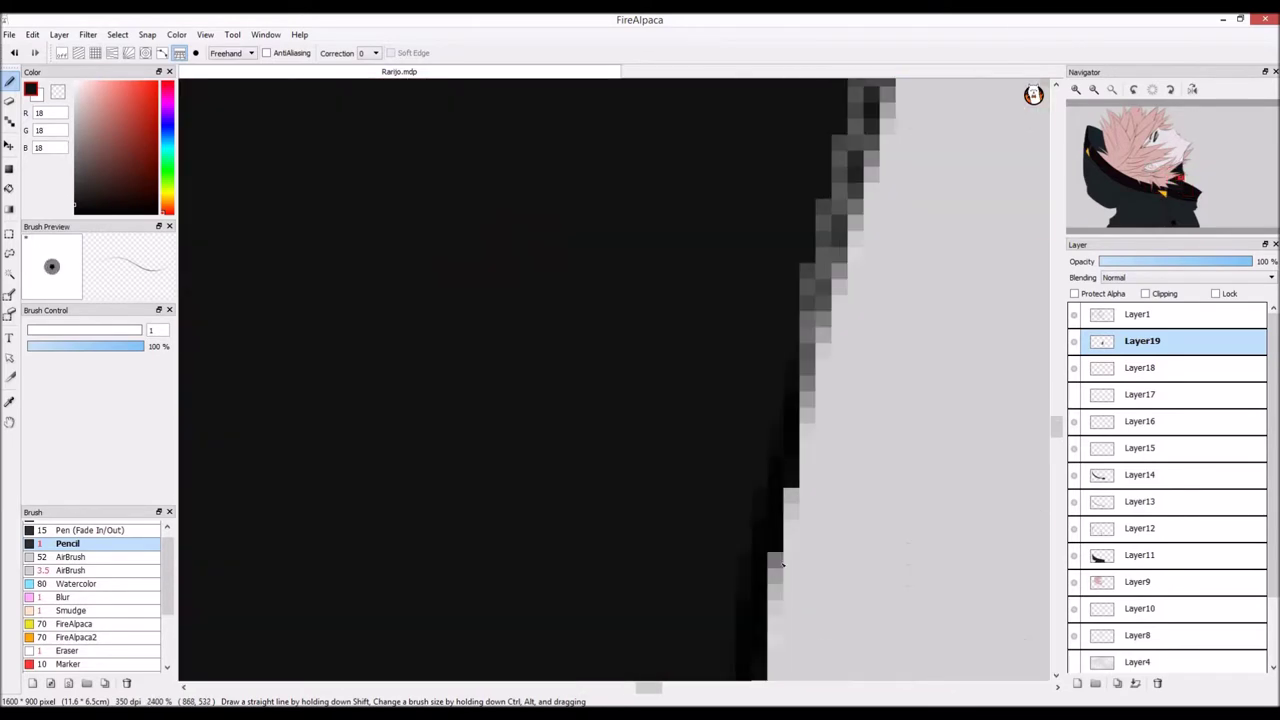
{"action": "mouse_move", "coordinate": [791, 482]}
{"action": "left_mouse_down"}
{"action": "mouse_move", "coordinate": [824, 206]}
{"action": "mouse_move", "coordinate": [823, 336]}
{"action": "left_mouse_up"}
{"action": "scroll", "coordinate": [826, 343], "scroll_direction": "down", "scroll_amount": 6}
Step: Cover the fringe around the lowest pointed hair strand and along the upper edge of the dark wedge above it
{"action": "scroll", "coordinate": [458, 520], "scroll_direction": "up", "scroll_amount": 4}
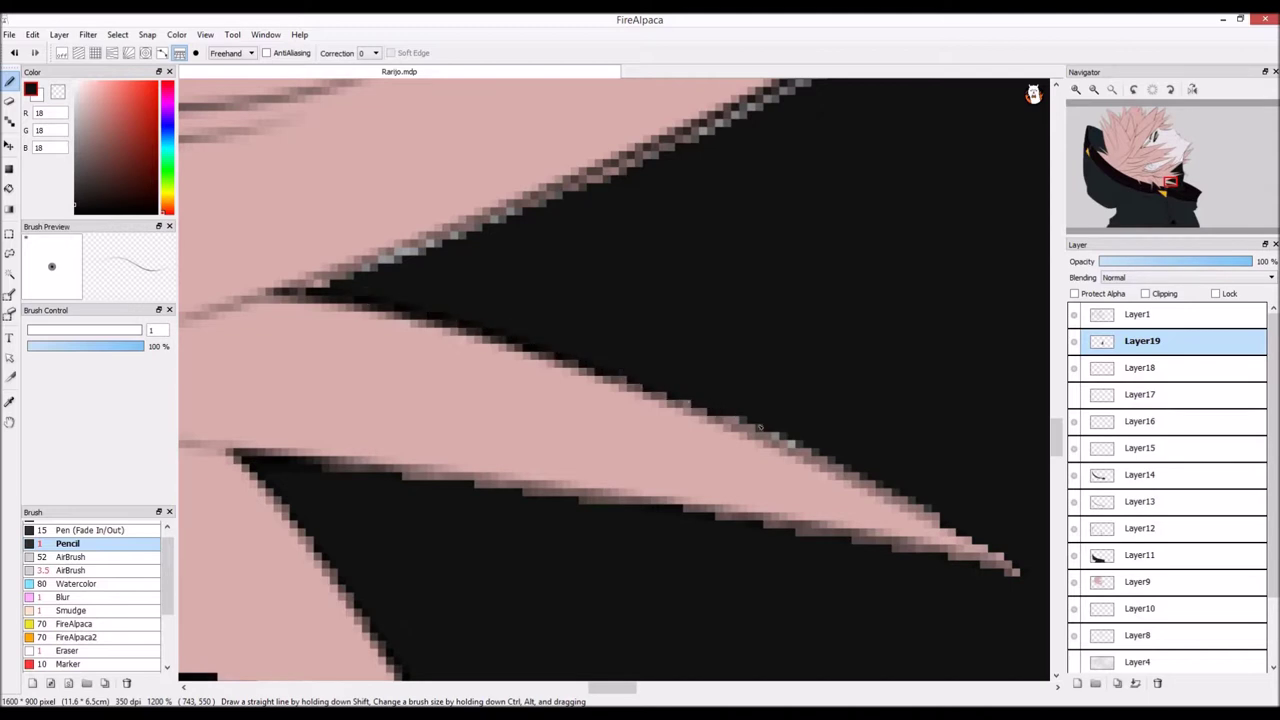
{"action": "scroll", "coordinate": [876, 477], "scroll_direction": "down", "scroll_amount": 2}
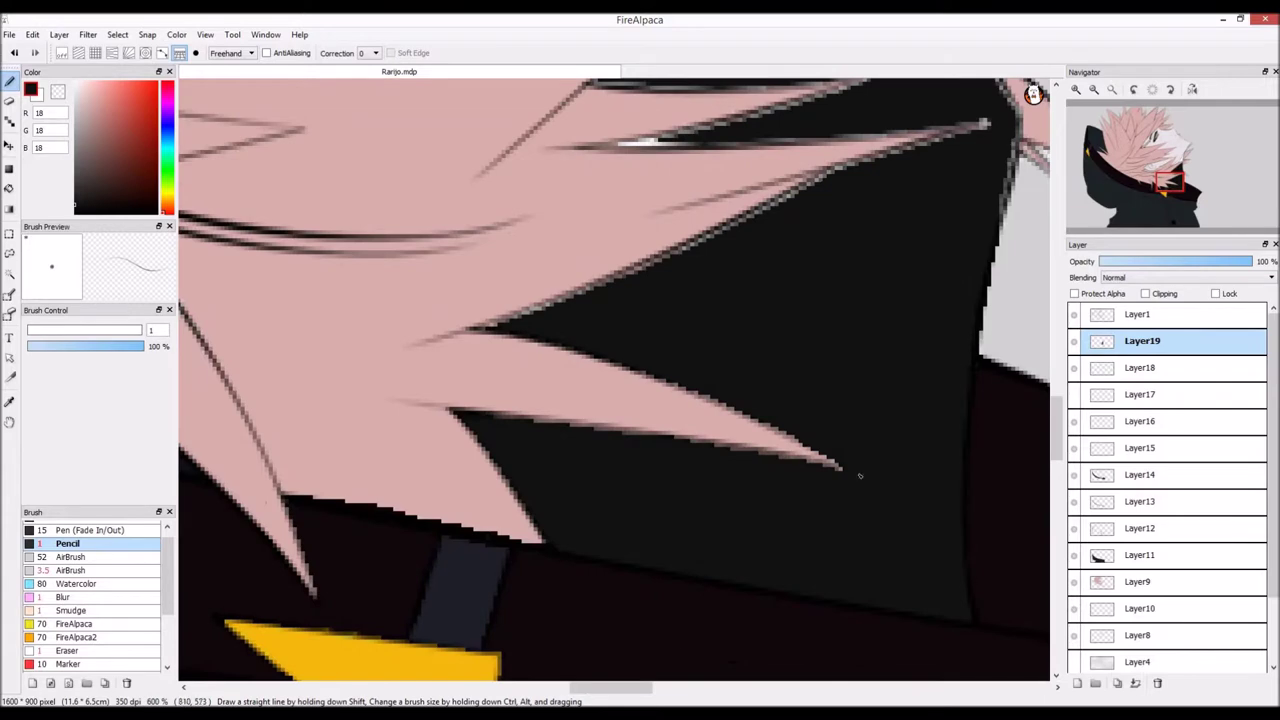
{"action": "scroll", "coordinate": [532, 335], "scroll_direction": "up", "scroll_amount": 2}
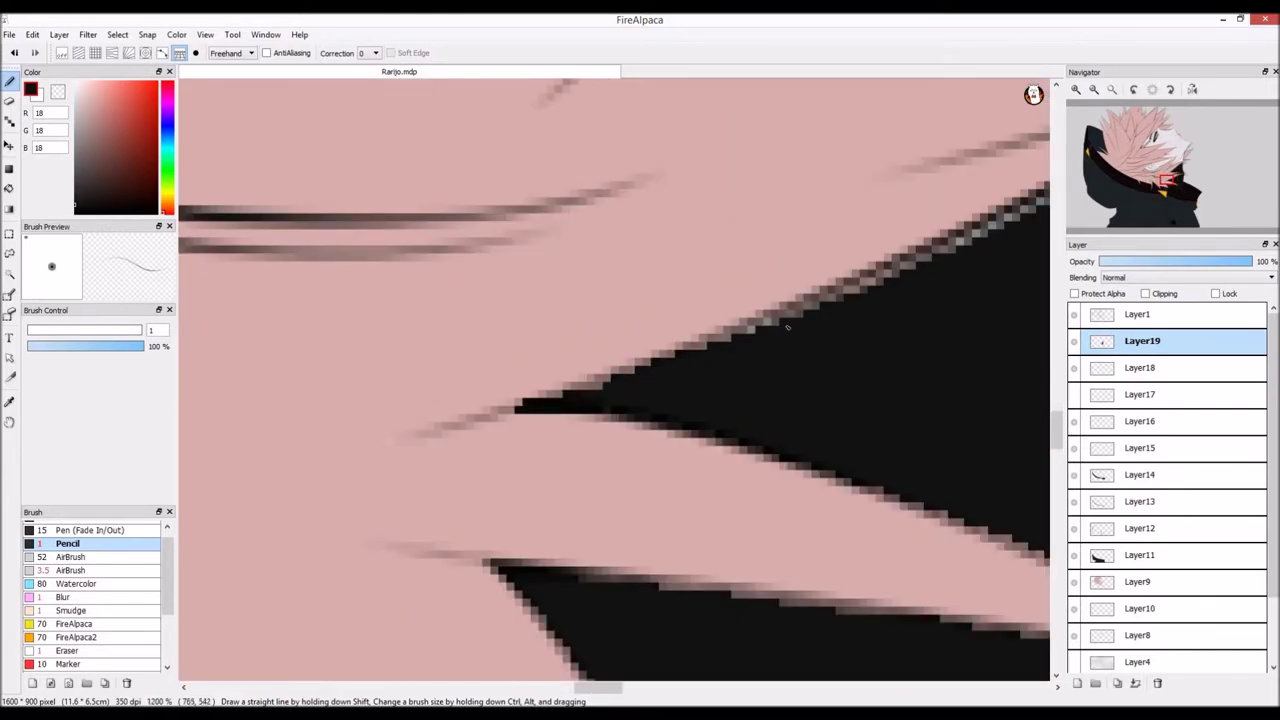
{"action": "scroll", "coordinate": [770, 325], "scroll_direction": "down", "scroll_amount": 4}
{"action": "scroll", "coordinate": [631, 310], "scroll_direction": "up", "scroll_amount": 5}
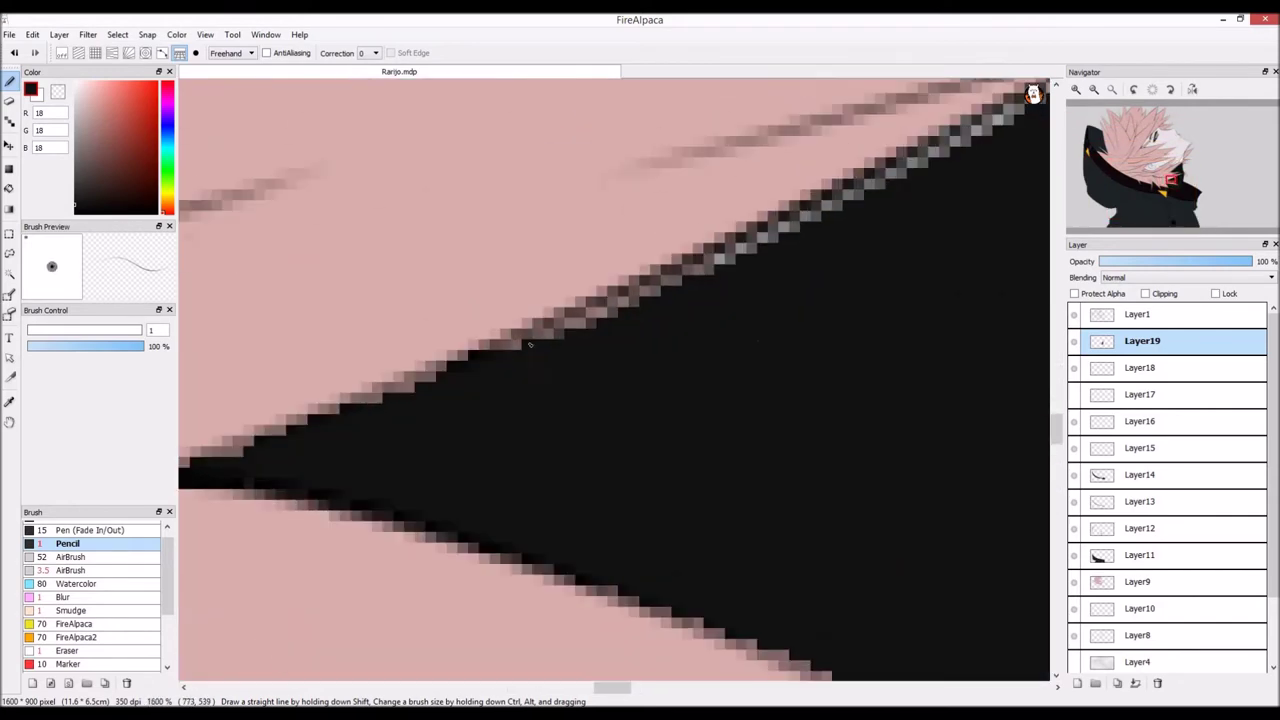
{"action": "left_click_drag", "start_coordinate": [655, 291], "coordinate": [807, 214]}
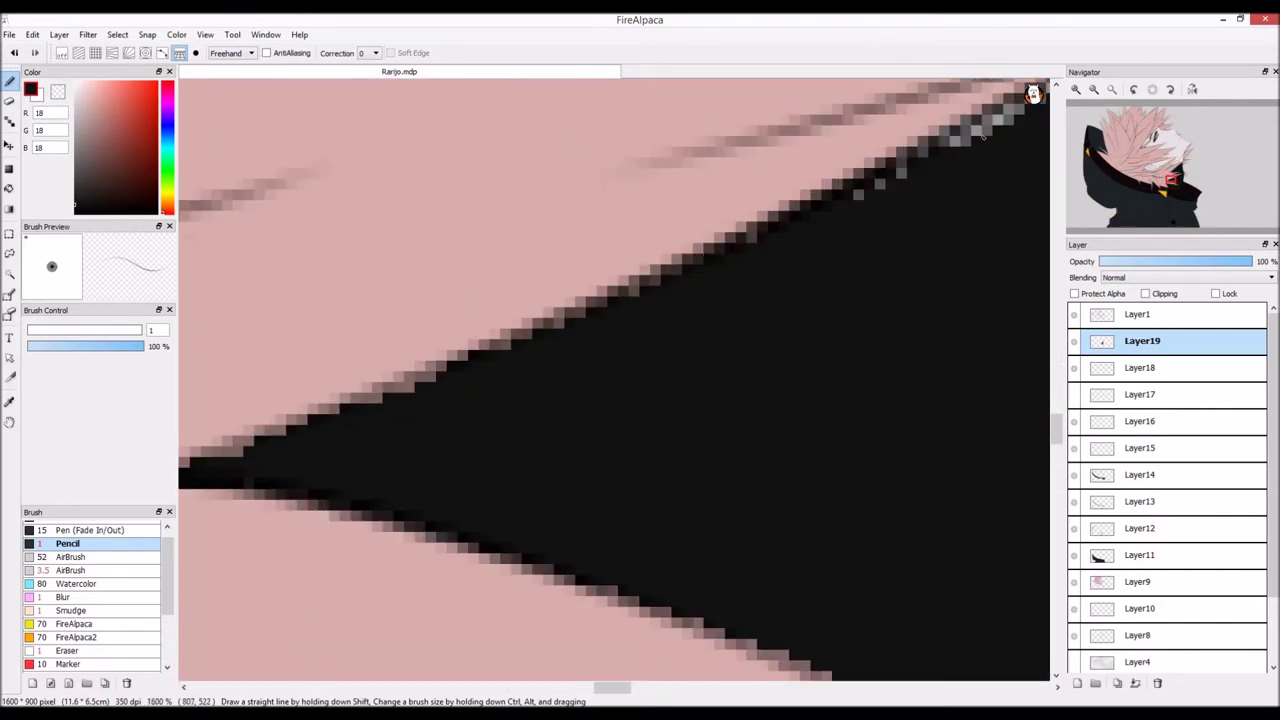
{"action": "scroll", "coordinate": [455, 390], "scroll_direction": "down", "scroll_amount": 2}
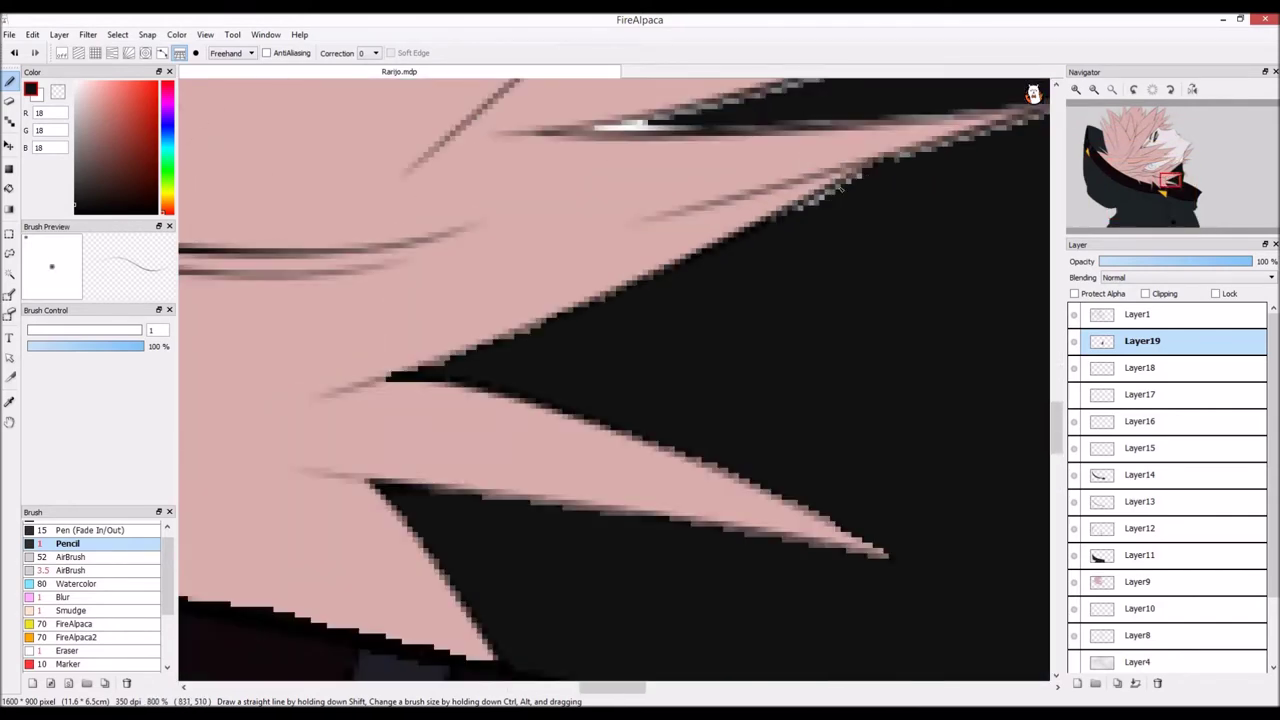
{"action": "scroll", "coordinate": [753, 233], "scroll_direction": "up", "scroll_amount": 2}
{"action": "left_click_drag", "start_coordinate": [808, 204], "coordinate": [1014, 150]}
{"action": "scroll", "coordinate": [1044, 139], "scroll_direction": "down", "scroll_amount": 4}
Step: Cover the fringe on the upper edge and tip of the long thin strand reaching towards the neck's front edge
{"action": "left_click_drag", "start_coordinate": [634, 690], "coordinate": [659, 690]}
{"action": "scroll", "coordinate": [612, 560], "scroll_direction": "up", "scroll_amount": 2}
{"action": "scroll", "coordinate": [642, 404], "scroll_direction": "down", "scroll_amount": 4}
{"action": "scroll", "coordinate": [779, 217], "scroll_direction": "up", "scroll_amount": 2}
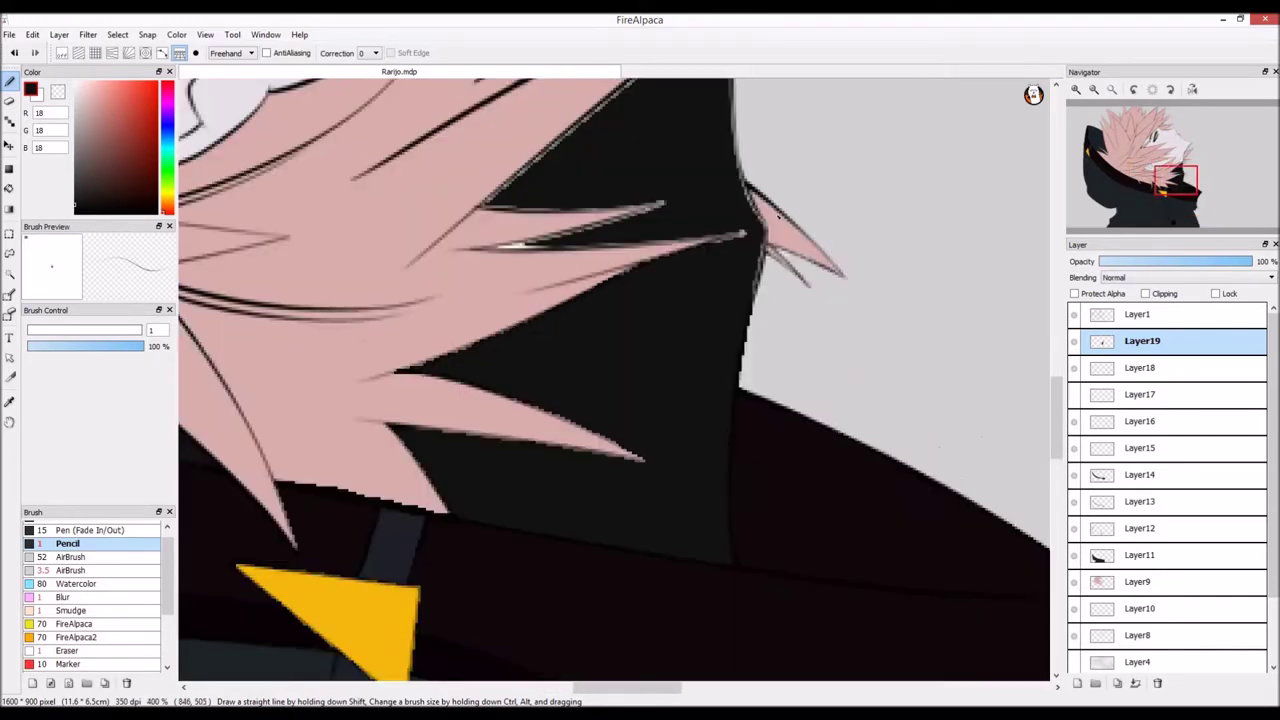
{"action": "scroll", "coordinate": [779, 215], "scroll_direction": "up", "scroll_amount": 3}
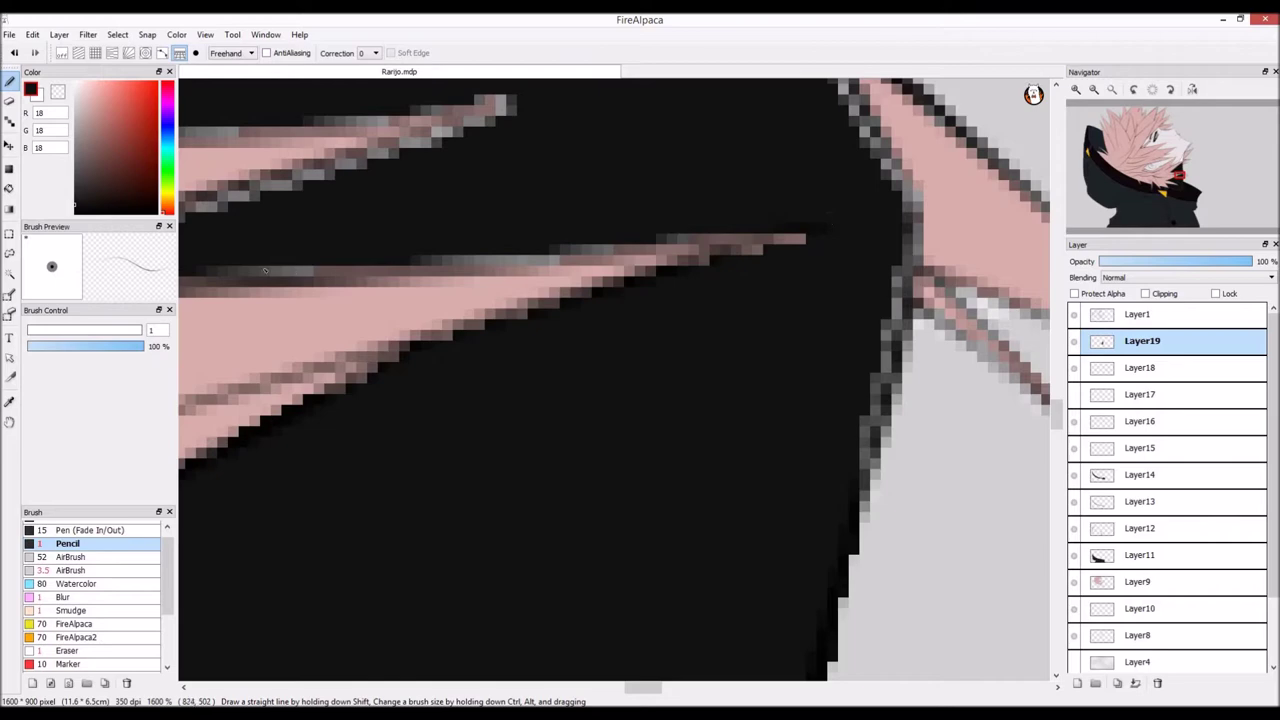
{"action": "left_click_drag", "start_coordinate": [265, 270], "coordinate": [393, 268]}
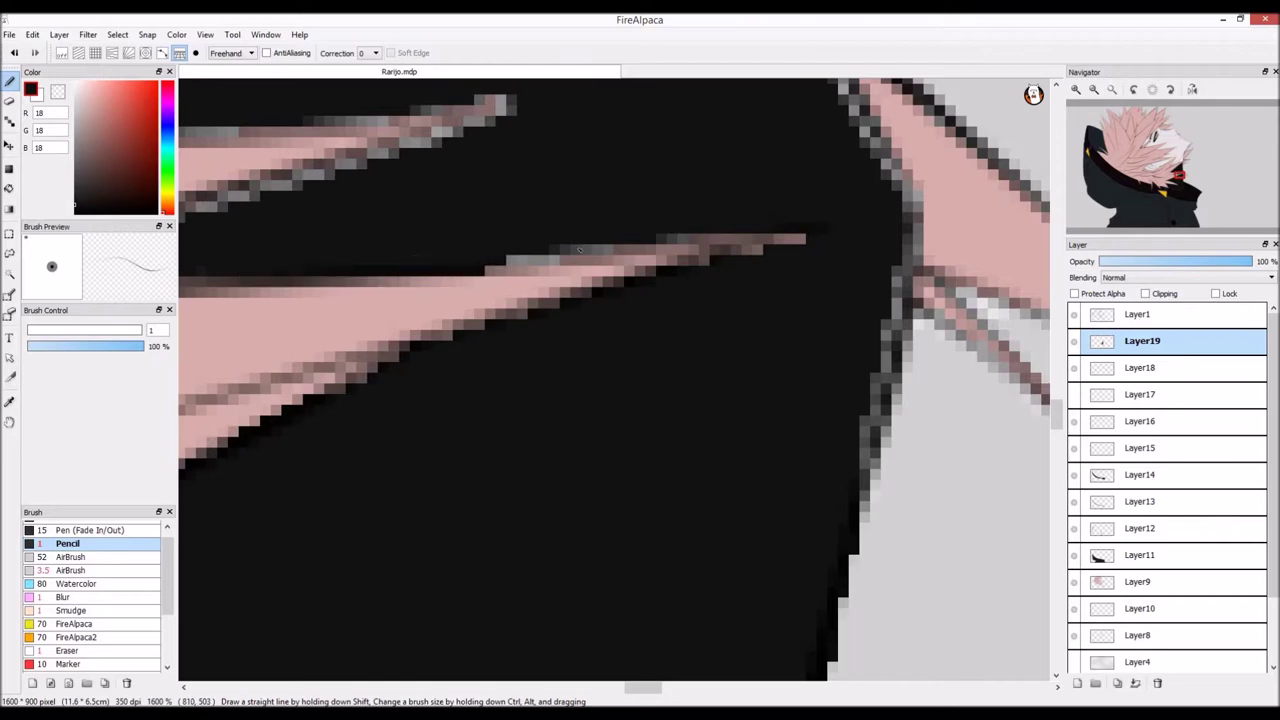
{"action": "left_click_drag", "start_coordinate": [475, 270], "coordinate": [515, 270]}
{"action": "scroll", "coordinate": [780, 217], "scroll_direction": "down", "scroll_amount": 3}
{"action": "scroll", "coordinate": [780, 220], "scroll_direction": "up", "scroll_amount": 2}
{"action": "left_click_drag", "start_coordinate": [685, 237], "coordinate": [769, 237]}
Step: Cover the remaining fringe in the narrow gap between the two thin strands and on the upper strand's edges
{"action": "scroll", "coordinate": [700, 267], "scroll_direction": "down", "scroll_amount": 2}
{"action": "scroll", "coordinate": [480, 225], "scroll_direction": "up", "scroll_amount": 2}
{"action": "left_click_drag", "start_coordinate": [253, 303], "coordinate": [316, 303]}
{"action": "left_click_drag", "start_coordinate": [433, 312], "coordinate": [368, 303]}
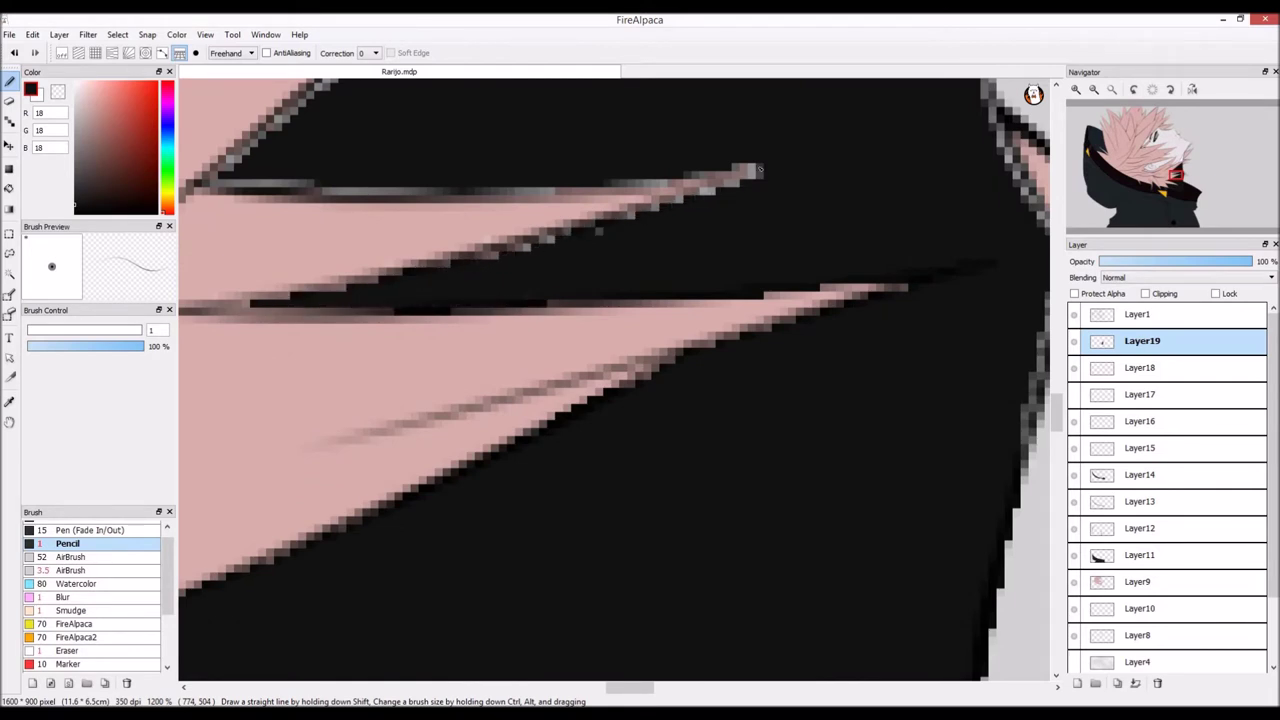
{"action": "key", "text": "ctrl+z"}
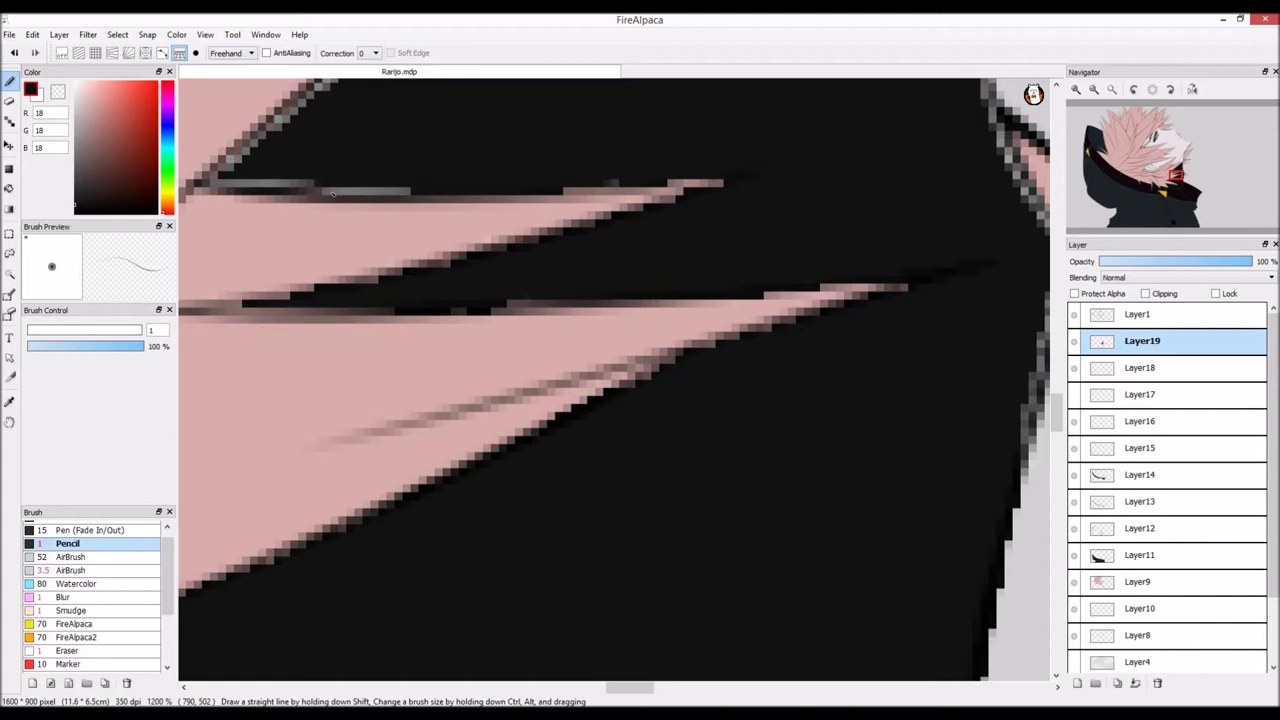
{"action": "mouse_move", "coordinate": [312, 190]}
{"action": "left_mouse_down"}
{"action": "mouse_move", "coordinate": [524, 241]}
{"action": "mouse_move", "coordinate": [545, 196]}
{"action": "mouse_move", "coordinate": [604, 138]}
{"action": "left_mouse_up"}
{"action": "scroll", "coordinate": [454, 172], "scroll_direction": "up", "scroll_amount": 3}
{"action": "scroll", "coordinate": [580, 175], "scroll_direction": "down", "scroll_amount": 6}
{"action": "scroll", "coordinate": [660, 120], "scroll_direction": "up", "scroll_amount": 6}
Step: Cover the fringe along the neck area's diagonal edge under the face-side hair strand and down its upper front edge
{"action": "mouse_move", "coordinate": [655, 243]}
{"action": "left_mouse_down"}
{"action": "mouse_move", "coordinate": [434, 452]}
{"action": "mouse_move", "coordinate": [242, 588]}
{"action": "left_mouse_up"}
{"action": "mouse_move", "coordinate": [242, 592]}
{"action": "left_mouse_down"}
{"action": "mouse_move", "coordinate": [242, 324]}
{"action": "mouse_move", "coordinate": [626, 298]}
{"action": "left_mouse_up"}
{"action": "left_click_drag", "start_coordinate": [250, 612], "coordinate": [640, 305]}
{"action": "scroll", "coordinate": [635, 372], "scroll_direction": "down", "scroll_amount": 2}
{"action": "scroll", "coordinate": [574, 426], "scroll_direction": "down", "scroll_amount": 3}
{"action": "scroll", "coordinate": [732, 315], "scroll_direction": "up", "scroll_amount": 4}
{"action": "mouse_move", "coordinate": [416, 519]}
{"action": "left_mouse_down"}
{"action": "mouse_move", "coordinate": [491, 488]}
{"action": "mouse_move", "coordinate": [598, 388]}
{"action": "left_mouse_up"}
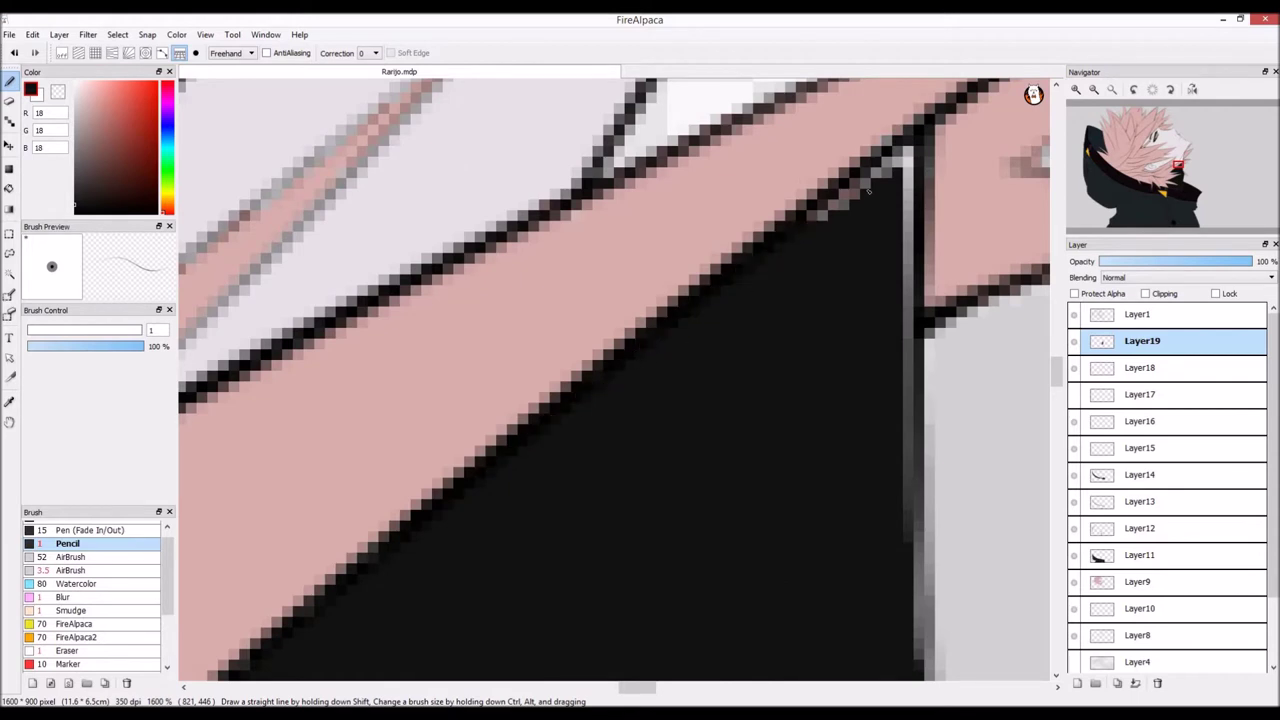
{"action": "left_click_drag", "start_coordinate": [897, 152], "coordinate": [908, 538]}
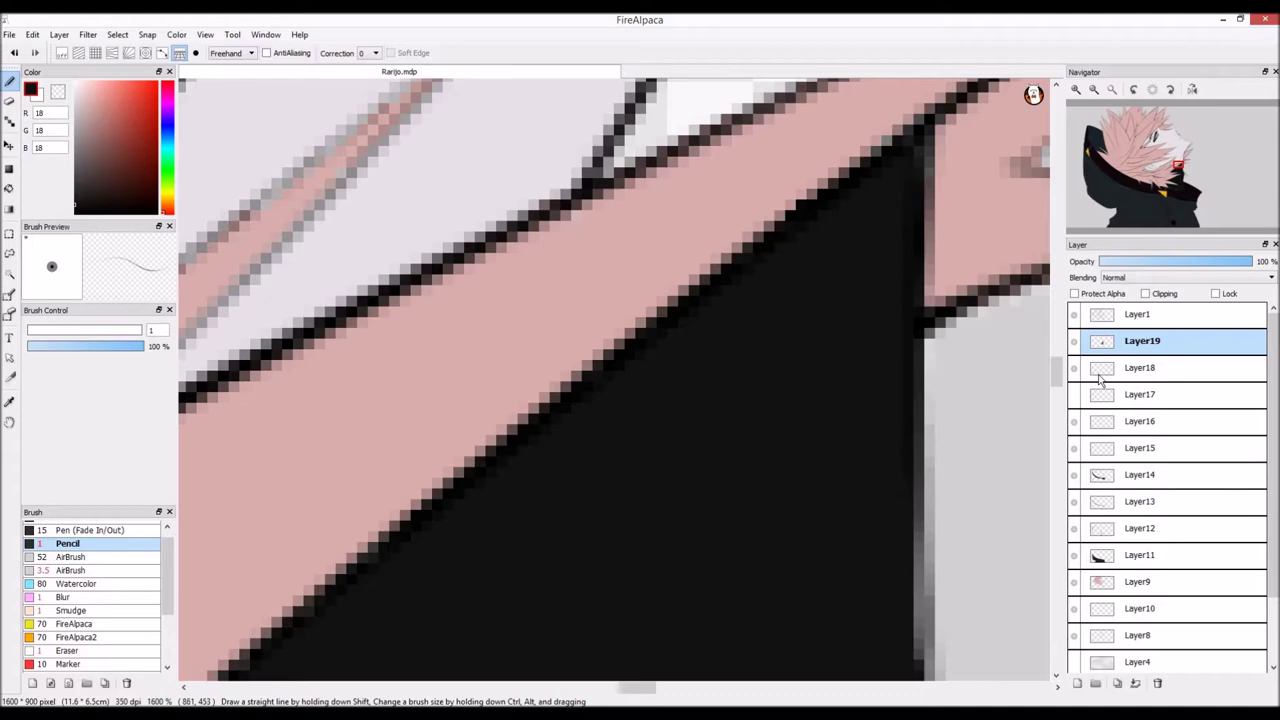
{"action": "left_click_drag", "start_coordinate": [1057, 376], "coordinate": [1057, 395]}
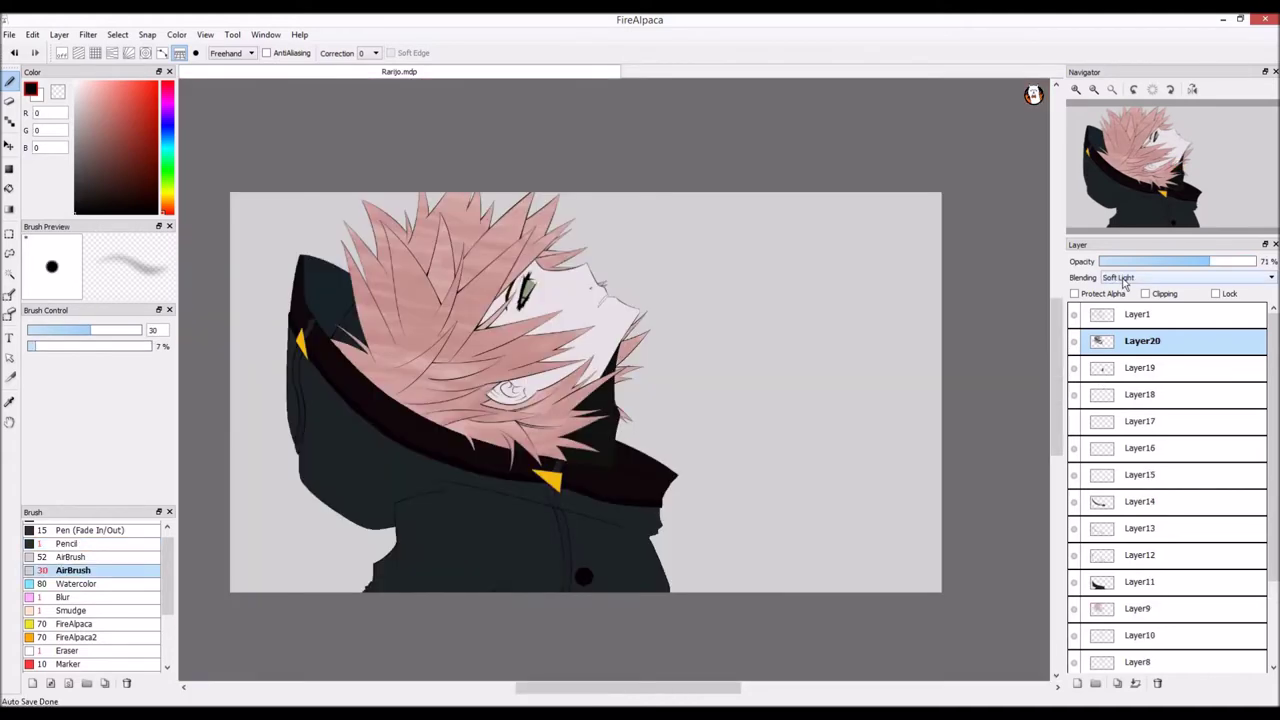
Step: Try Burn, Dodge, Darken, Lighten, Screen, Overlay, Add, Multiply and Normal blending on the hair shading layer, Layer20
{"action": "left_click", "coordinate": [1125, 280]}
{"action": "left_click", "coordinate": [1118, 366]}
{"action": "left_click", "coordinate": [1125, 280]}
{"action": "left_click", "coordinate": [1118, 366]}
{"action": "left_click", "coordinate": [1125, 280]}
{"action": "left_click", "coordinate": [1123, 357]}
{"action": "left_click", "coordinate": [1125, 279]}
{"action": "left_click", "coordinate": [1133, 298]}
{"action": "left_click", "coordinate": [1128, 279]}
{"action": "left_click", "coordinate": [1124, 332]}
{"action": "left_click", "coordinate": [1124, 279]}
{"action": "left_click", "coordinate": [1124, 341]}
{"action": "left_click", "coordinate": [1125, 280]}
{"action": "left_click", "coordinate": [1125, 332]}
{"action": "left_click", "coordinate": [1125, 280]}
{"action": "left_click", "coordinate": [1126, 323]}
{"action": "left_click", "coordinate": [1128, 280]}
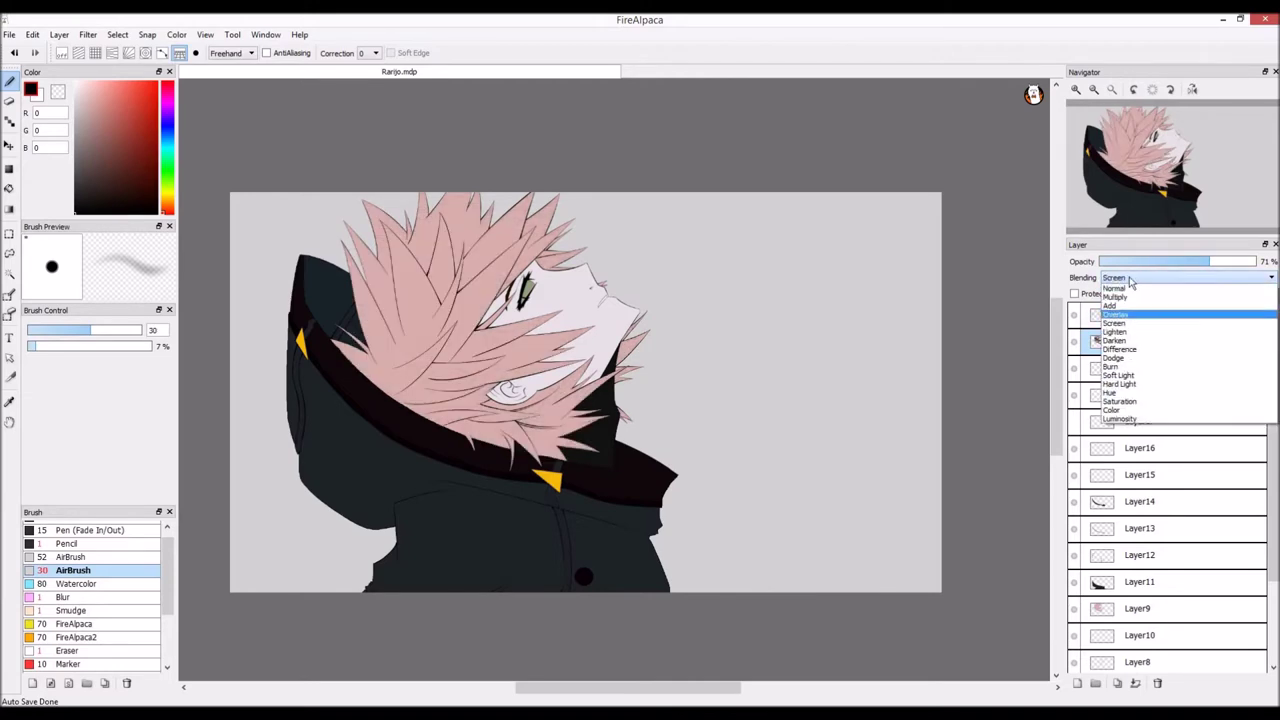
{"action": "left_click", "coordinate": [1128, 314]}
{"action": "left_click", "coordinate": [1127, 279]}
{"action": "left_click", "coordinate": [1127, 305]}
{"action": "left_click", "coordinate": [1126, 279]}
{"action": "left_click", "coordinate": [1126, 296]}
{"action": "left_click", "coordinate": [1124, 279]}
{"action": "left_click", "coordinate": [1126, 287]}
Step: Set Layer20's blending mode to Luminosity
{"action": "left_click", "coordinate": [1132, 279]}
{"action": "left_click", "coordinate": [1130, 422]}
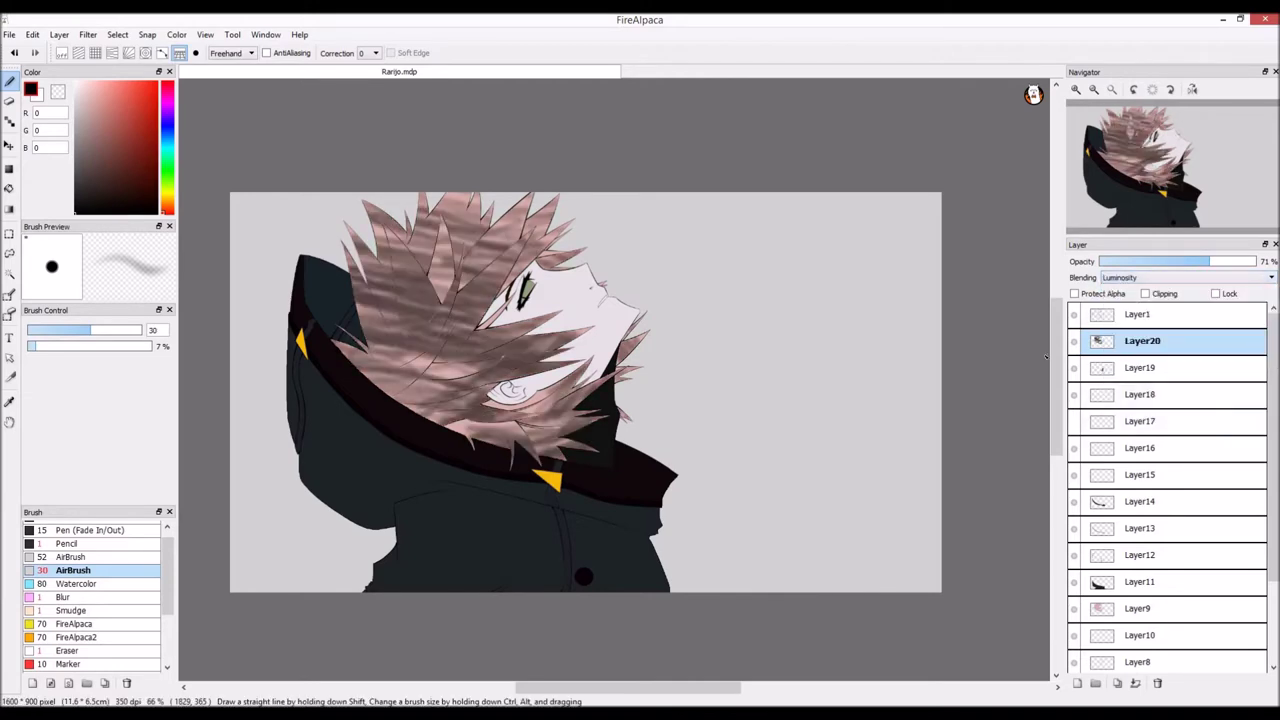
{"action": "key", "text": "XF86AudioLowerVolume"}
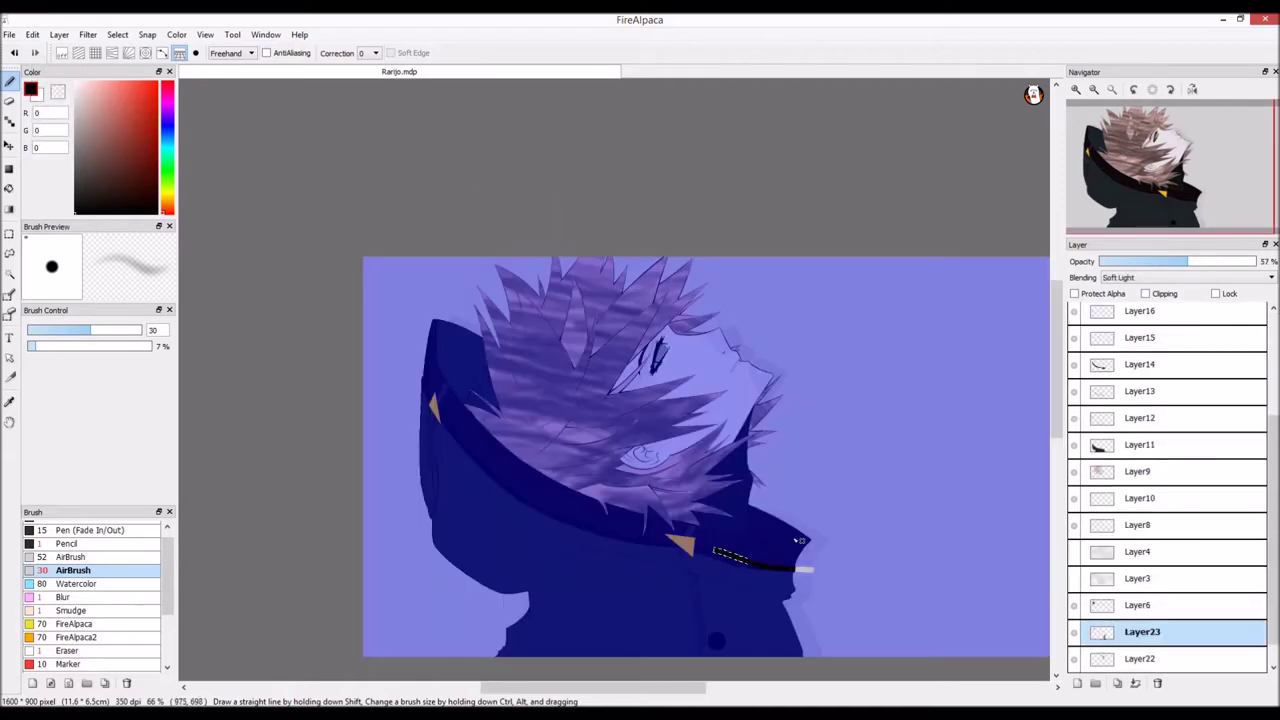
Step: Clear the current selection, select the coat's large front area with the Magic Wand and invert the selection
{"action": "left_click", "coordinate": [117, 34]}
{"action": "left_click", "coordinate": [140, 65]}
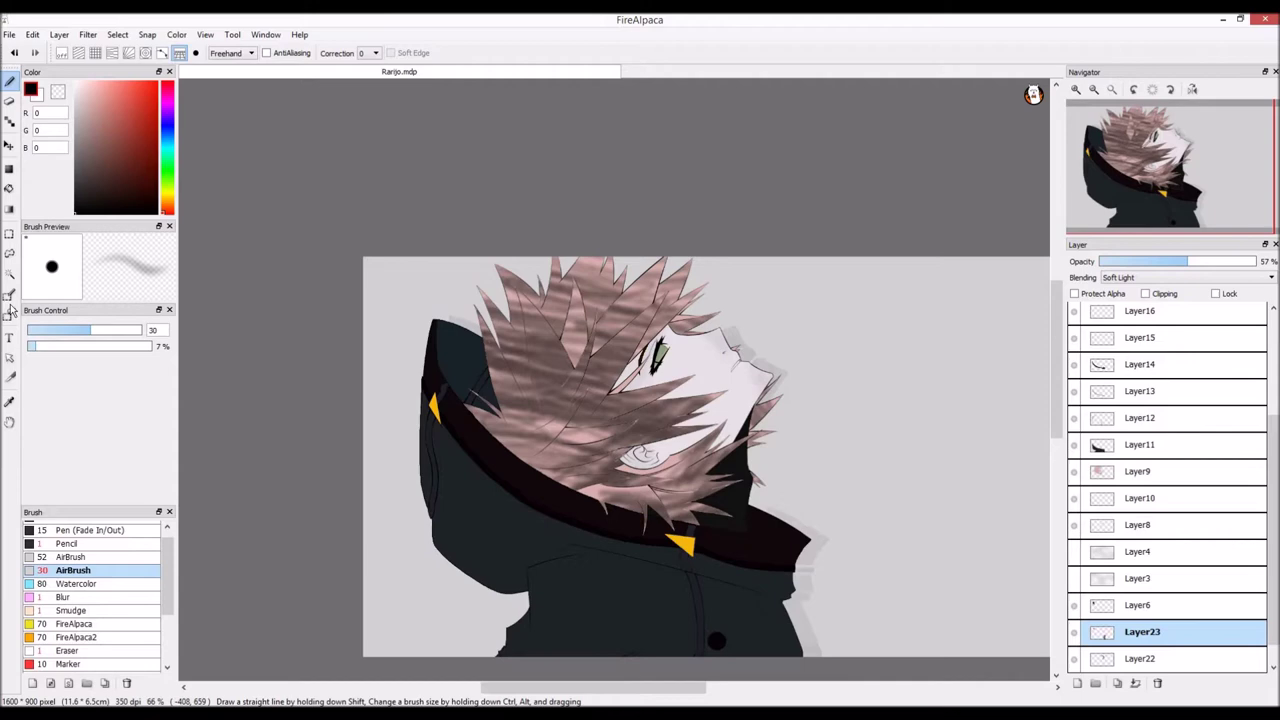
{"action": "left_click", "coordinate": [10, 274]}
{"action": "left_click", "coordinate": [628, 612]}
{"action": "left_click", "coordinate": [117, 34]}
{"action": "left_click", "coordinate": [140, 80]}
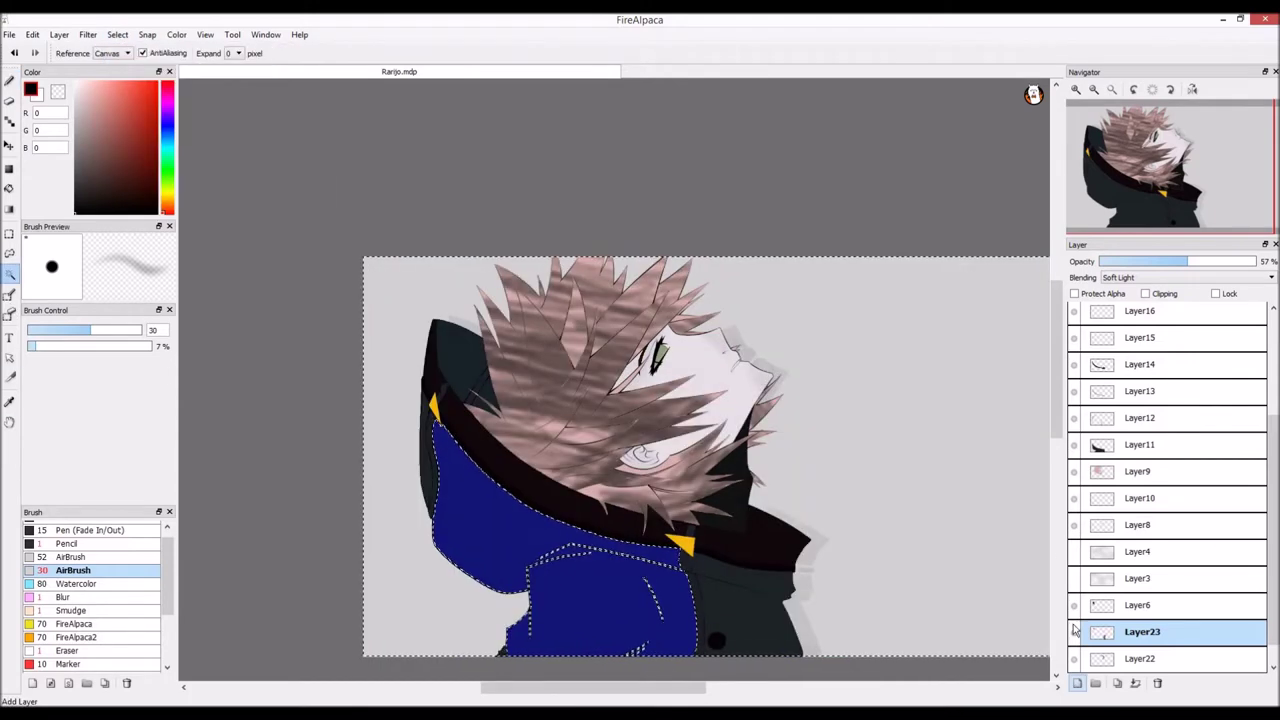
Step: Add a layer above Layer23 with Soft Light blending and an opacity of about 57%
{"action": "left_click", "coordinate": [1077, 684]}
{"action": "left_click", "coordinate": [1158, 278]}
{"action": "left_click", "coordinate": [1150, 412]}
{"action": "left_click", "coordinate": [1182, 262]}
{"action": "left_click_drag", "start_coordinate": [1185, 265], "coordinate": [1189, 262]}
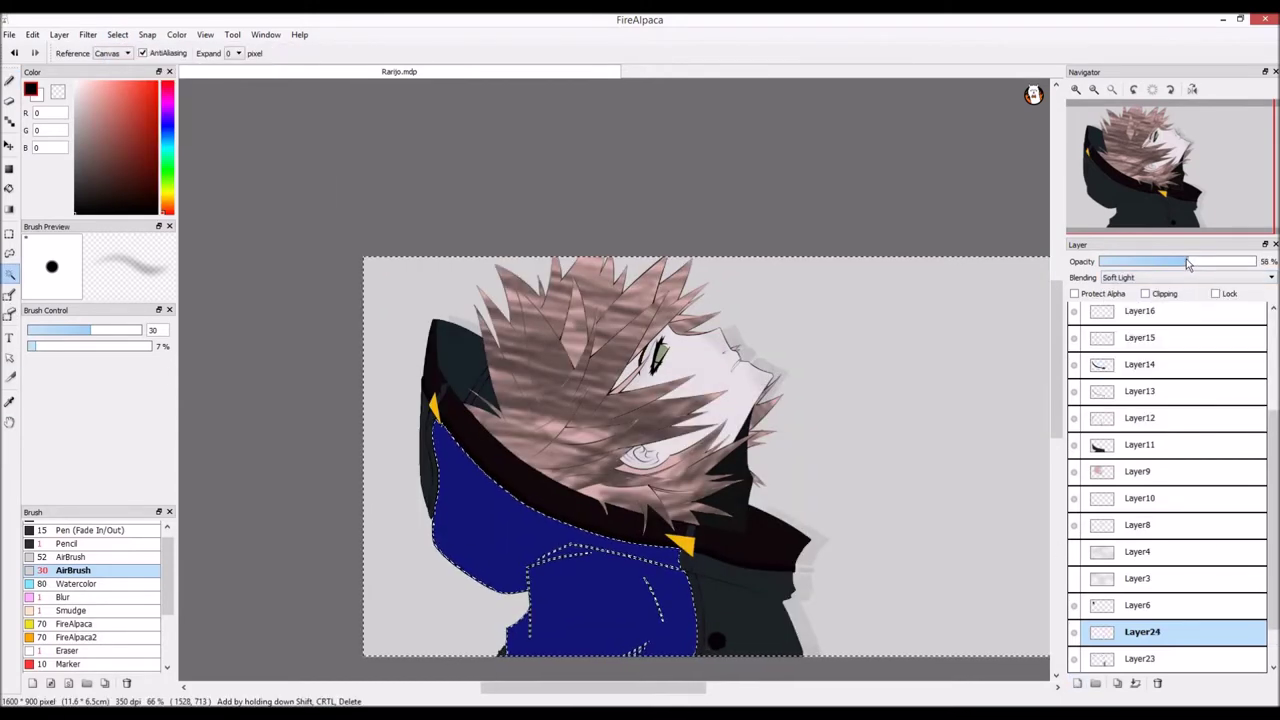
Step: Undo the new layer and the inversion of the coat selection
{"action": "key", "text": "b"}
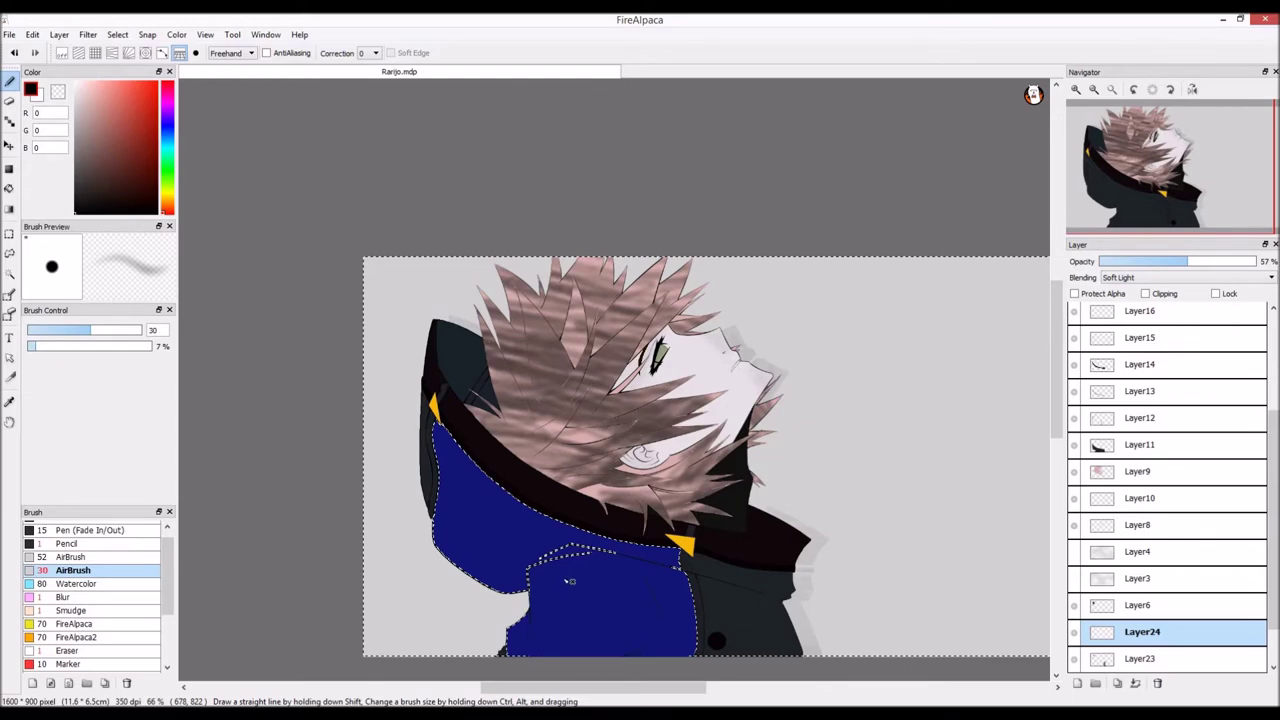
{"action": "scroll", "coordinate": [665, 585], "scroll_direction": "up", "scroll_amount": 4}
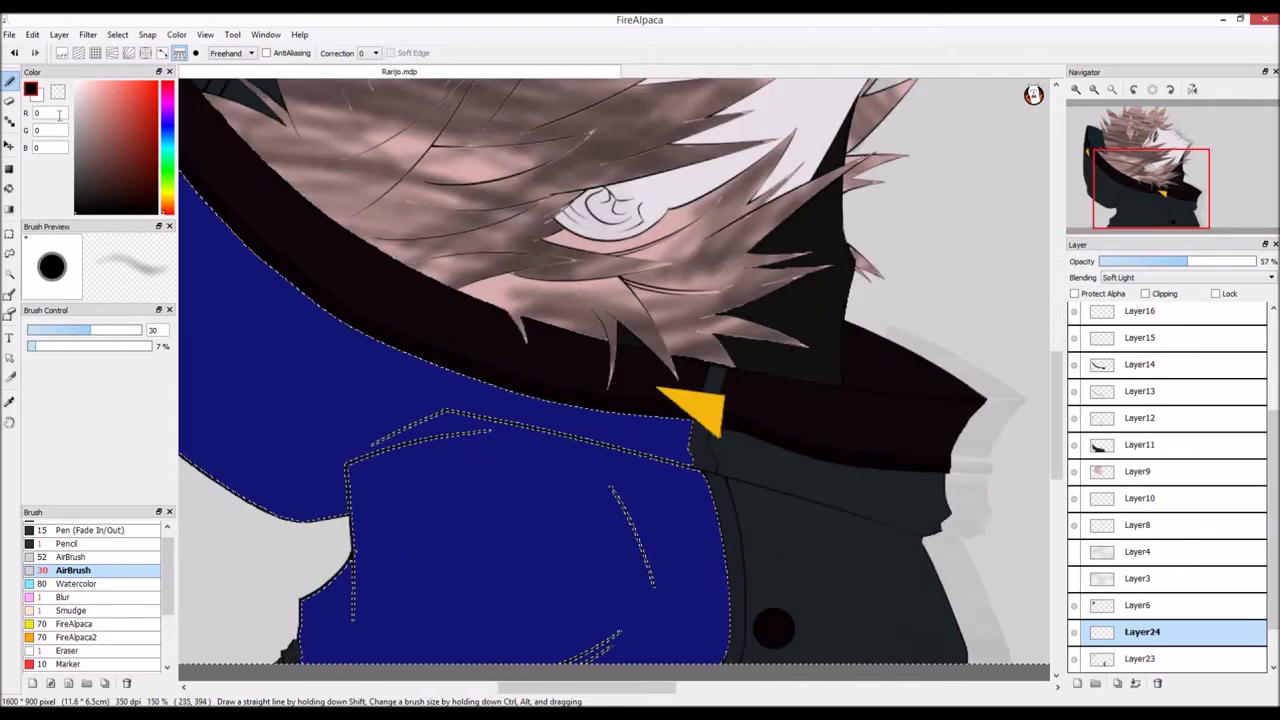
{"action": "left_click", "coordinate": [13, 54]}
{"action": "left_click", "coordinate": [34, 54]}
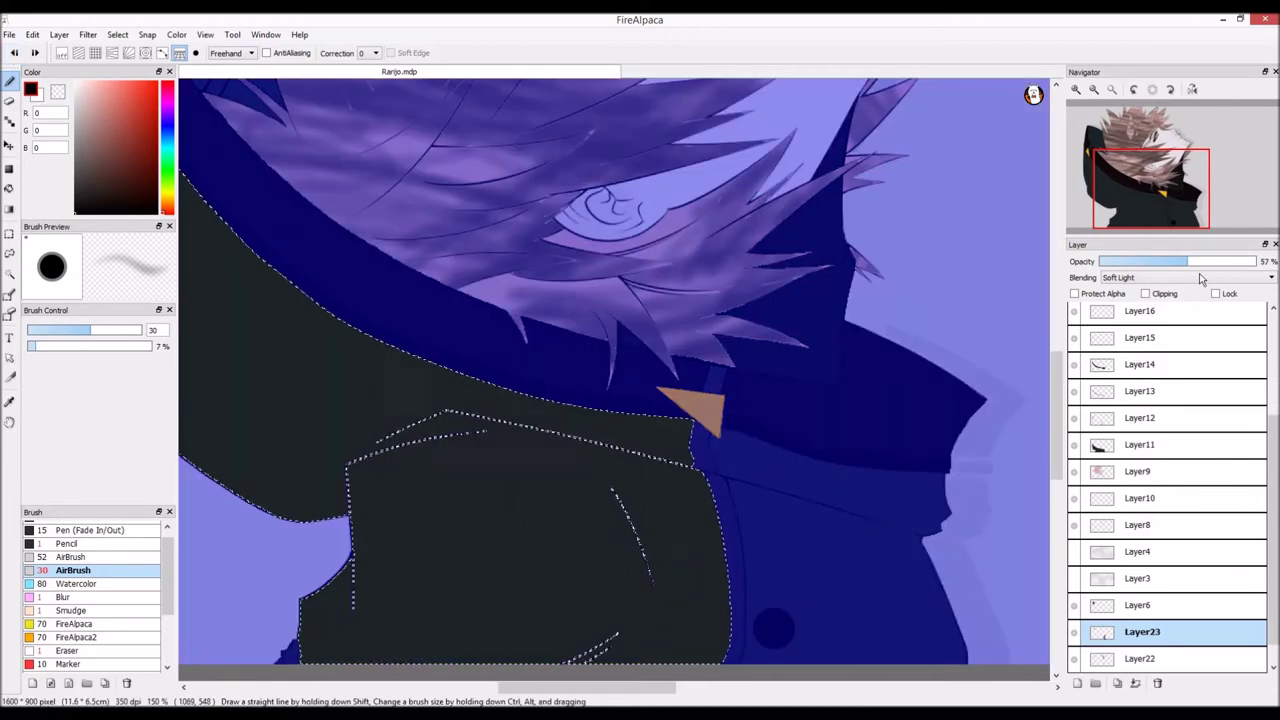
Step: Shift the coat selection slightly sideways with Layer24 active, invert it and return to the brush
{"action": "key", "text": "w"}
{"action": "left_click_drag", "start_coordinate": [527, 511], "coordinate": [556, 516]}
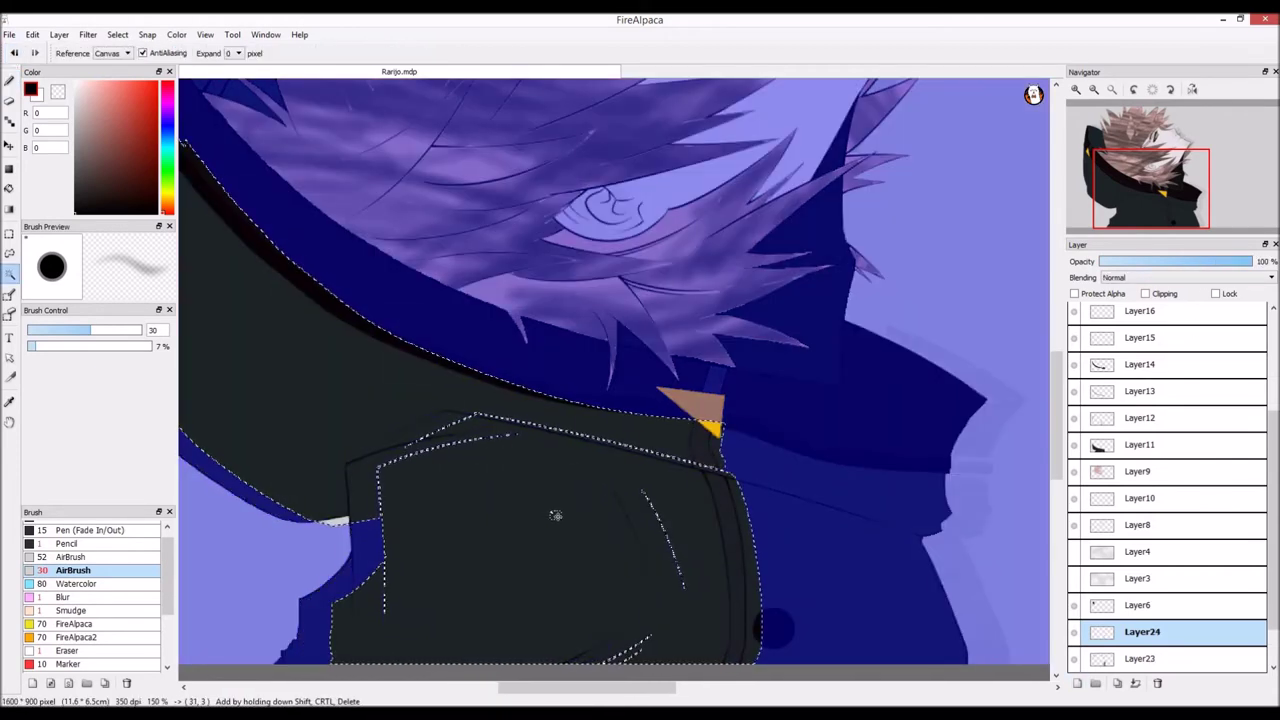
{"action": "left_click", "coordinate": [121, 34]}
{"action": "left_click", "coordinate": [142, 91]}
{"action": "left_click", "coordinate": [10, 81]}
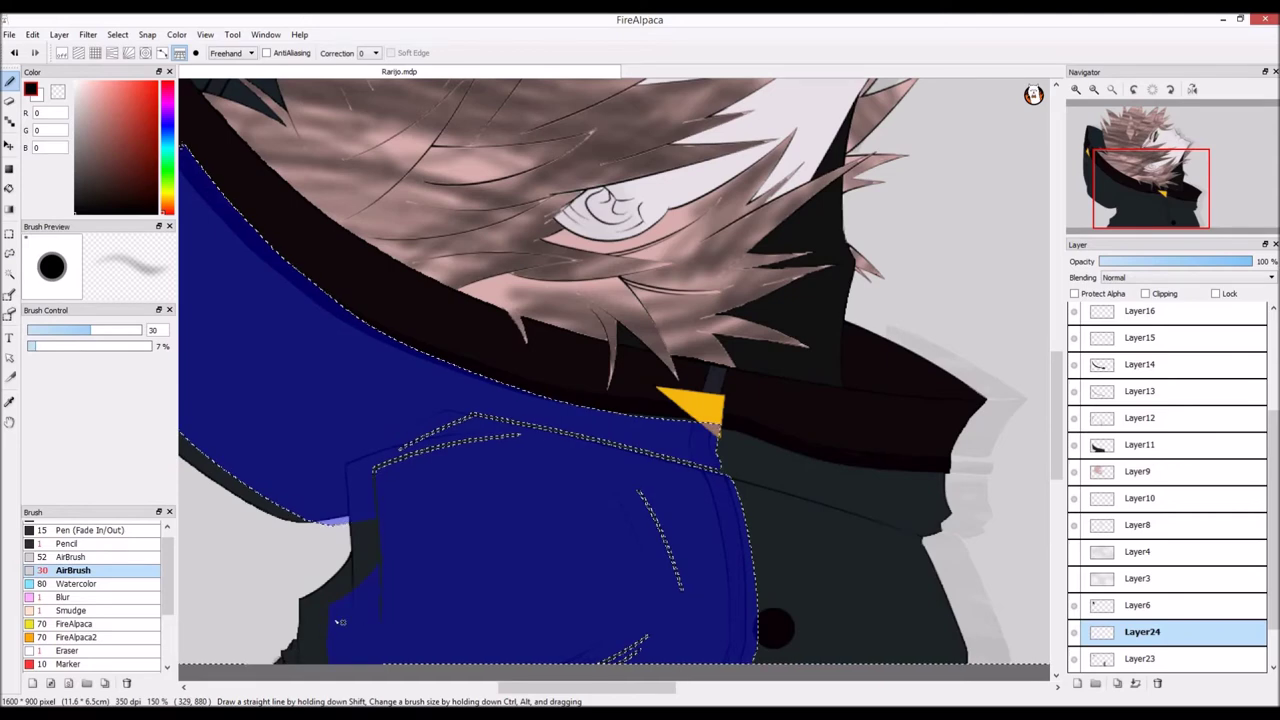
Step: Check the shifted coat selection up close and clear it
{"action": "scroll", "coordinate": [282, 624], "scroll_direction": "up", "scroll_amount": 3}
{"action": "scroll", "coordinate": [300, 625], "scroll_direction": "down", "scroll_amount": 3}
{"action": "scroll", "coordinate": [762, 472], "scroll_direction": "up", "scroll_amount": 2}
{"action": "scroll", "coordinate": [788, 632], "scroll_direction": "down", "scroll_amount": 4}
{"action": "left_click", "coordinate": [117, 34]}
{"action": "left_click", "coordinate": [150, 60]}
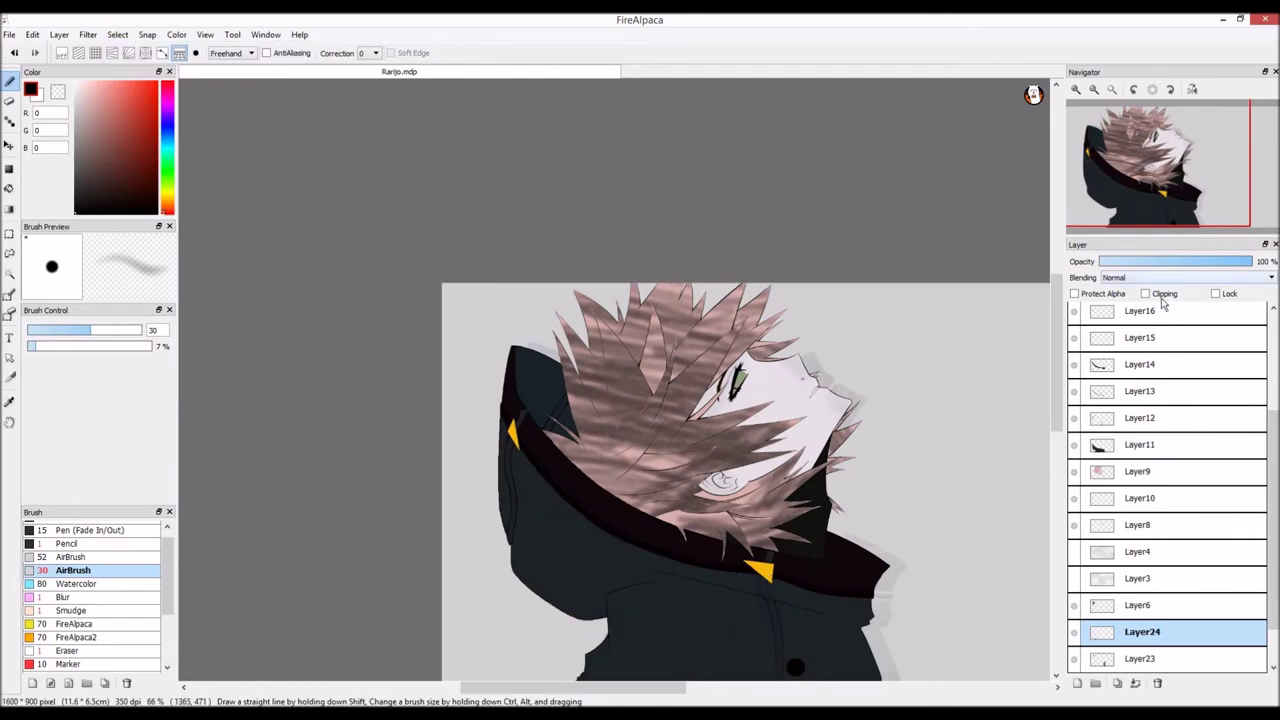
Step: Undo the latest selection changes to bring back the unshifted coat selection, keeping Layer24 active
{"action": "scroll", "coordinate": [350, 572], "scroll_direction": "up", "scroll_amount": 4}
{"action": "left_click", "coordinate": [14, 53]}
{"action": "left_click", "coordinate": [14, 53]}
{"action": "left_click", "coordinate": [14, 53]}
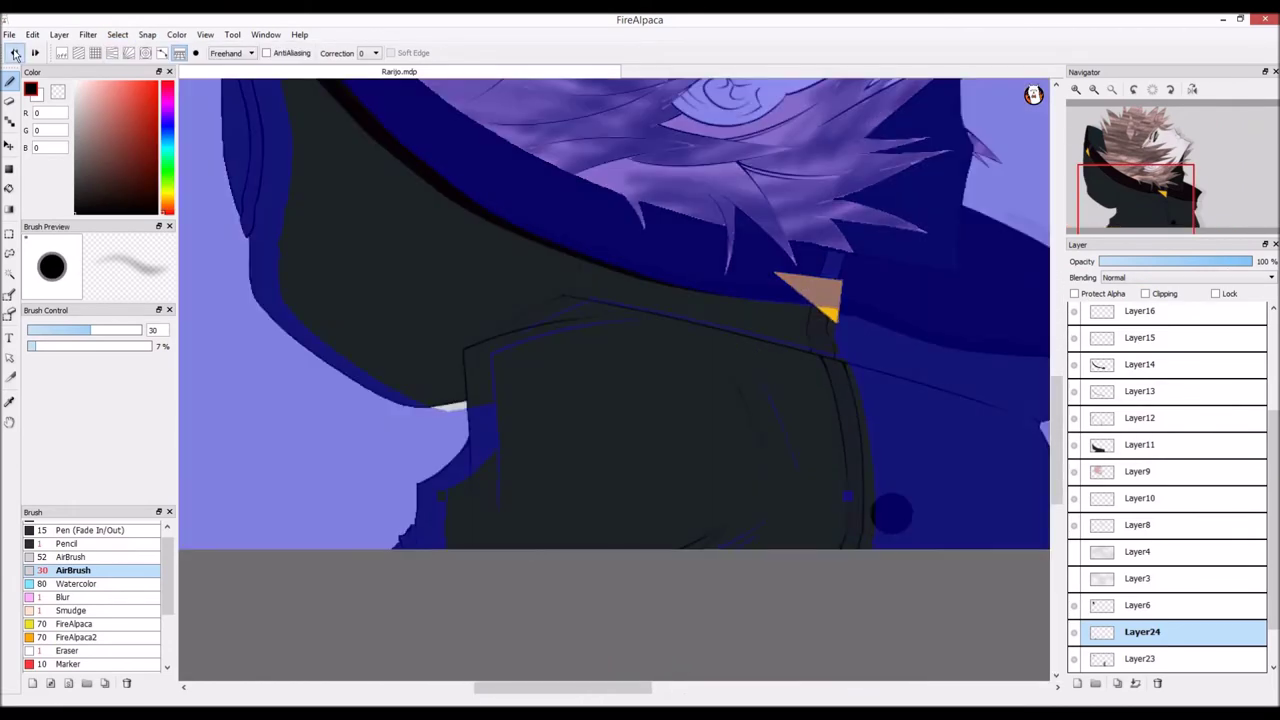
{"action": "left_click", "coordinate": [1077, 683]}
{"action": "left_click", "coordinate": [10, 274]}
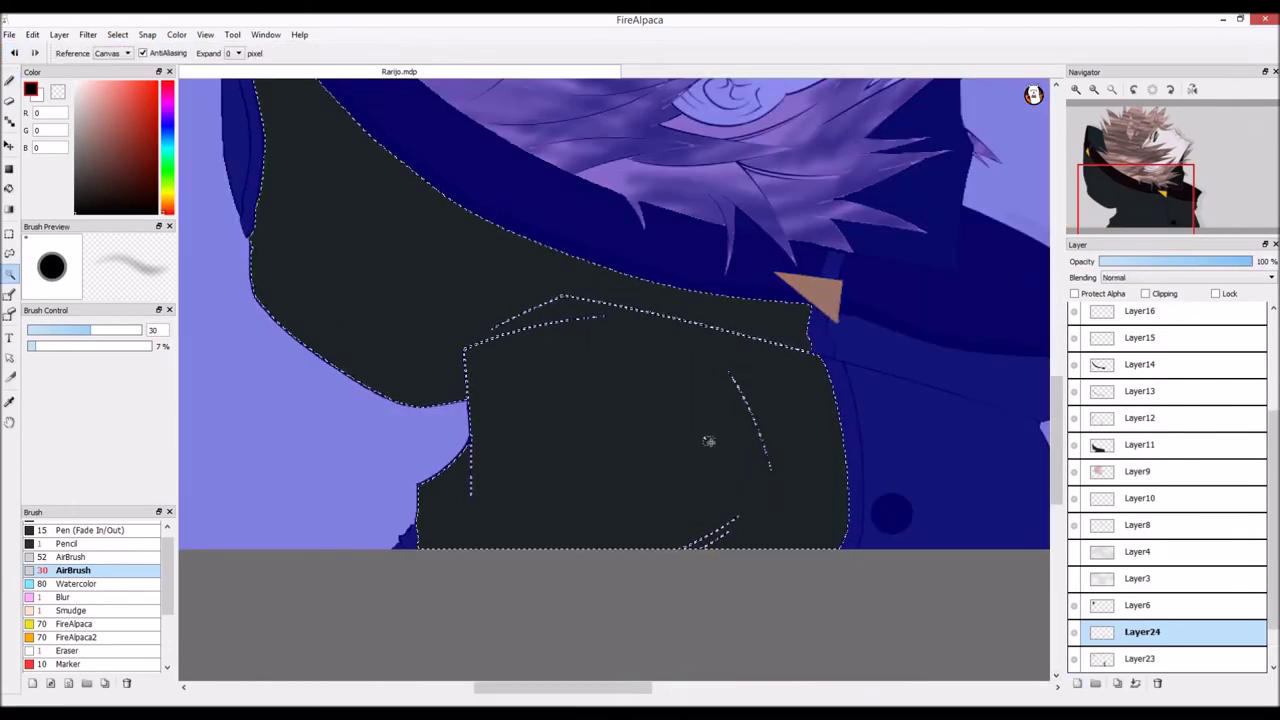
Step: Airbrush dark navy (R 1, G 0, B 29) over the coat's fold lines within the selection on Layer24, and deselect
{"action": "left_click", "coordinate": [10, 81]}
{"action": "left_click_drag", "start_coordinate": [168, 150], "coordinate": [168, 124]}
{"action": "left_click", "coordinate": [157, 199]}
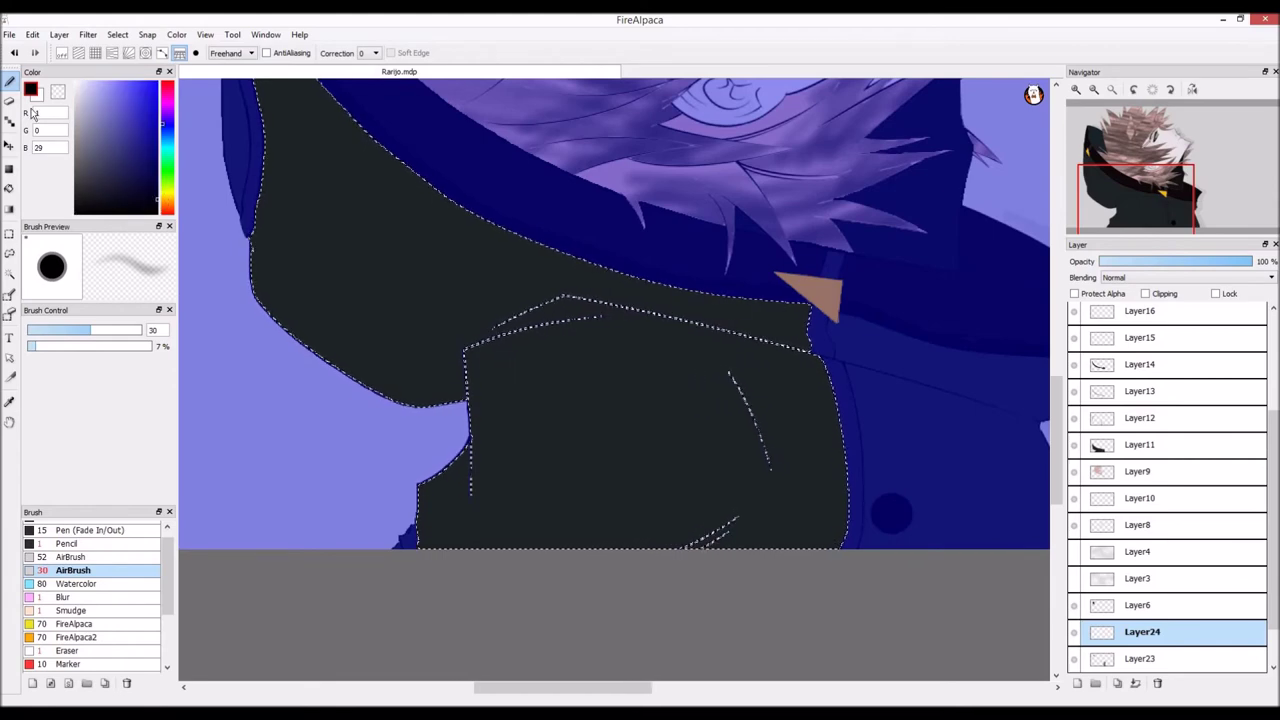
{"action": "left_click_drag", "start_coordinate": [767, 460], "coordinate": [741, 378]}
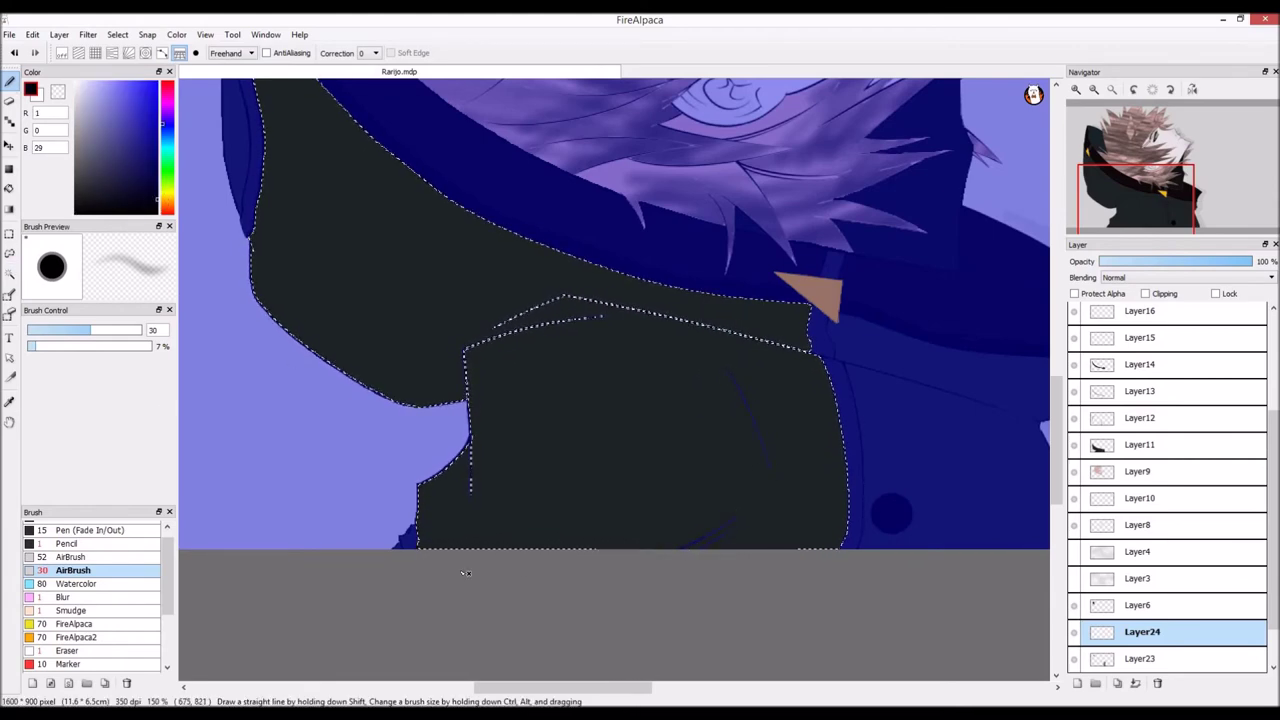
{"action": "left_click_drag", "start_coordinate": [488, 445], "coordinate": [632, 316]}
{"action": "key", "text": "ctrl+d"}
{"action": "scroll", "coordinate": [626, 330], "scroll_direction": "down", "scroll_amount": 3}
{"action": "scroll", "coordinate": [650, 243], "scroll_direction": "up", "scroll_amount": 2}
{"action": "scroll", "coordinate": [659, 252], "scroll_direction": "down", "scroll_amount": 2}
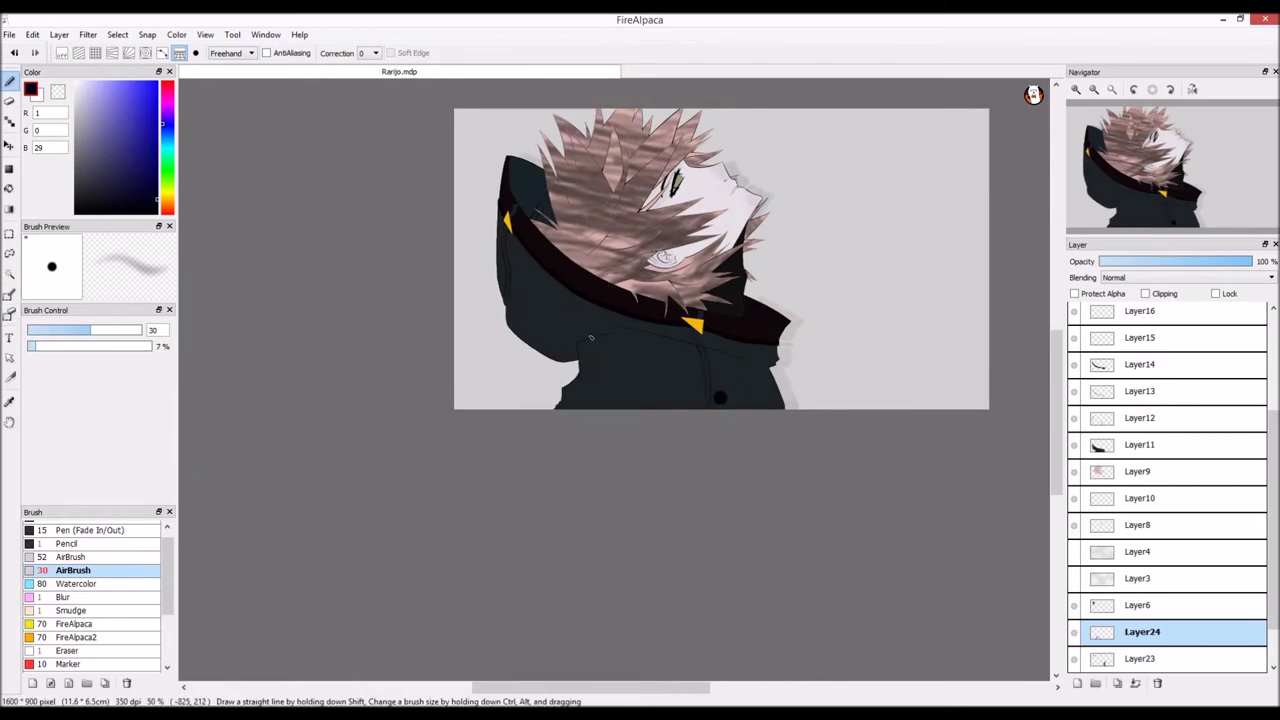
{"action": "scroll", "coordinate": [759, 385], "scroll_direction": "up", "scroll_amount": 2}
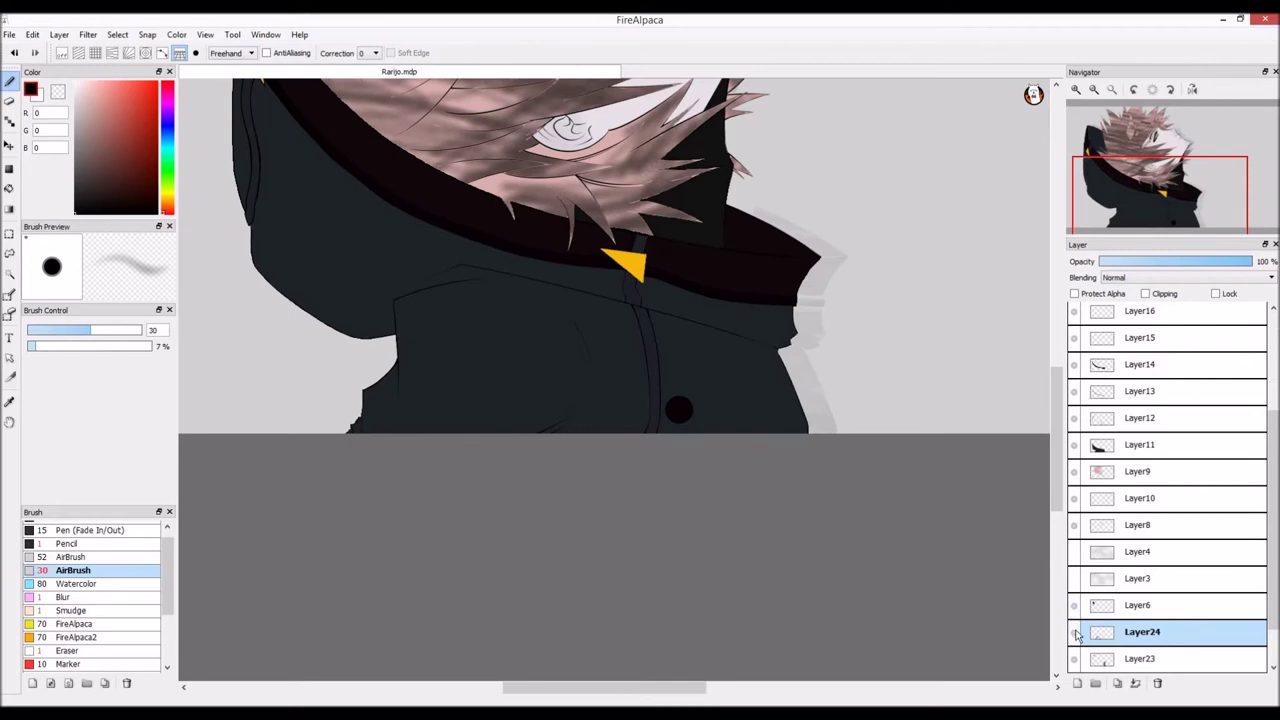
Step: Add a layer above Layer24 with Soft Light blending at 57% opacity and select the dark neck area, offset slightly sideways
{"action": "left_click", "coordinate": [1074, 606]}
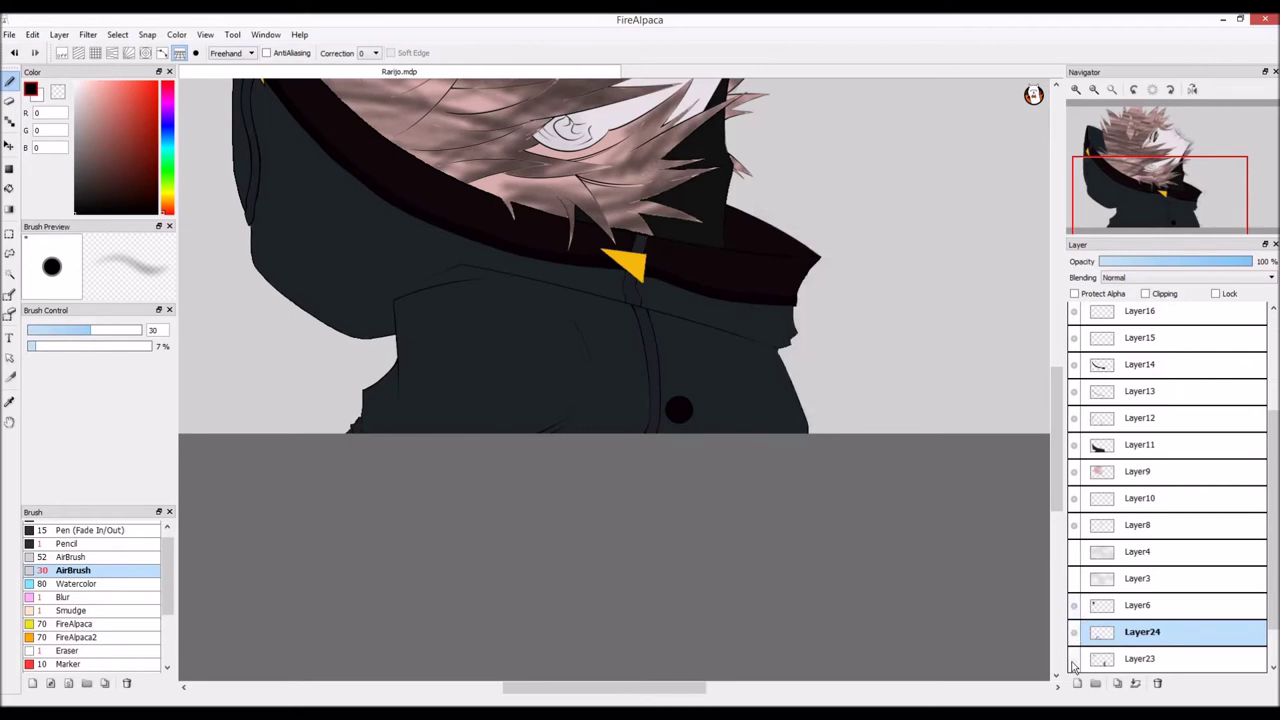
{"action": "left_click", "coordinate": [1190, 277]}
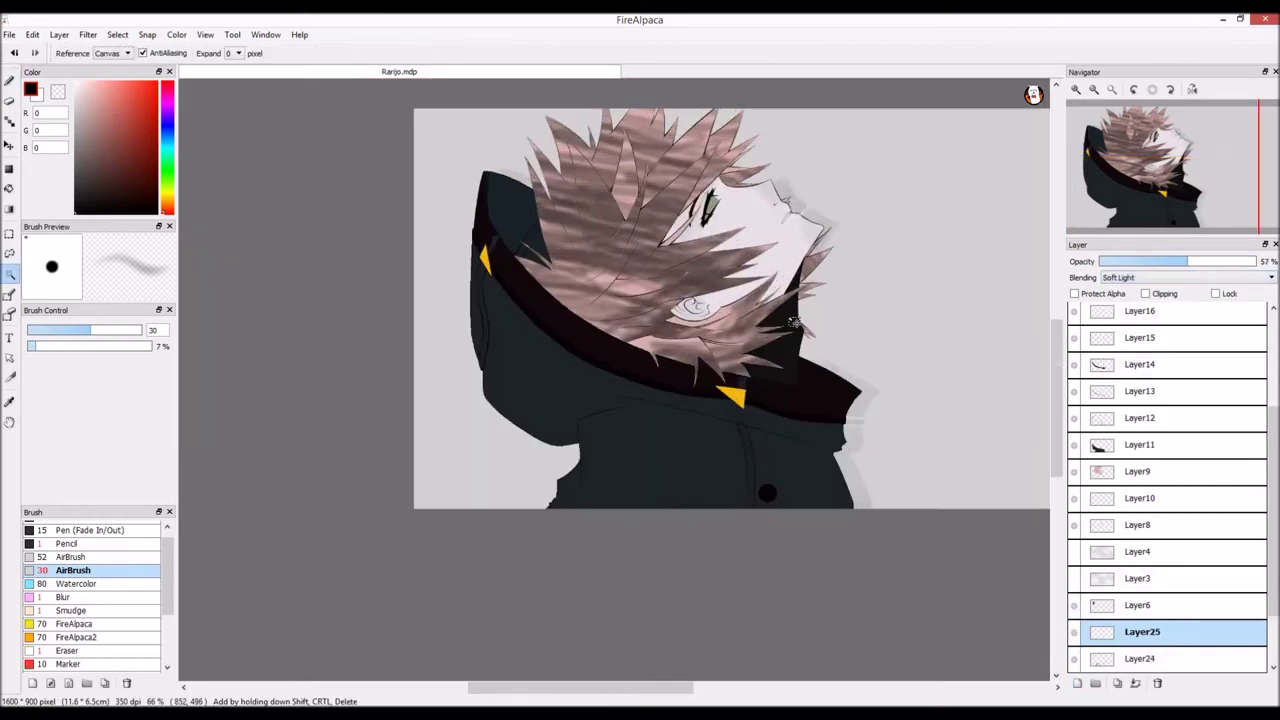
{"action": "key", "text": "b"}
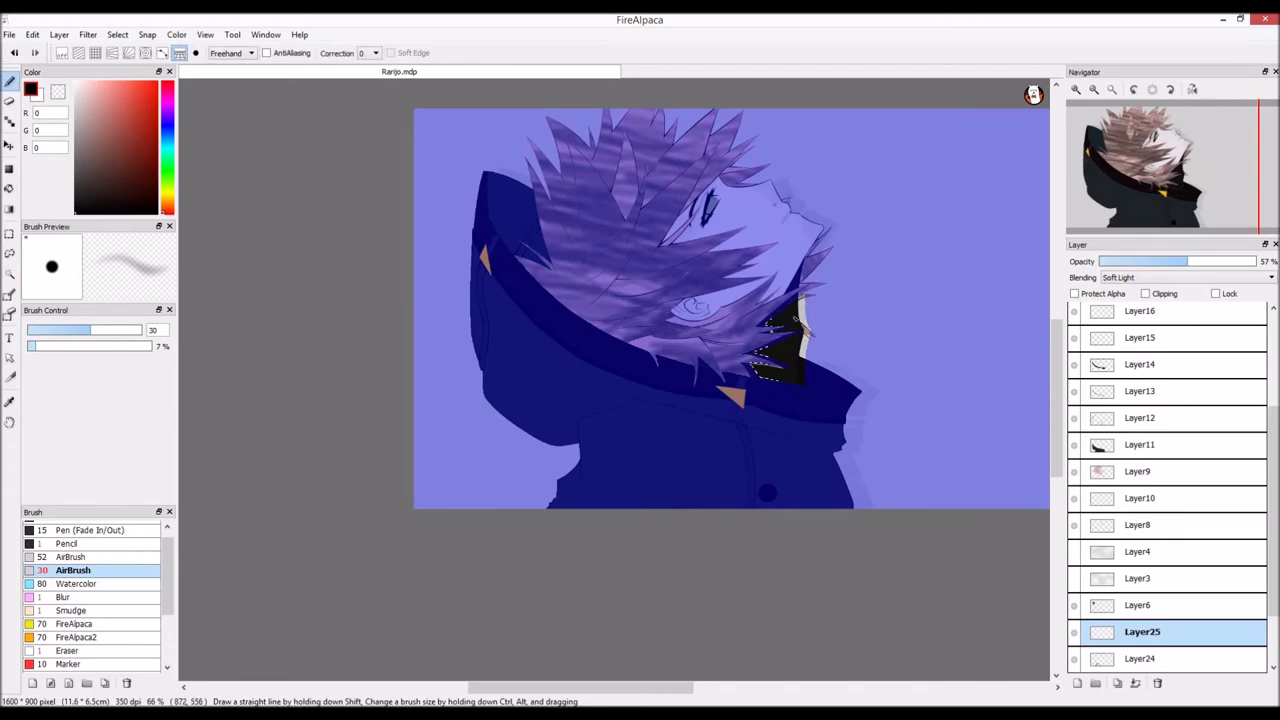
{"action": "scroll", "coordinate": [864, 296], "scroll_direction": "up", "scroll_amount": 4}
Step: Select the hair spike beside the jaw, airbrush black shading through the selection on Layer25, and deselect
{"action": "left_click", "coordinate": [10, 274]}
{"action": "left_click", "coordinate": [474, 185]}
{"action": "left_click", "coordinate": [518, 178]}
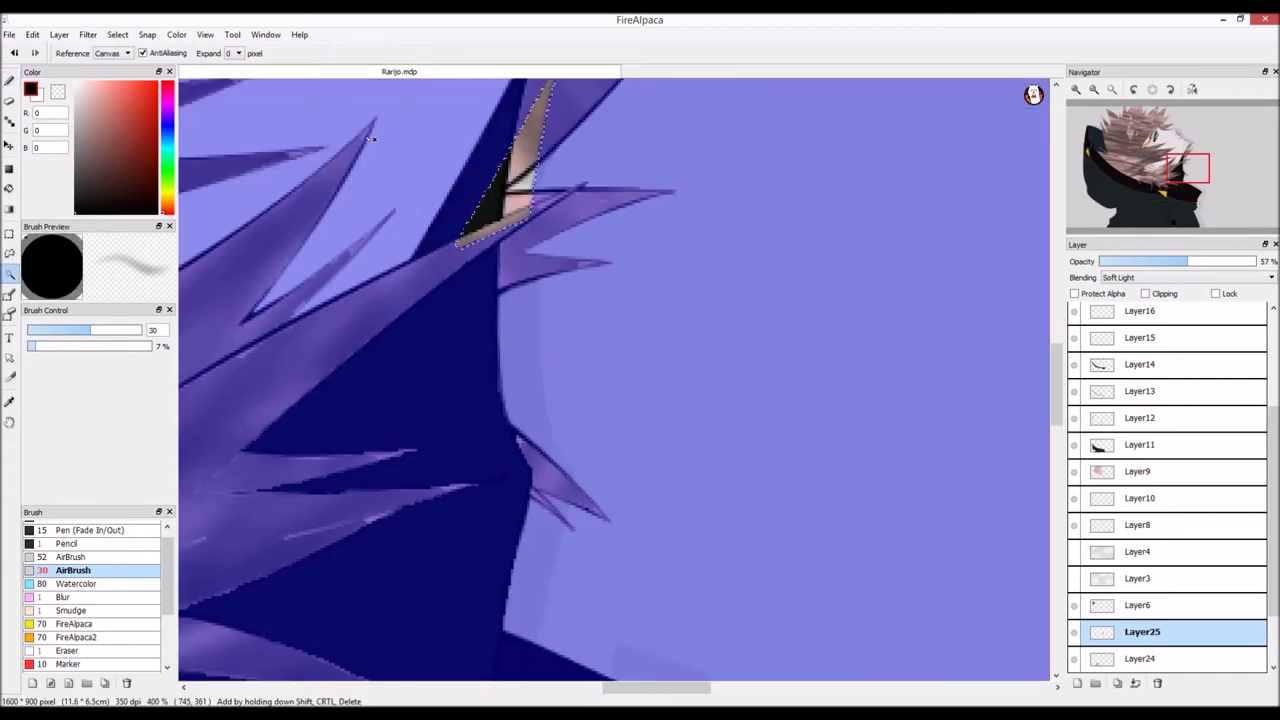
{"action": "left_click", "coordinate": [10, 82]}
{"action": "left_click_drag", "start_coordinate": [525, 180], "coordinate": [513, 147]}
{"action": "key", "text": "ctrl+d"}
{"action": "scroll", "coordinate": [842, 425], "scroll_direction": "down", "scroll_amount": 4}
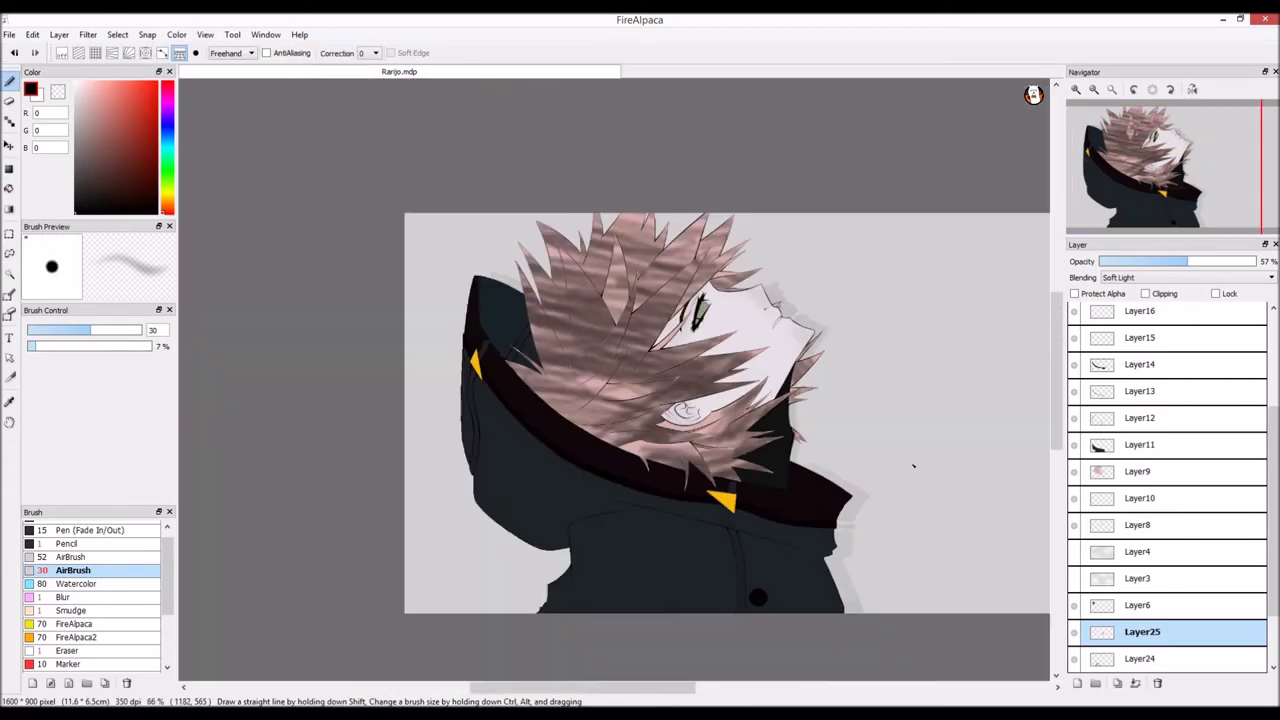
Step: Select the larger hair spike behind the jaw, offset the selection sideways and return to the brush
{"action": "scroll", "coordinate": [935, 436], "scroll_direction": "up", "scroll_amount": 2}
{"action": "key", "text": "w"}
{"action": "left_click", "coordinate": [540, 233]}
{"action": "scroll", "coordinate": [1120, 393], "scroll_direction": "up", "scroll_amount": 3}
{"action": "left_click", "coordinate": [570, 227]}
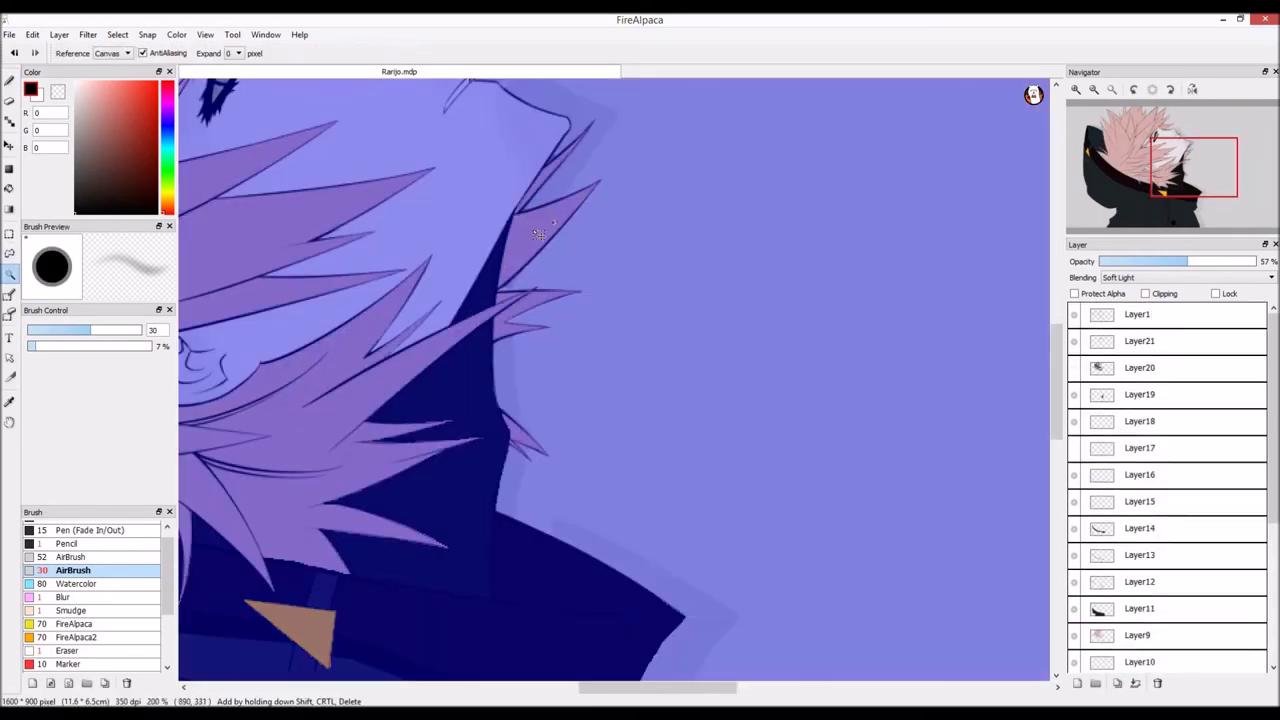
{"action": "key", "text": "b"}
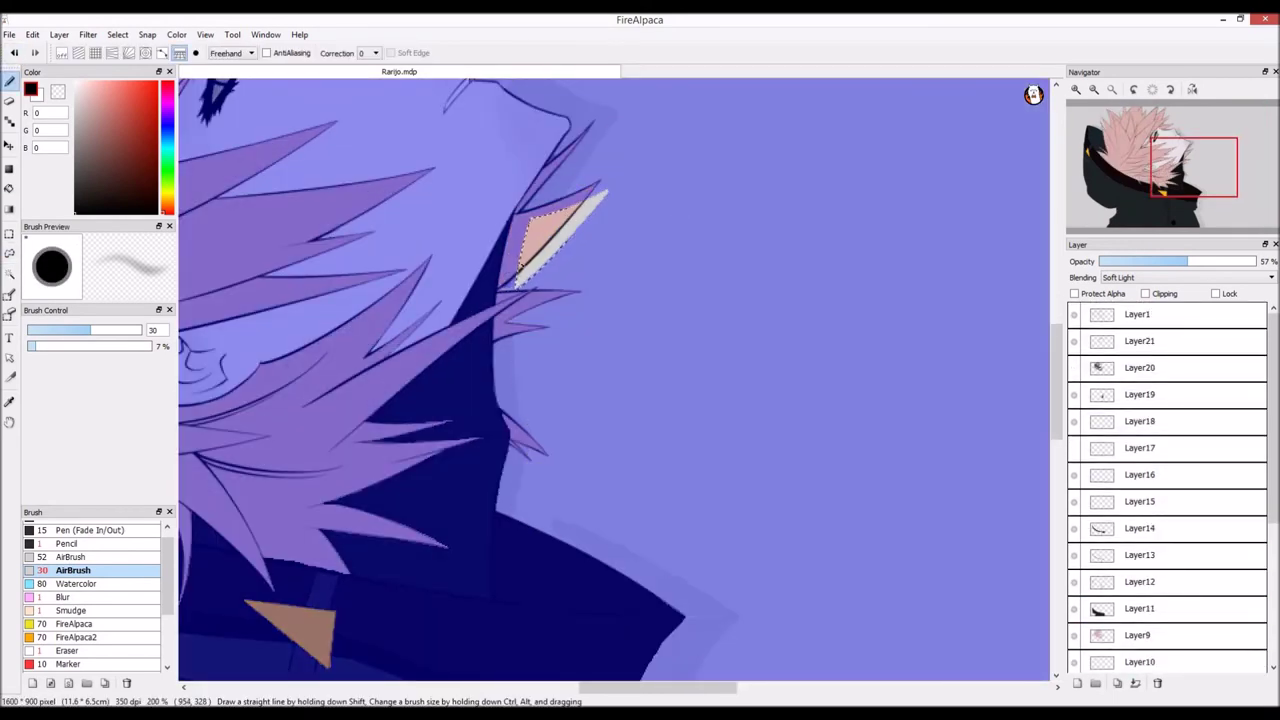
Step: Select the thin hair strand along the jawline for shading and clear the selection
{"action": "left_click", "coordinate": [10, 274]}
{"action": "left_click", "coordinate": [545, 179]}
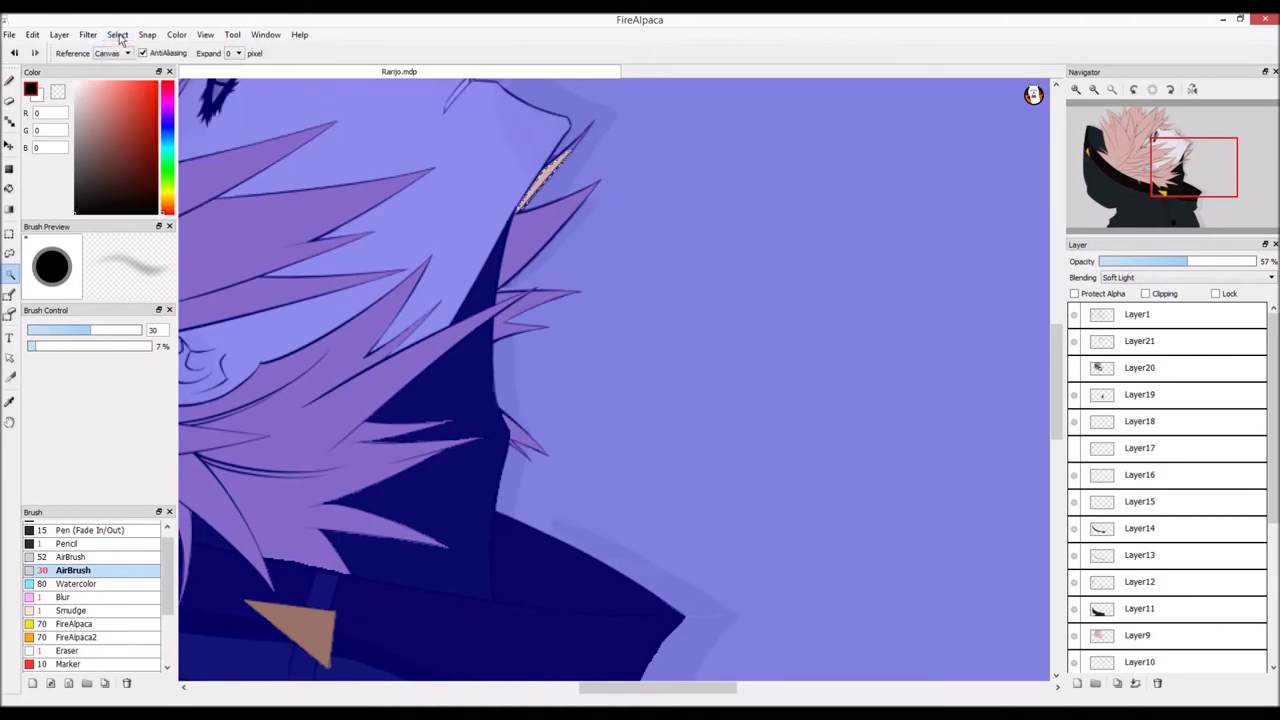
{"action": "left_click", "coordinate": [118, 36]}
{"action": "left_click", "coordinate": [138, 66]}
{"action": "scroll", "coordinate": [482, 220], "scroll_direction": "down", "scroll_amount": 2}
{"action": "scroll", "coordinate": [505, 238], "scroll_direction": "down", "scroll_amount": 1}
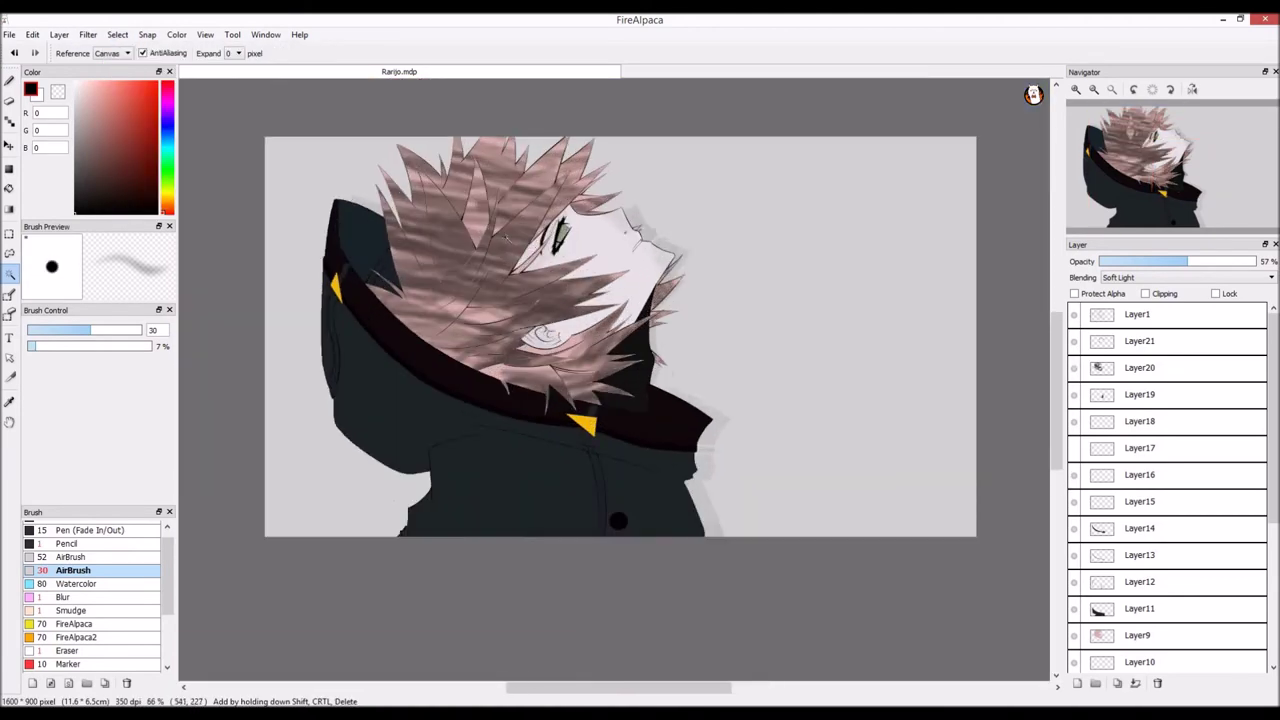
Step: Select the coat's hood and front, offset the selection sideways and airbrush a soft shadow along its outer edge
{"action": "left_click", "coordinate": [383, 413]}
{"action": "key", "text": "b"}
{"action": "scroll", "coordinate": [360, 470], "scroll_direction": "up", "scroll_amount": 2}
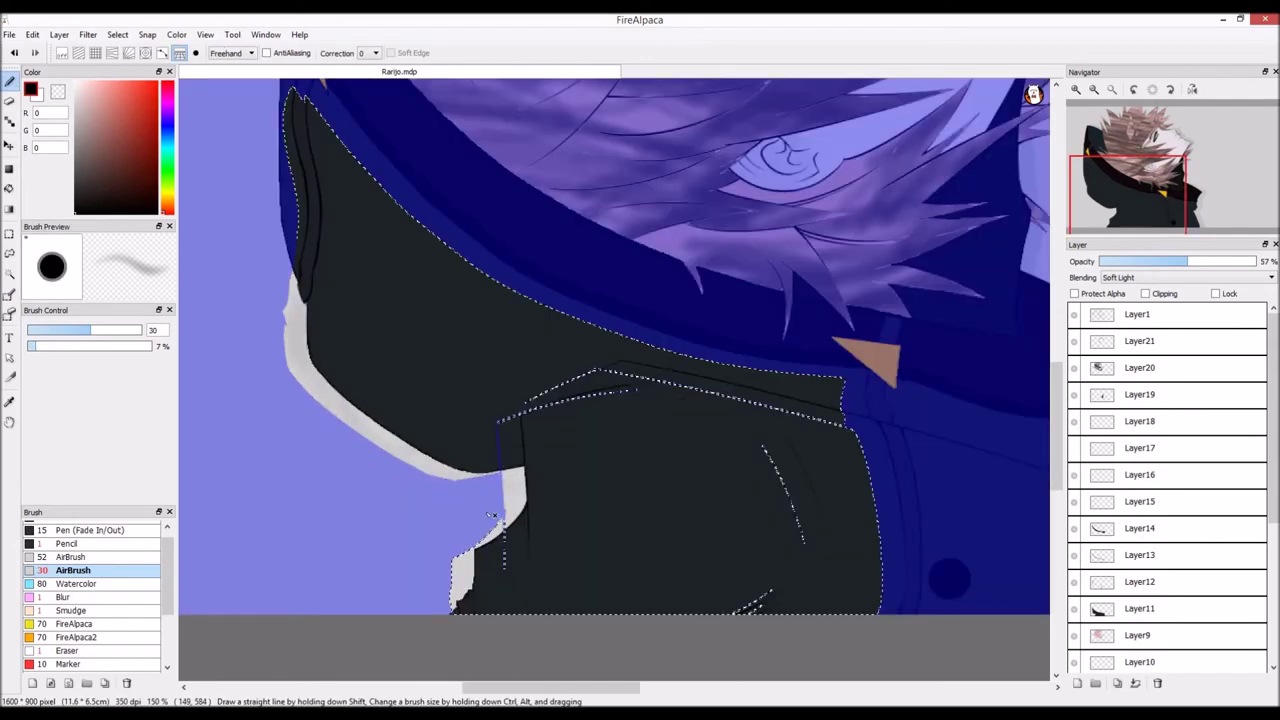
Step: Select both parts of the drawstring at the back of the hood, airbrush them black and deselect
{"action": "left_click", "coordinate": [10, 274]}
{"action": "scroll", "coordinate": [276, 225], "scroll_direction": "down", "scroll_amount": 4}
{"action": "scroll", "coordinate": [270, 198], "scroll_direction": "up", "scroll_amount": 4}
{"action": "left_click", "coordinate": [309, 170]}
{"action": "left_click", "coordinate": [300, 335], "text": "shift"}
{"action": "left_click", "coordinate": [10, 82]}
{"action": "left_click_drag", "start_coordinate": [302, 138], "coordinate": [303, 258]}
{"action": "key", "text": "ctrl+d"}
{"action": "scroll", "coordinate": [551, 408], "scroll_direction": "down", "scroll_amount": 1}
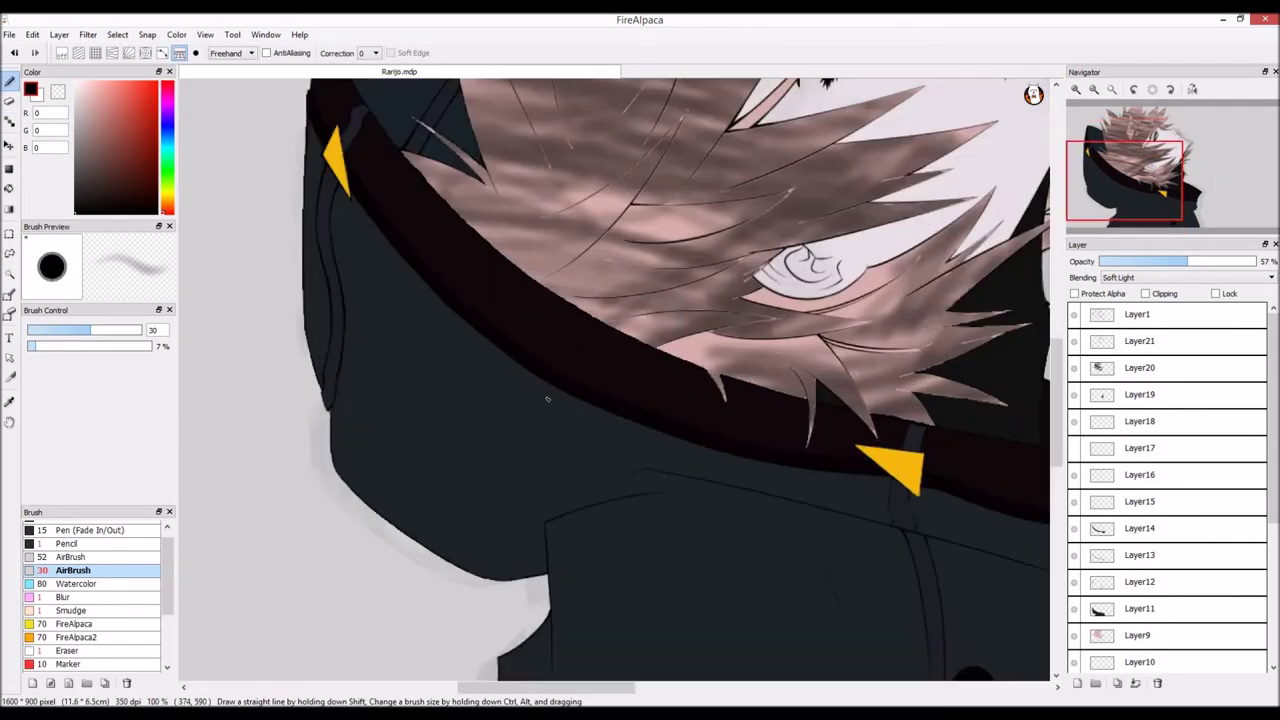
Step: Select the next two small neighbouring coat areas, airbrush black shading into them and deselect
{"action": "scroll", "coordinate": [551, 408], "scroll_direction": "up", "scroll_amount": 2}
{"action": "scroll", "coordinate": [364, 523], "scroll_direction": "down", "scroll_amount": 3}
{"action": "left_click", "coordinate": [10, 274]}
{"action": "scroll", "coordinate": [277, 341], "scroll_direction": "up", "scroll_amount": 3}
{"action": "left_click", "coordinate": [431, 317]}
{"action": "left_click", "coordinate": [408, 300], "text": "shift"}
{"action": "left_click", "coordinate": [10, 82]}
{"action": "left_click_drag", "start_coordinate": [401, 370], "coordinate": [403, 326]}
{"action": "left_click", "coordinate": [117, 35]}
{"action": "left_click", "coordinate": [140, 63]}
{"action": "scroll", "coordinate": [785, 447], "scroll_direction": "down", "scroll_amount": 3}
Step: Try to airbrush shadows beside the hair spikes on the face through an offset hair selection
{"action": "left_click_drag", "start_coordinate": [552, 690], "coordinate": [618, 692]}
{"action": "scroll", "coordinate": [650, 450], "scroll_direction": "up", "scroll_amount": 4}
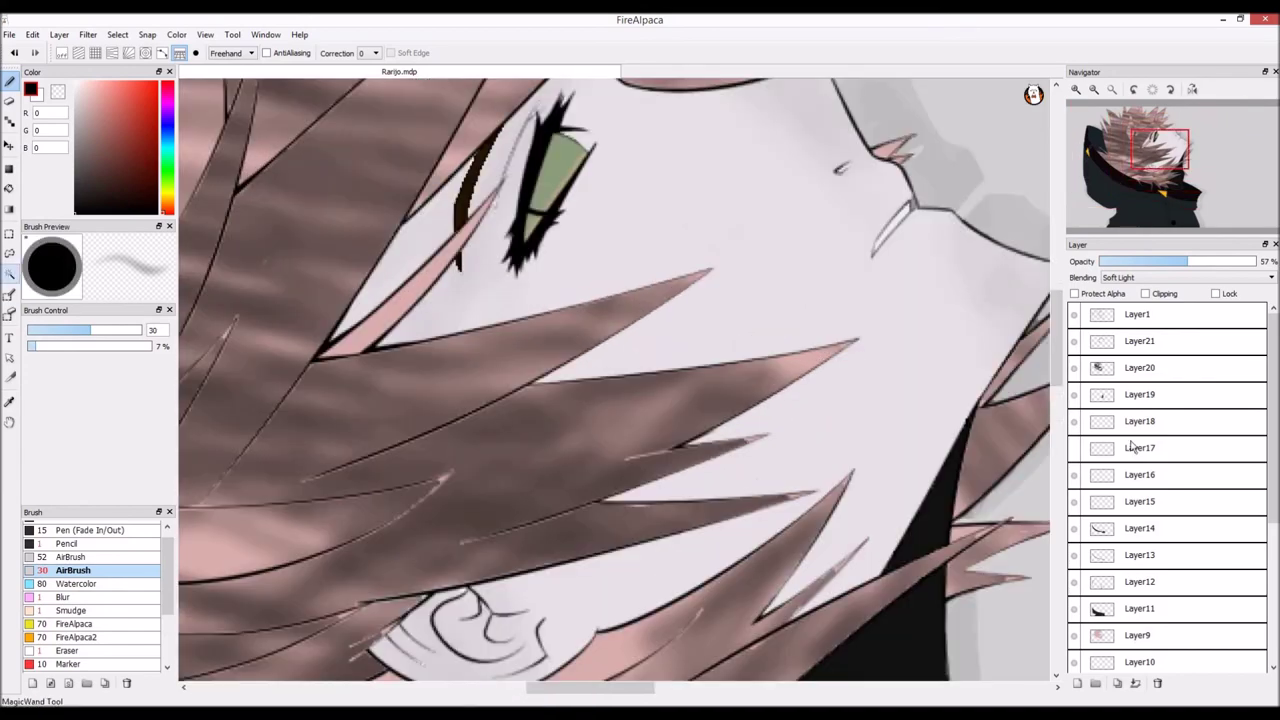
{"action": "key", "text": "w"}
{"action": "left_click", "coordinate": [561, 351]}
{"action": "scroll", "coordinate": [1220, 597], "scroll_direction": "down", "scroll_amount": 3}
{"action": "scroll", "coordinate": [1220, 597], "scroll_direction": "up", "scroll_amount": 3}
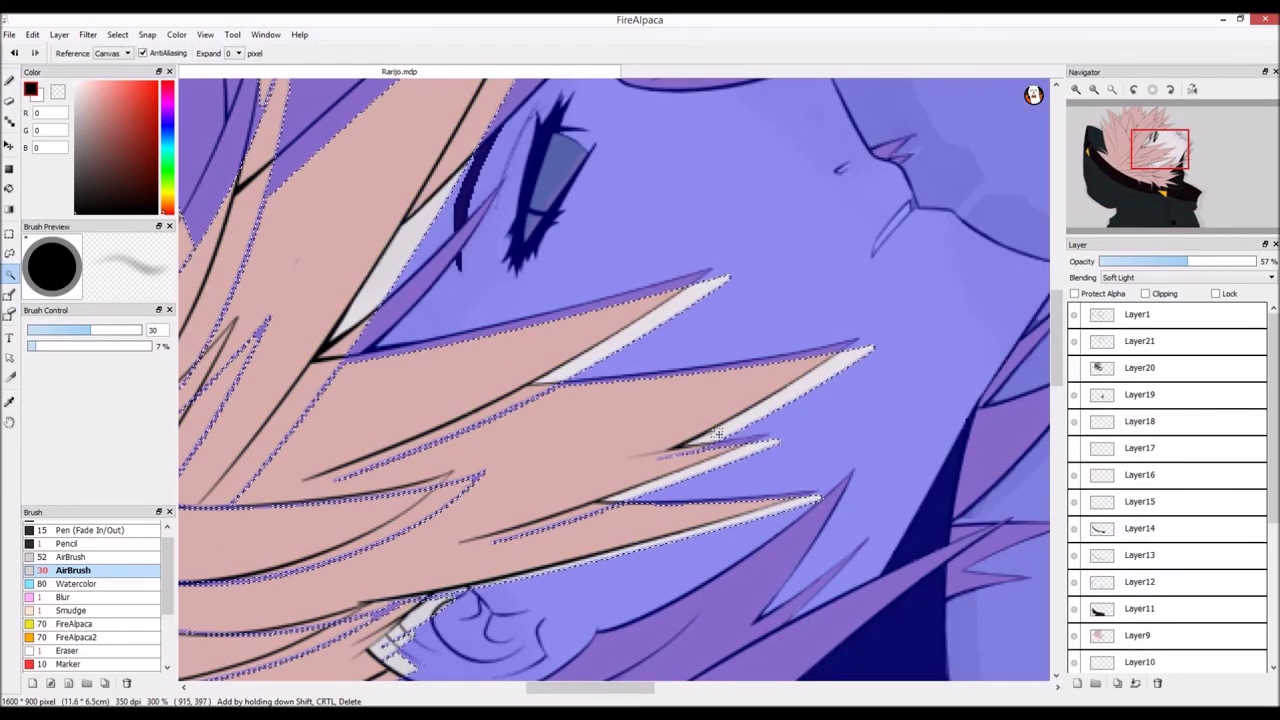
{"action": "key", "text": "b"}
{"action": "left_click_drag", "start_coordinate": [720, 434], "coordinate": [677, 446]}
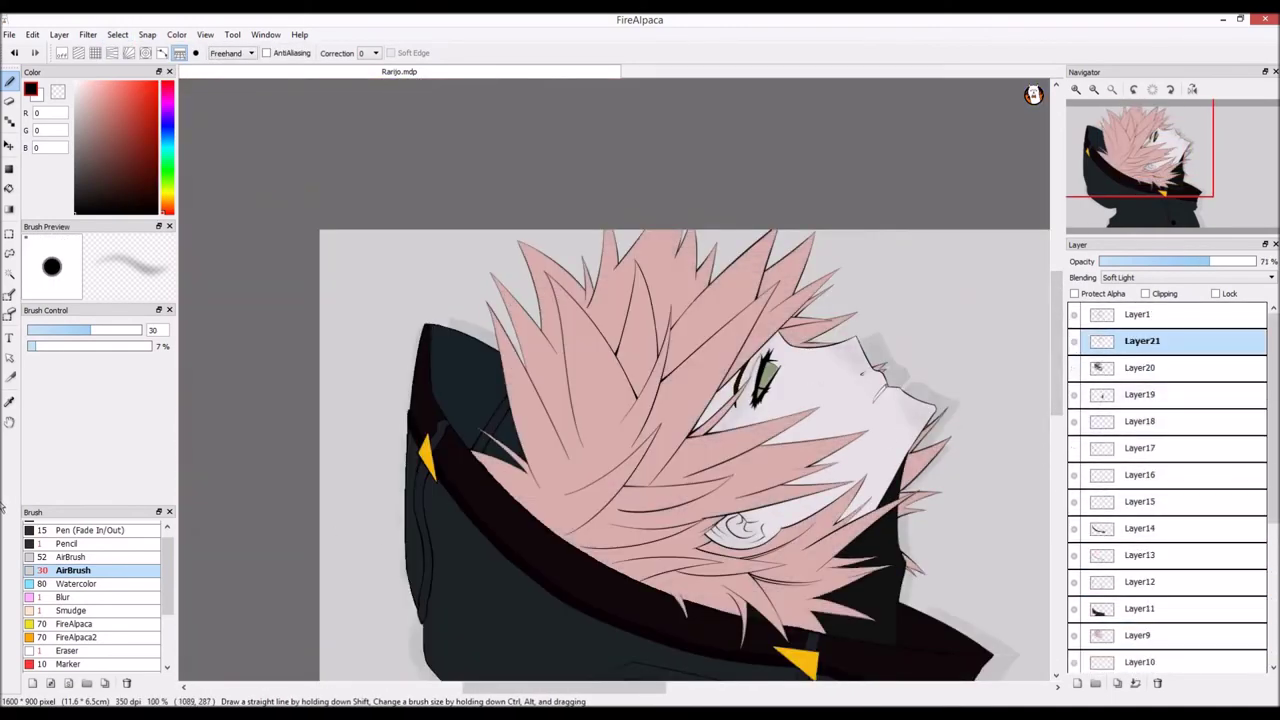
Step: Show Layer20, return to the brush with the offset hair selection active, and move Layer21 below Layer20
{"action": "left_click", "coordinate": [1074, 368]}
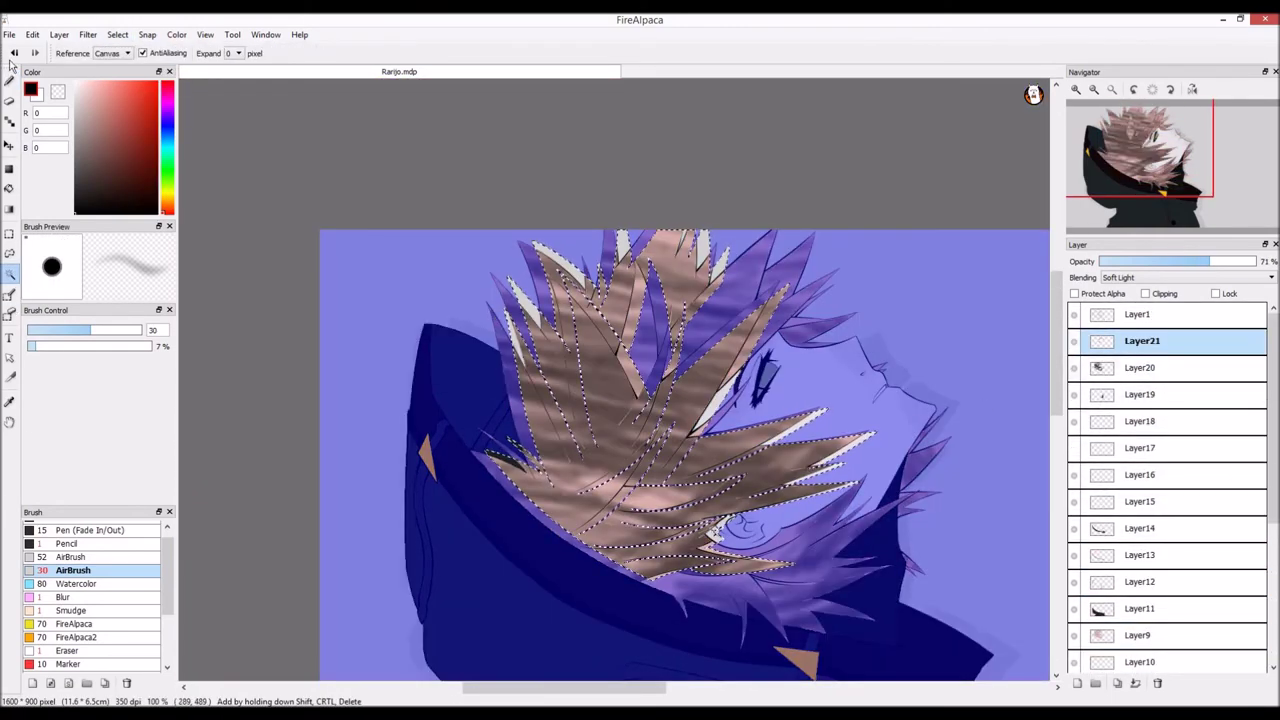
{"action": "left_click", "coordinate": [9, 81]}
{"action": "scroll", "coordinate": [600, 350], "scroll_direction": "up", "scroll_amount": 2}
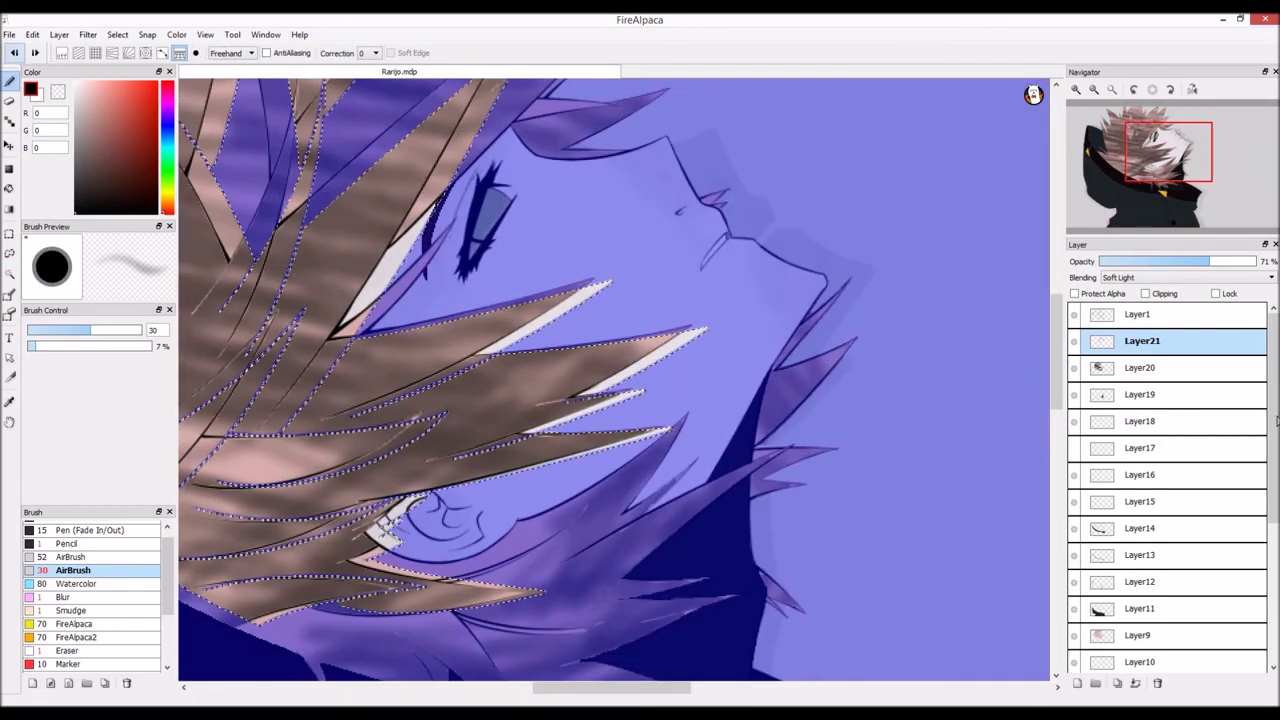
{"action": "left_click_drag", "start_coordinate": [1142, 341], "coordinate": [1142, 372]}
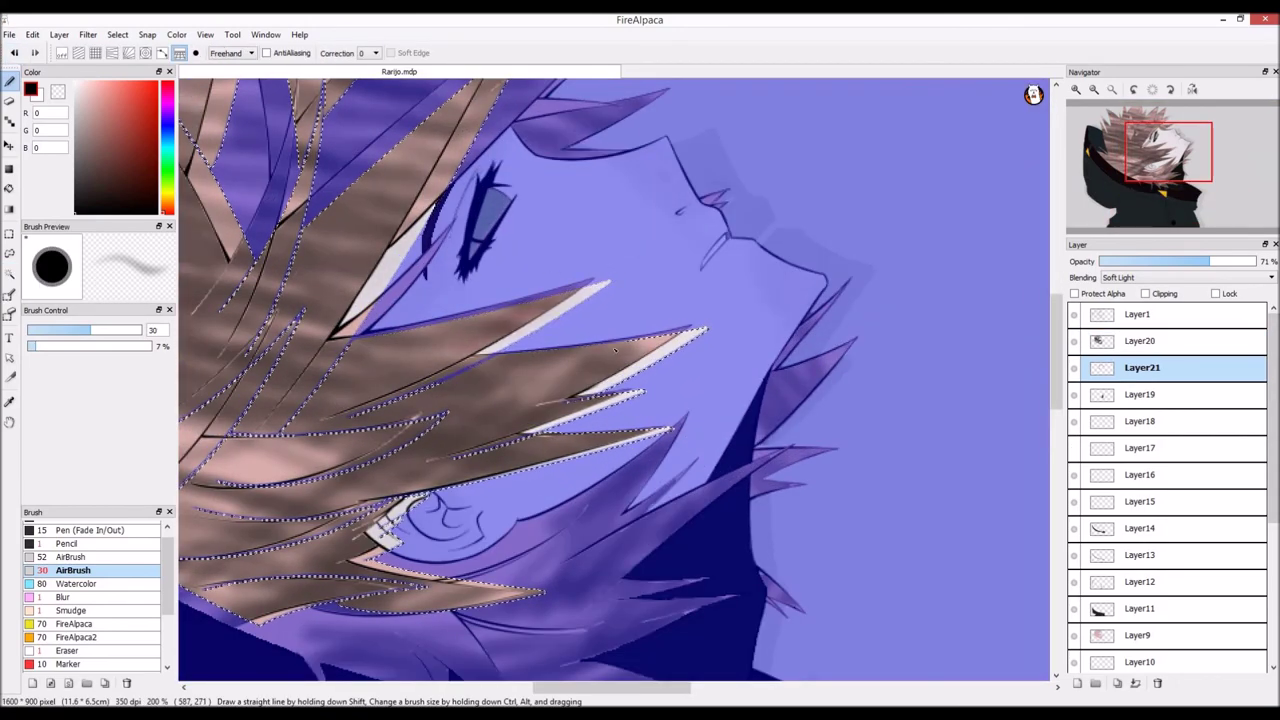
Step: Clear the offset hair selection and inspect the shading beside the hair spikes on the face
{"action": "left_click", "coordinate": [118, 35]}
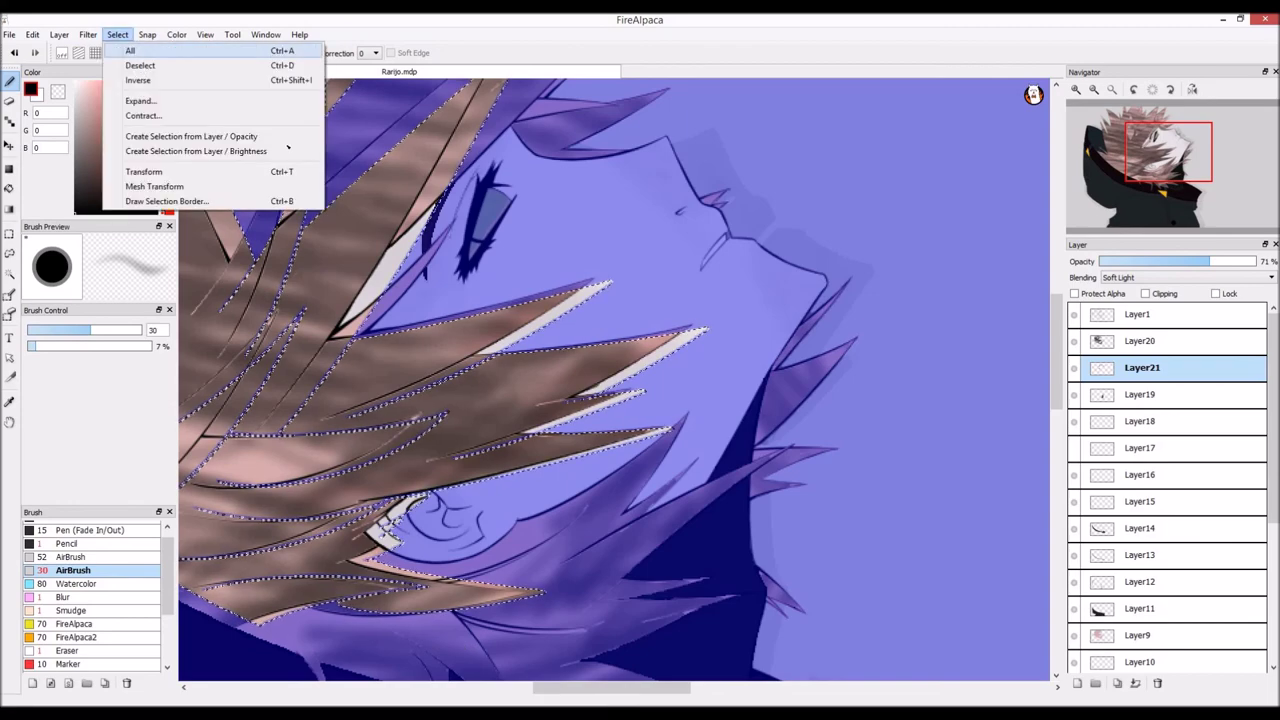
{"action": "left_click", "coordinate": [140, 65]}
{"action": "scroll", "coordinate": [650, 488], "scroll_direction": "down", "scroll_amount": 2}
{"action": "scroll", "coordinate": [656, 490], "scroll_direction": "up", "scroll_amount": 4}
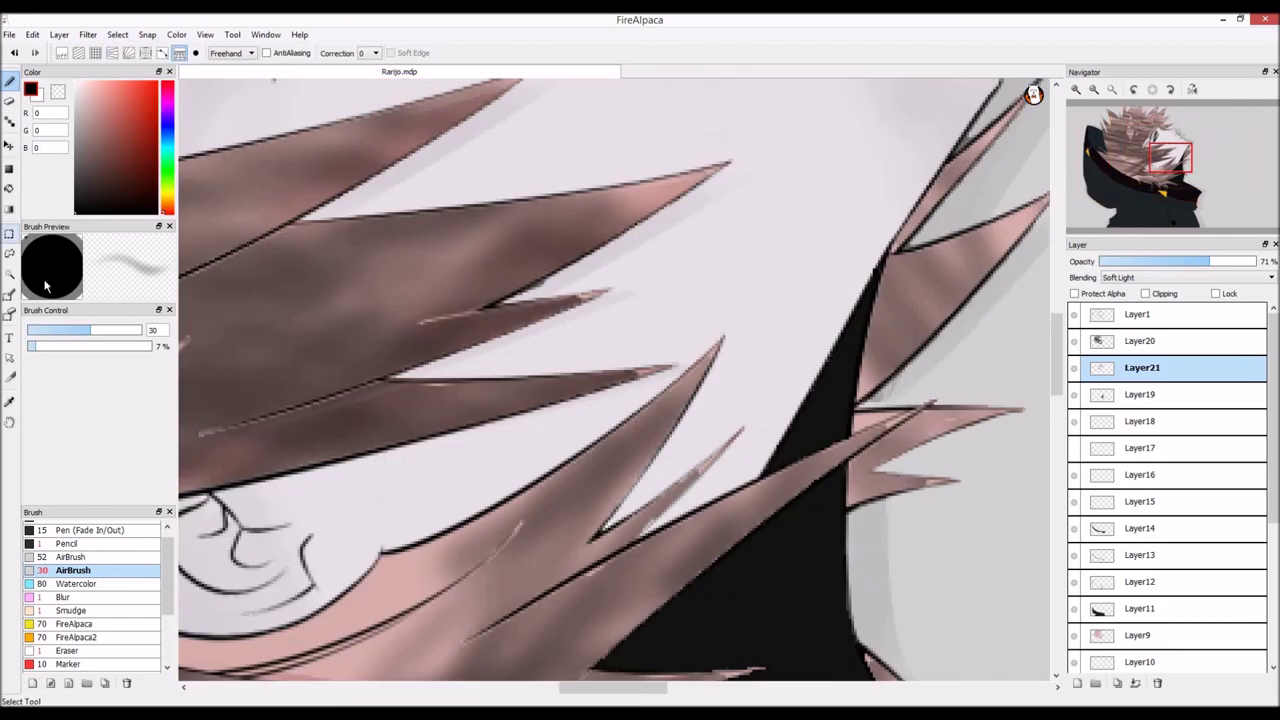
Step: Select the main hair area with Layer20 and Layer21 hidden, offset the selection, and show both layers again for brushing
{"action": "left_click", "coordinate": [10, 274]}
{"action": "left_click", "coordinate": [497, 413]}
{"action": "left_click", "coordinate": [1074, 341]}
{"action": "left_click", "coordinate": [459, 402]}
{"action": "left_click", "coordinate": [388, 414]}
{"action": "left_click", "coordinate": [1074, 368]}
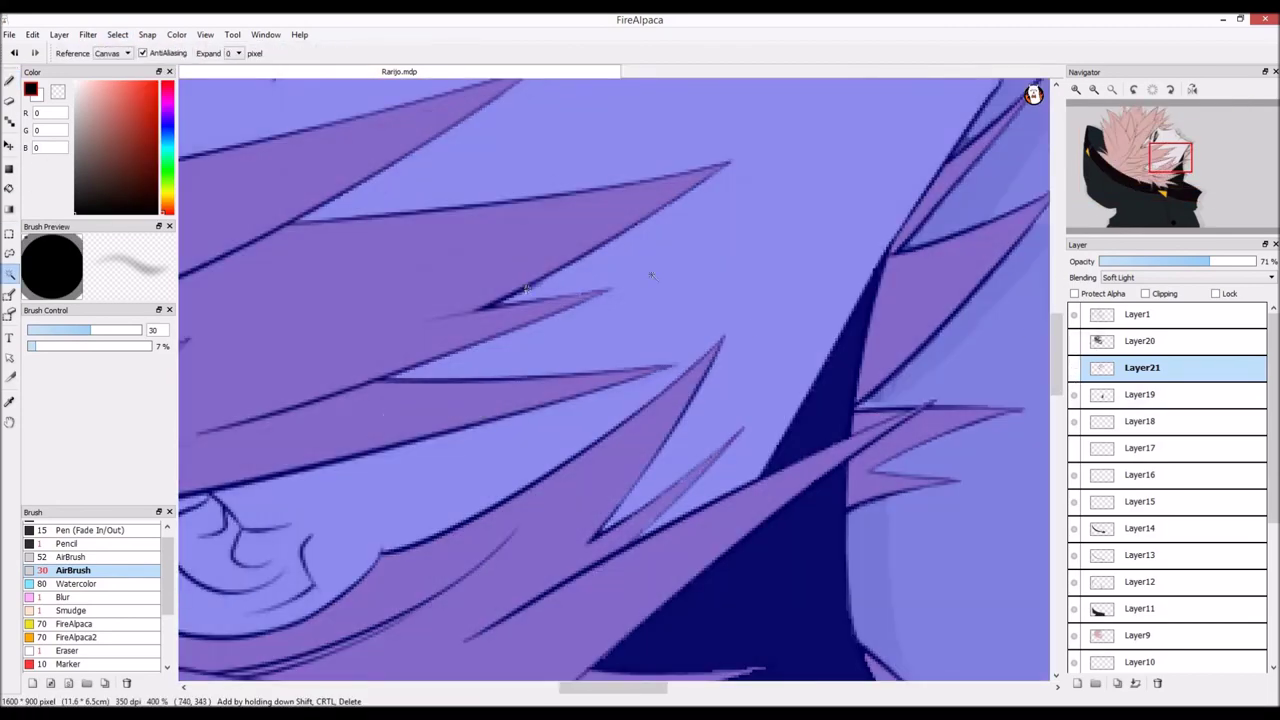
{"action": "left_click", "coordinate": [388, 414]}
{"action": "left_click_drag", "start_coordinate": [388, 414], "coordinate": [401, 425]}
{"action": "left_click", "coordinate": [1074, 341]}
{"action": "left_click", "coordinate": [1074, 368]}
{"action": "left_click", "coordinate": [10, 81]}
Step: Airbrush shading along the hair spikes through the offset selection on Layer21, deselect and check the whole picture
{"action": "scroll", "coordinate": [338, 369], "scroll_direction": "down", "scroll_amount": 2}
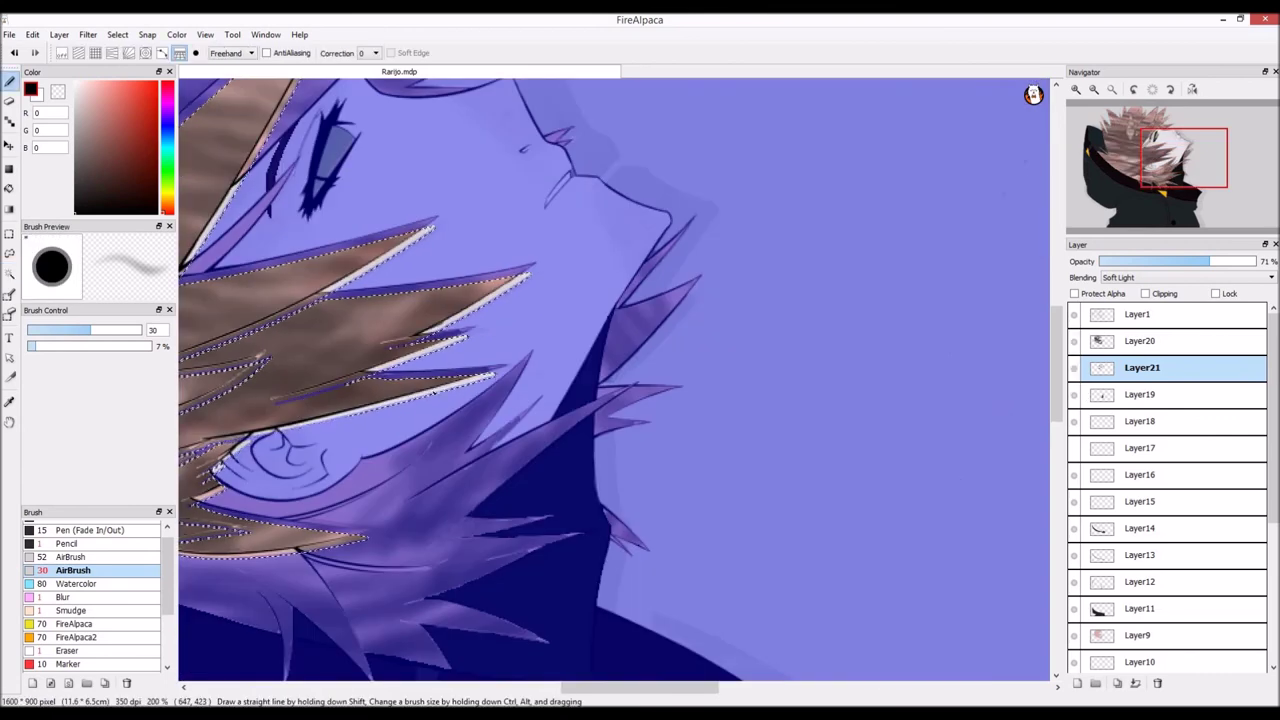
{"action": "left_click_drag", "start_coordinate": [382, 268], "coordinate": [190, 358]}
{"action": "key", "text": "ctrl+d"}
{"action": "scroll", "coordinate": [192, 366], "scroll_direction": "down", "scroll_amount": 3}
{"action": "left_click", "coordinate": [556, 686]}
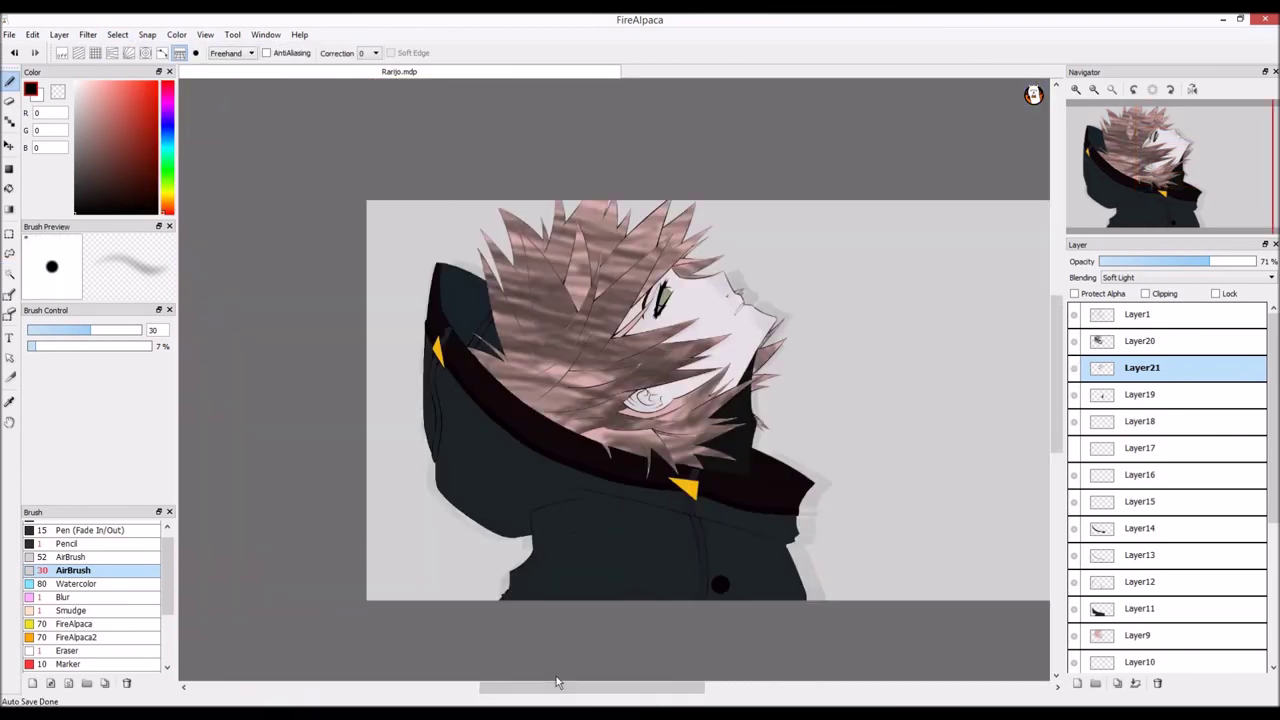
{"action": "scroll", "coordinate": [557, 682], "scroll_direction": "down", "scroll_amount": 4}
{"action": "scroll", "coordinate": [557, 682], "scroll_direction": "up", "scroll_amount": 2}
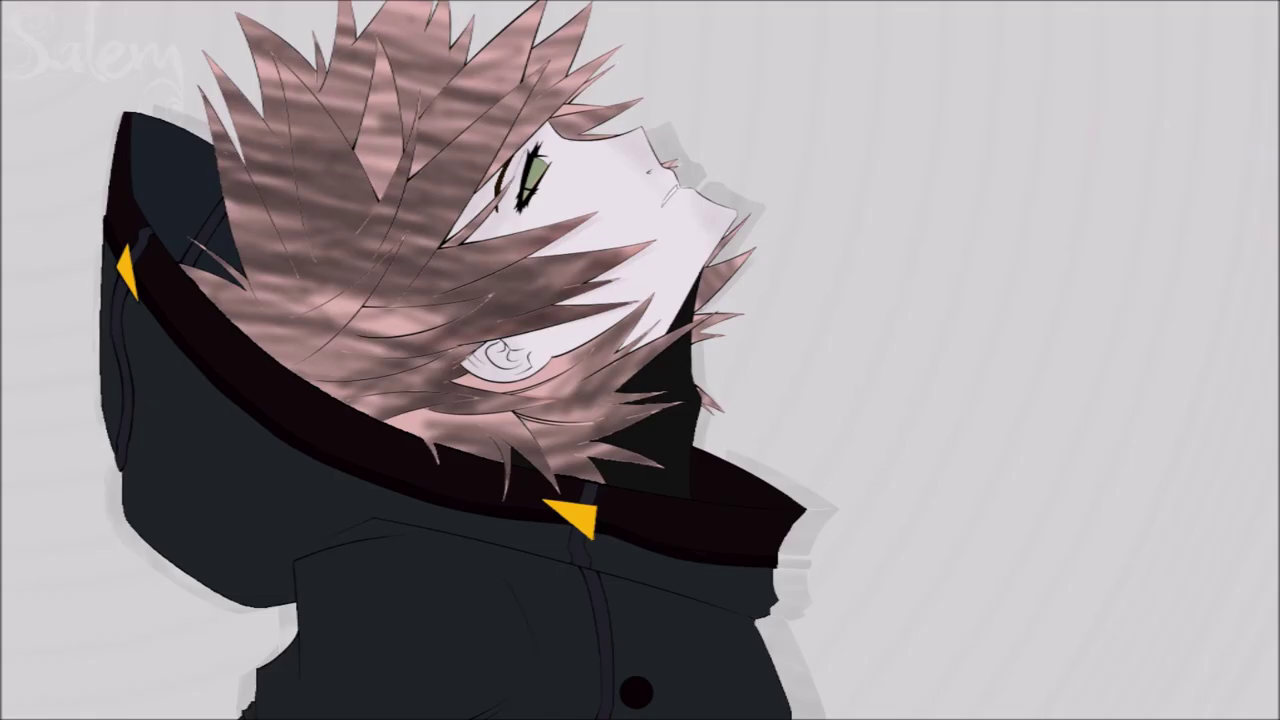